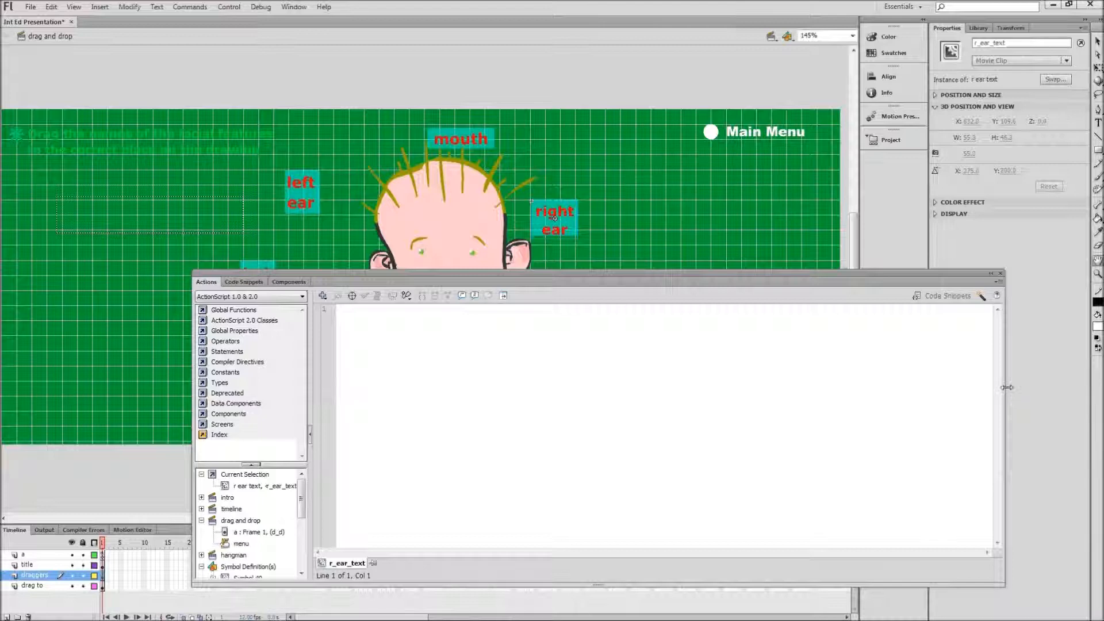
Step: Move the Actions panel clear of the face drawing and activate the Selection tool
{"action": "left_click_drag", "start_coordinate": [635, 283], "coordinate": [850, 429]}
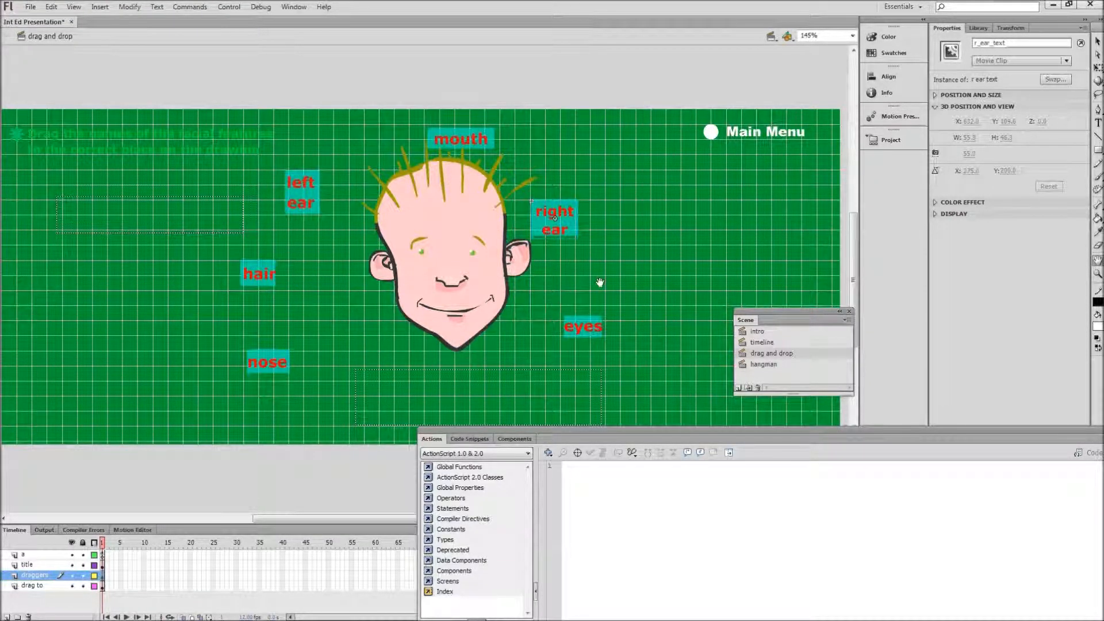
{"action": "left_click", "coordinate": [1098, 43]}
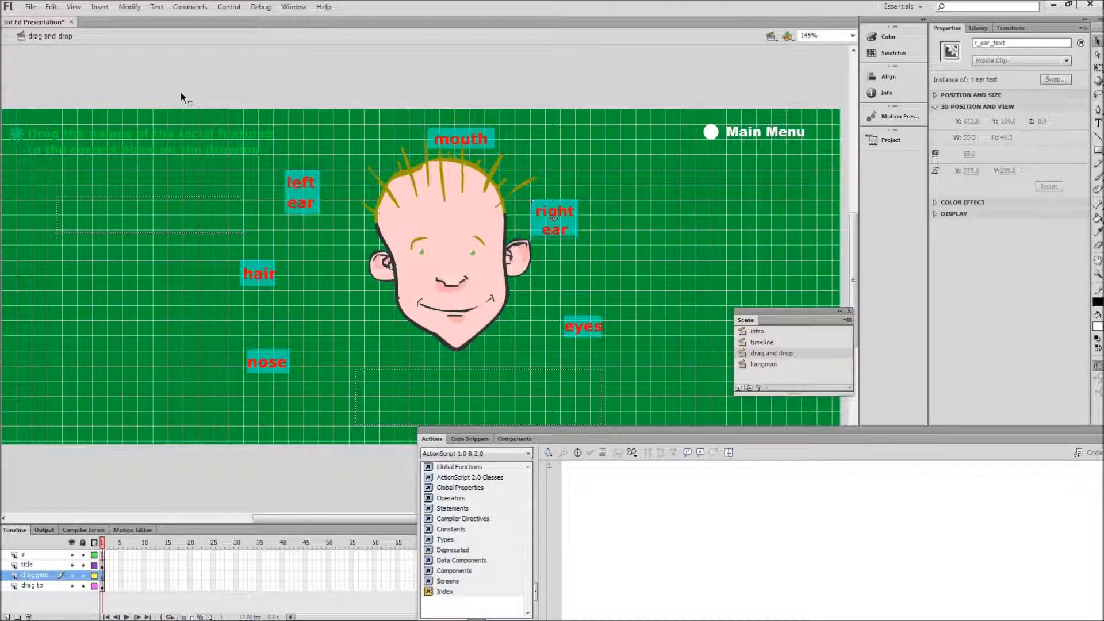
Step: Create a new ActionScript 2.0 document 1100 px wide with a frame rate of 10 fps, and fit its stage in view
{"action": "left_click", "coordinate": [30, 7]}
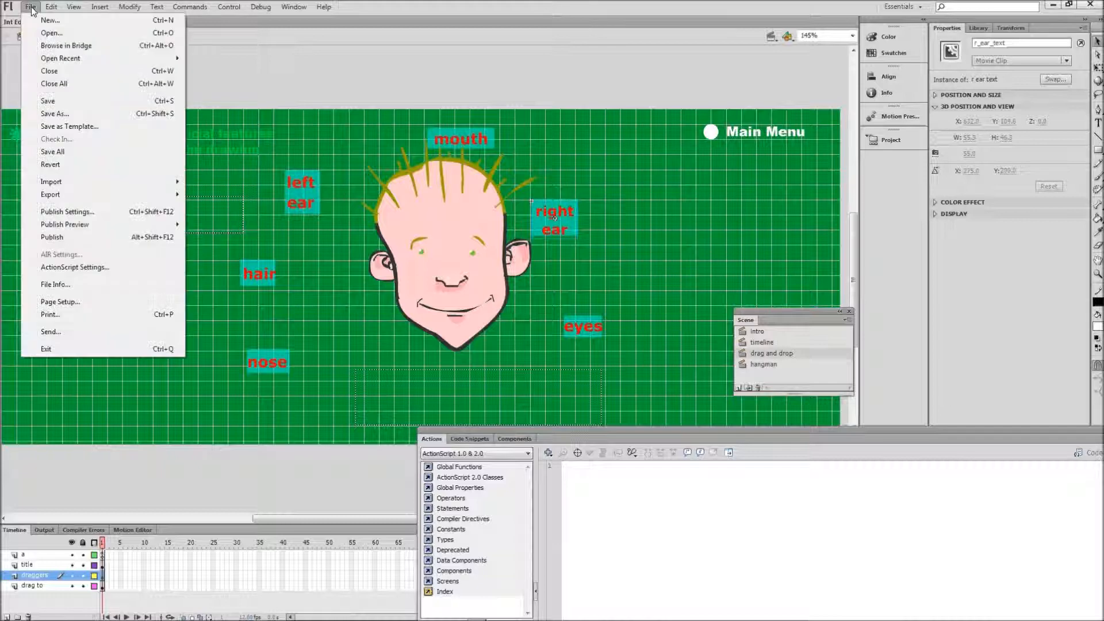
{"action": "left_click", "coordinate": [36, 17]}
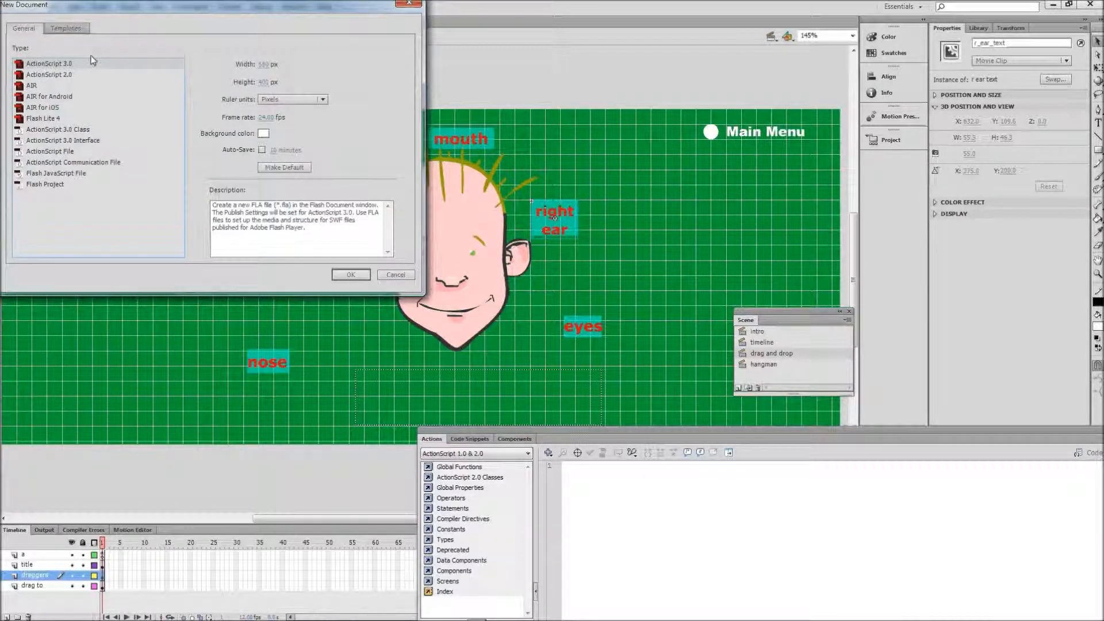
{"action": "left_click", "coordinate": [57, 74]}
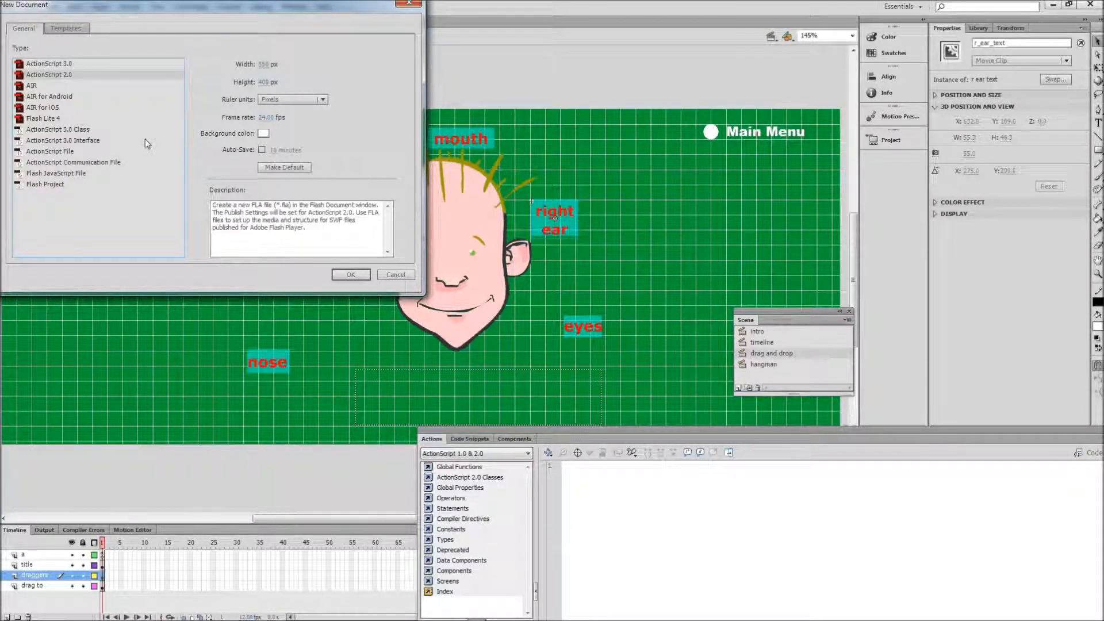
{"action": "left_click_drag", "start_coordinate": [258, 116], "coordinate": [268, 119]}
{"action": "left_click", "coordinate": [267, 118]}
{"action": "type", "text": "10"}
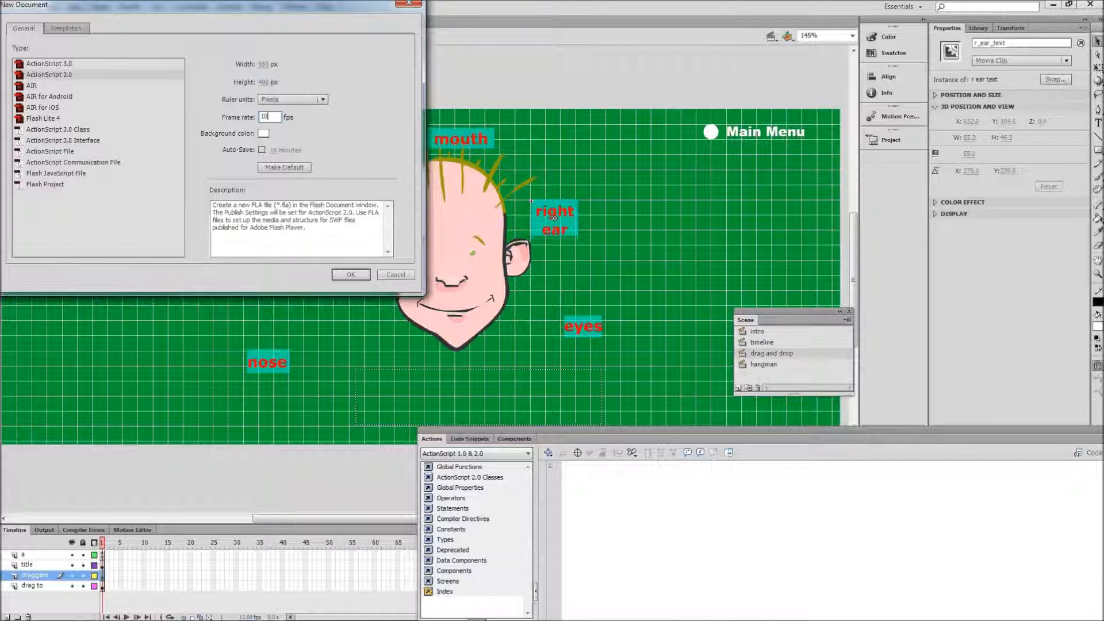
{"action": "left_click", "coordinate": [265, 64]}
{"action": "type", "text": "100"}
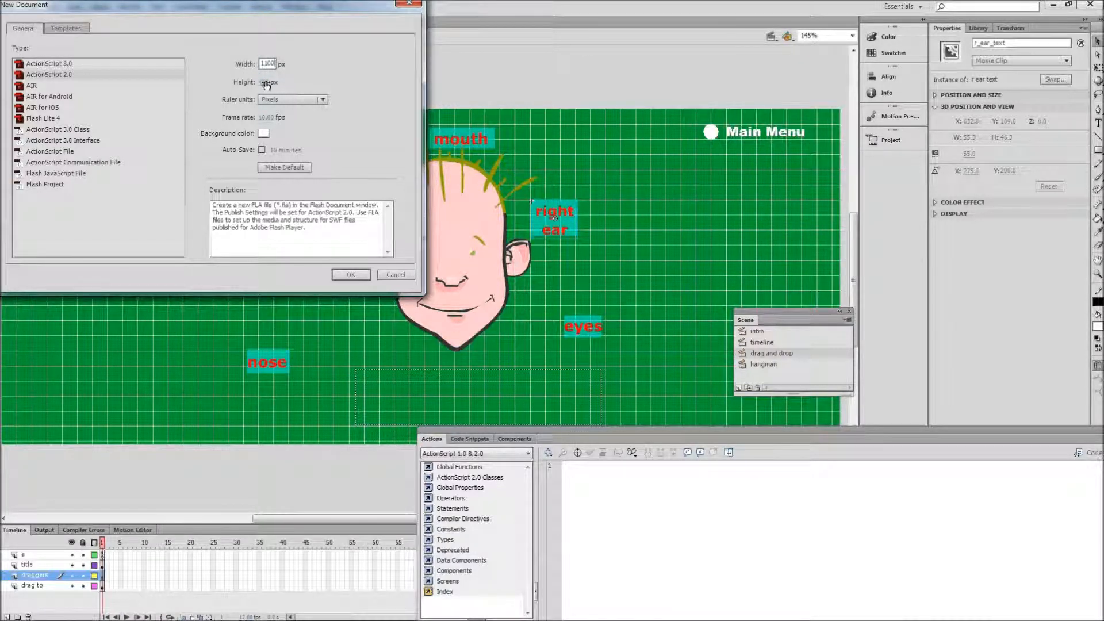
{"action": "left_click", "coordinate": [351, 275]}
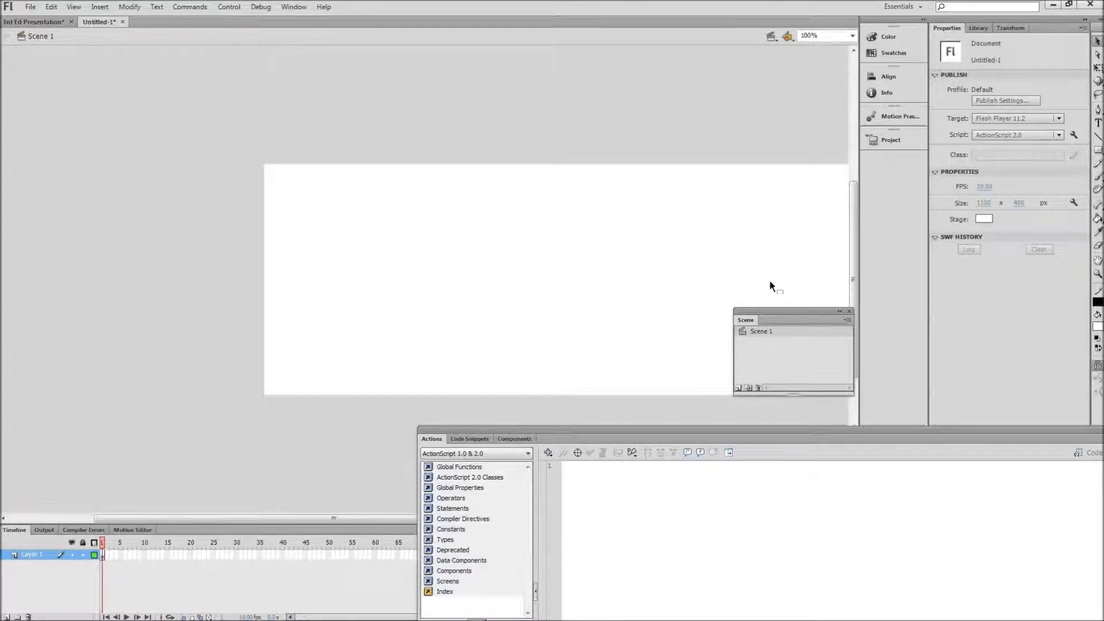
{"action": "double_click", "coordinate": [1098, 262]}
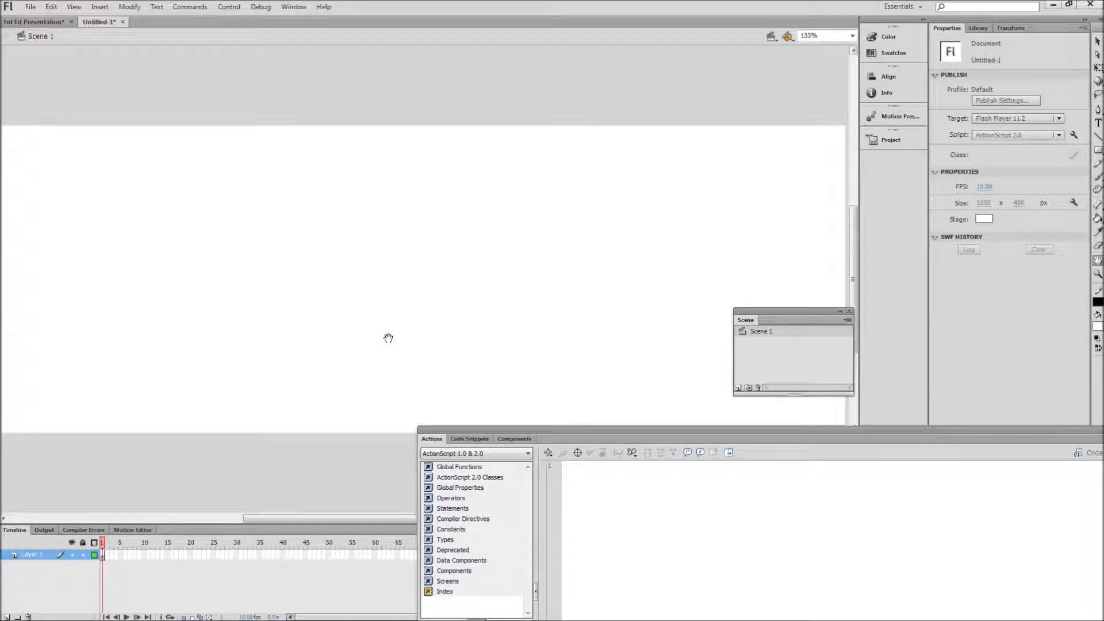
Step: Review the title, draggers and drag to layers in Int Ed Presentation, and add three new layers to the Untitled-1 document
{"action": "left_click", "coordinate": [37, 22]}
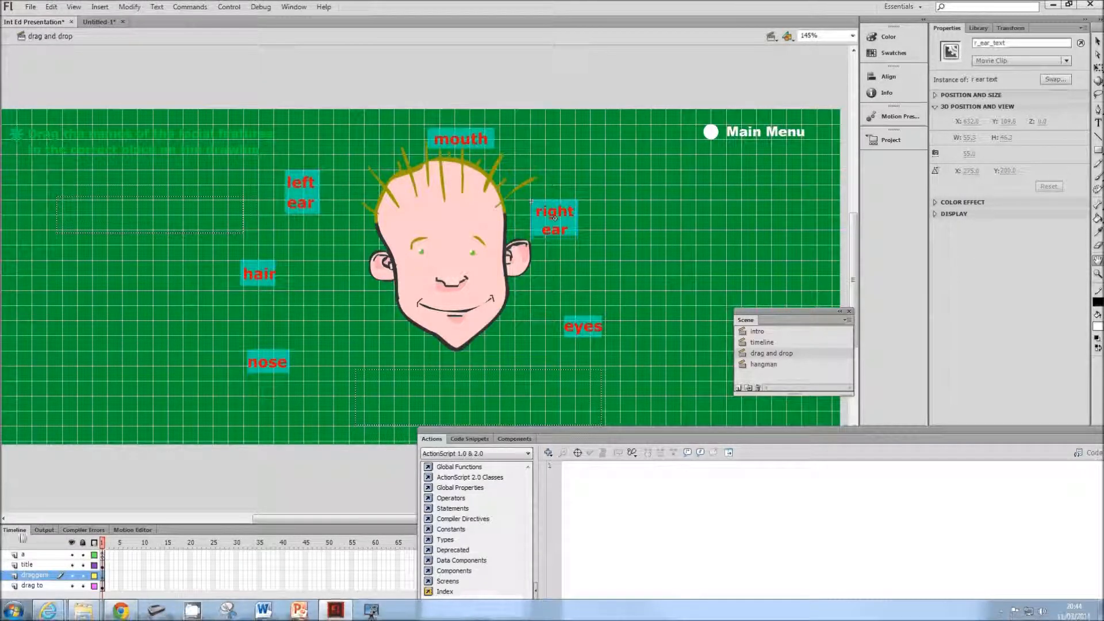
{"action": "left_click", "coordinate": [33, 568]}
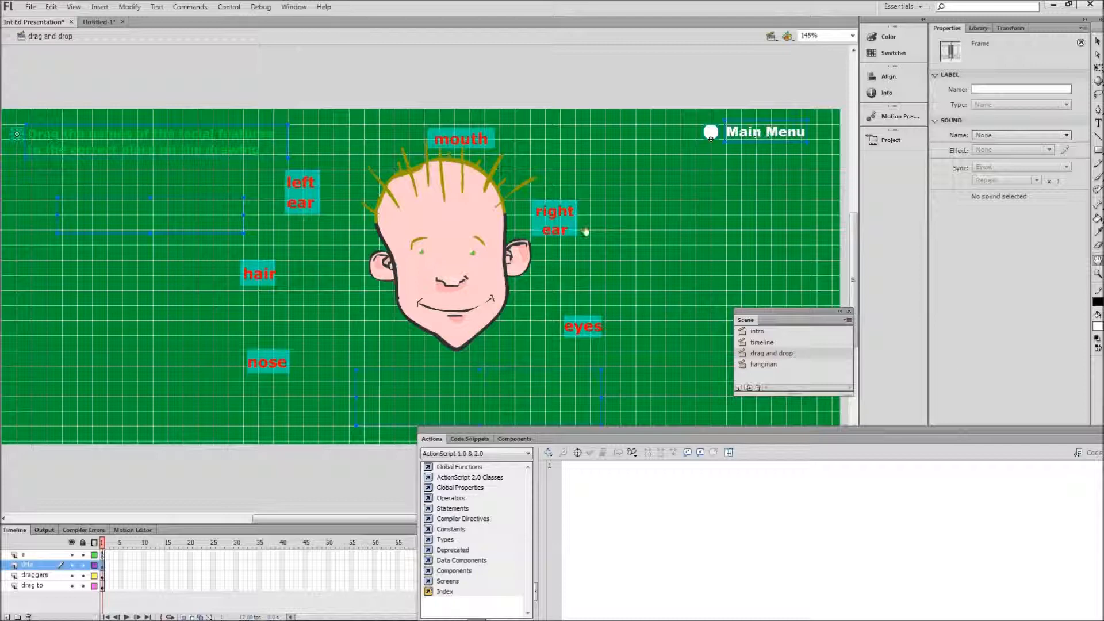
{"action": "left_click", "coordinate": [38, 575]}
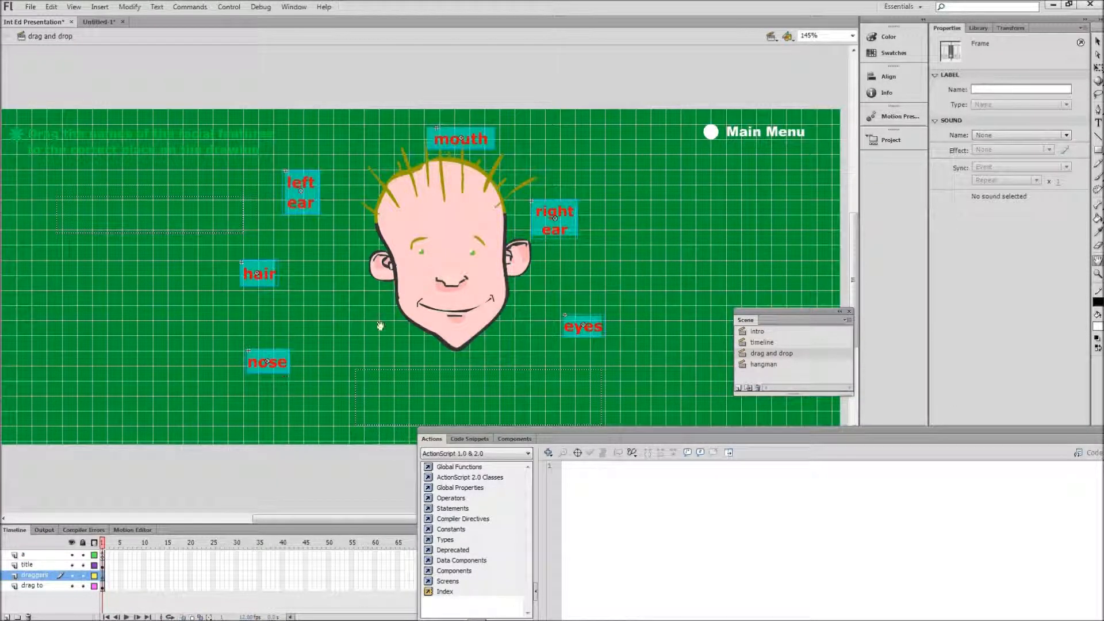
{"action": "left_click", "coordinate": [32, 585]}
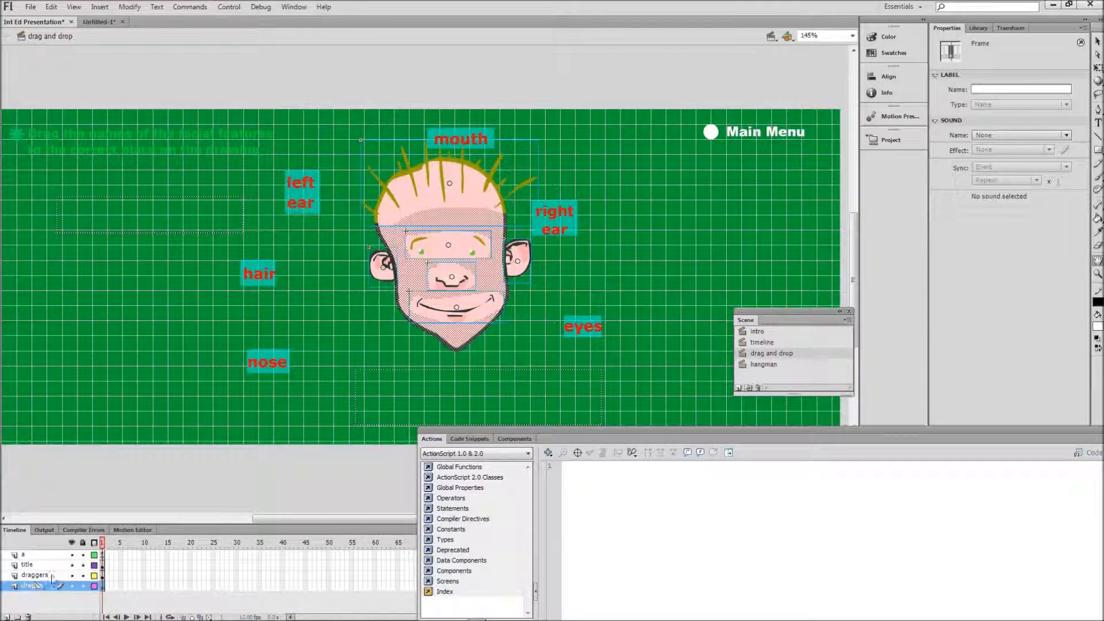
{"action": "left_click", "coordinate": [99, 22]}
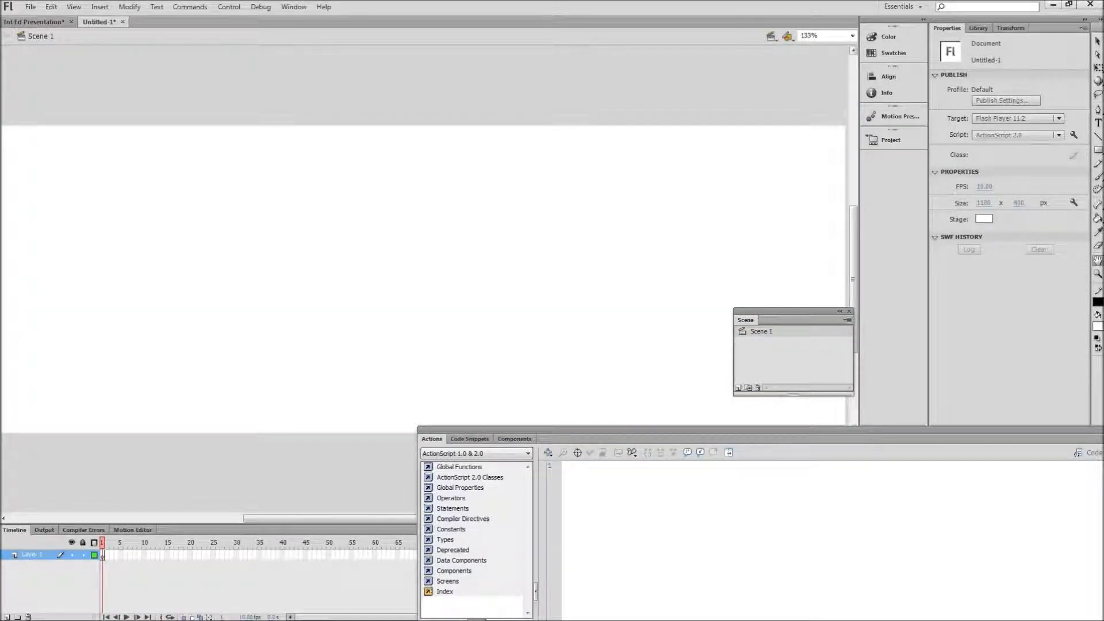
{"action": "left_click", "coordinate": [6, 615]}
{"action": "left_click", "coordinate": [6, 616]}
{"action": "left_click", "coordinate": [6, 616]}
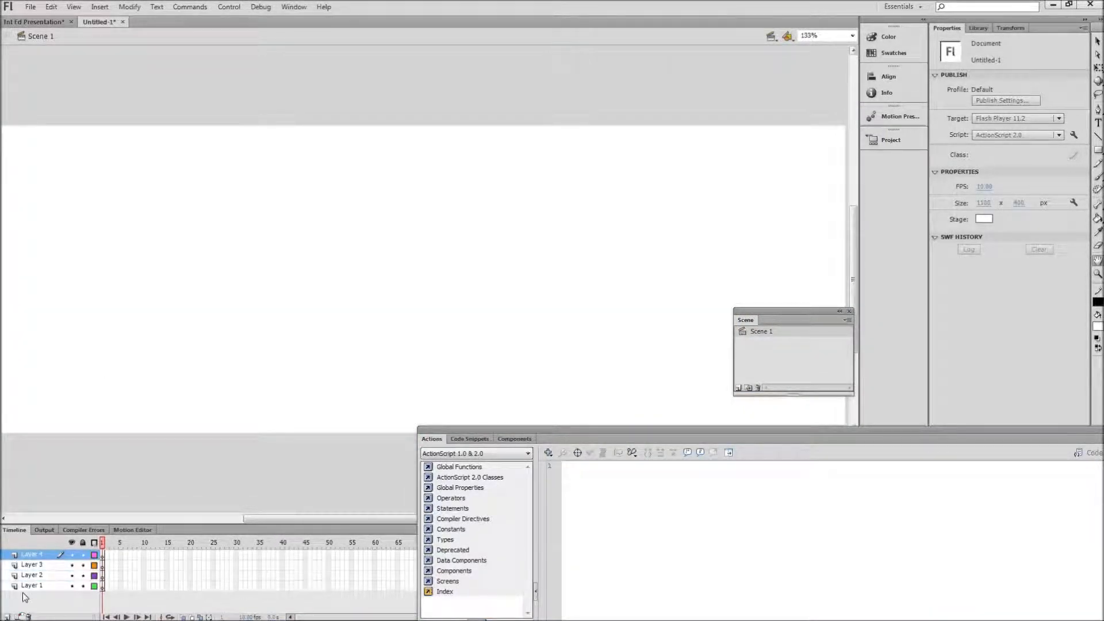
Step: Rename the four layers from the uppermost down as "as", "text", "draggers" and "drag to"
{"action": "double_click", "coordinate": [42, 556]}
{"action": "type", "text": "as"}
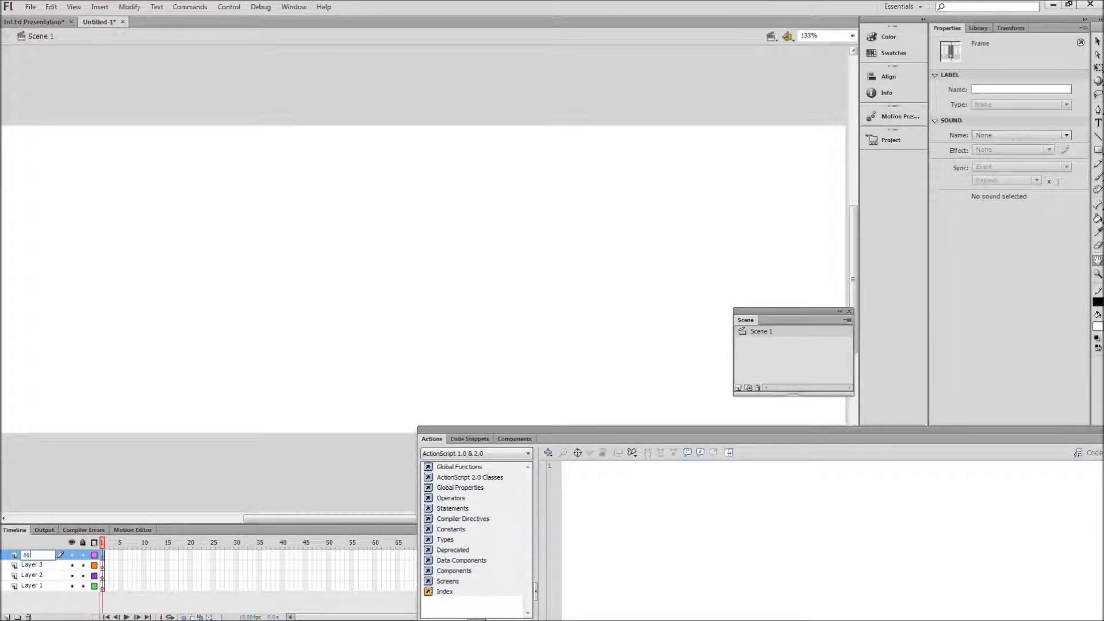
{"action": "double_click", "coordinate": [49, 565]}
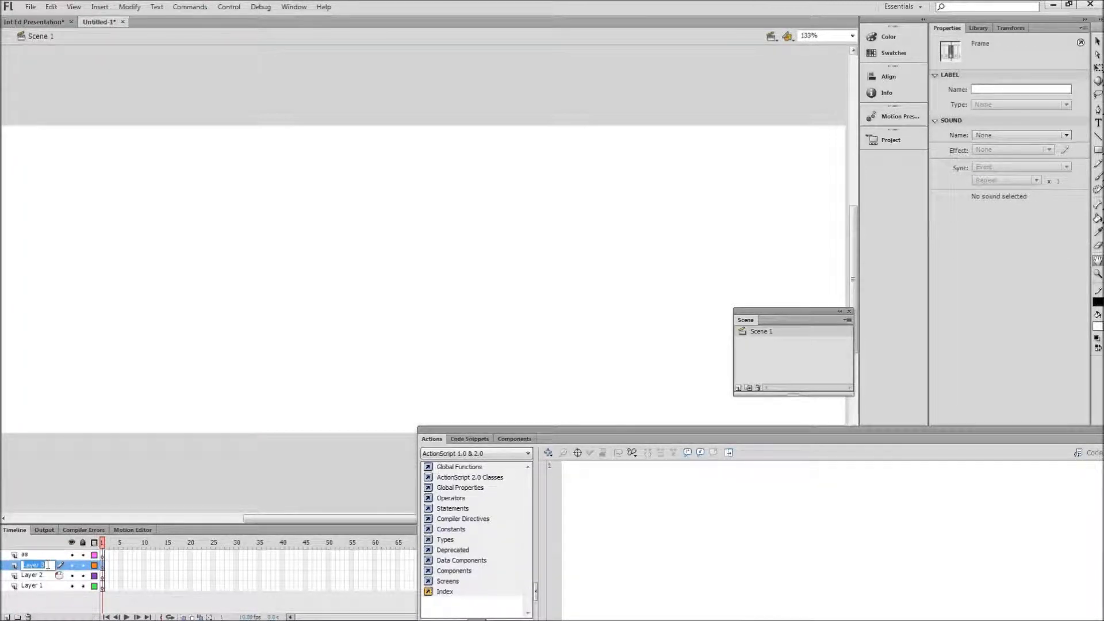
{"action": "type", "text": "text"}
{"action": "double_click", "coordinate": [42, 574]}
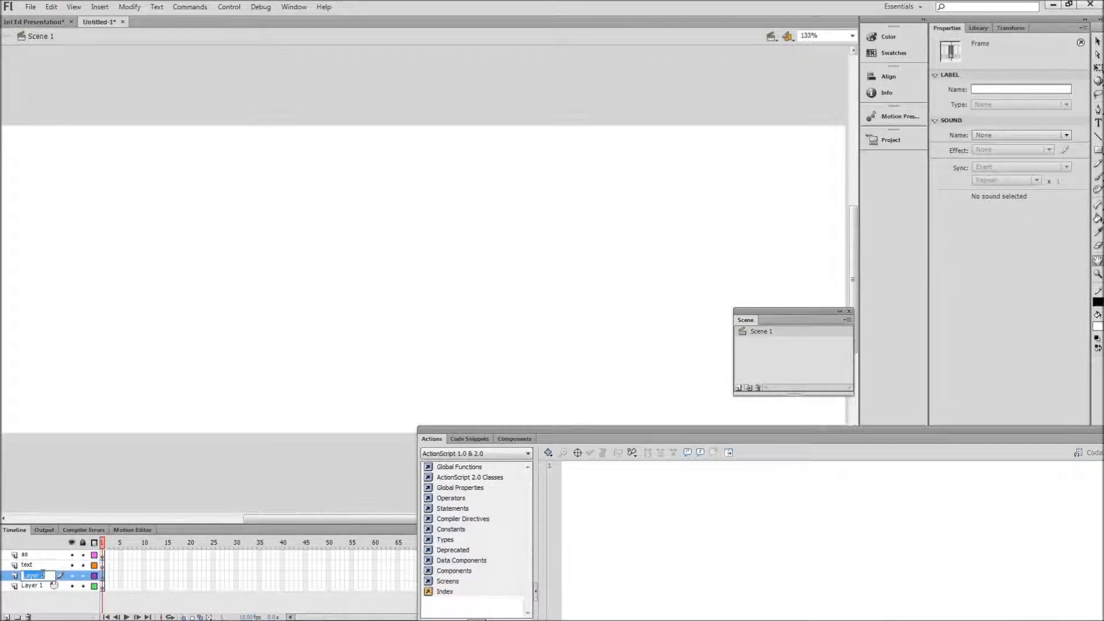
{"action": "type", "text": "draggers"}
{"action": "double_click", "coordinate": [49, 585]}
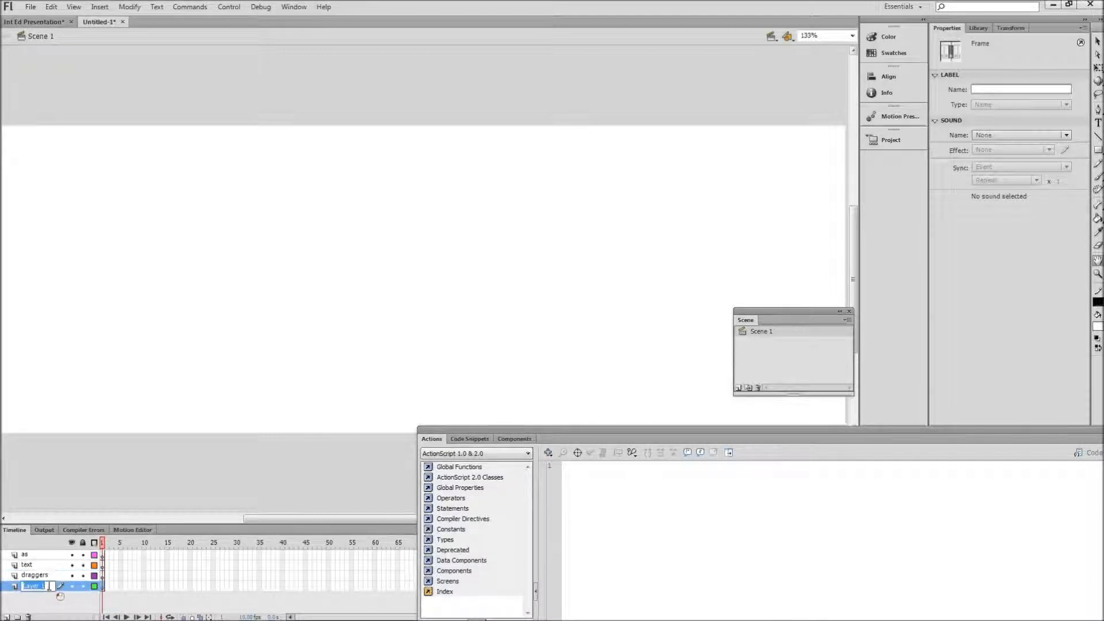
{"action": "type", "text": "drag to"}
{"action": "left_click", "coordinate": [50, 609]}
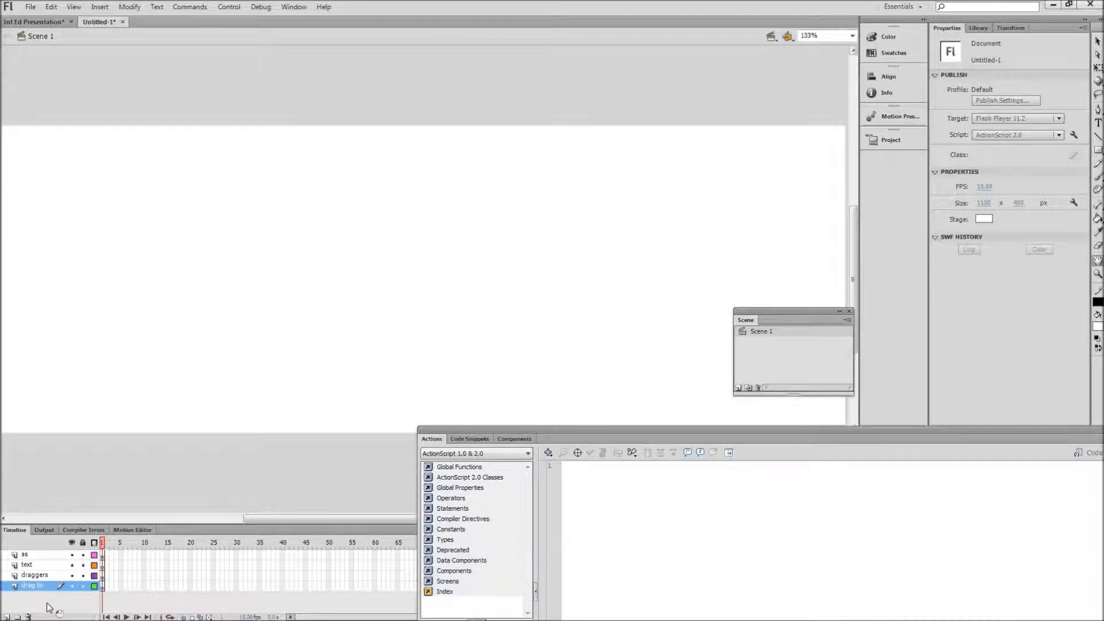
Step: Save the document to the Desktop as "Interactive Media Presentation" in Flash CS6 Uncompressed Document format
{"action": "left_click", "coordinate": [31, 7]}
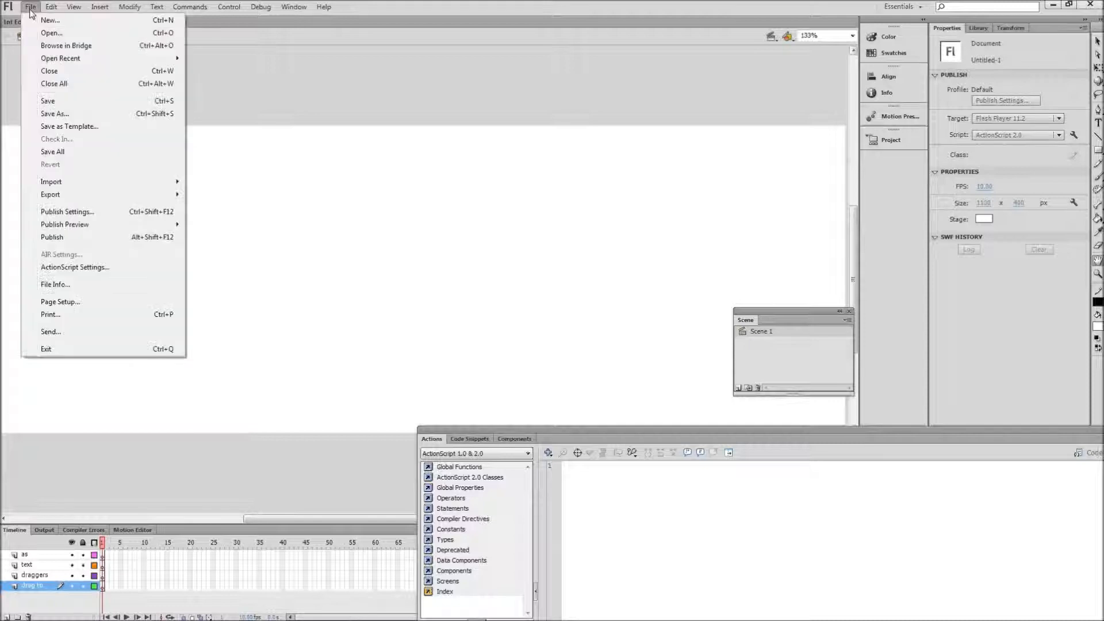
{"action": "left_click", "coordinate": [50, 114]}
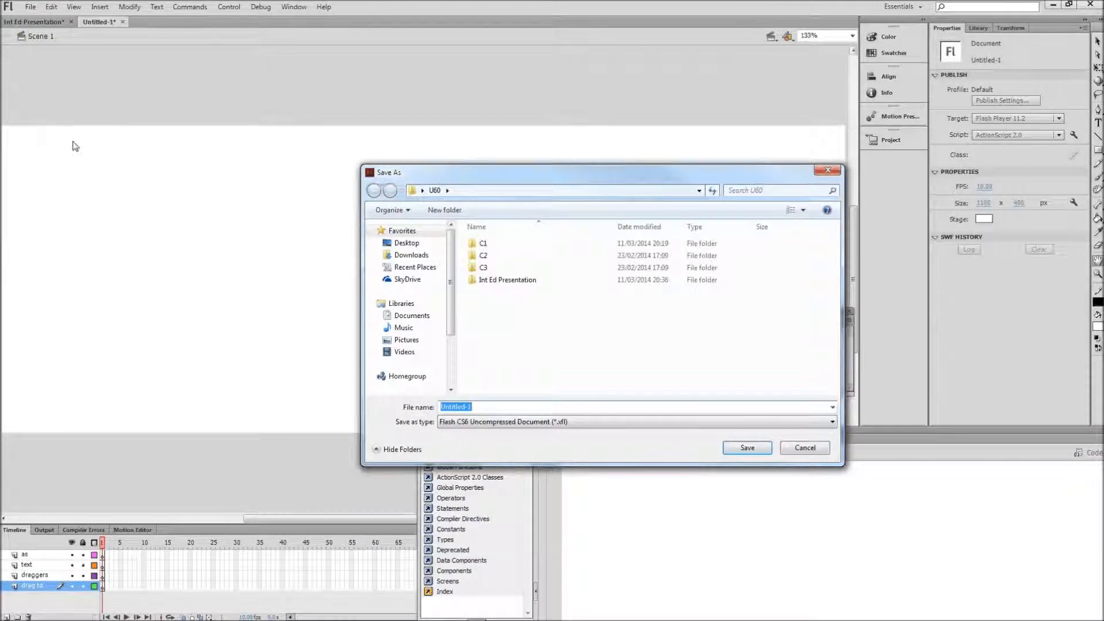
{"action": "type", "text": "Int"}
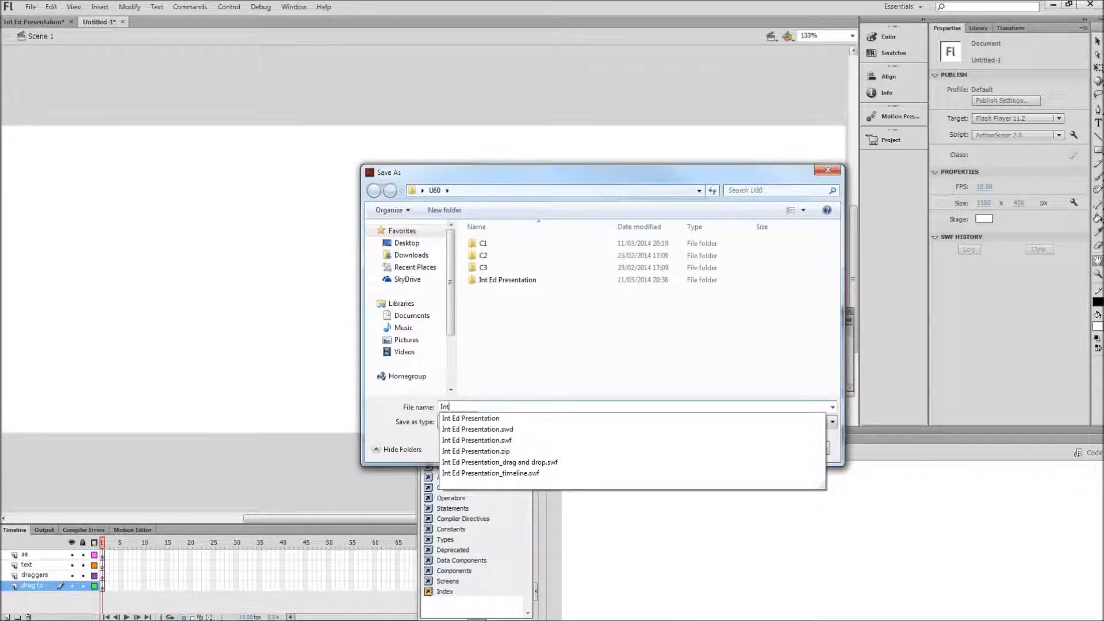
{"action": "type", "text": "eracti"}
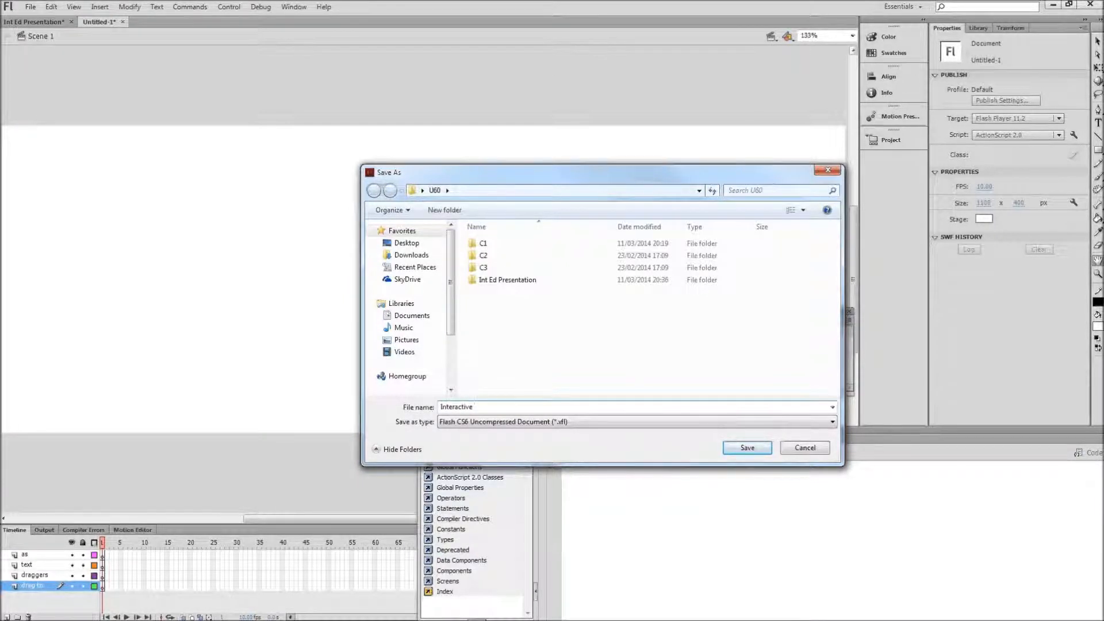
{"action": "type", "text": "ve Media Presentation"}
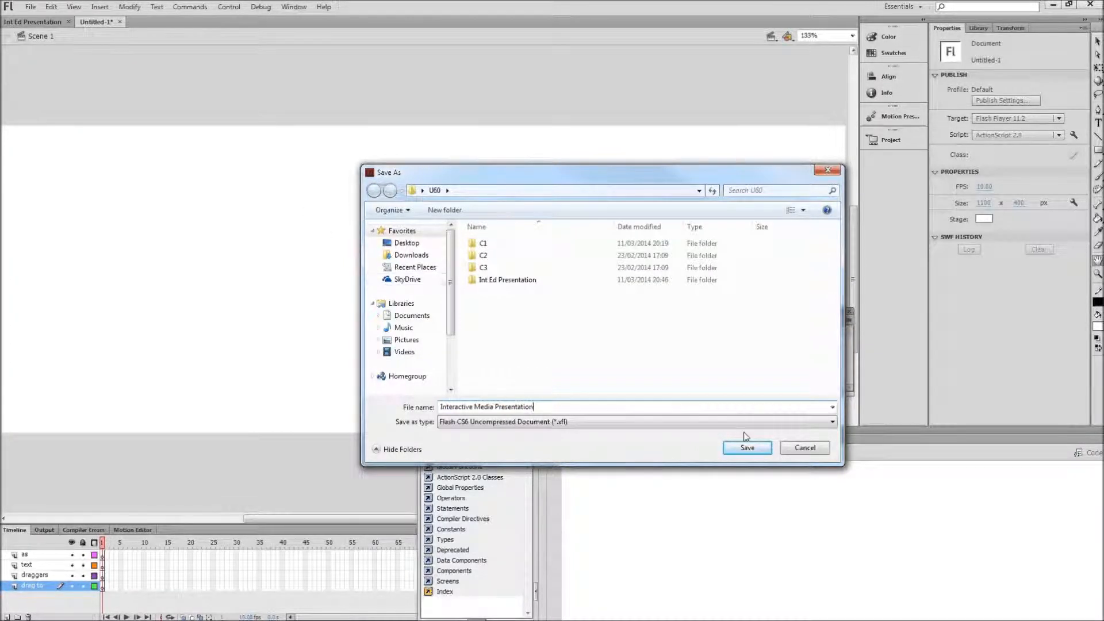
{"action": "left_click", "coordinate": [406, 242]}
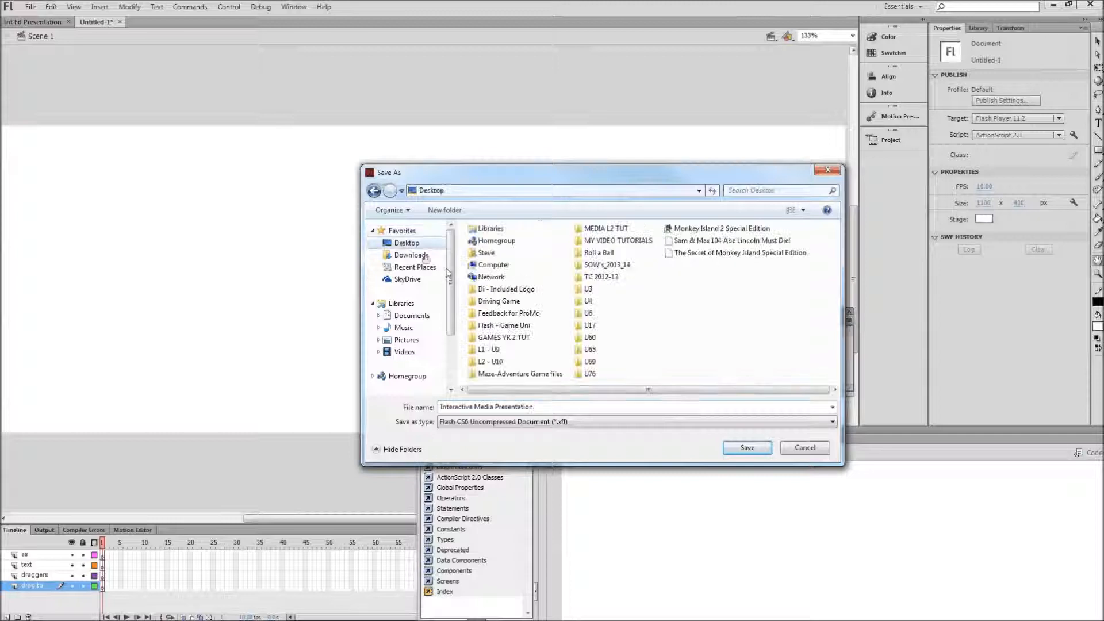
{"action": "left_click", "coordinate": [744, 447]}
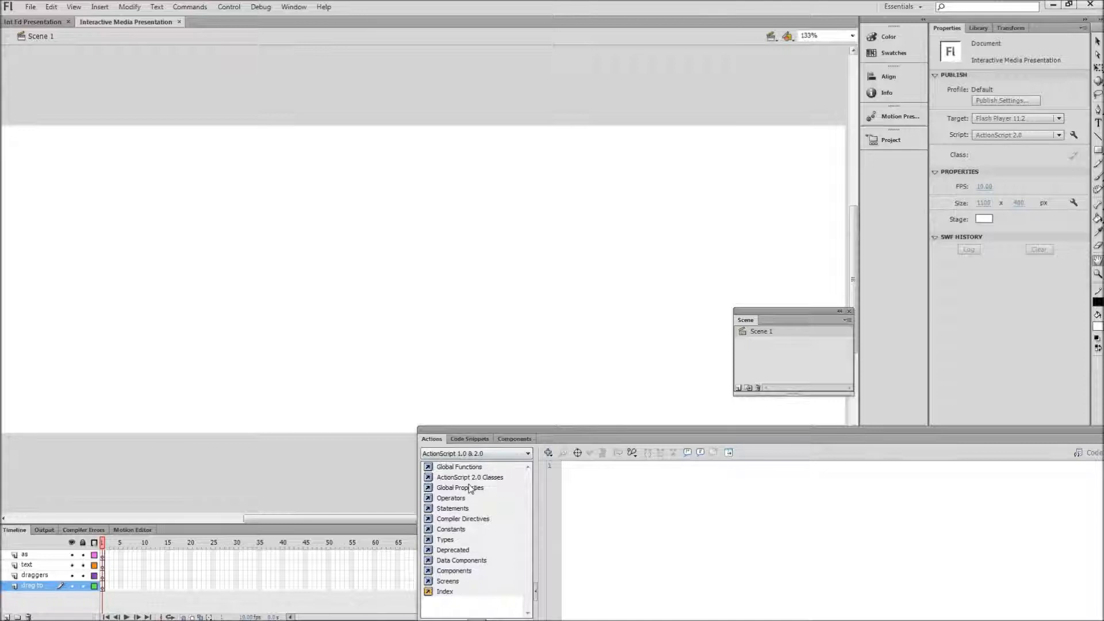
Step: Review the draggers and drag to layer contents in Int Ed Presentation, and set the Interactive Media Presentation document's background color to green
{"action": "left_click", "coordinate": [32, 25]}
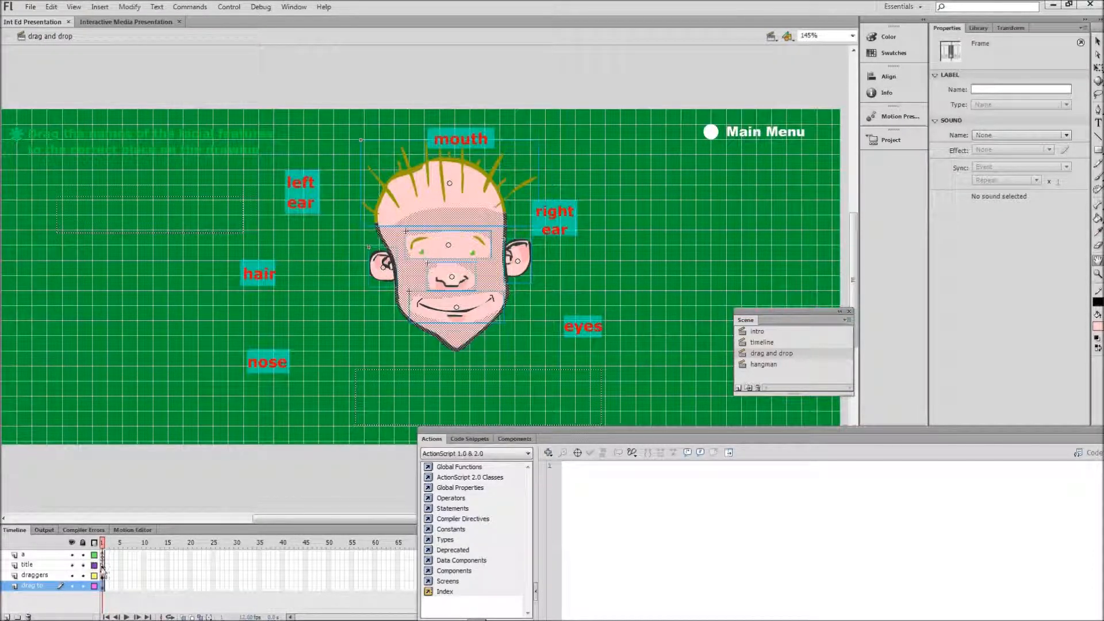
{"action": "left_click", "coordinate": [102, 576]}
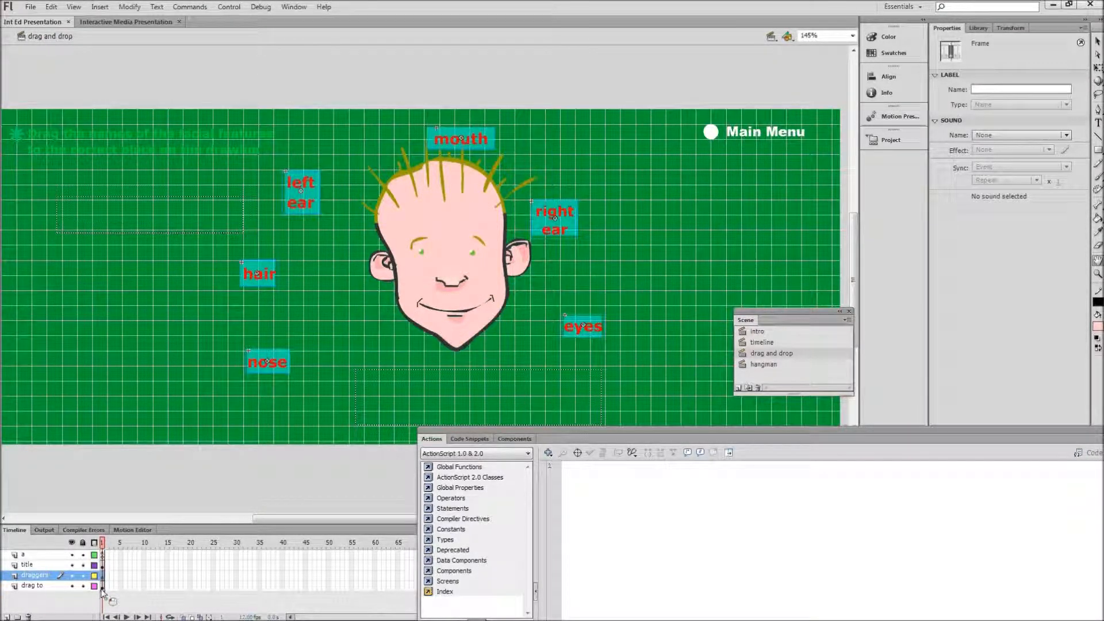
{"action": "left_click", "coordinate": [102, 587]}
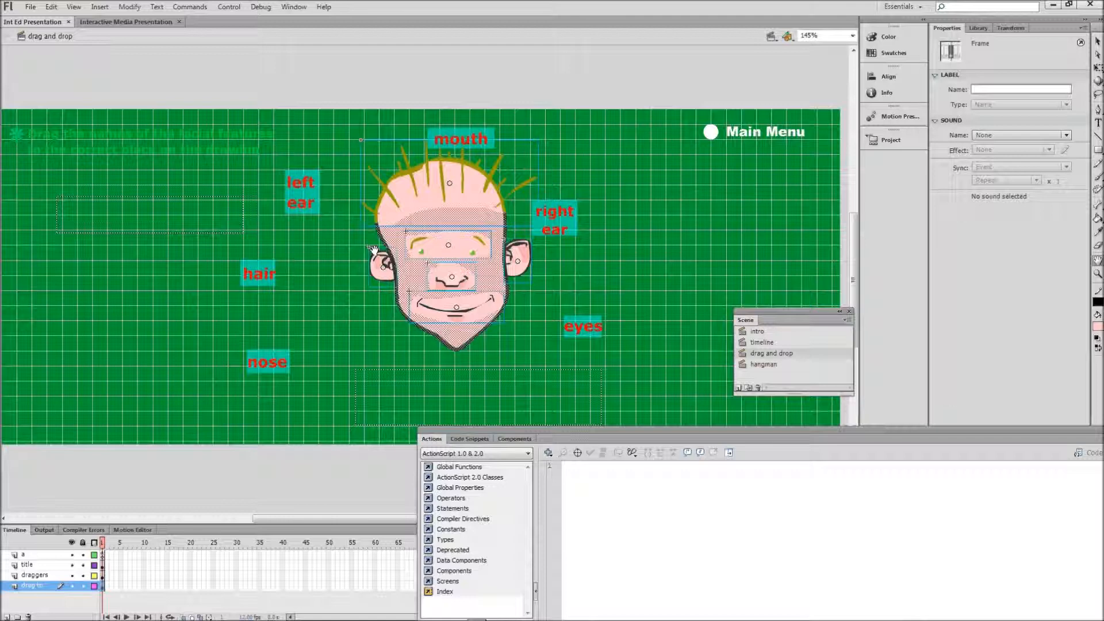
{"action": "left_click", "coordinate": [137, 22]}
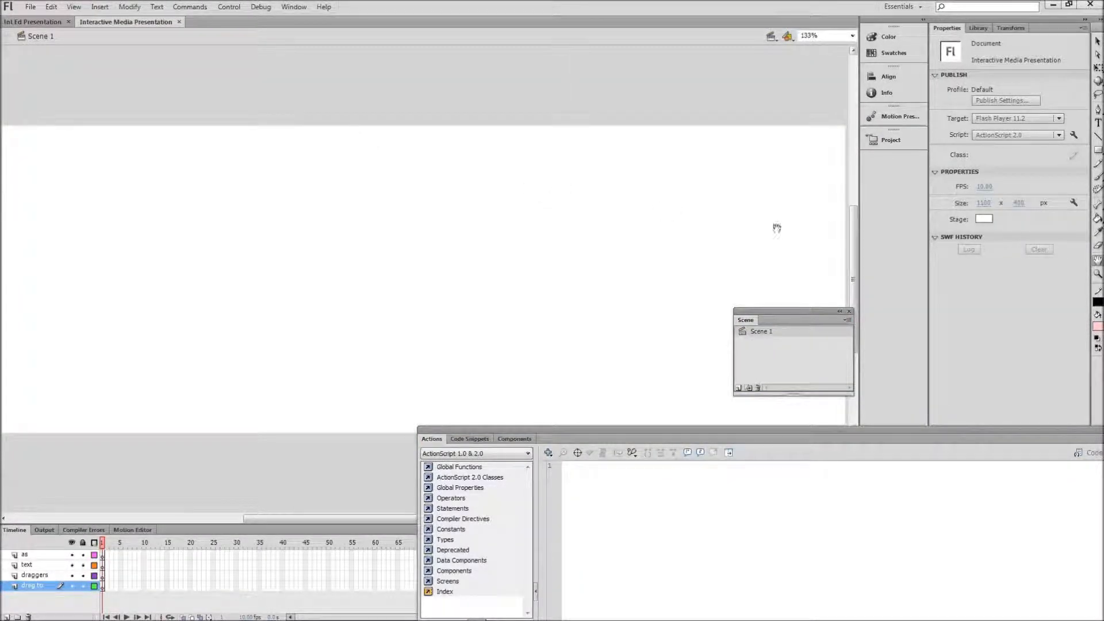
{"action": "left_click", "coordinate": [138, 13]}
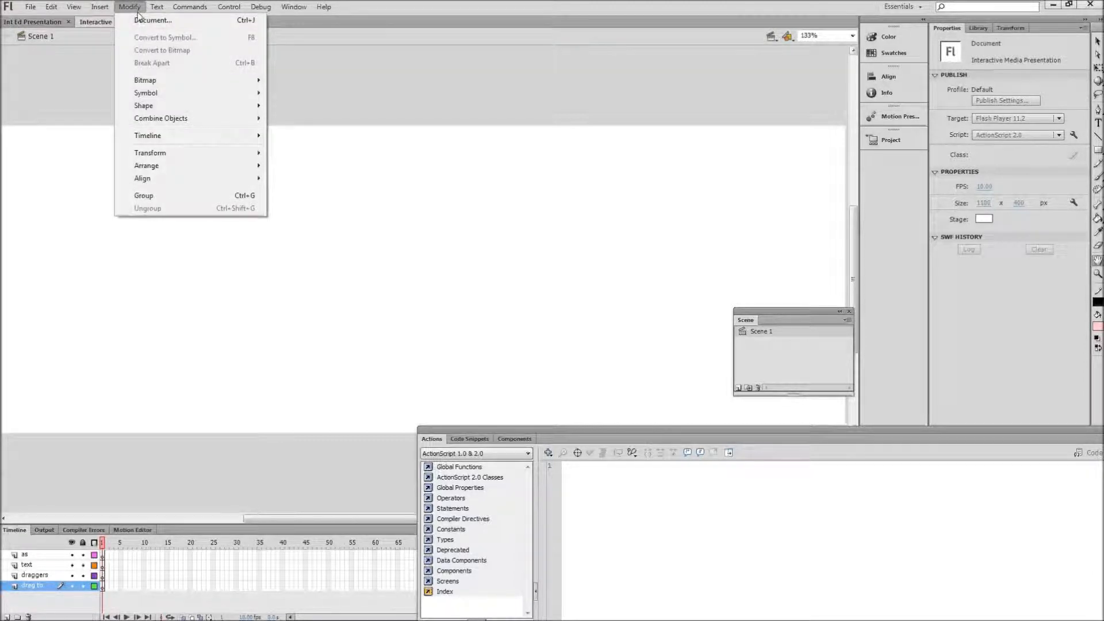
{"action": "left_click", "coordinate": [139, 20]}
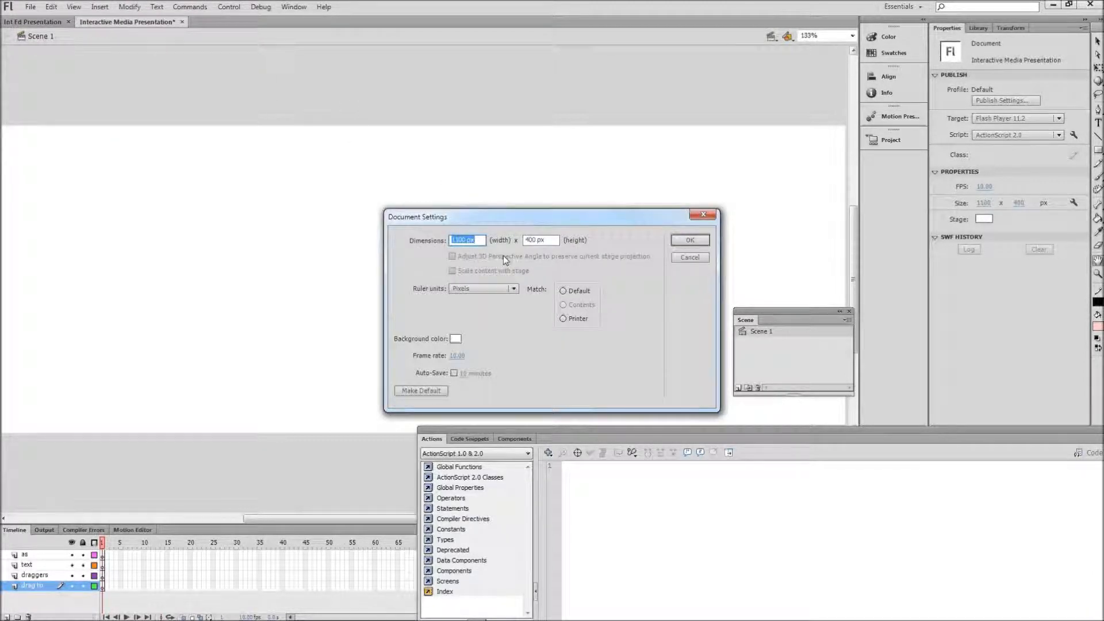
{"action": "left_click", "coordinate": [456, 339]}
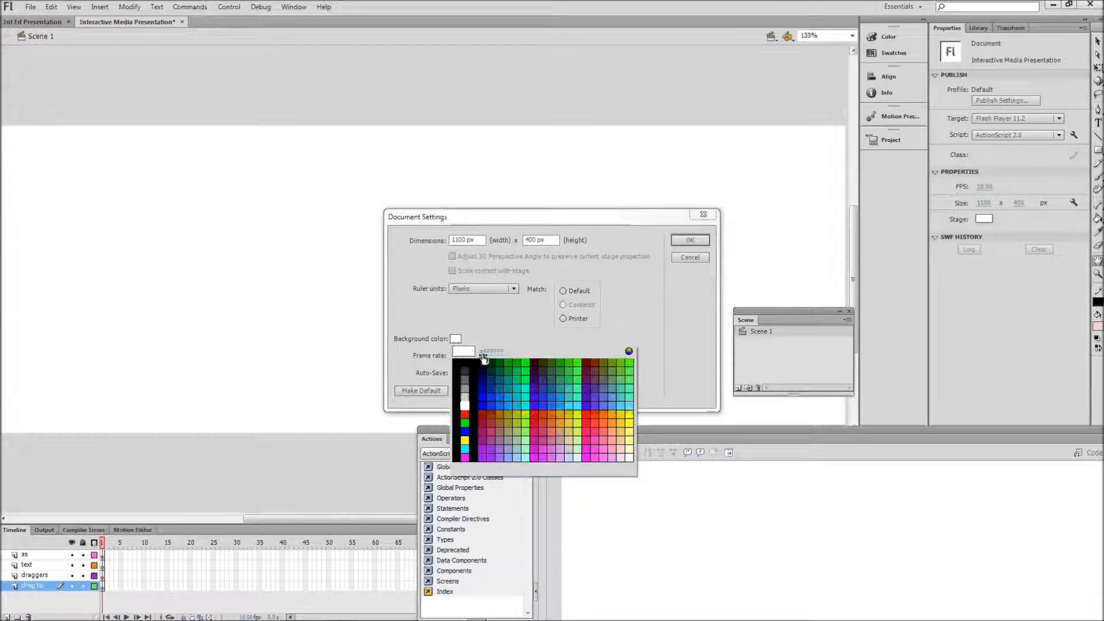
{"action": "left_click", "coordinate": [515, 381]}
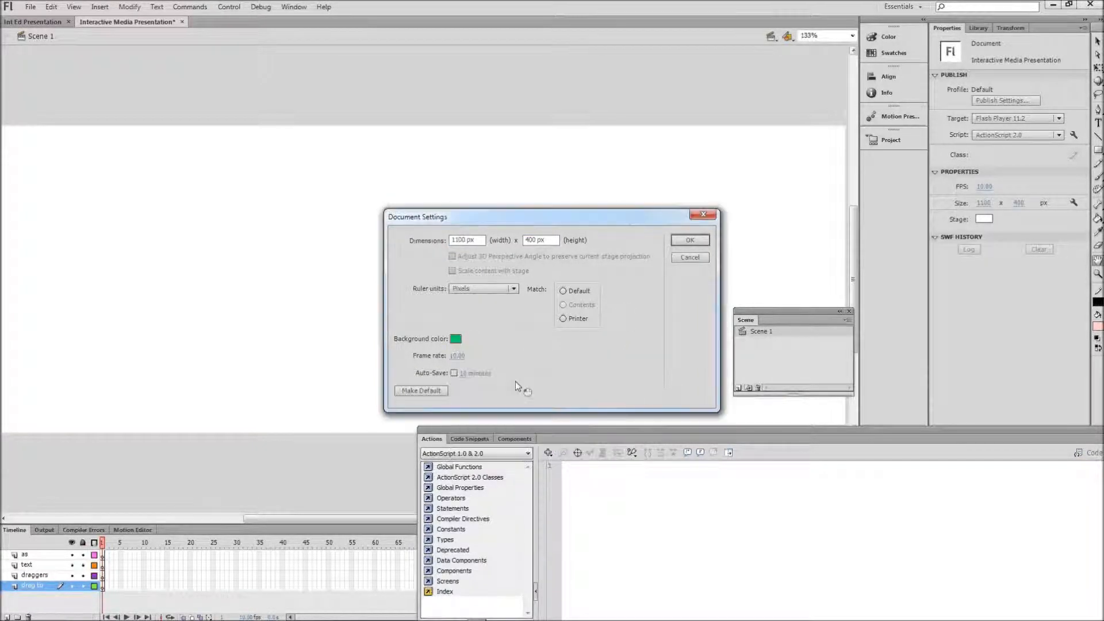
{"action": "left_click", "coordinate": [685, 241]}
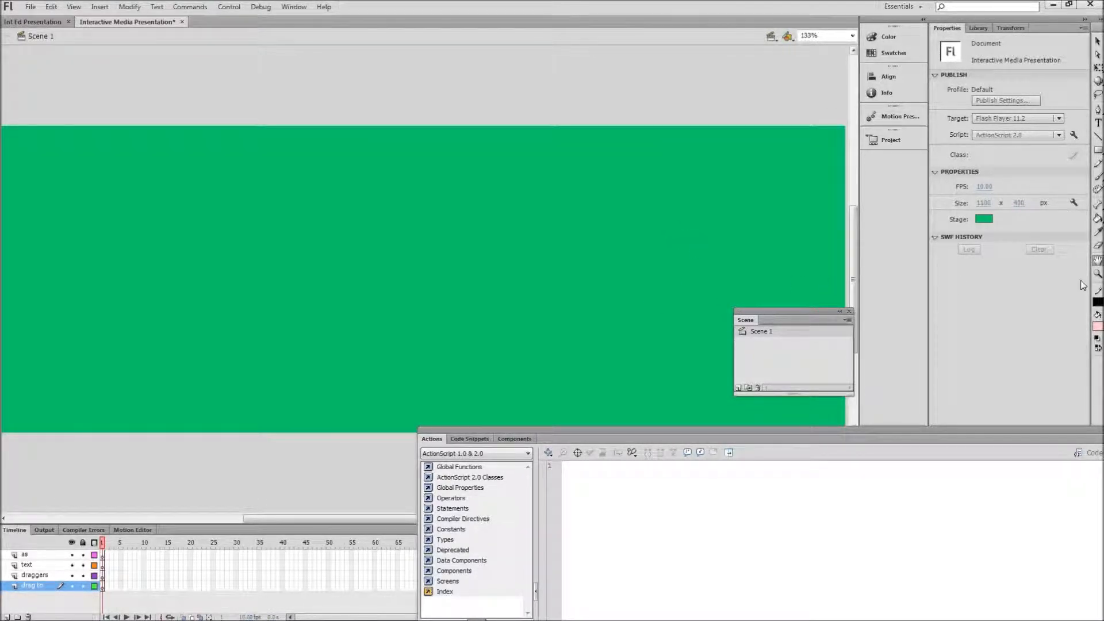
Step: Paint a cartoon face with spiky hair, eyes, ears, nose and mouth on the drag to layer using the Brush tool
{"action": "left_click", "coordinate": [1096, 182]}
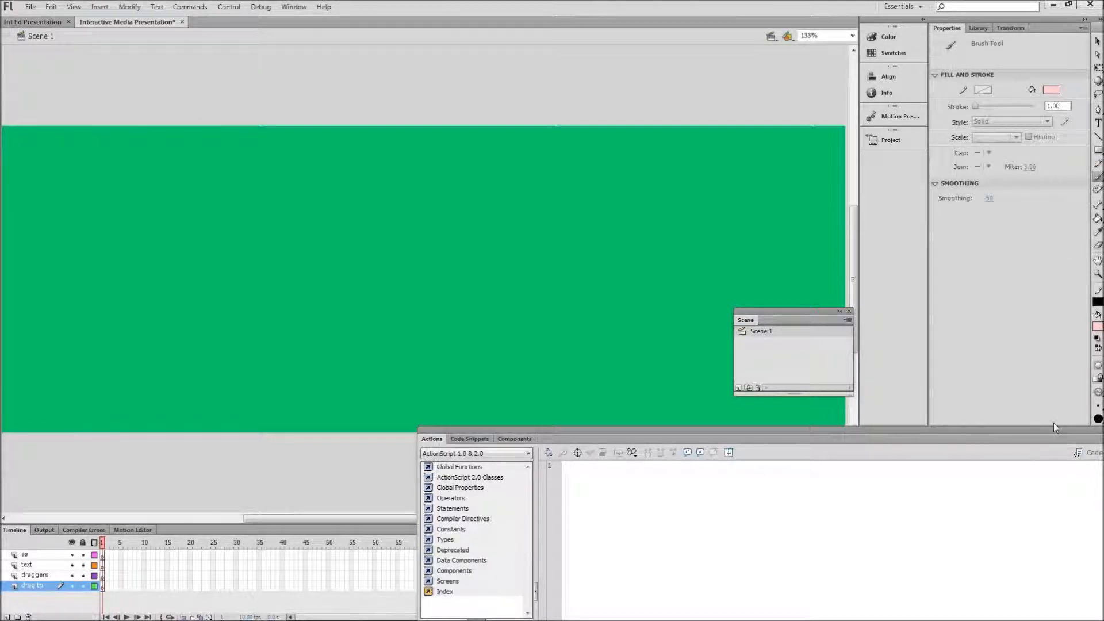
{"action": "left_click_drag", "start_coordinate": [1054, 425], "coordinate": [913, 505]}
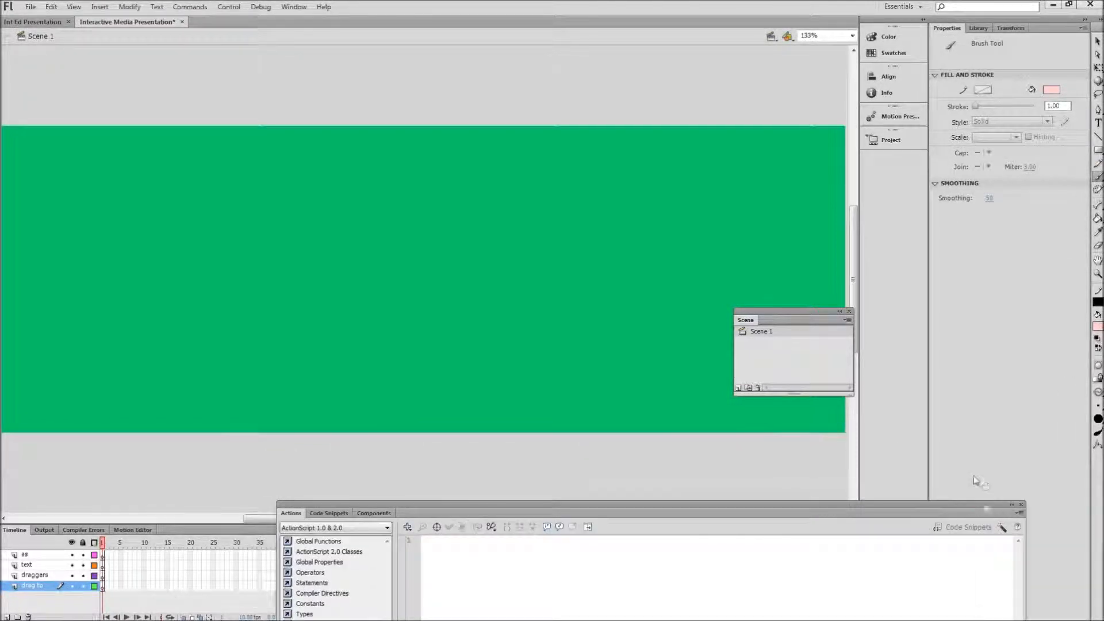
{"action": "left_click", "coordinate": [1099, 326]}
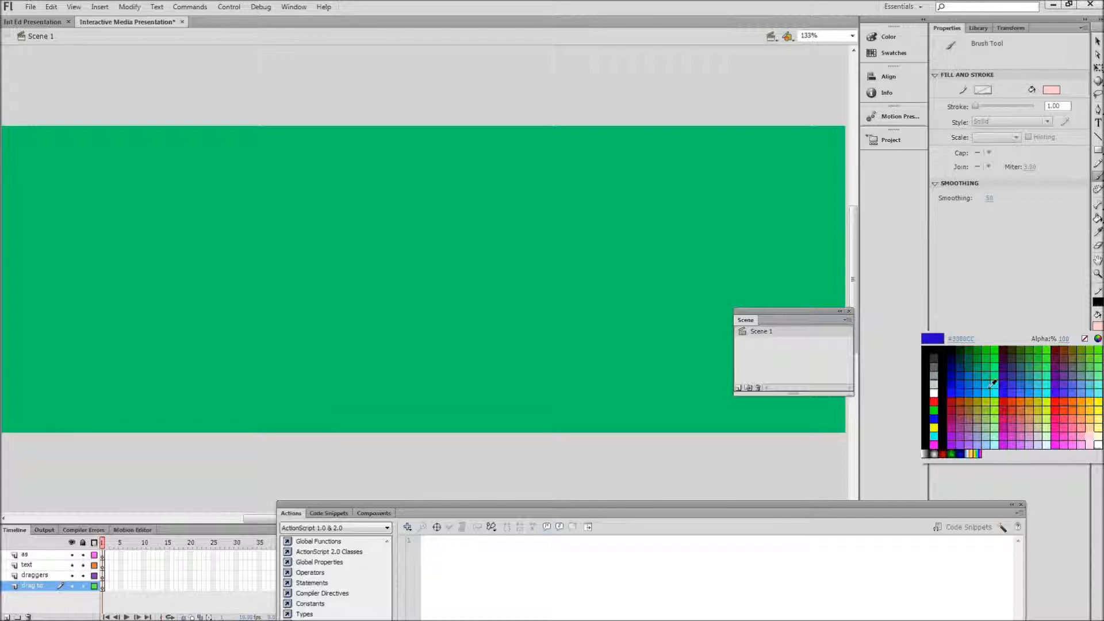
{"action": "left_click", "coordinate": [927, 389]}
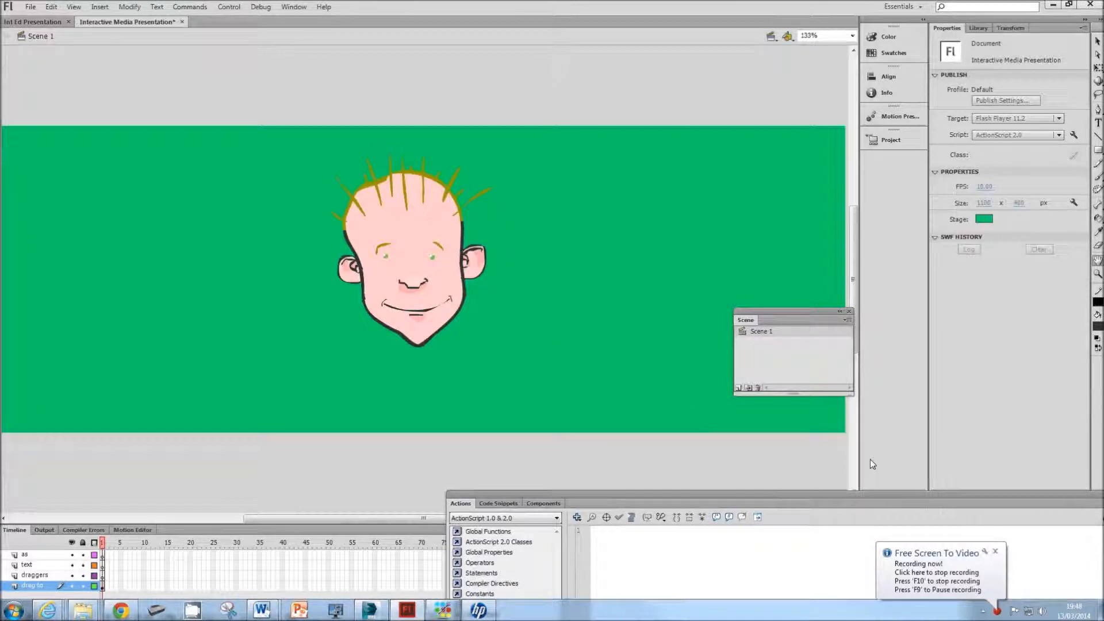
{"action": "left_click", "coordinate": [996, 551]}
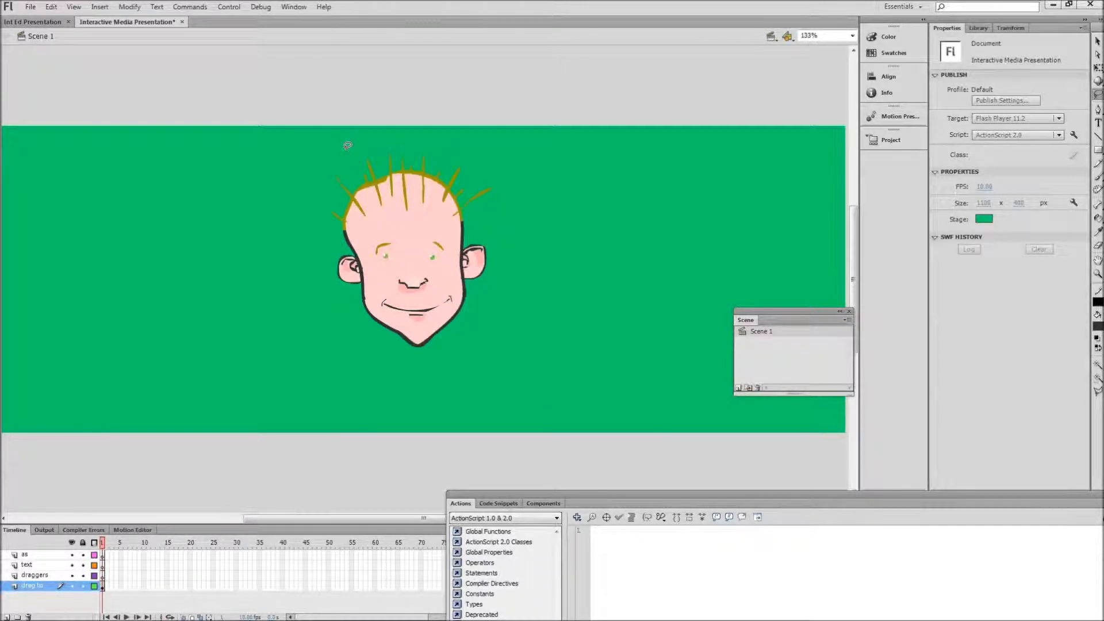
Step: Lasso the hair and top of the head and try to convert it to a Movie Clip symbol named "hair" with center registration
{"action": "mouse_move", "coordinate": [347, 146]}
{"action": "left_mouse_down"}
{"action": "mouse_move", "coordinate": [326, 172]}
{"action": "mouse_move", "coordinate": [320, 211]}
{"action": "mouse_move", "coordinate": [371, 230]}
{"action": "mouse_move", "coordinate": [469, 218]}
{"action": "mouse_move", "coordinate": [505, 197]}
{"action": "mouse_move", "coordinate": [494, 136]}
{"action": "mouse_move", "coordinate": [373, 130]}
{"action": "mouse_move", "coordinate": [337, 157]}
{"action": "left_mouse_up"}
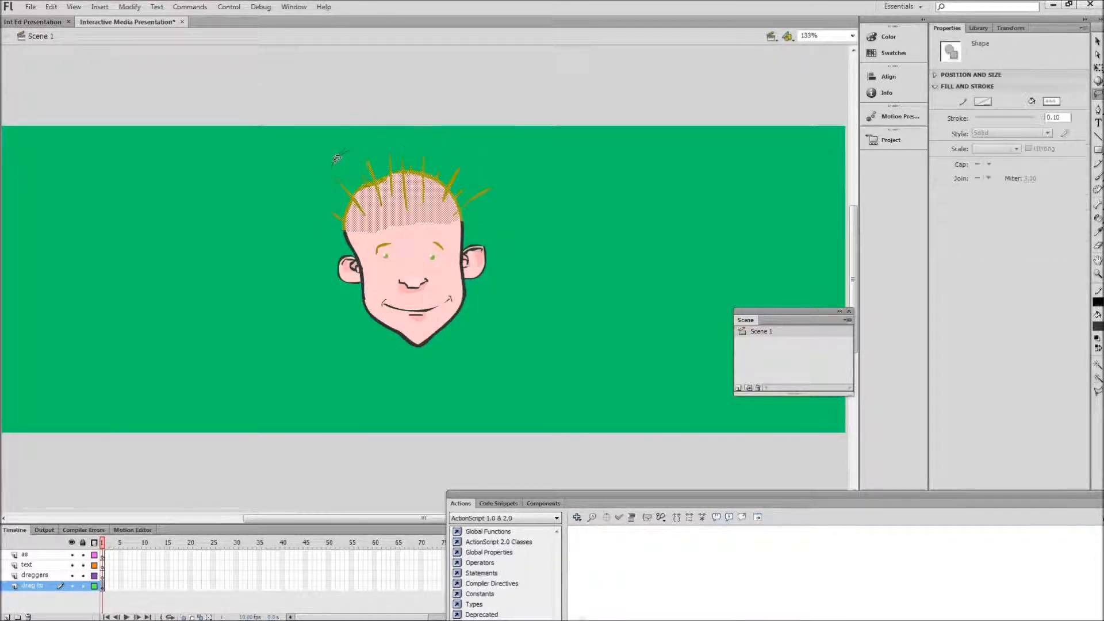
{"action": "right_click", "coordinate": [400, 188]}
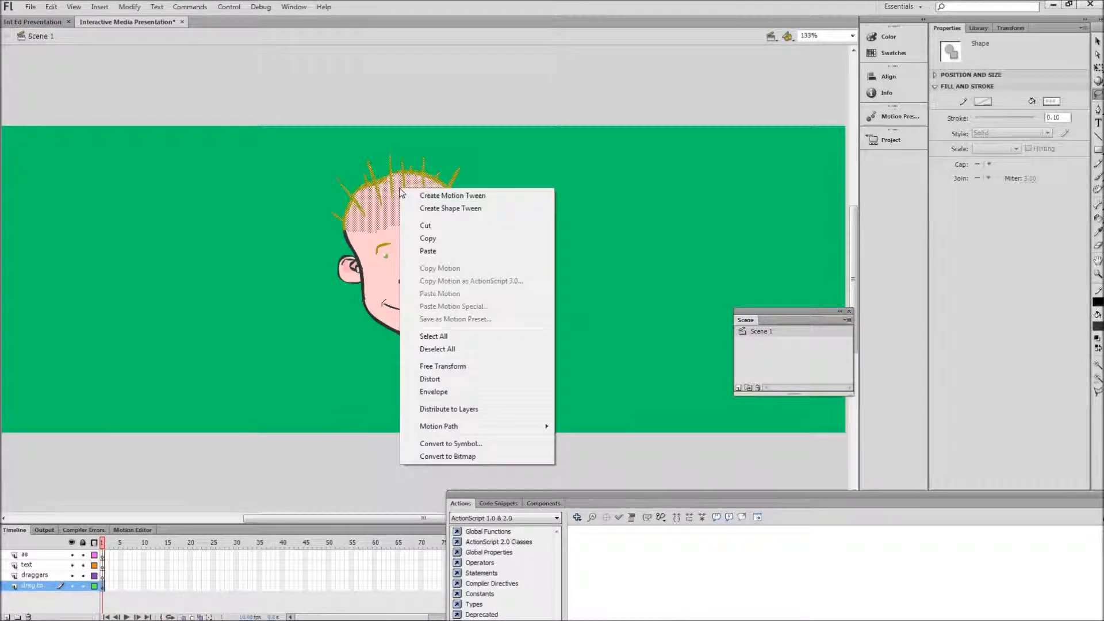
{"action": "left_click", "coordinate": [459, 449]}
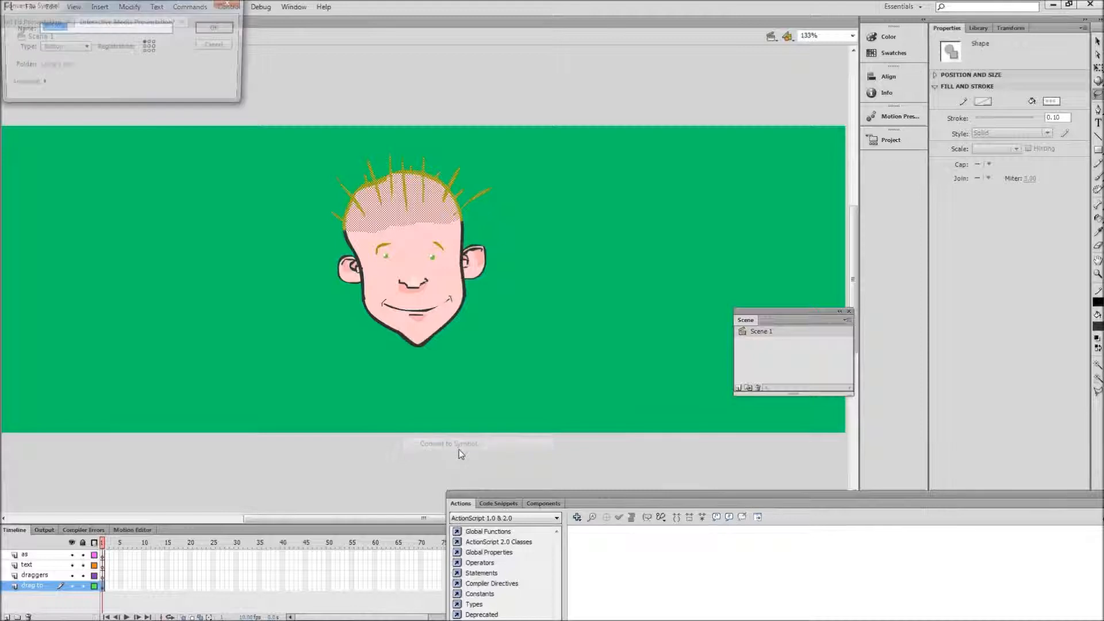
{"action": "left_click", "coordinate": [86, 47]}
{"action": "left_click", "coordinate": [77, 55]}
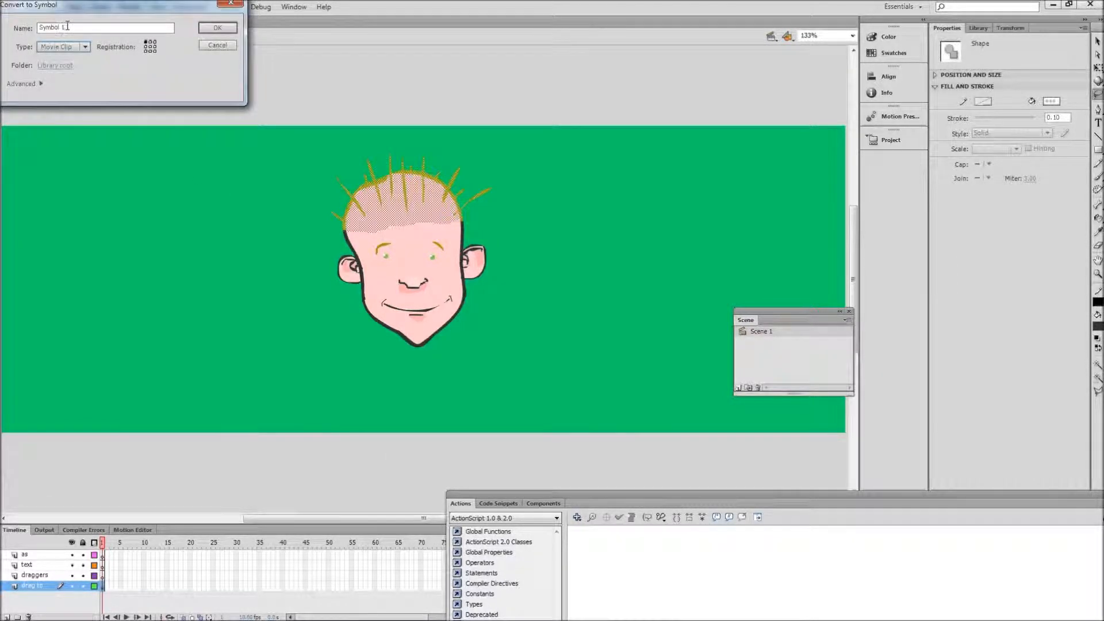
{"action": "left_click_drag", "start_coordinate": [68, 27], "coordinate": [26, 23]}
{"action": "type", "text": "hair"}
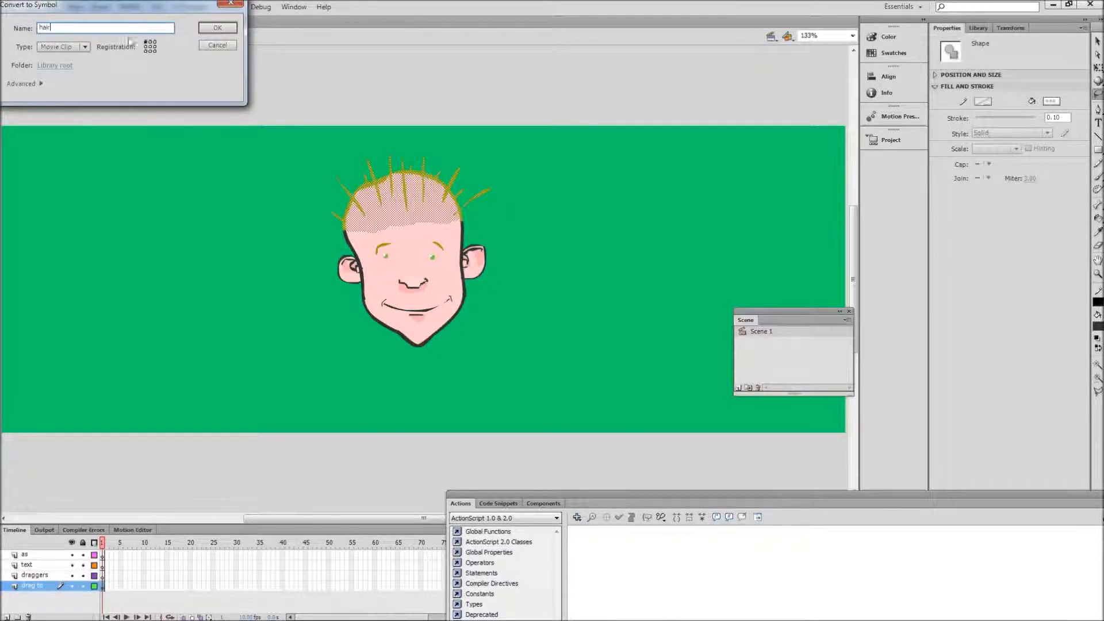
{"action": "left_click", "coordinate": [150, 46]}
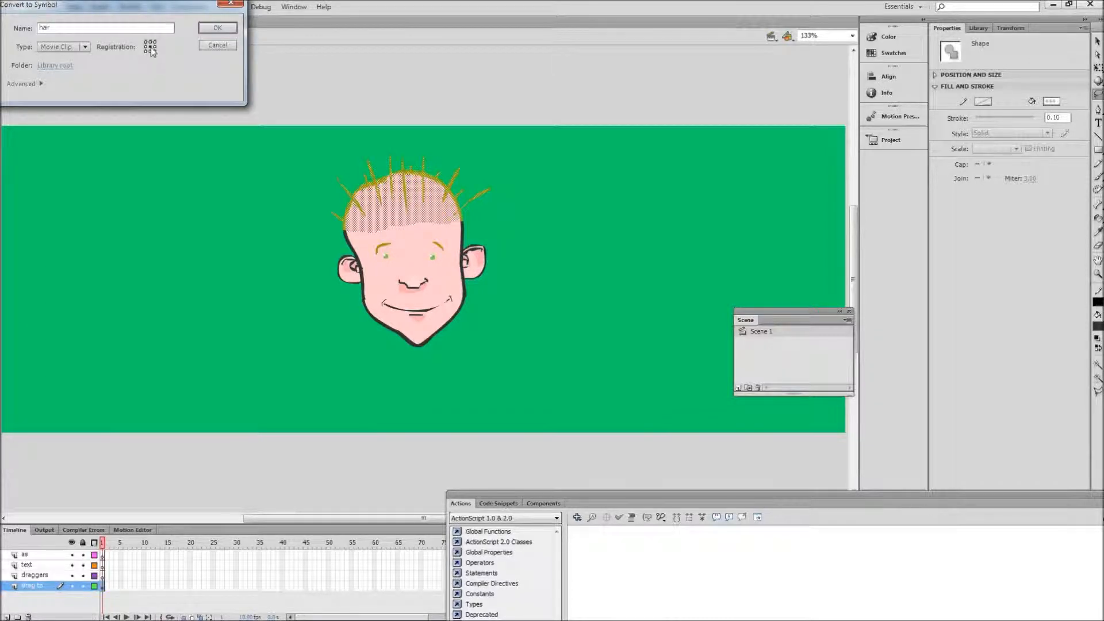
{"action": "left_click", "coordinate": [219, 27]}
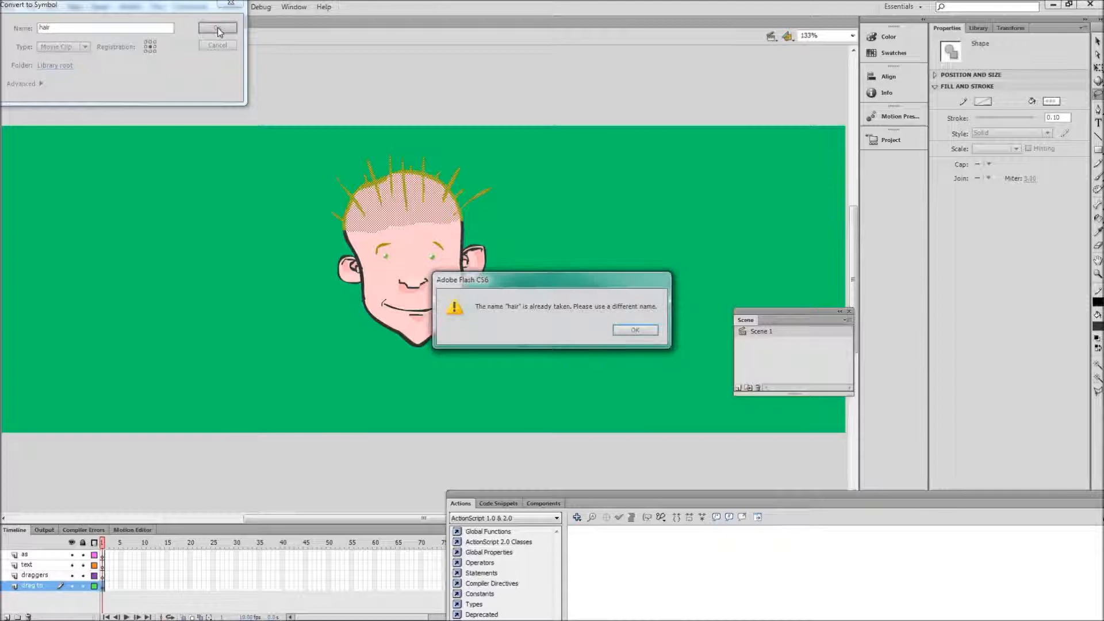
Step: Change the hair symbol's name to "hair1", create the symbol and deselect it
{"action": "left_click", "coordinate": [636, 330]}
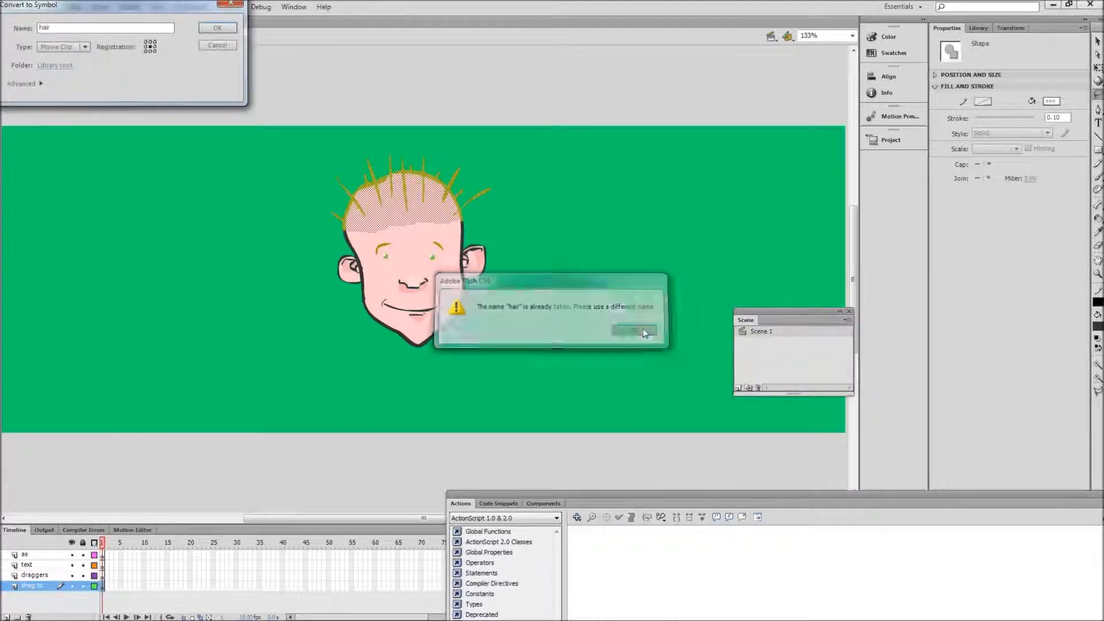
{"action": "left_click", "coordinate": [56, 27]}
{"action": "type", "text": "1"}
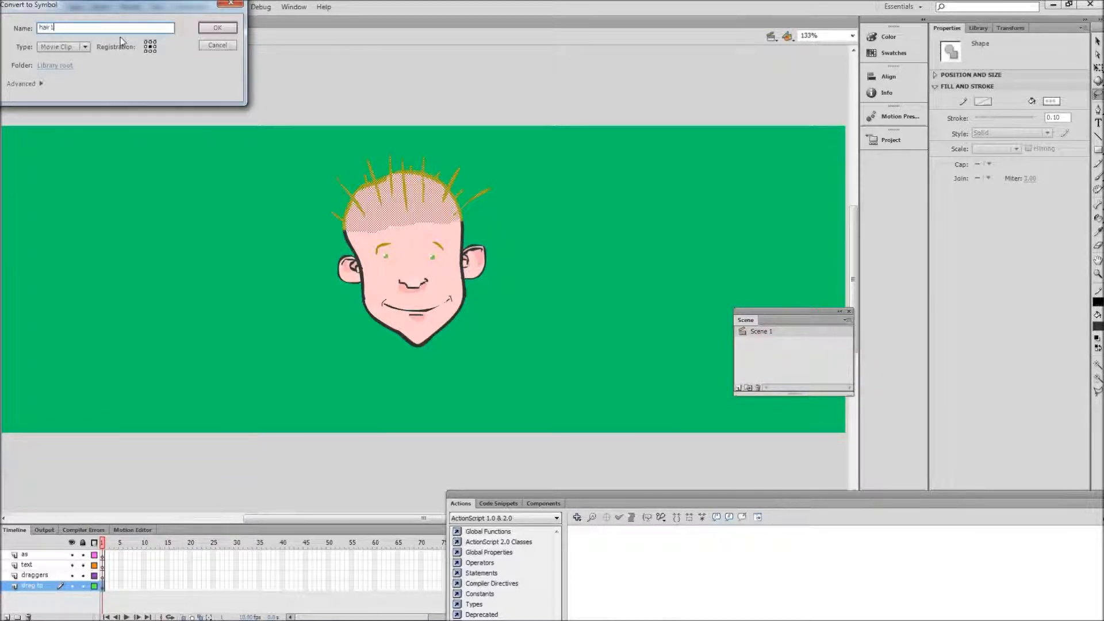
{"action": "left_click", "coordinate": [215, 30]}
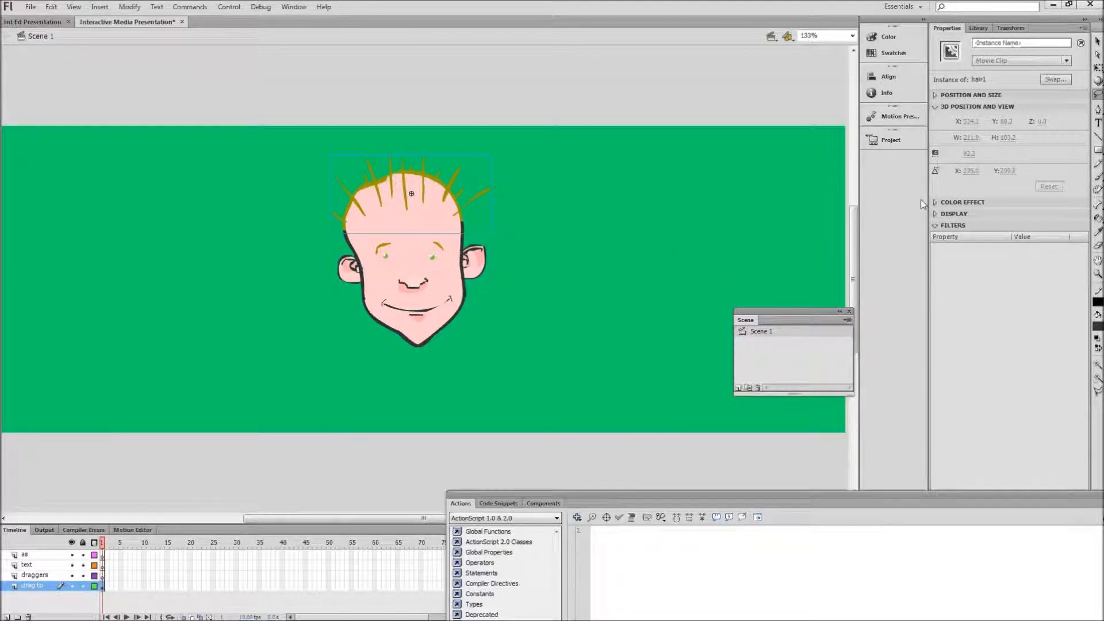
{"action": "left_click", "coordinate": [556, 275]}
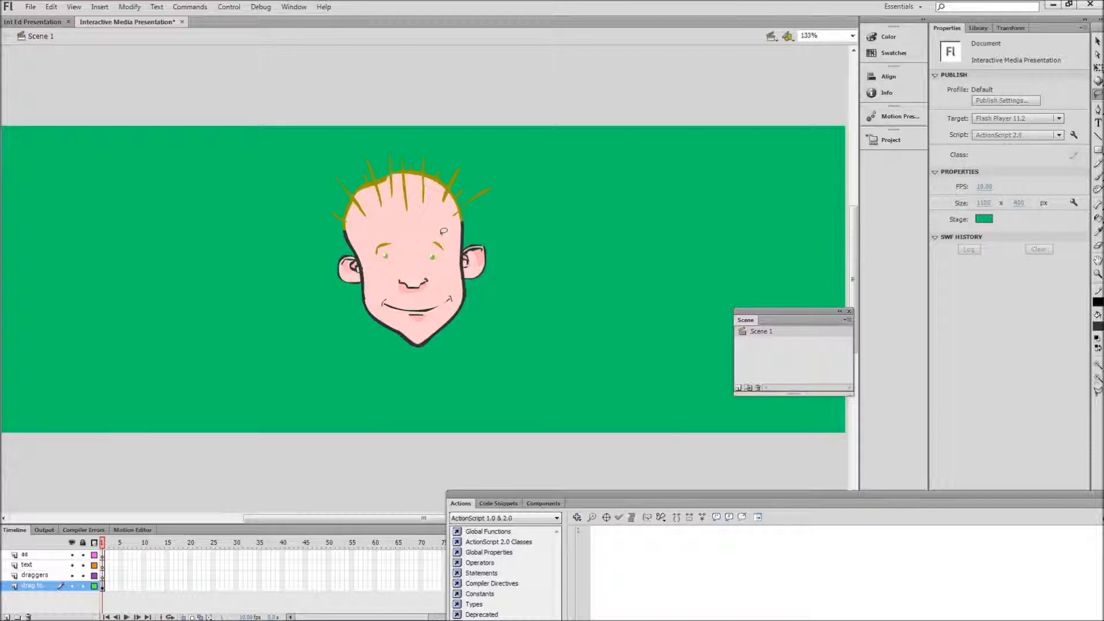
{"action": "mouse_move", "coordinate": [445, 227]}
{"action": "left_mouse_down"}
{"action": "mouse_move", "coordinate": [380, 229]}
{"action": "mouse_move", "coordinate": [371, 256]}
{"action": "mouse_move", "coordinate": [385, 267]}
{"action": "mouse_move", "coordinate": [454, 260]}
{"action": "mouse_move", "coordinate": [442, 230]}
{"action": "left_mouse_up"}
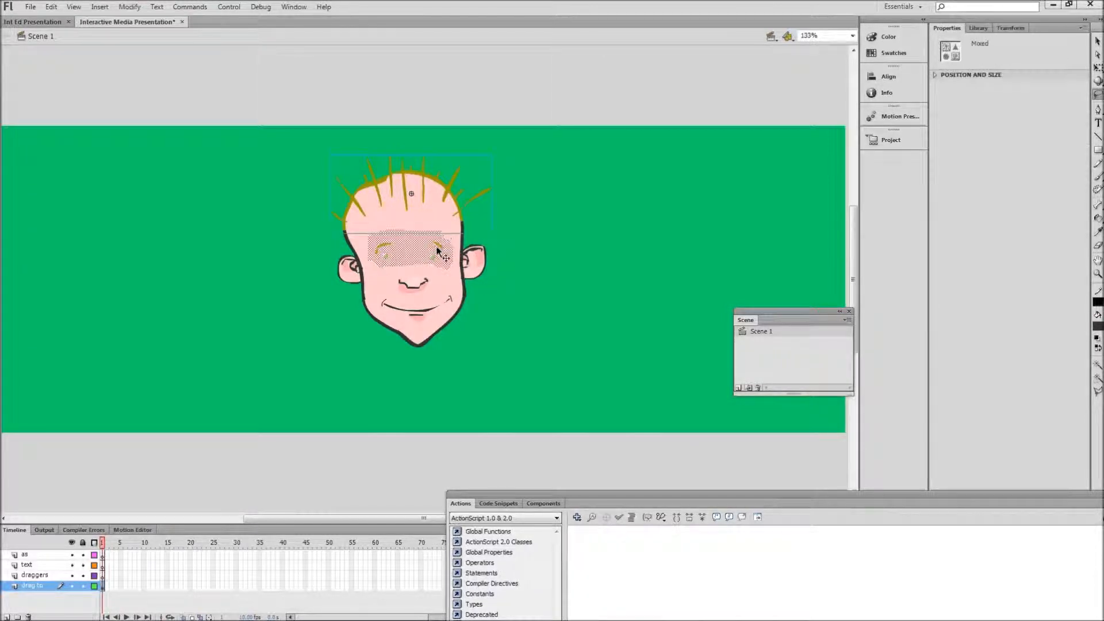
{"action": "right_click", "coordinate": [435, 249]}
{"action": "left_click", "coordinate": [508, 199]}
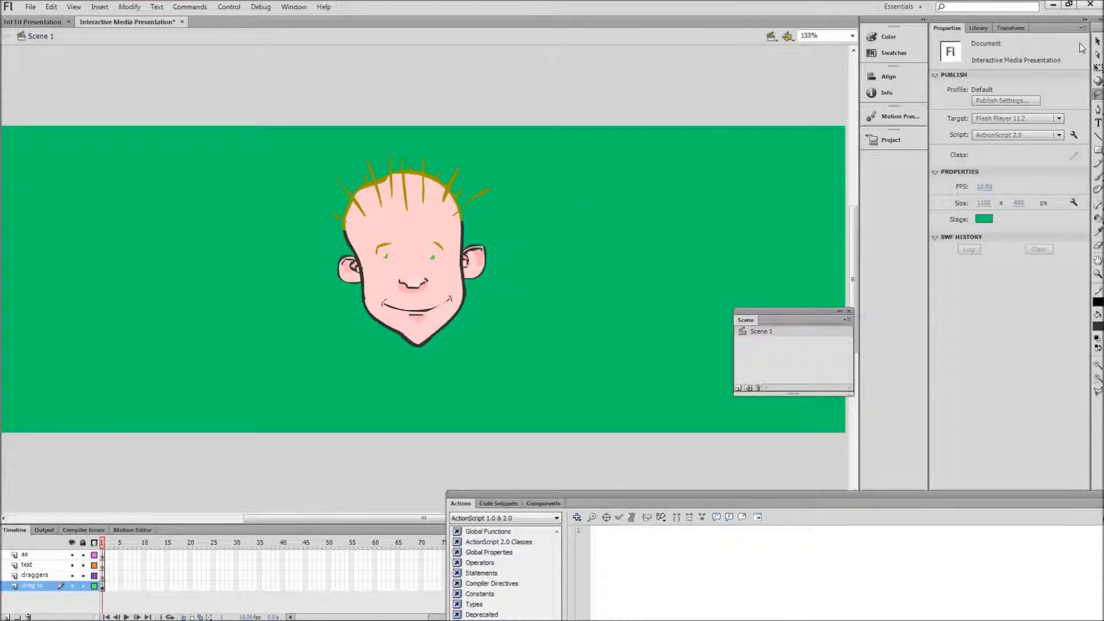
{"action": "left_click", "coordinate": [1097, 41]}
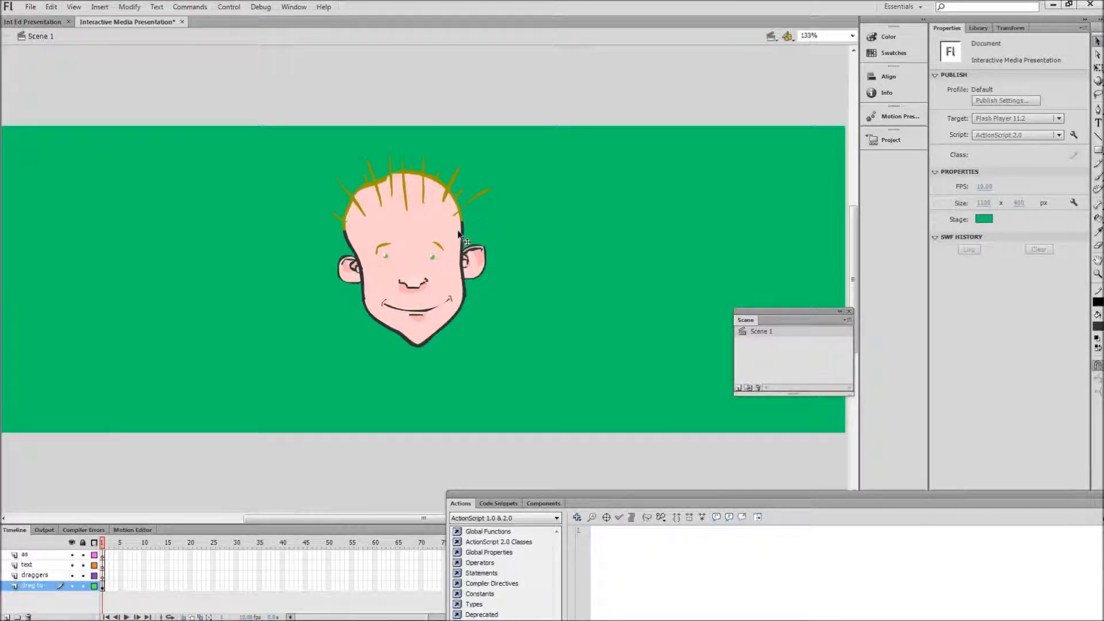
{"action": "left_click", "coordinate": [429, 254]}
{"action": "left_click", "coordinate": [602, 240]}
Step: Lasso the area around both eyes and convert it to a Movie Clip symbol named "eyes1" with center registration
{"action": "left_click", "coordinate": [1097, 95]}
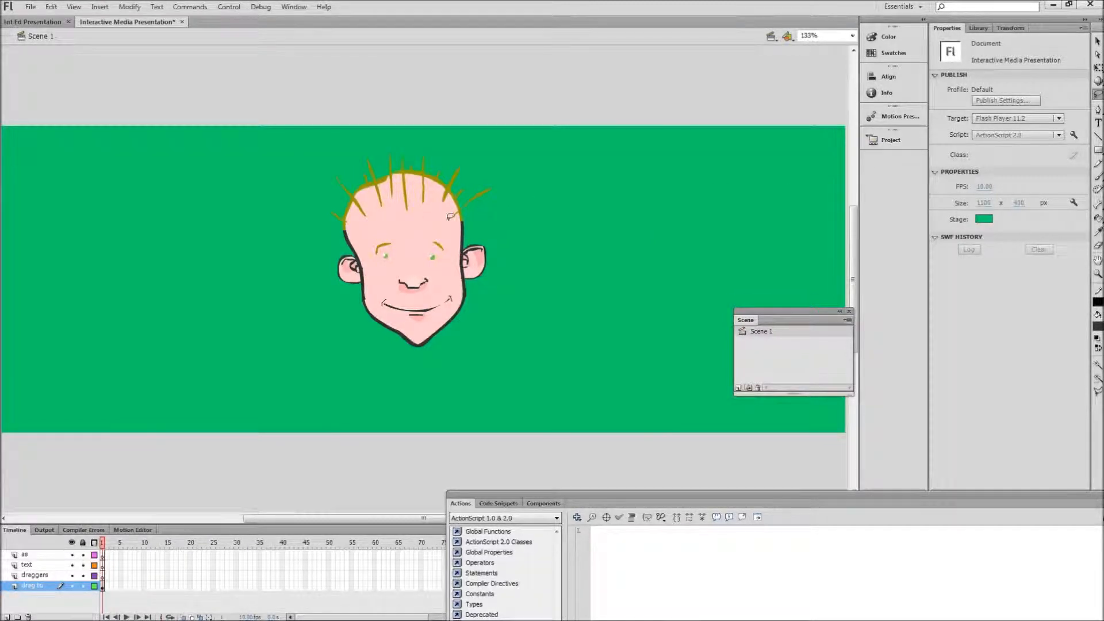
{"action": "mouse_move", "coordinate": [439, 230]}
{"action": "left_mouse_down"}
{"action": "mouse_move", "coordinate": [370, 238]}
{"action": "mouse_move", "coordinate": [384, 266]}
{"action": "mouse_move", "coordinate": [437, 262]}
{"action": "mouse_move", "coordinate": [455, 243]}
{"action": "mouse_move", "coordinate": [449, 230]}
{"action": "mouse_move", "coordinate": [432, 234]}
{"action": "left_mouse_up"}
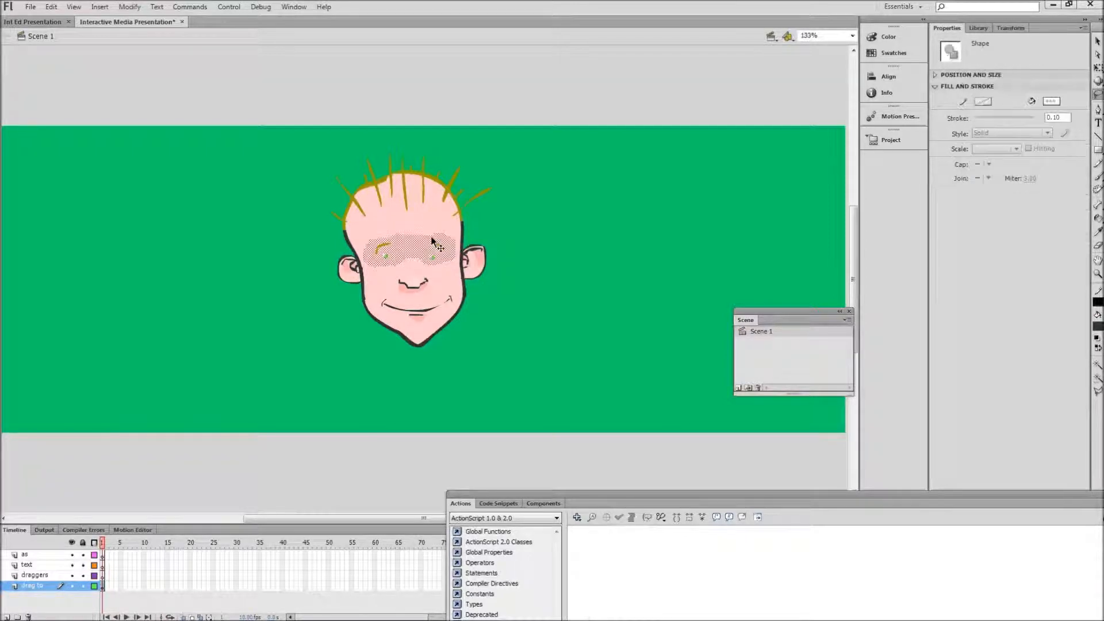
{"action": "right_click", "coordinate": [423, 252]}
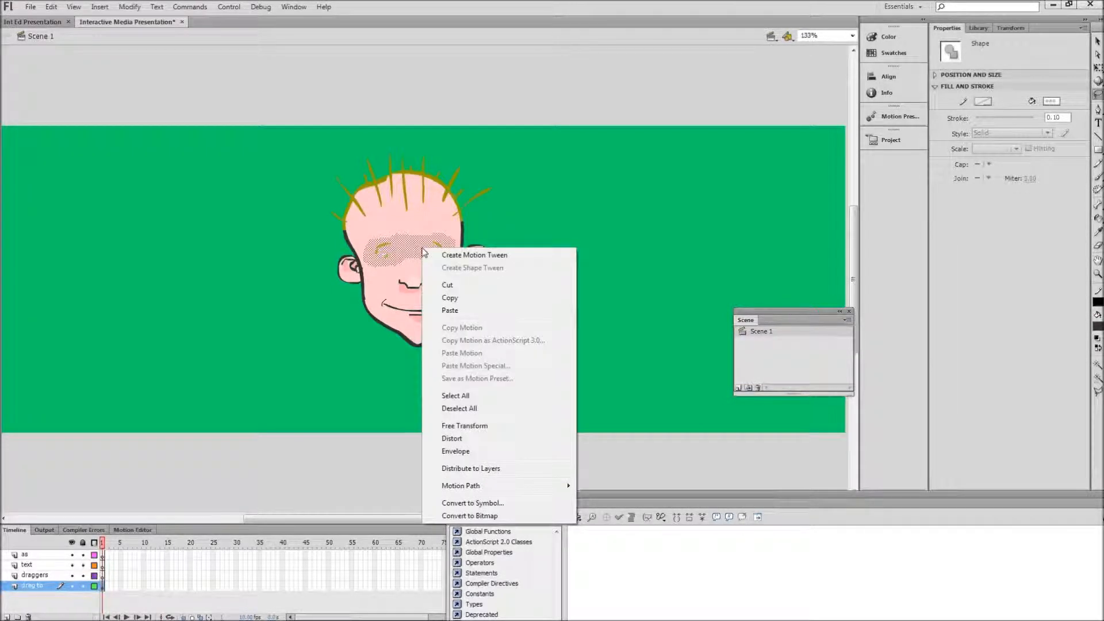
{"action": "left_click", "coordinate": [472, 503]}
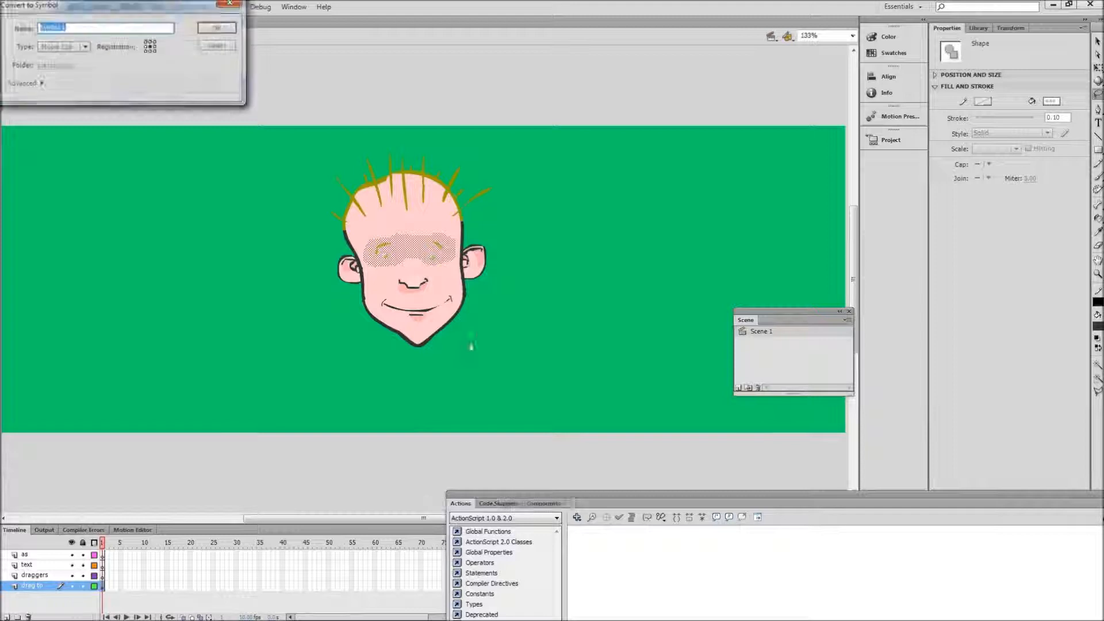
{"action": "type", "text": "eyes"}
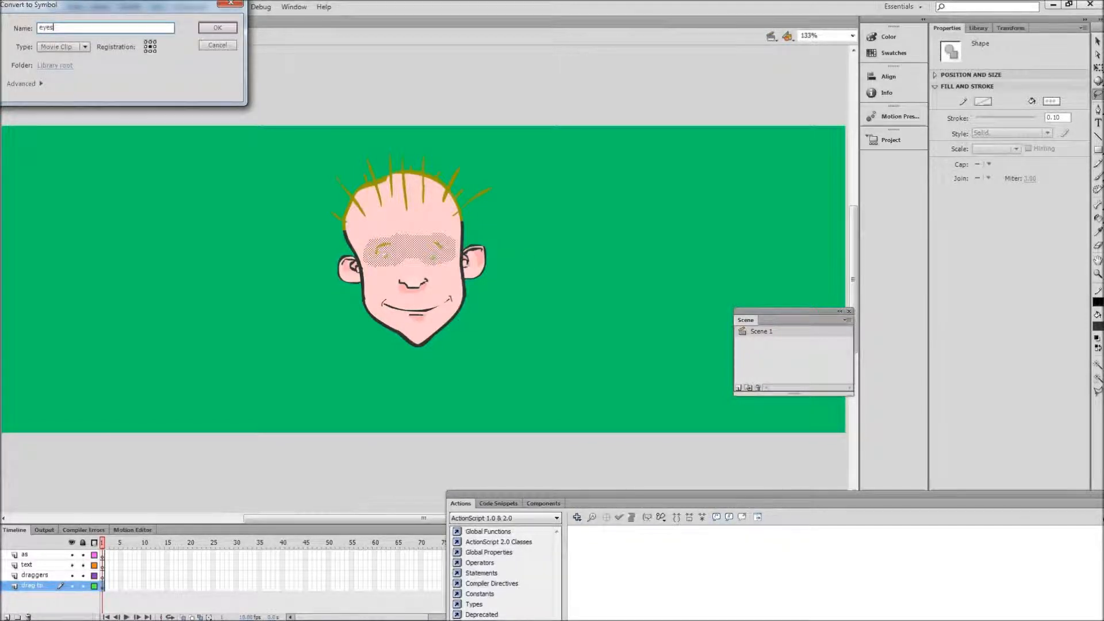
{"action": "key", "text": "Return"}
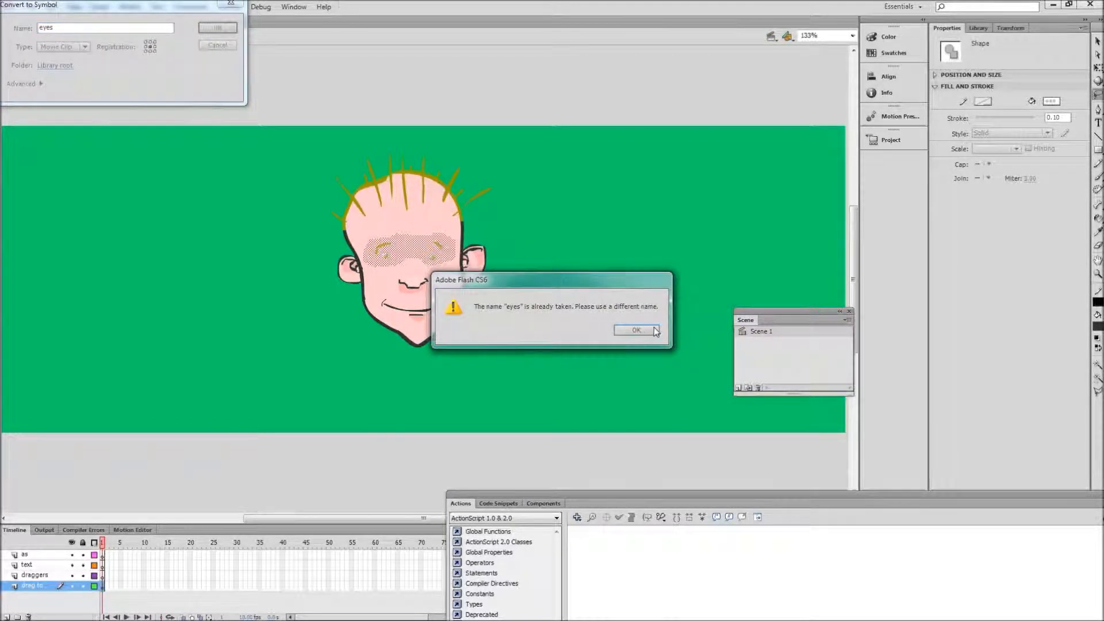
{"action": "left_click", "coordinate": [637, 329]}
{"action": "left_click", "coordinate": [76, 28]}
{"action": "type", "text": "1"}
{"action": "left_click", "coordinate": [229, 29]}
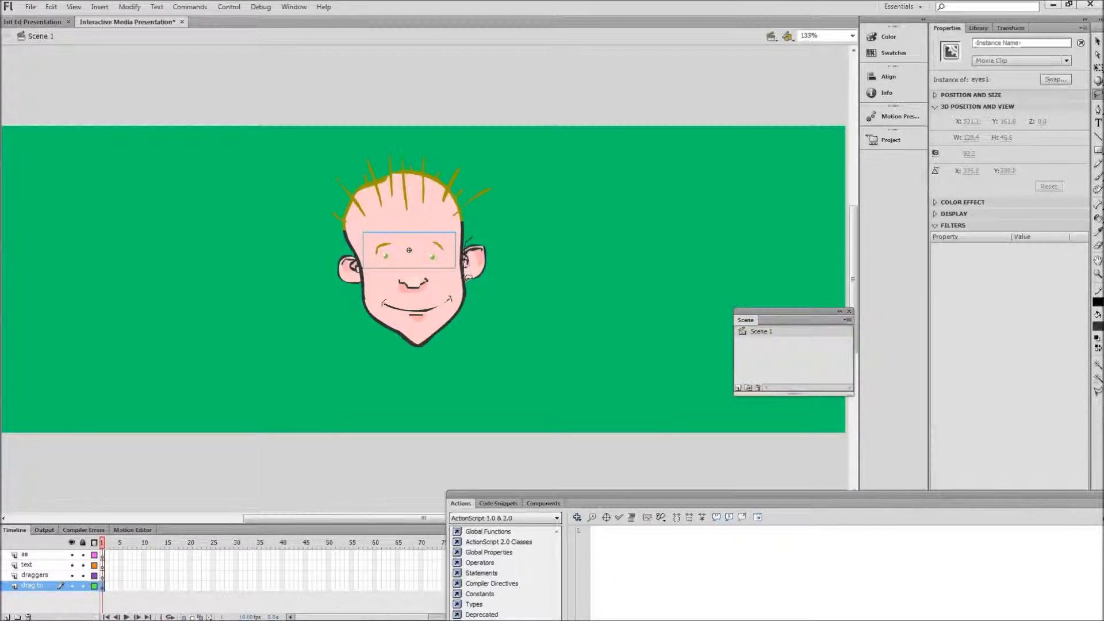
Step: Lasso the character's left ear and convert it to a Movie Clip symbol named "l_ear1"
{"action": "left_click_drag", "start_coordinate": [495, 236], "coordinate": [470, 237]}
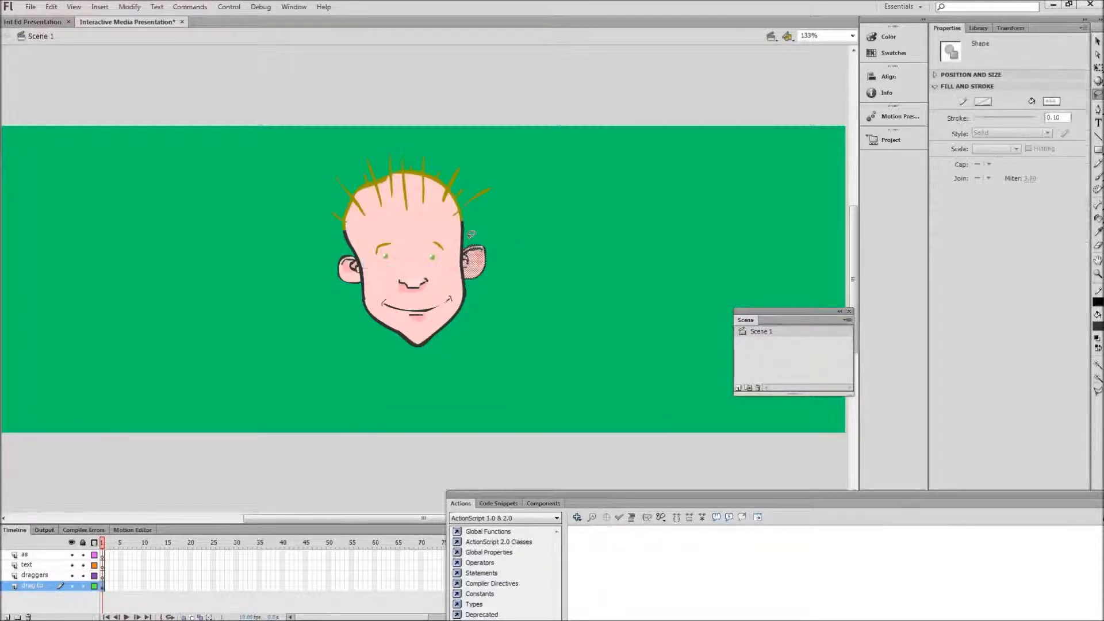
{"action": "right_click", "coordinate": [477, 267]}
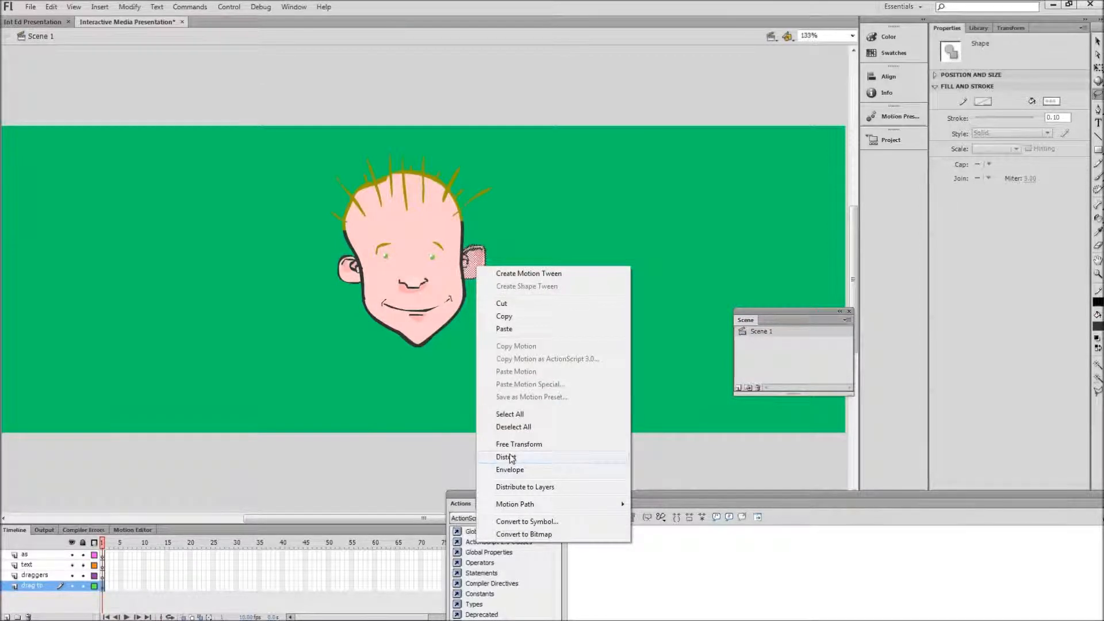
{"action": "left_click", "coordinate": [521, 522]}
{"action": "key", "text": "BackSpace"}
{"action": "type", "text": "lear1"}
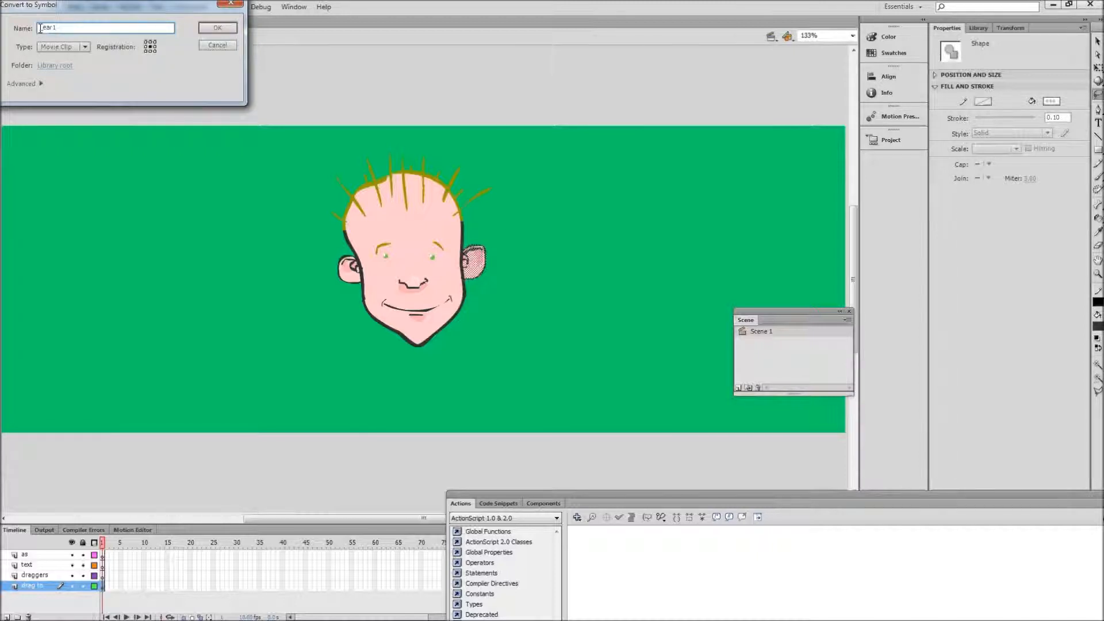
{"action": "left_click", "coordinate": [220, 27]}
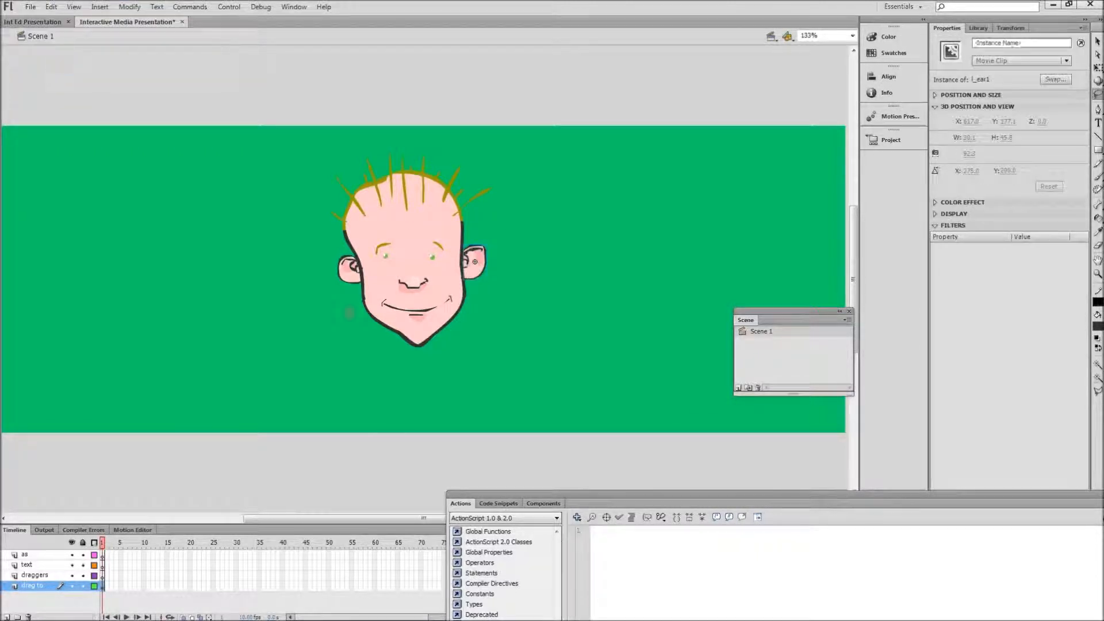
Step: Lasso the character's right ear and convert it to a Movie Clip symbol named "r_ear1"
{"action": "mouse_move", "coordinate": [324, 261]}
{"action": "left_mouse_down"}
{"action": "mouse_move", "coordinate": [328, 286]}
{"action": "mouse_move", "coordinate": [362, 279]}
{"action": "mouse_move", "coordinate": [359, 255]}
{"action": "mouse_move", "coordinate": [350, 263]}
{"action": "left_mouse_up"}
{"action": "right_click", "coordinate": [348, 267]}
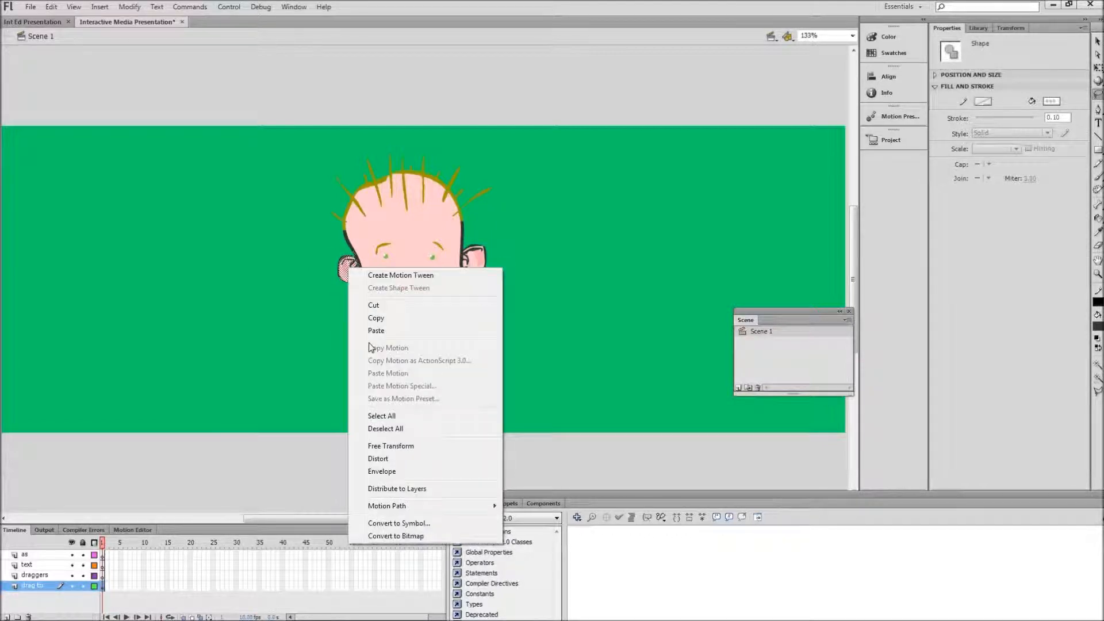
{"action": "left_click", "coordinate": [397, 523]}
{"action": "type", "text": "r"}
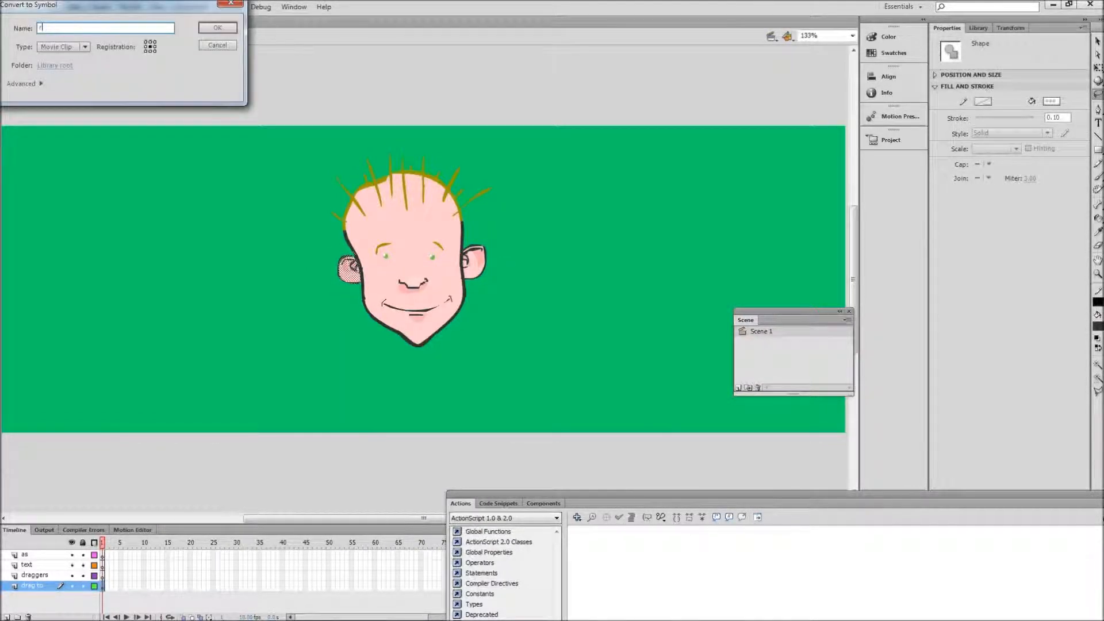
{"action": "type", "text": "_ear1"}
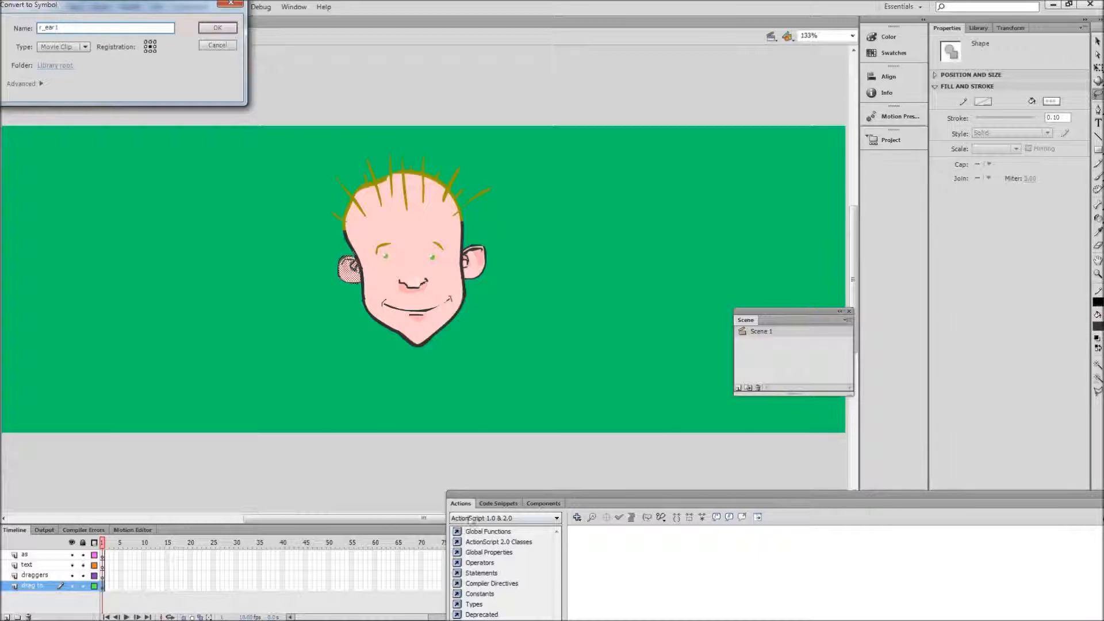
{"action": "left_click", "coordinate": [218, 26]}
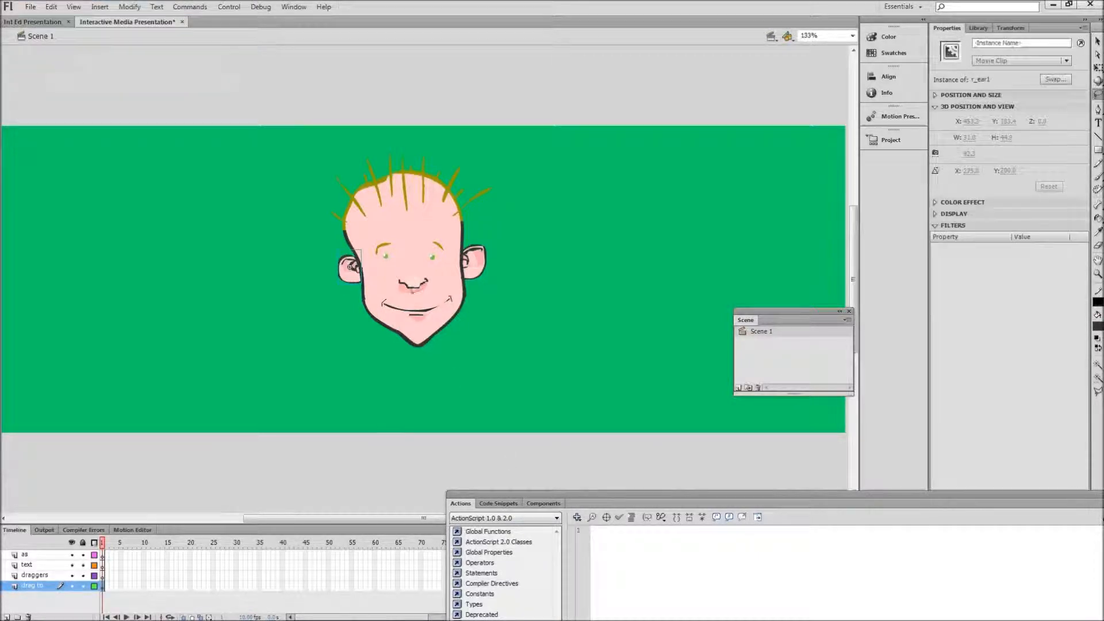
Step: Lasso the face area around the nose, convert it to a Movie Clip symbol named "nose1" and deselect it
{"action": "mouse_move", "coordinate": [429, 265]}
{"action": "left_mouse_down"}
{"action": "mouse_move", "coordinate": [402, 261]}
{"action": "mouse_move", "coordinate": [391, 291]}
{"action": "mouse_move", "coordinate": [419, 301]}
{"action": "mouse_move", "coordinate": [439, 288]}
{"action": "mouse_move", "coordinate": [428, 262]}
{"action": "left_mouse_up"}
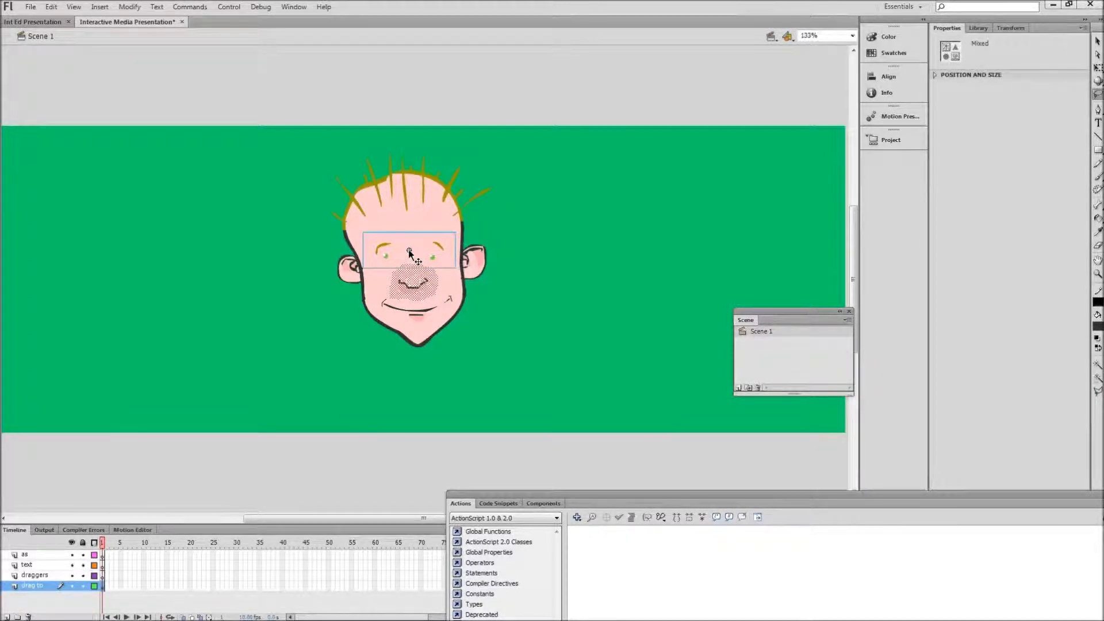
{"action": "key", "text": "Escape"}
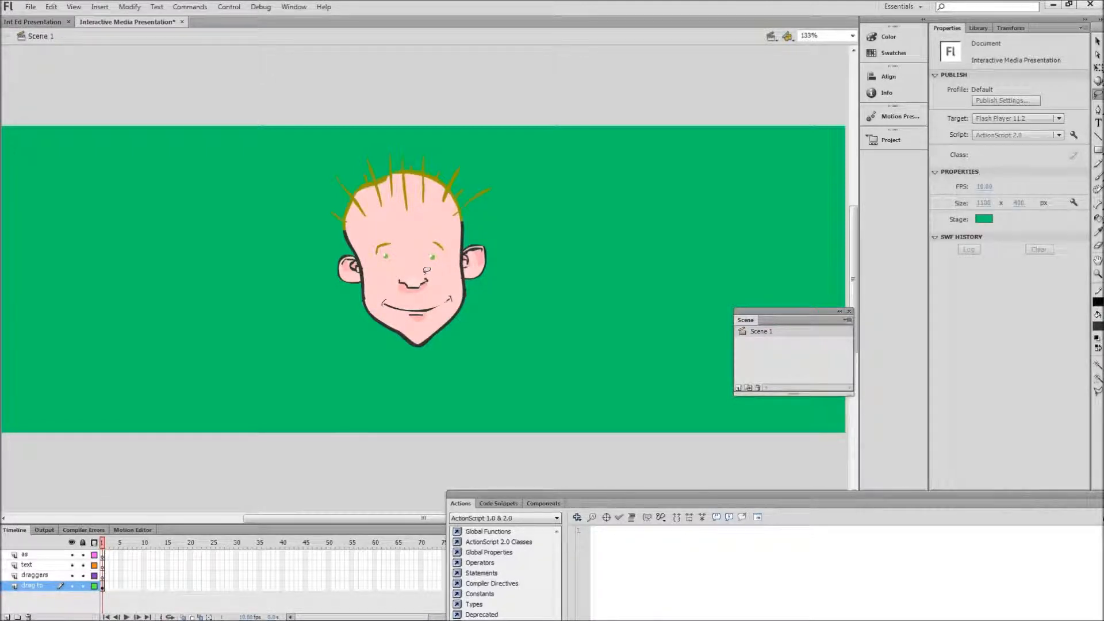
{"action": "mouse_move", "coordinate": [425, 264]}
{"action": "left_mouse_down"}
{"action": "mouse_move", "coordinate": [395, 268]}
{"action": "mouse_move", "coordinate": [402, 295]}
{"action": "mouse_move", "coordinate": [424, 295]}
{"action": "mouse_move", "coordinate": [425, 265]}
{"action": "left_mouse_up"}
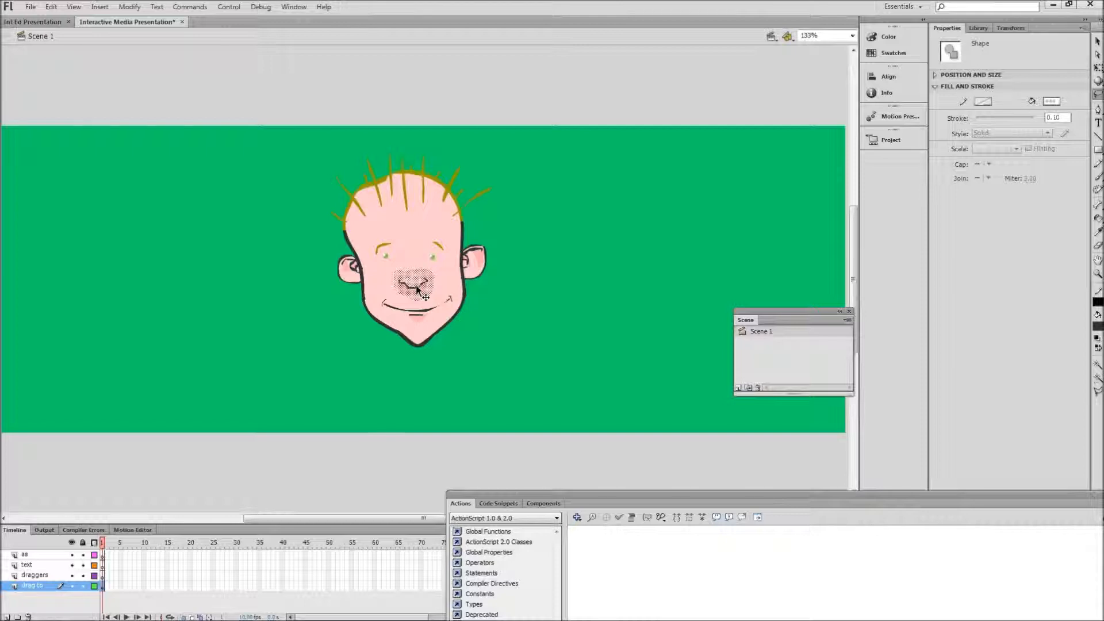
{"action": "right_click", "coordinate": [419, 283]}
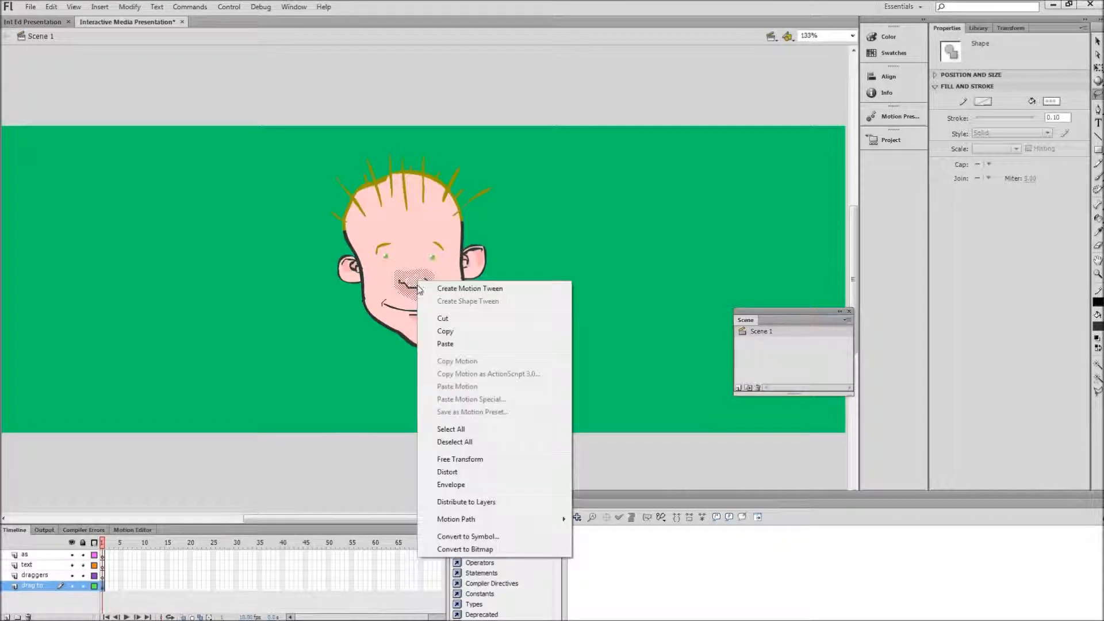
{"action": "left_click", "coordinate": [477, 537]}
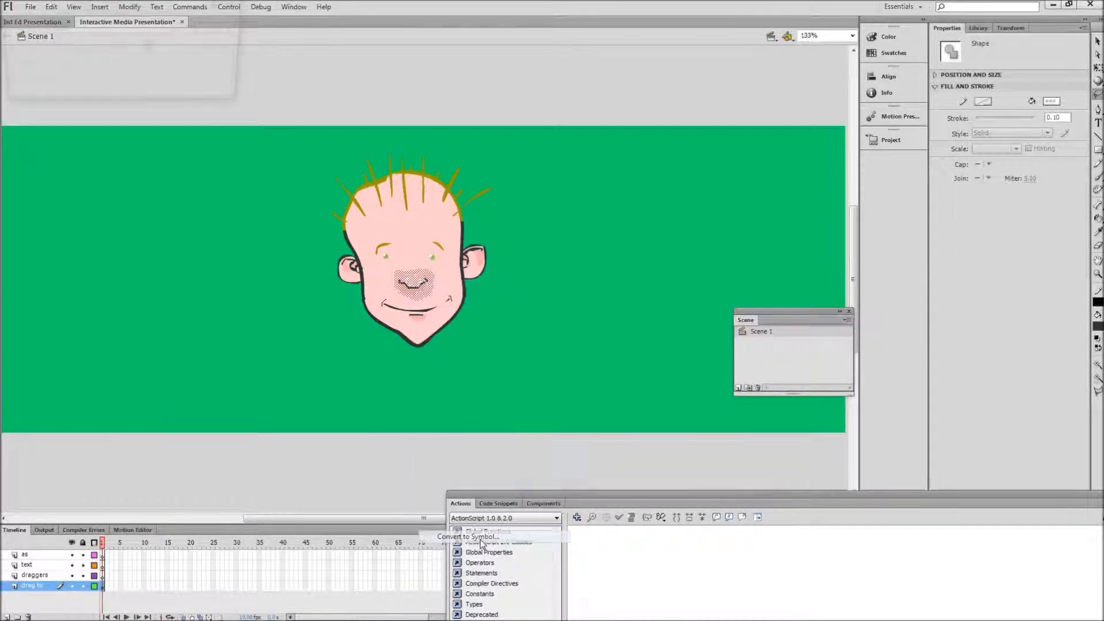
{"action": "type", "text": "nose"}
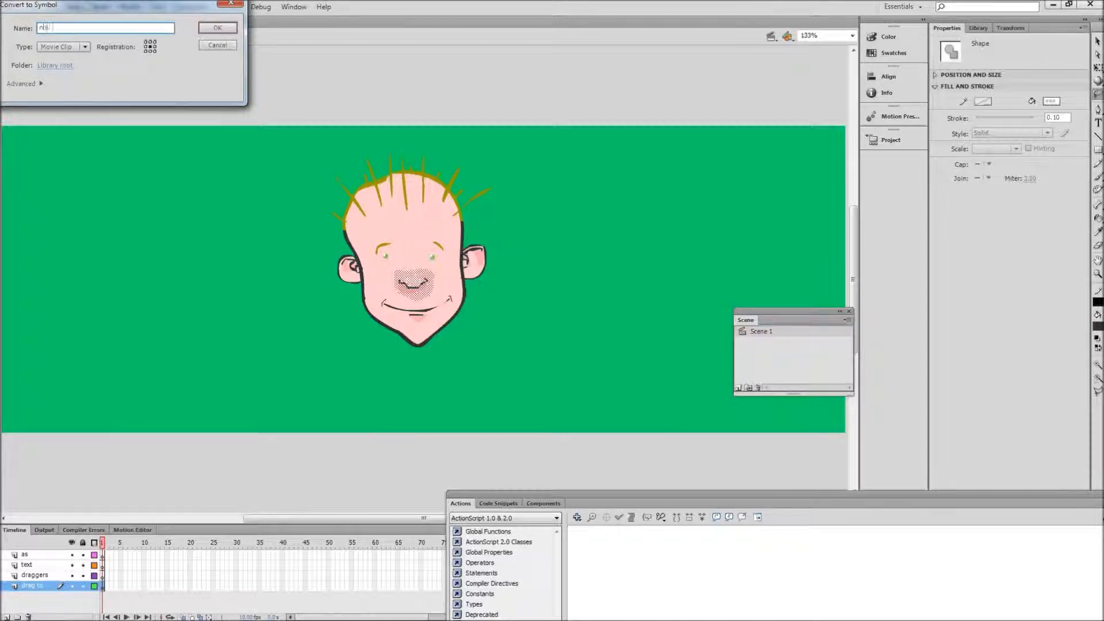
{"action": "left_click", "coordinate": [212, 28]}
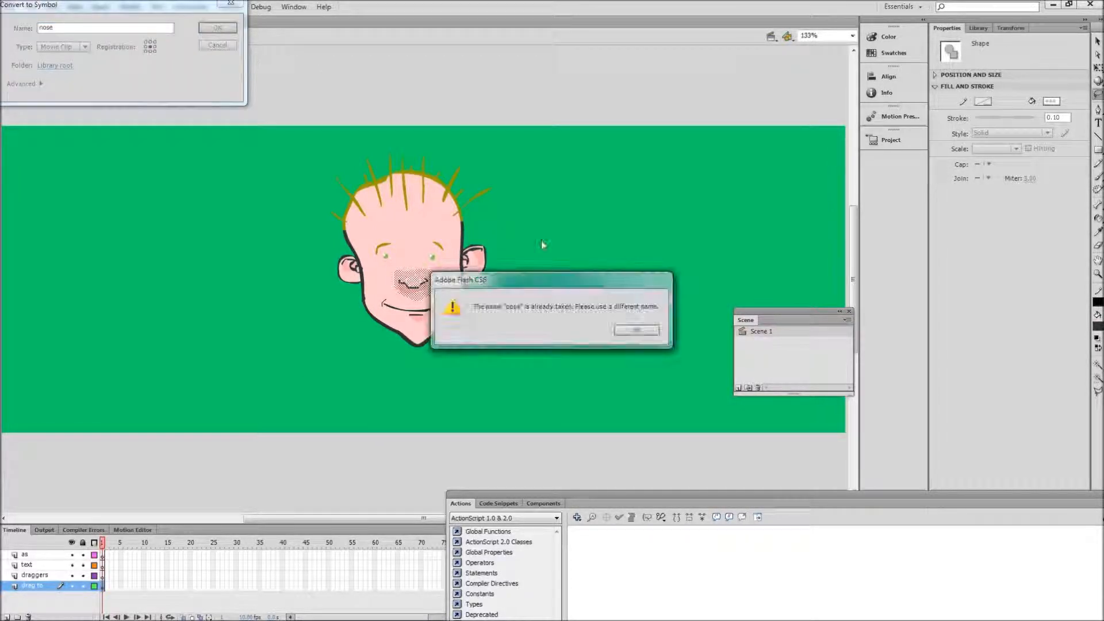
{"action": "left_click", "coordinate": [637, 331]}
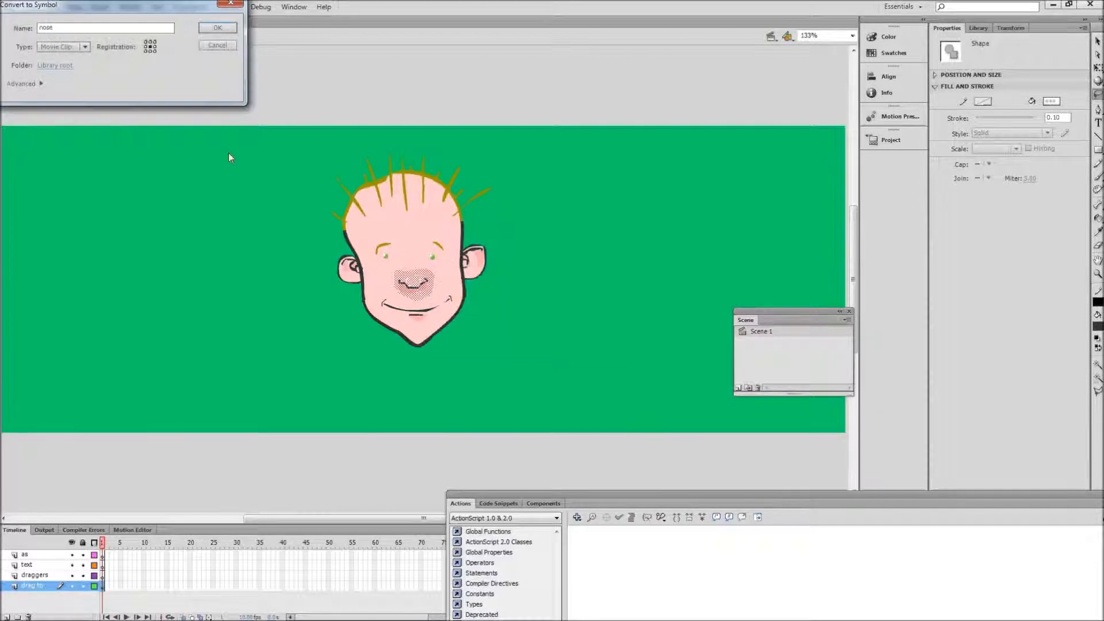
{"action": "left_click", "coordinate": [64, 29]}
{"action": "type", "text": "l"}
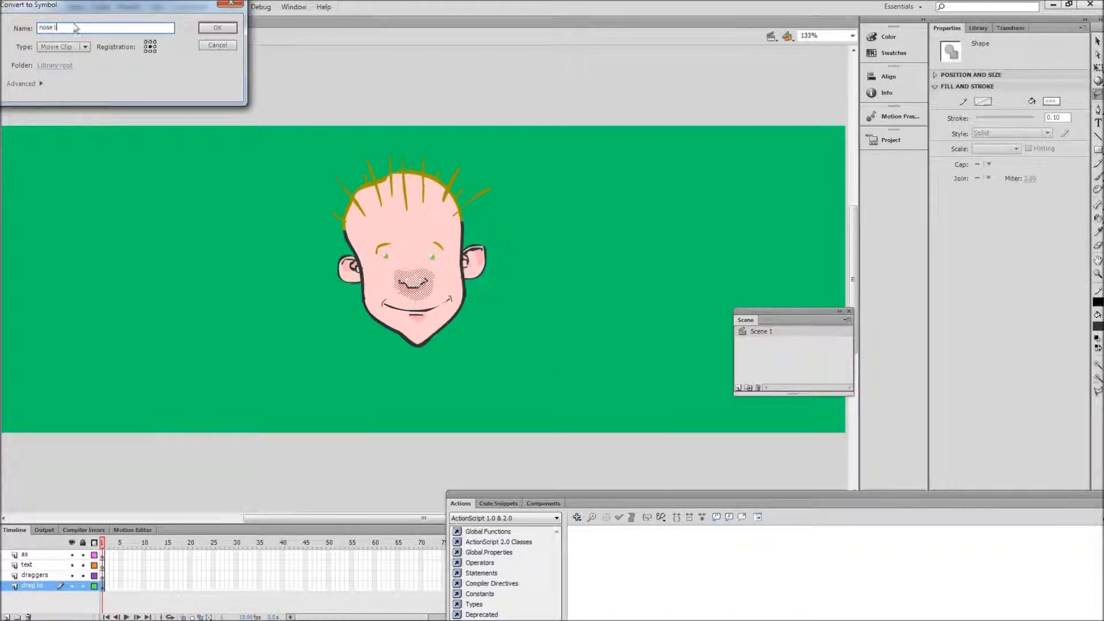
{"action": "left_click", "coordinate": [225, 29]}
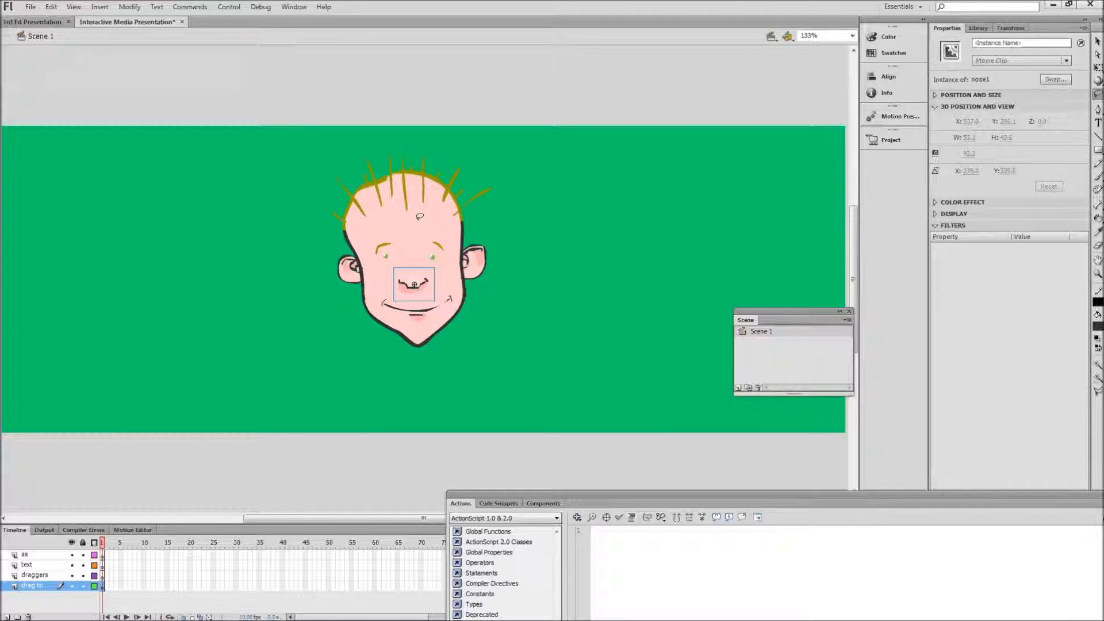
{"action": "left_click", "coordinate": [510, 311]}
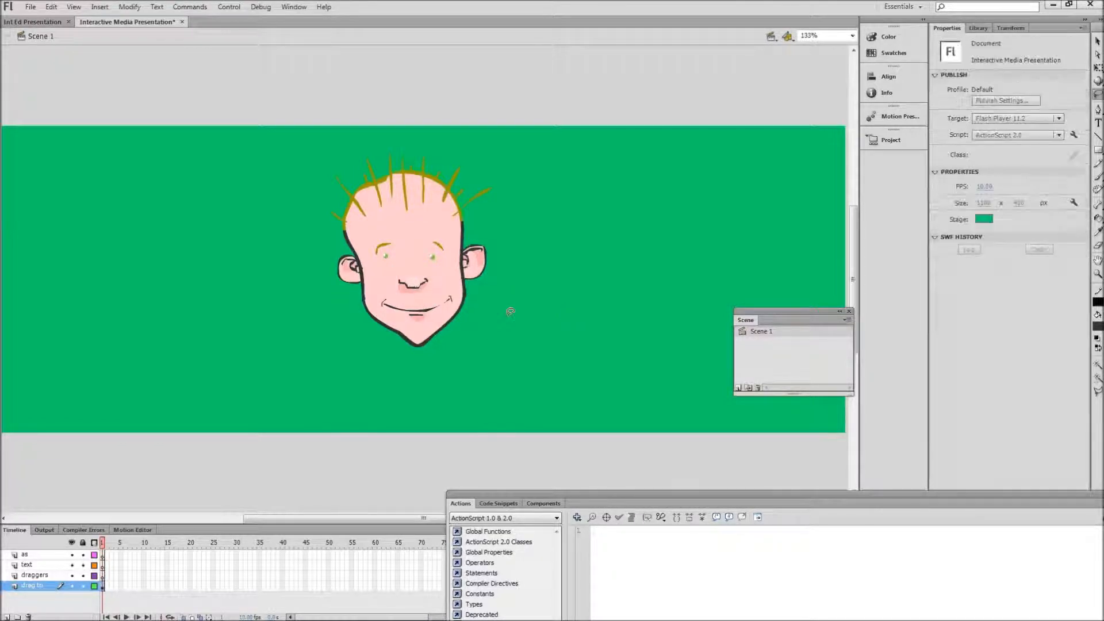
Step: Lasso the face area around the mouth and convert it to a Movie Clip symbol named "mouth1"
{"action": "mouse_move", "coordinate": [446, 295]}
{"action": "left_mouse_down"}
{"action": "mouse_move", "coordinate": [386, 291]}
{"action": "mouse_move", "coordinate": [379, 305]}
{"action": "mouse_move", "coordinate": [429, 319]}
{"action": "mouse_move", "coordinate": [461, 291]}
{"action": "mouse_move", "coordinate": [448, 286]}
{"action": "mouse_move", "coordinate": [446, 298]}
{"action": "left_mouse_up"}
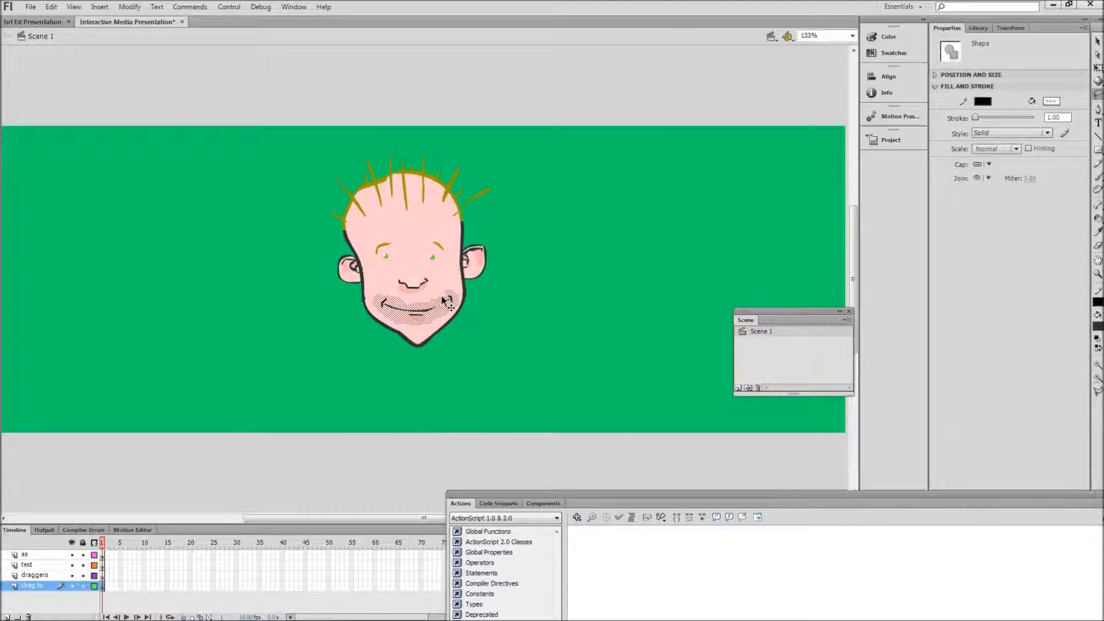
{"action": "right_click", "coordinate": [425, 310]}
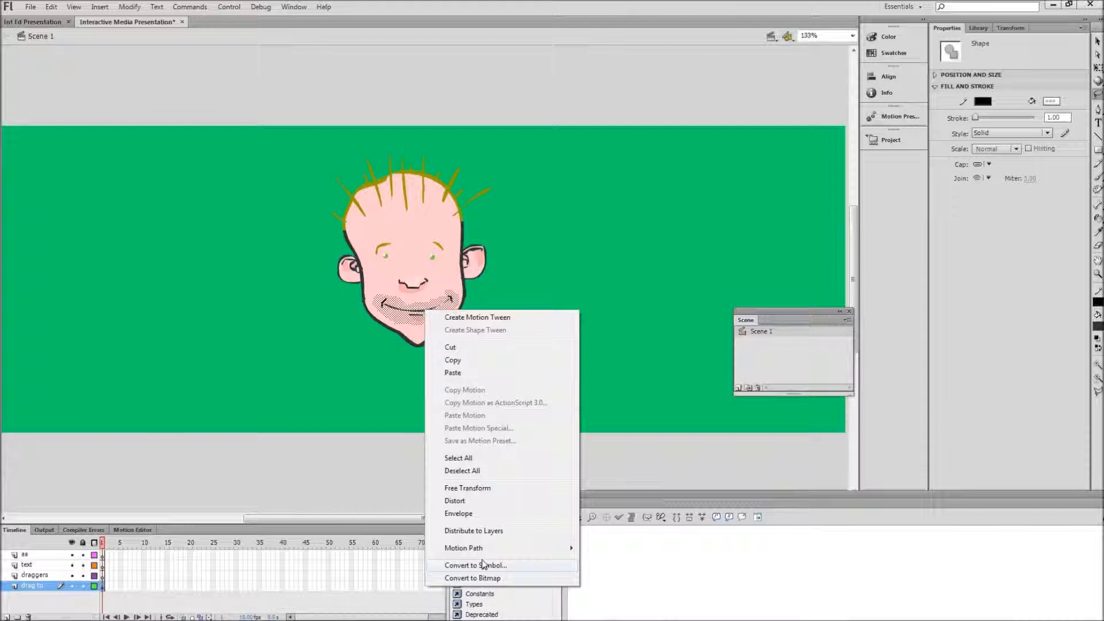
{"action": "left_click", "coordinate": [460, 565]}
{"action": "type", "text": "mouth"}
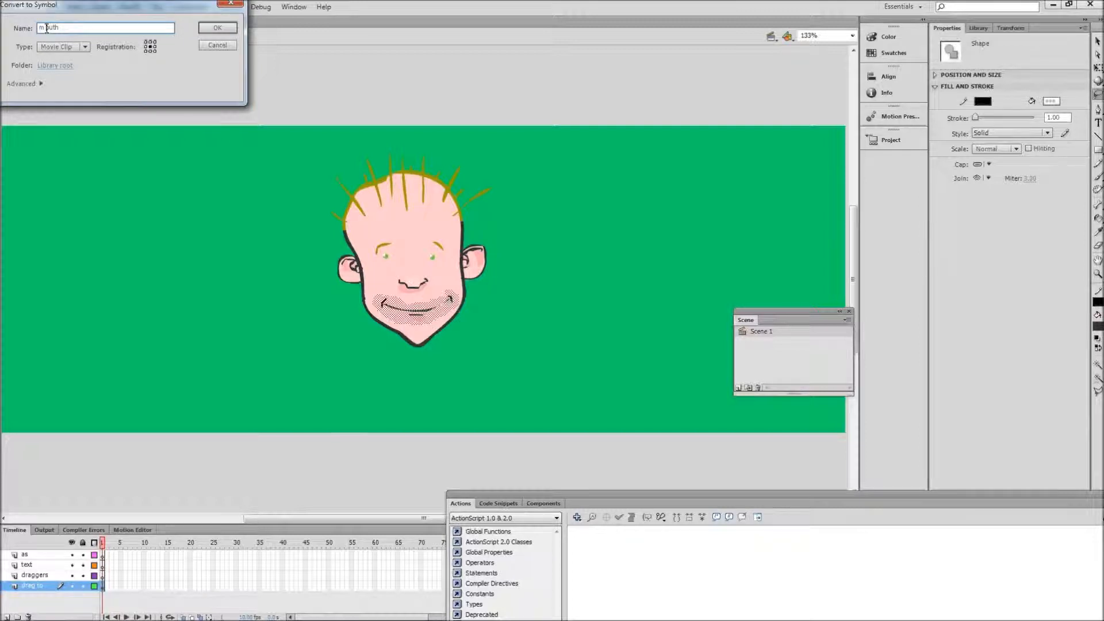
{"action": "left_click", "coordinate": [217, 28]}
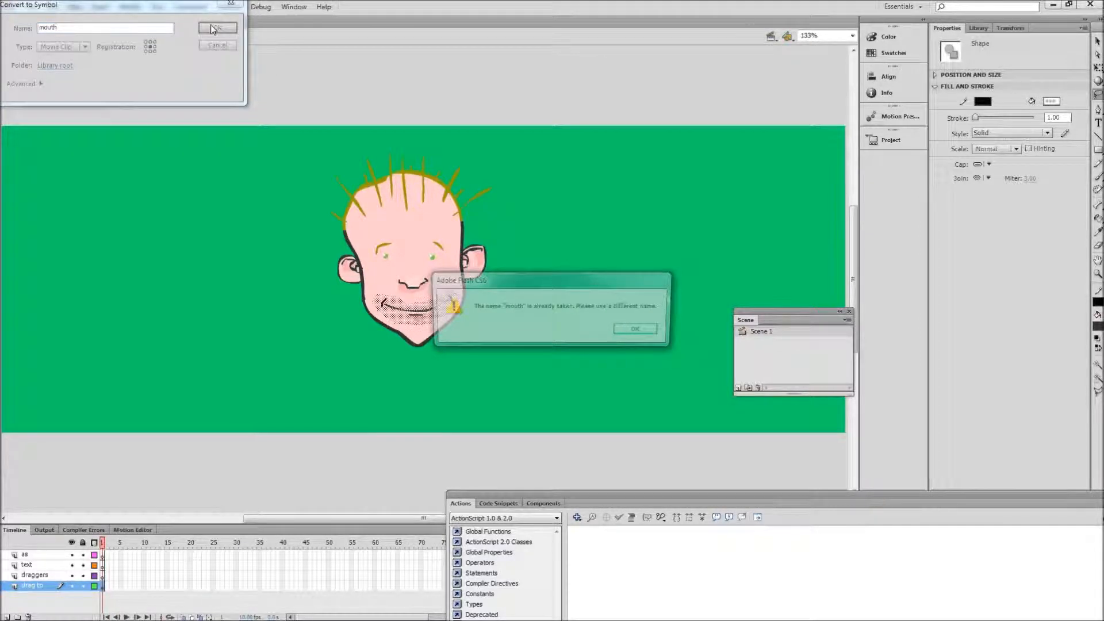
{"action": "left_click", "coordinate": [639, 330]}
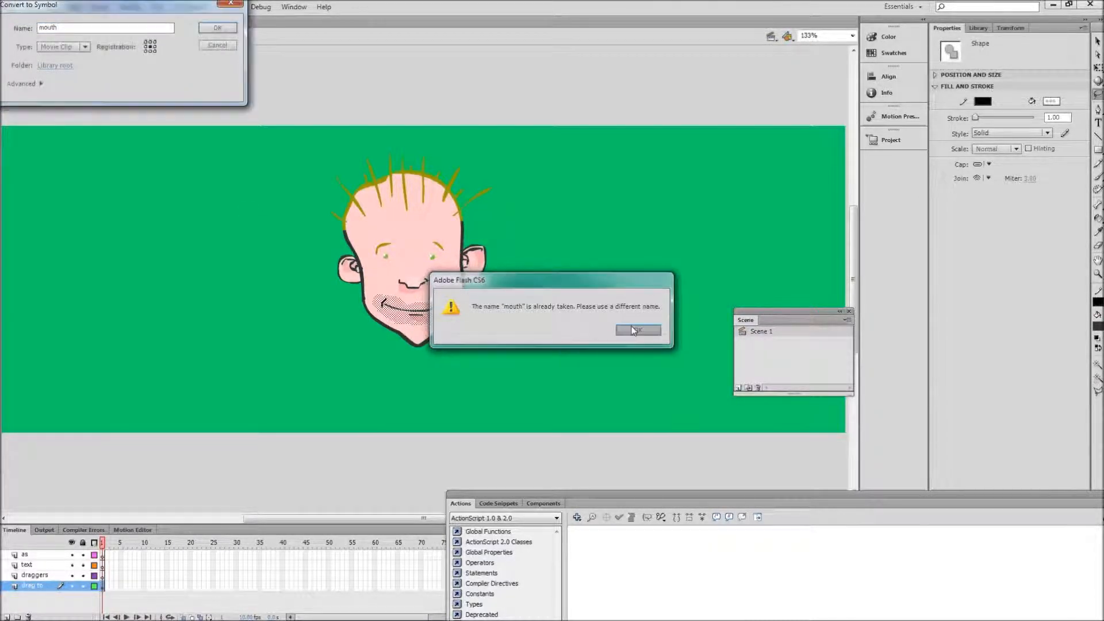
{"action": "left_click", "coordinate": [73, 28]}
{"action": "type", "text": "1"}
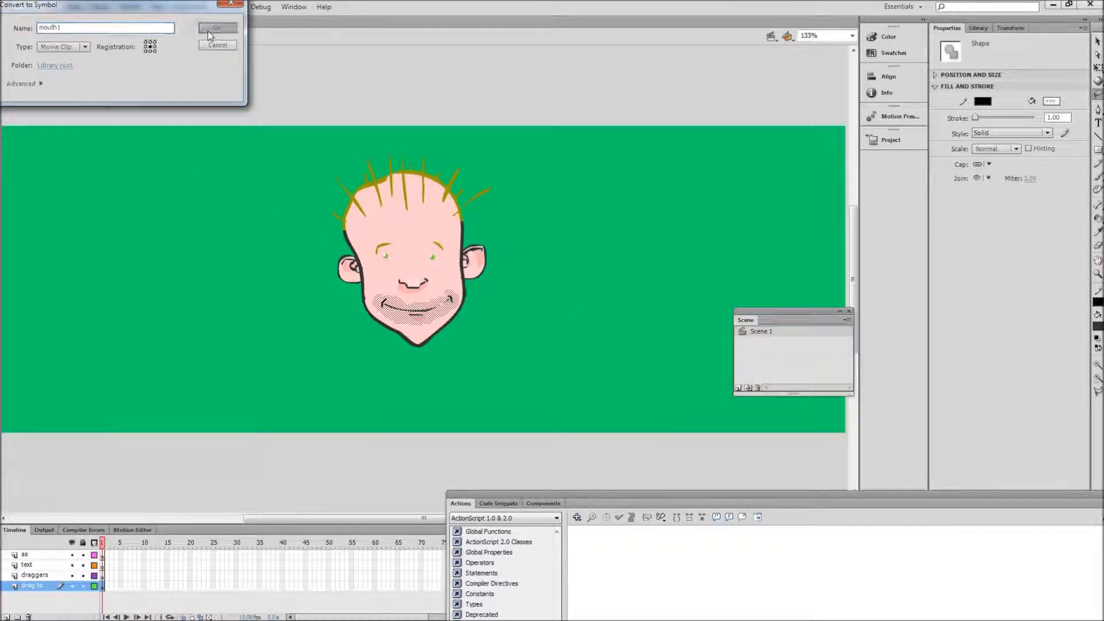
{"action": "left_click", "coordinate": [208, 31]}
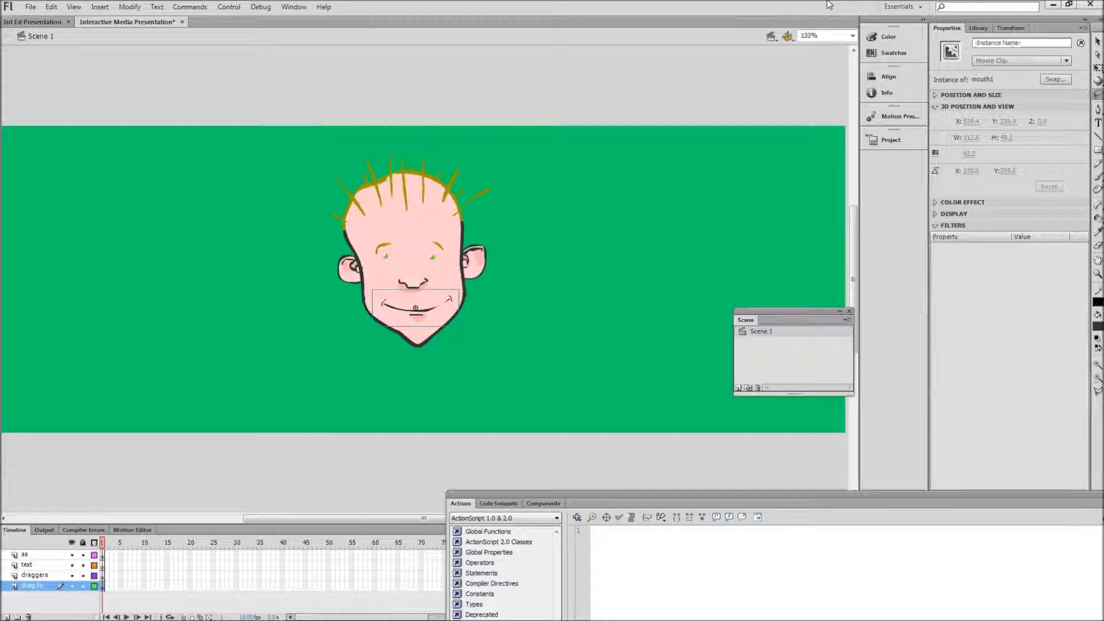
Step: Select the hair movie clip on the stage and give it the instance name "hair"
{"action": "left_click", "coordinate": [1097, 41]}
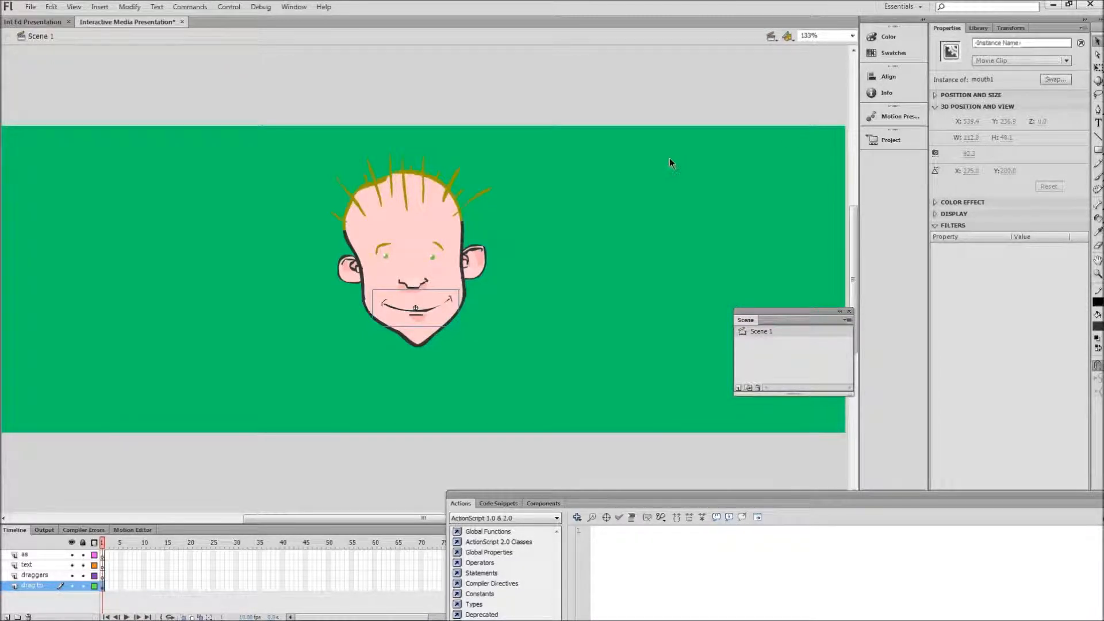
{"action": "left_click", "coordinate": [429, 167]}
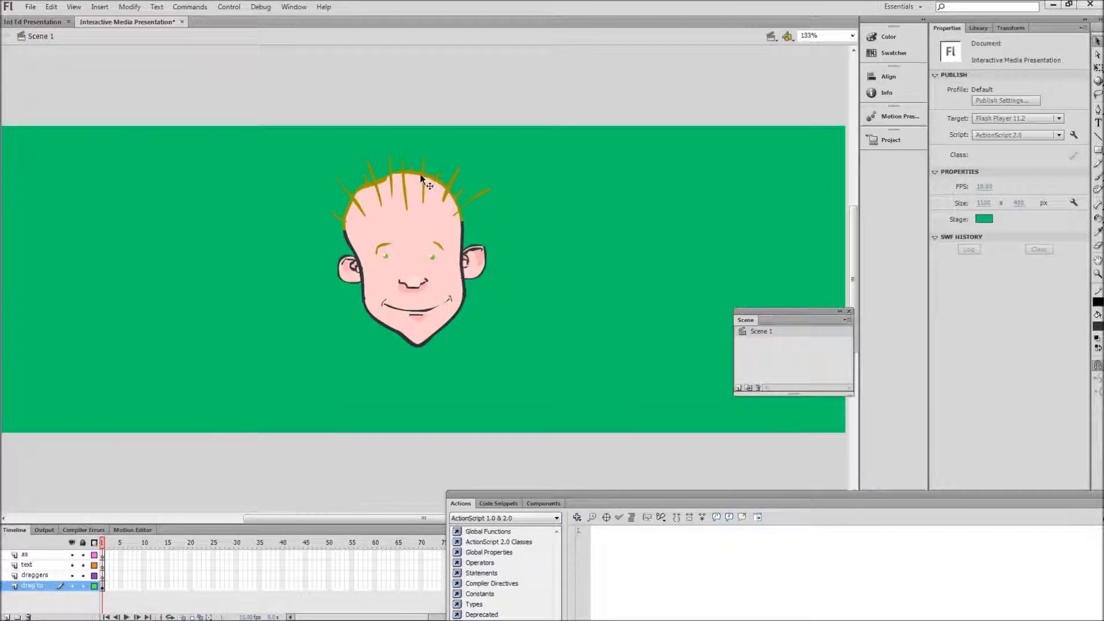
{"action": "left_click", "coordinate": [420, 175]}
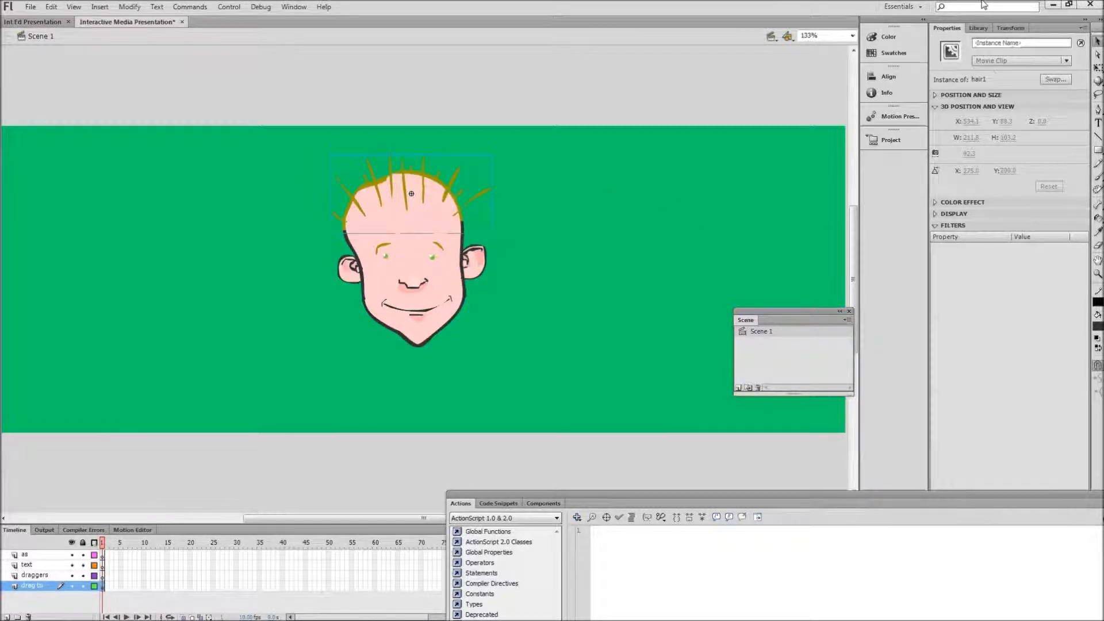
{"action": "left_click", "coordinate": [994, 44]}
{"action": "type", "text": "hair"}
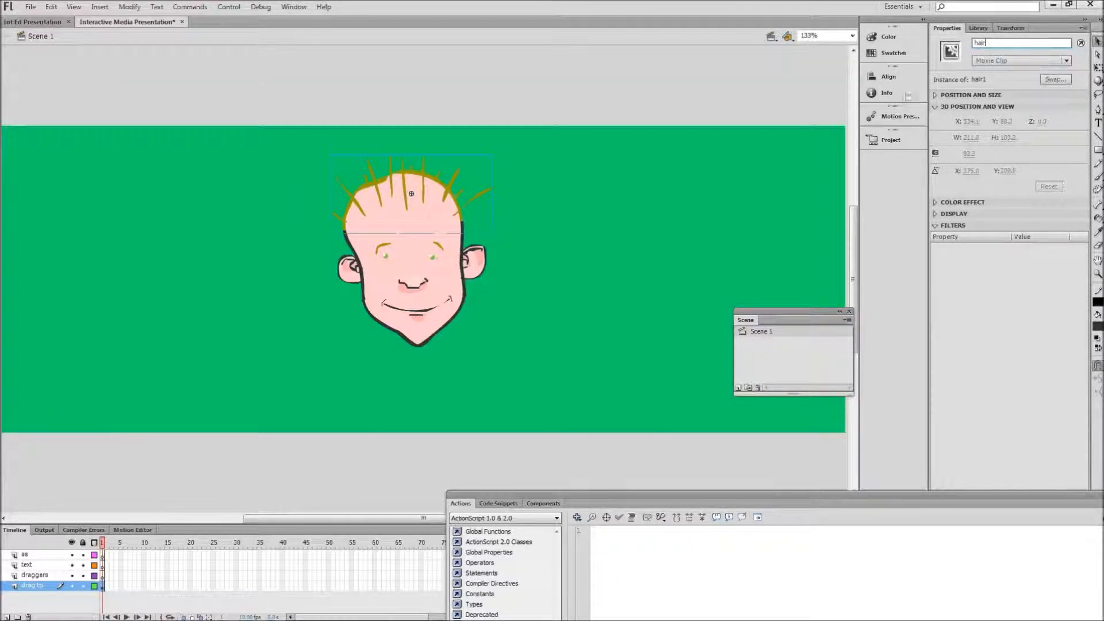
Step: Give the character's left ear the instance name "l_ear" and the right ear the instance name "r_ear"
{"action": "left_click", "coordinate": [475, 262]}
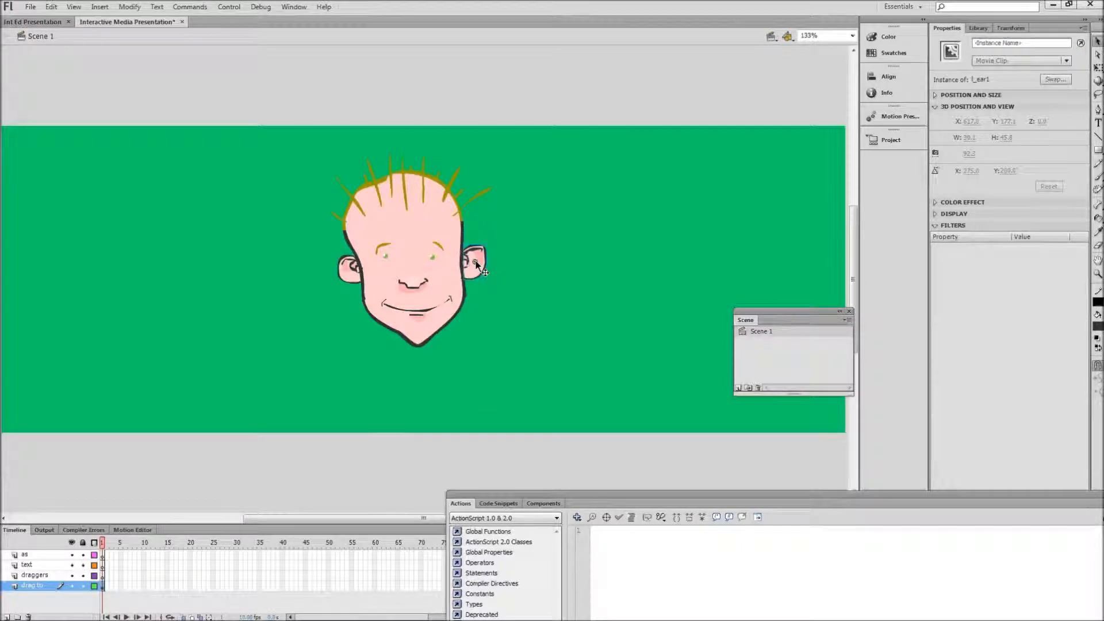
{"action": "left_click", "coordinate": [988, 43]}
{"action": "type", "text": "l_ear"}
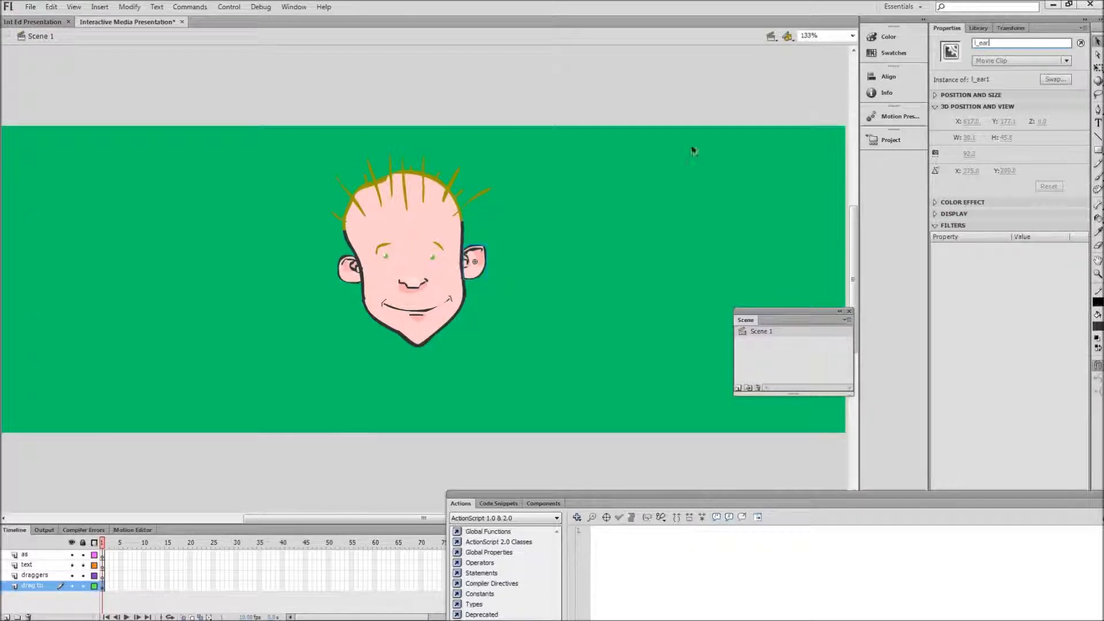
{"action": "left_click", "coordinate": [353, 263]}
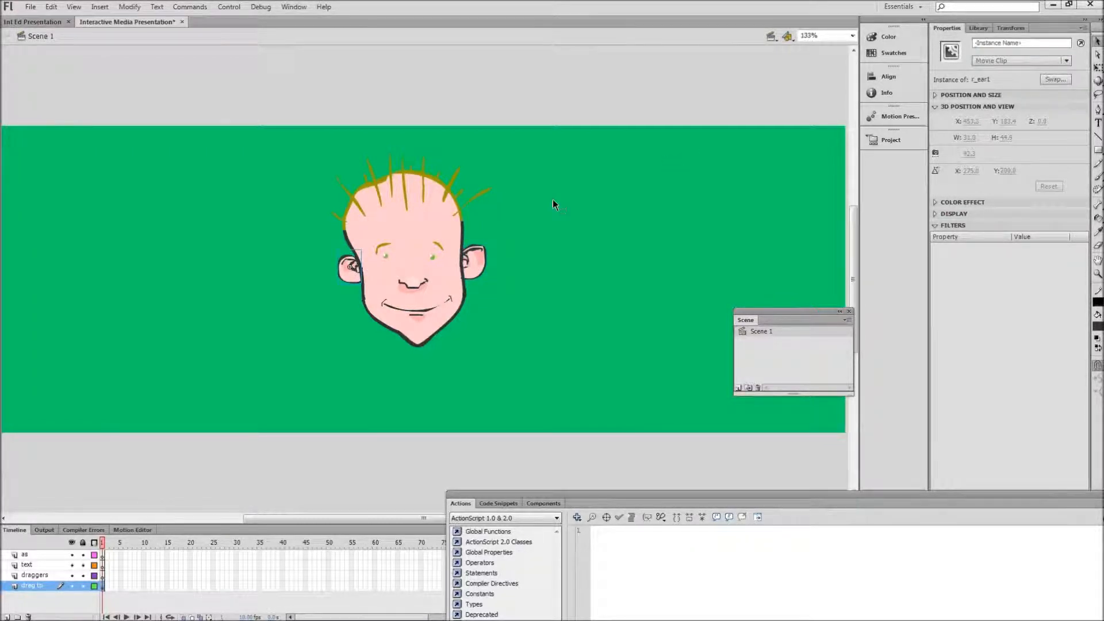
{"action": "left_click", "coordinate": [984, 44]}
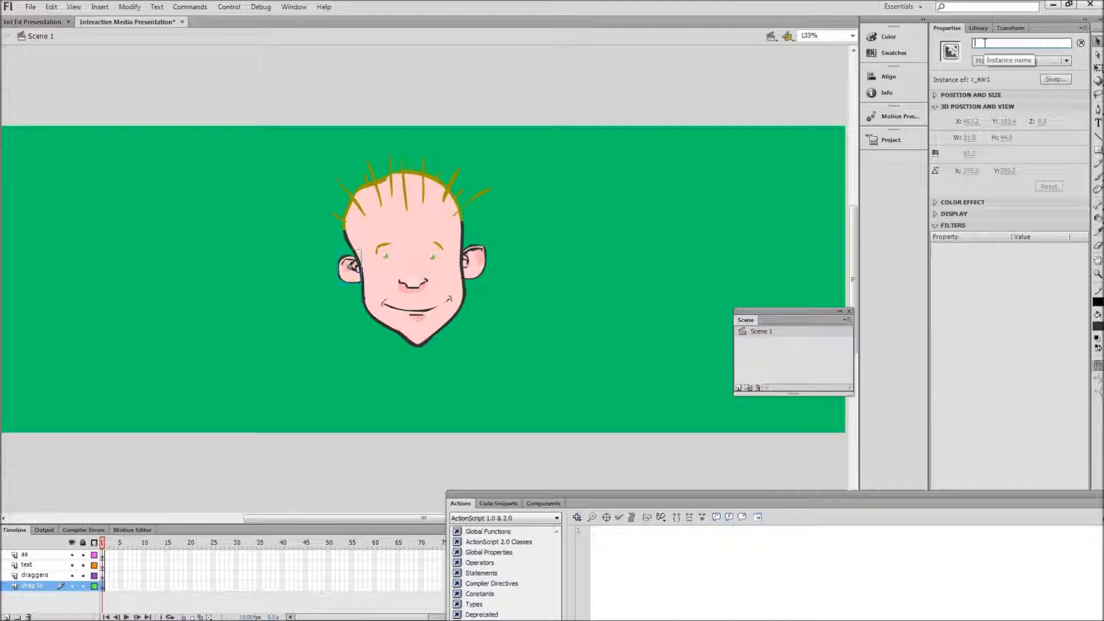
{"action": "type", "text": "r_ear"}
Step: Assign the instance name "eyes" to the eyes movie clip and "nose" to the nose movie clip
{"action": "left_click", "coordinate": [430, 255]}
{"action": "left_click", "coordinate": [983, 44]}
{"action": "type", "text": "eyes"}
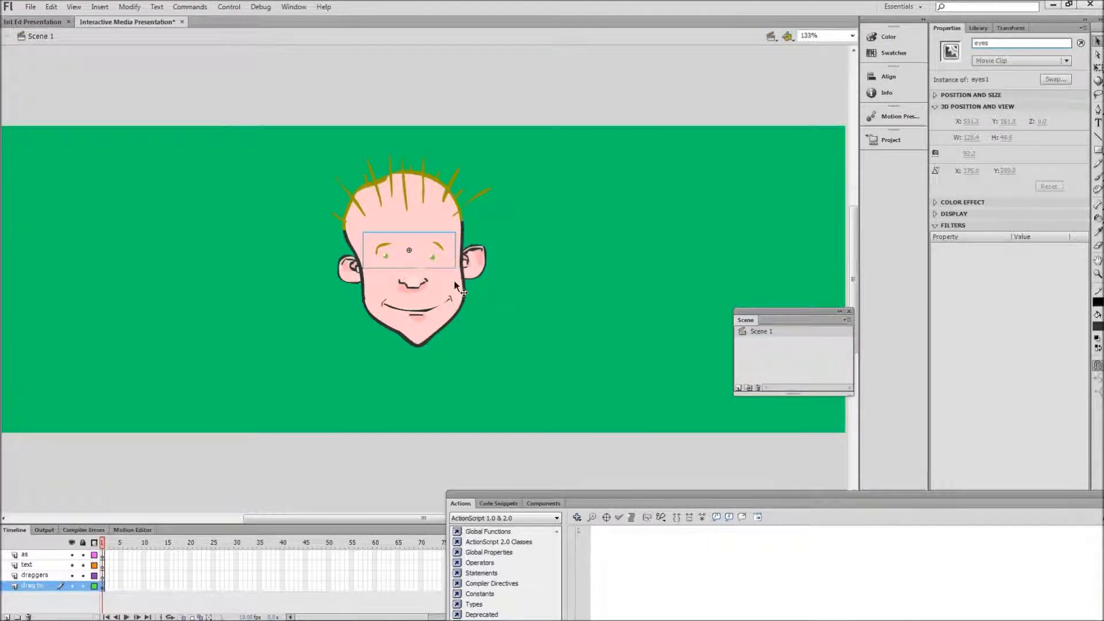
{"action": "left_click", "coordinate": [417, 284]}
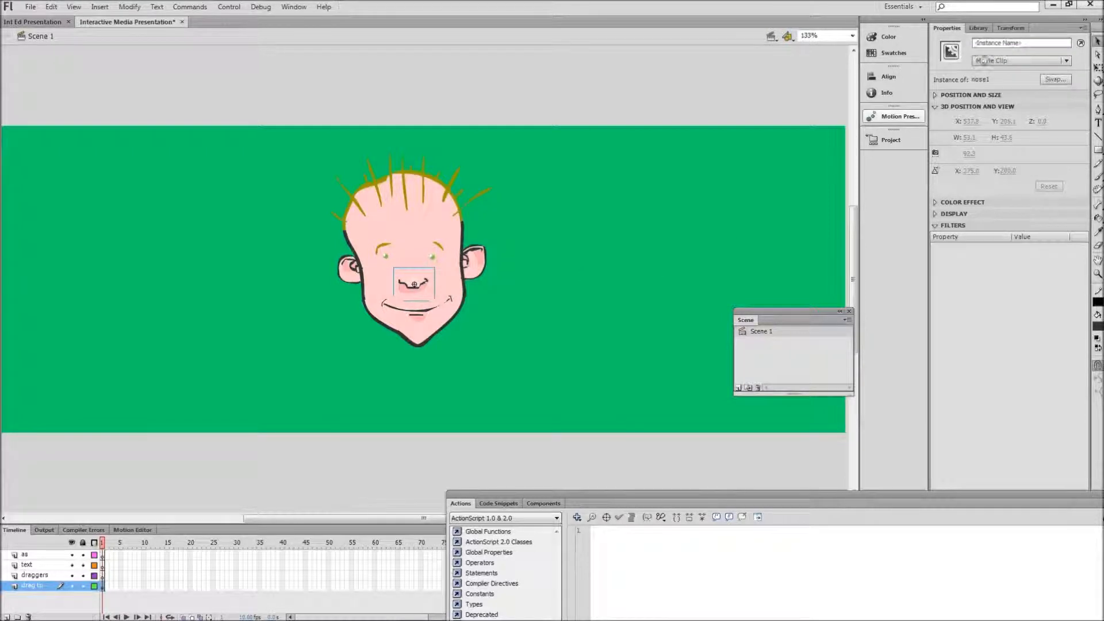
{"action": "left_click", "coordinate": [982, 43]}
{"action": "type", "text": "nose"}
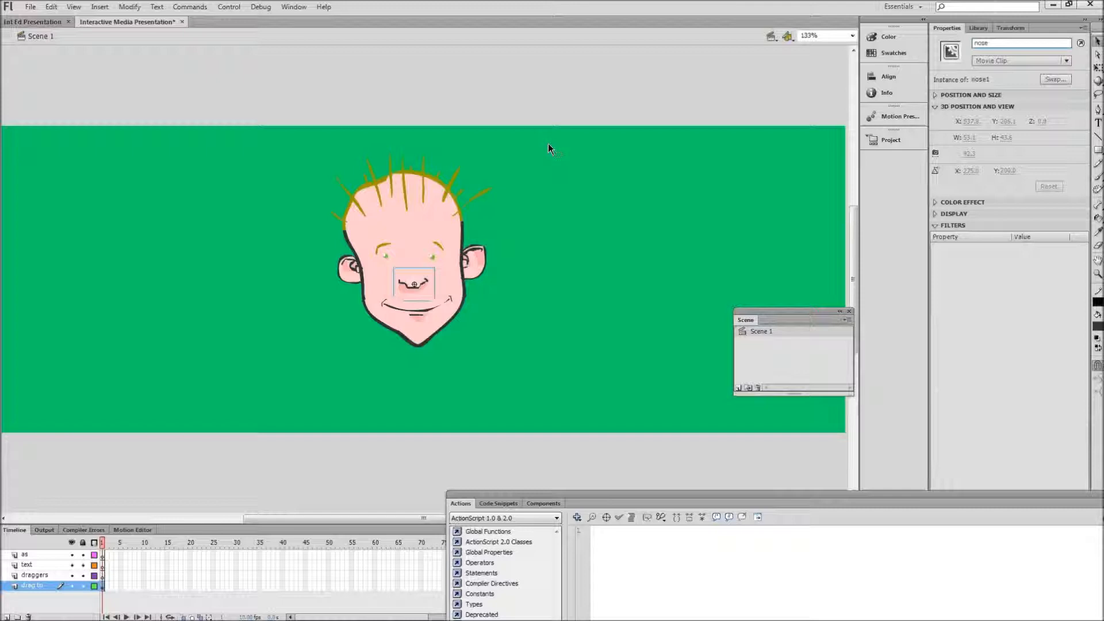
Step: Give the mouth movie clip the instance name "mouth" and deselect it
{"action": "left_click", "coordinate": [425, 312]}
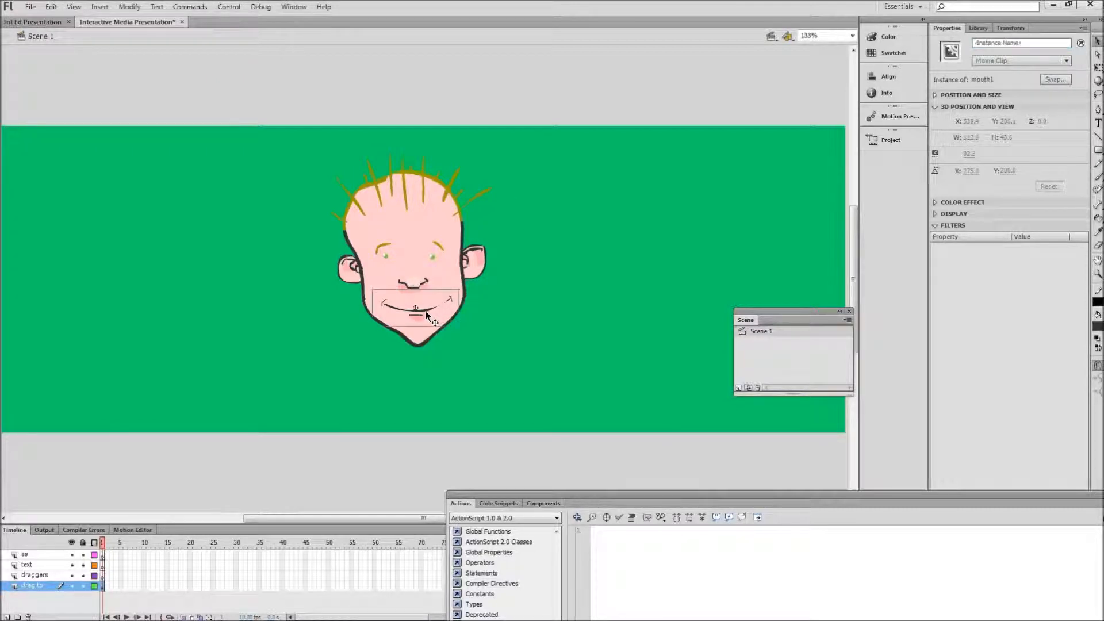
{"action": "left_click", "coordinate": [975, 43]}
{"action": "type", "text": "mouth"}
{"action": "left_click", "coordinate": [613, 258]}
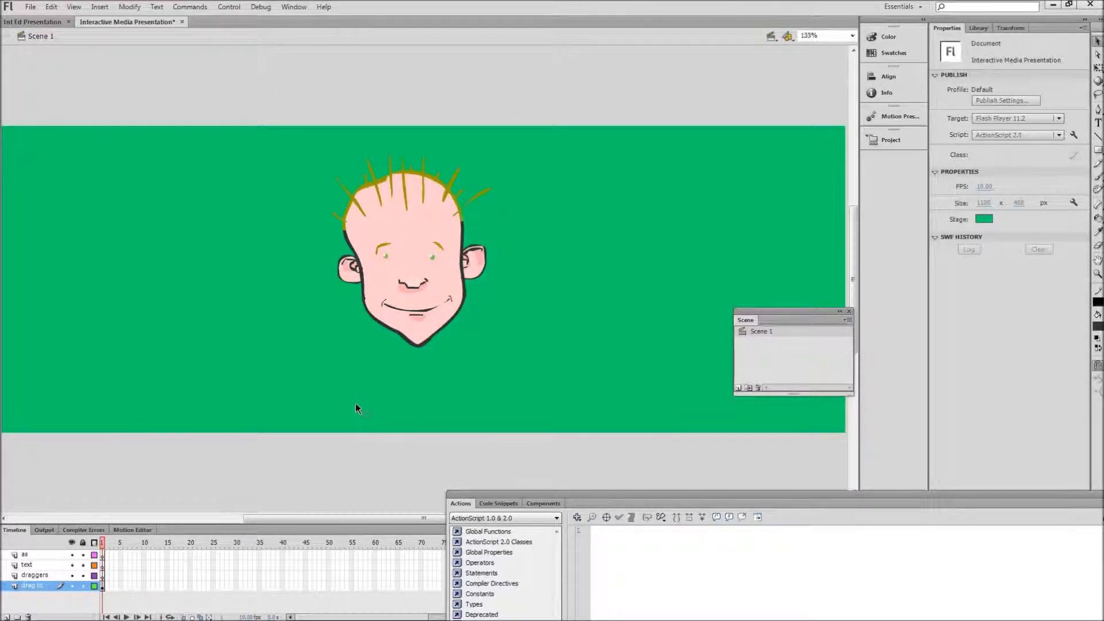
Step: Add a static text label reading "Nose" on the green stage, below and to the left of the face
{"action": "mouse_move", "coordinate": [673, 619]}
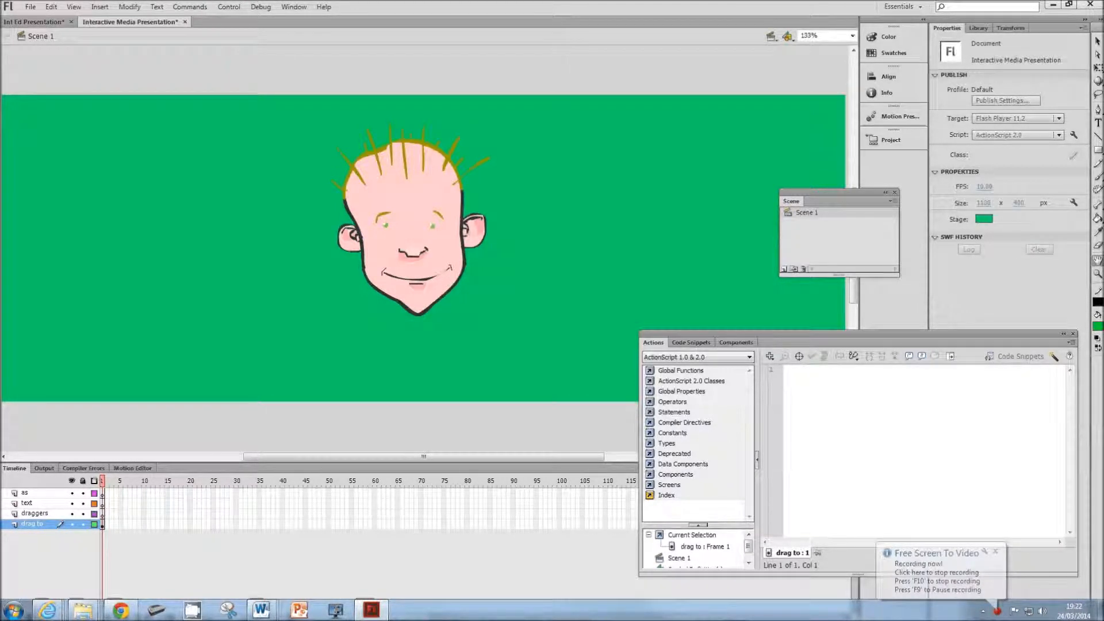
{"action": "left_click", "coordinate": [1099, 123]}
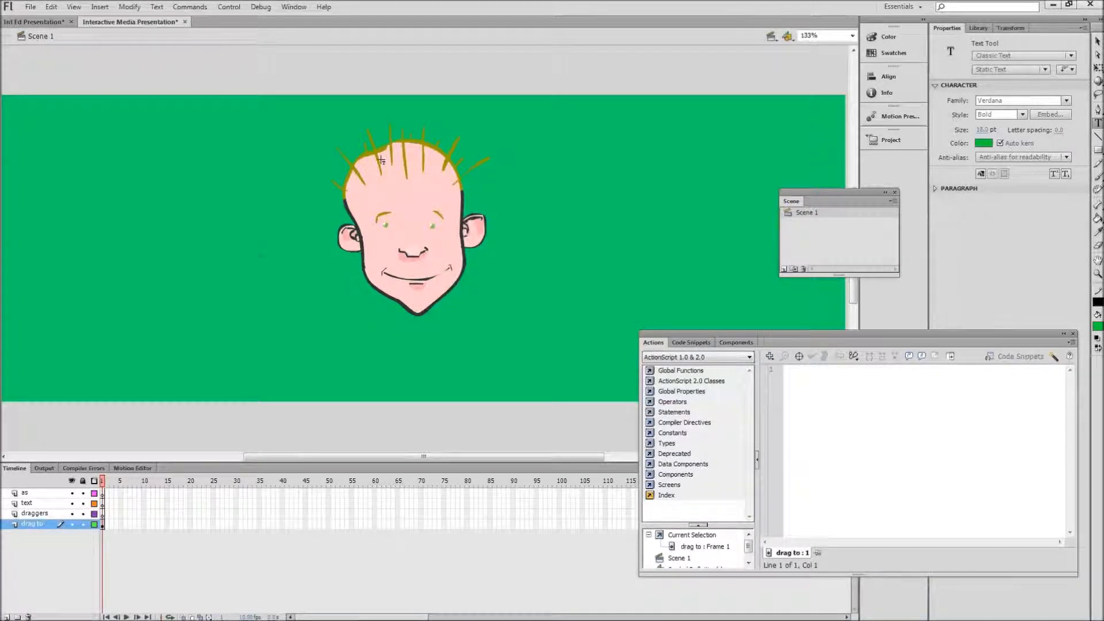
{"action": "left_click", "coordinate": [212, 336]}
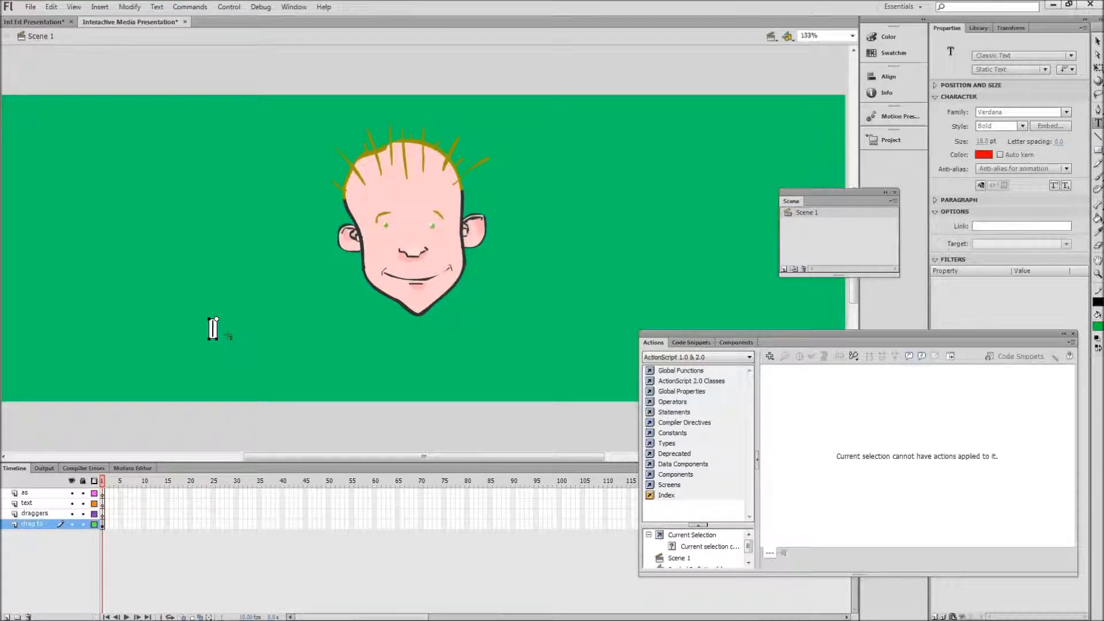
{"action": "type", "text": "Nose"}
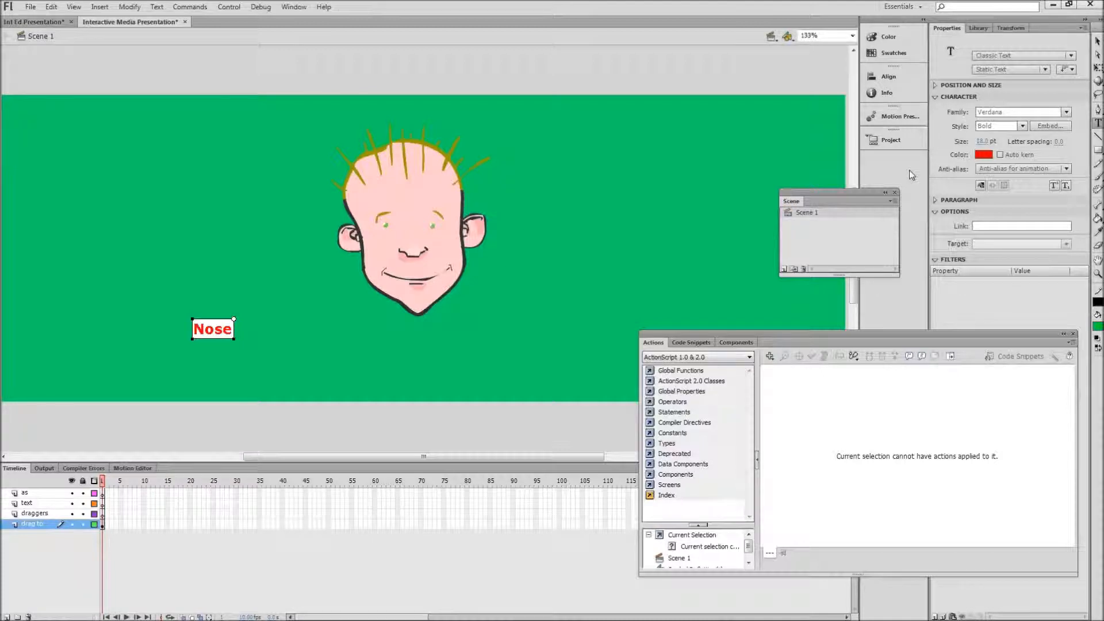
Step: Try to convert the "Nose" text label into a movie clip symbol named "nose"
{"action": "left_click", "coordinate": [1097, 40]}
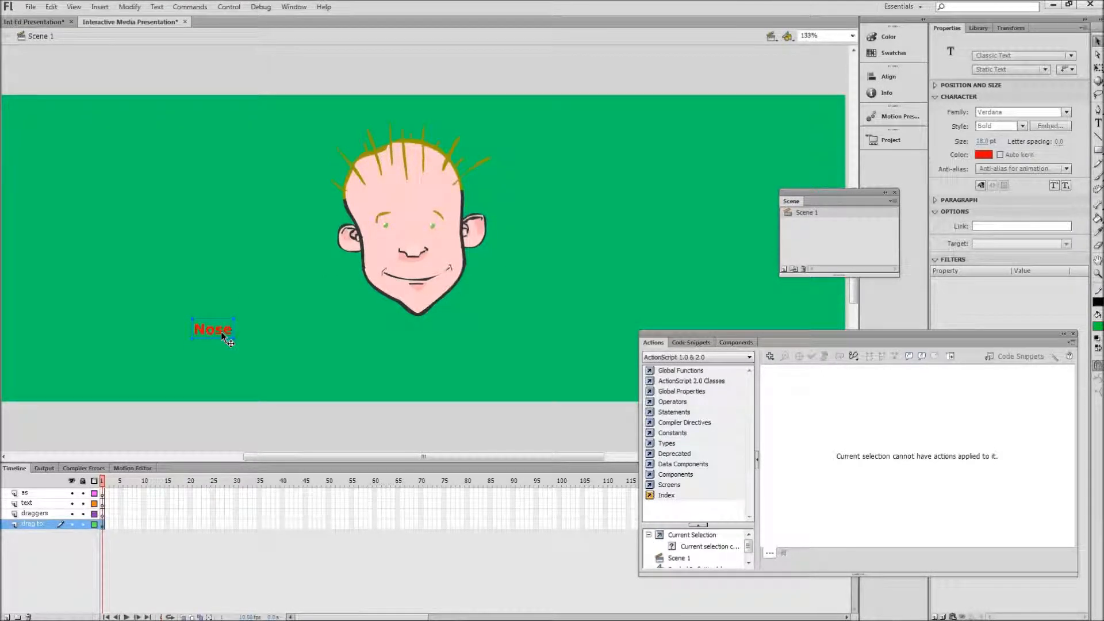
{"action": "right_click", "coordinate": [221, 336]}
{"action": "left_click", "coordinate": [270, 293]}
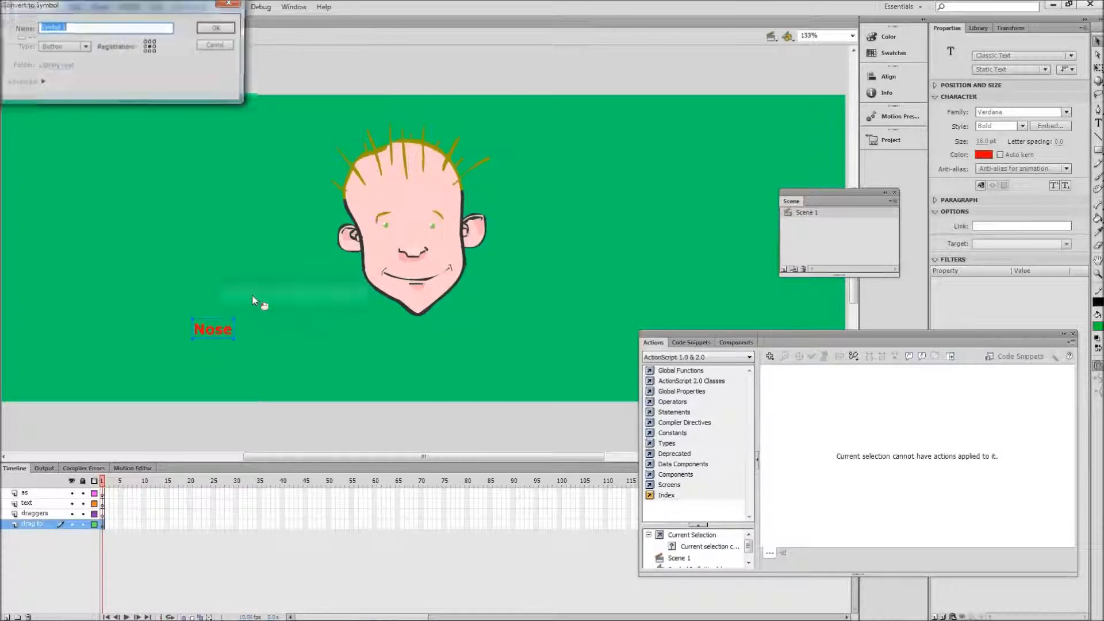
{"action": "type", "text": "nose"}
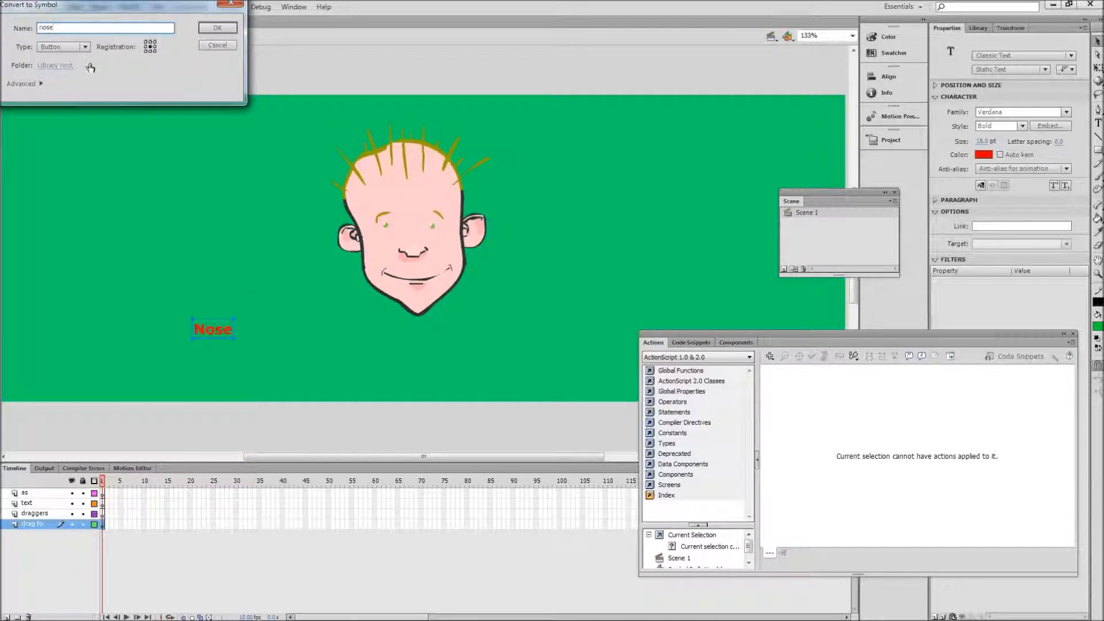
{"action": "left_click", "coordinate": [80, 47]}
{"action": "left_click", "coordinate": [67, 58]}
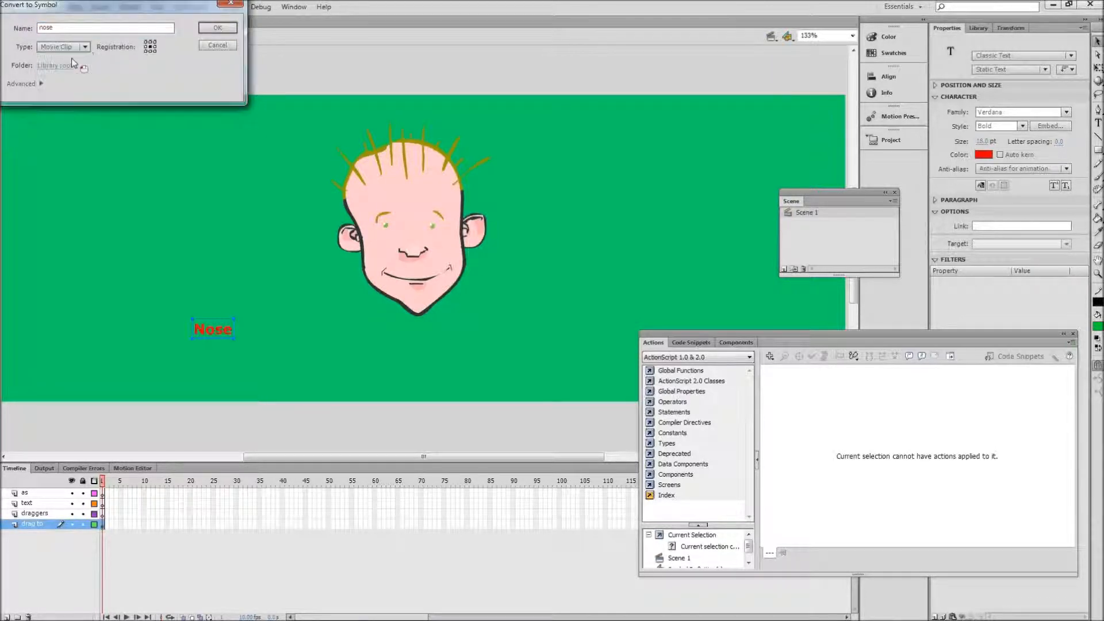
{"action": "left_click", "coordinate": [218, 27]}
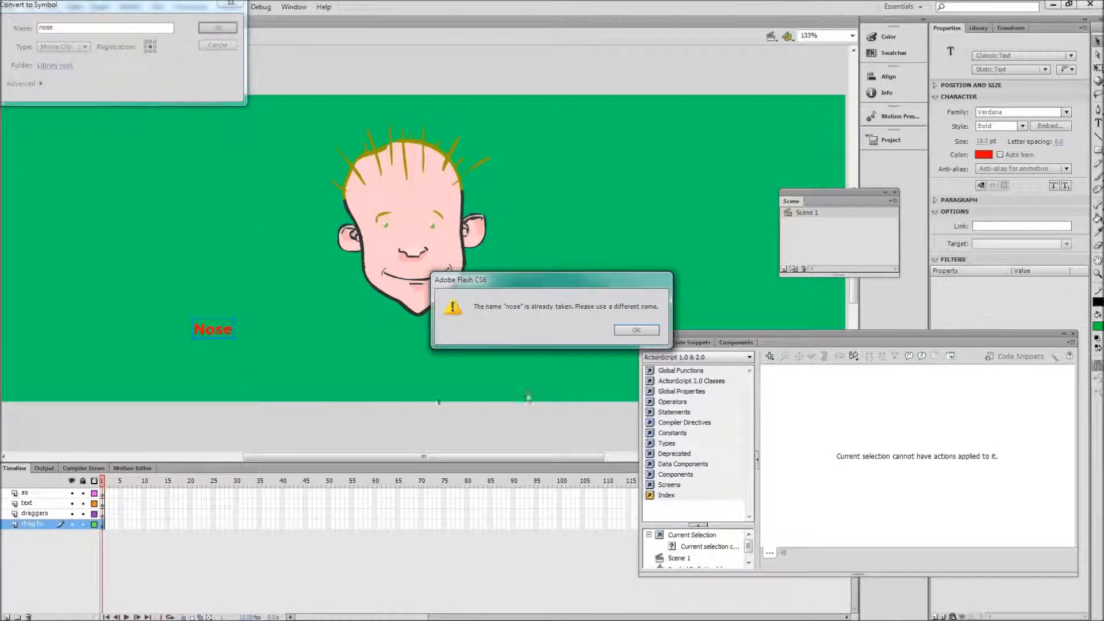
{"action": "left_click", "coordinate": [637, 331]}
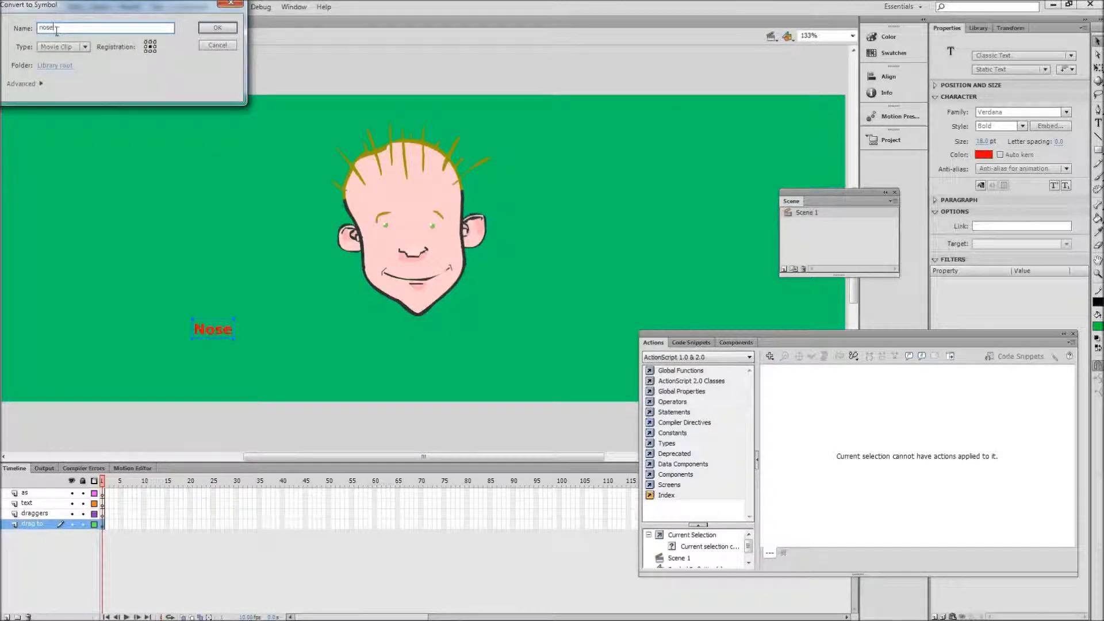
Step: Try the symbol name "nose1", and create the label's movie clip under the name "nose2" instead
{"action": "type", "text": "1"}
{"action": "left_click", "coordinate": [216, 28]}
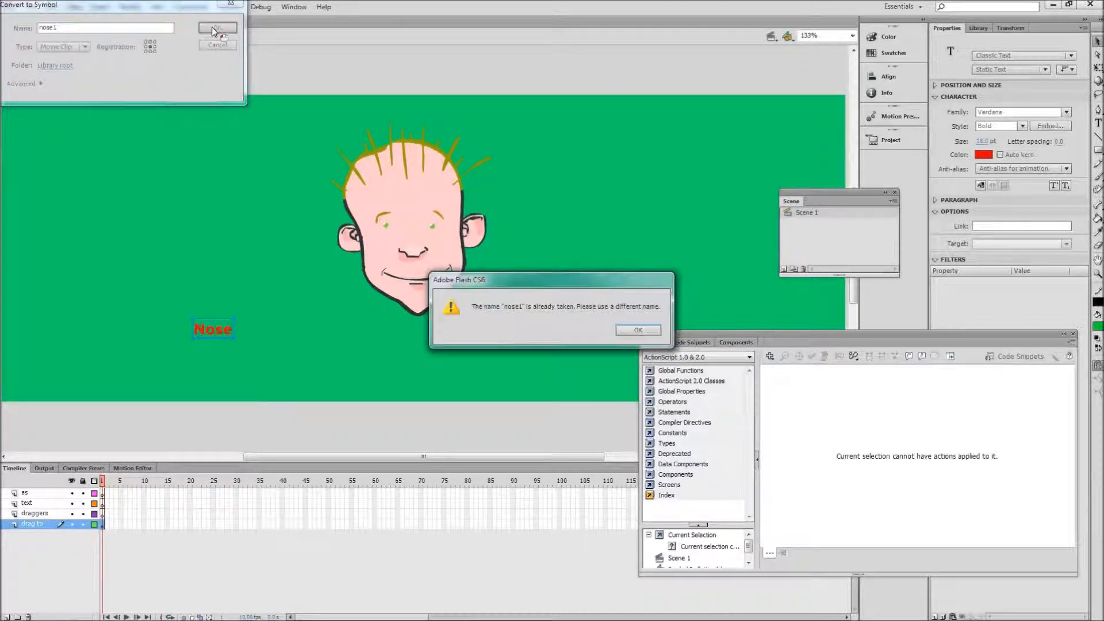
{"action": "left_click", "coordinate": [638, 330]}
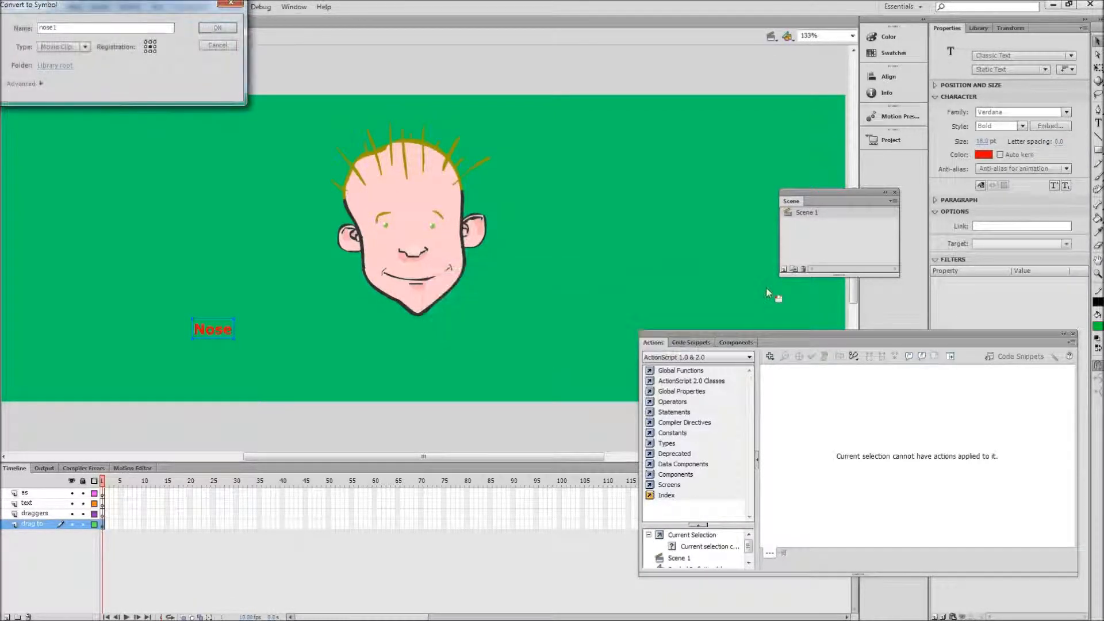
{"action": "left_click", "coordinate": [58, 27]}
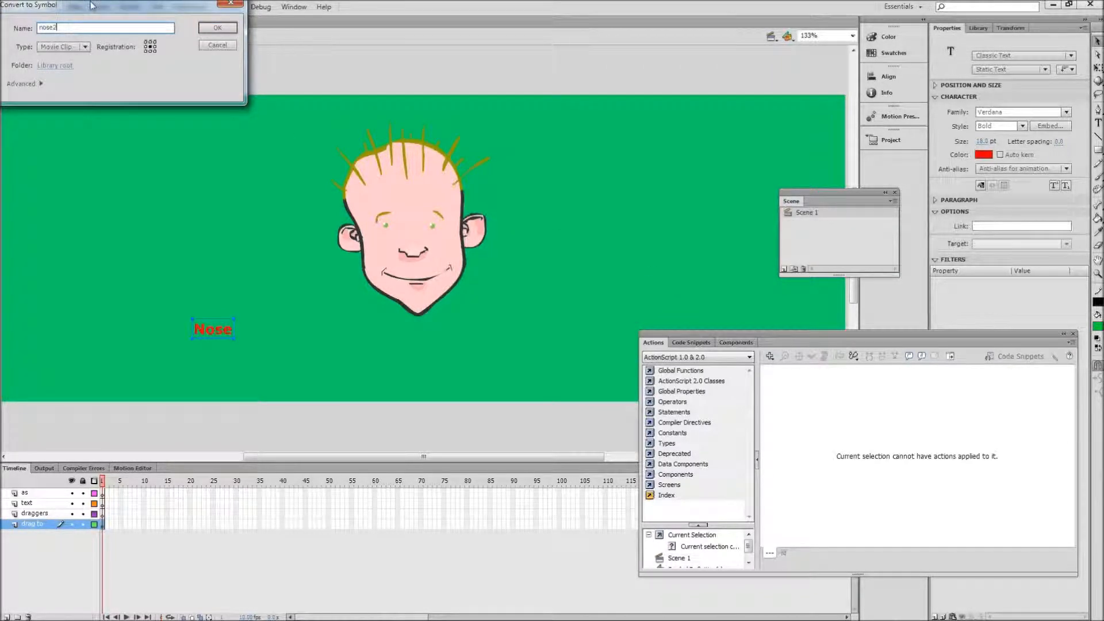
{"action": "type", "text": "2"}
{"action": "left_click", "coordinate": [218, 27]}
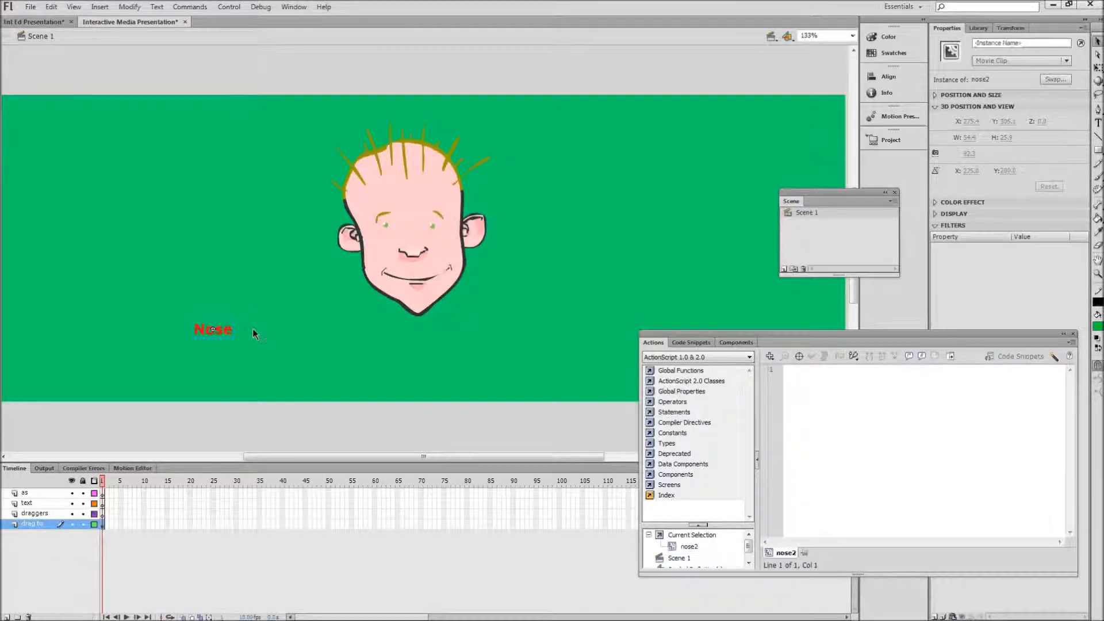
Step: Inside the nose2 movie clip, add a layer beneath the text layer and draw a green rectangle with a black outline behind "Nose"
{"action": "double_click", "coordinate": [219, 332]}
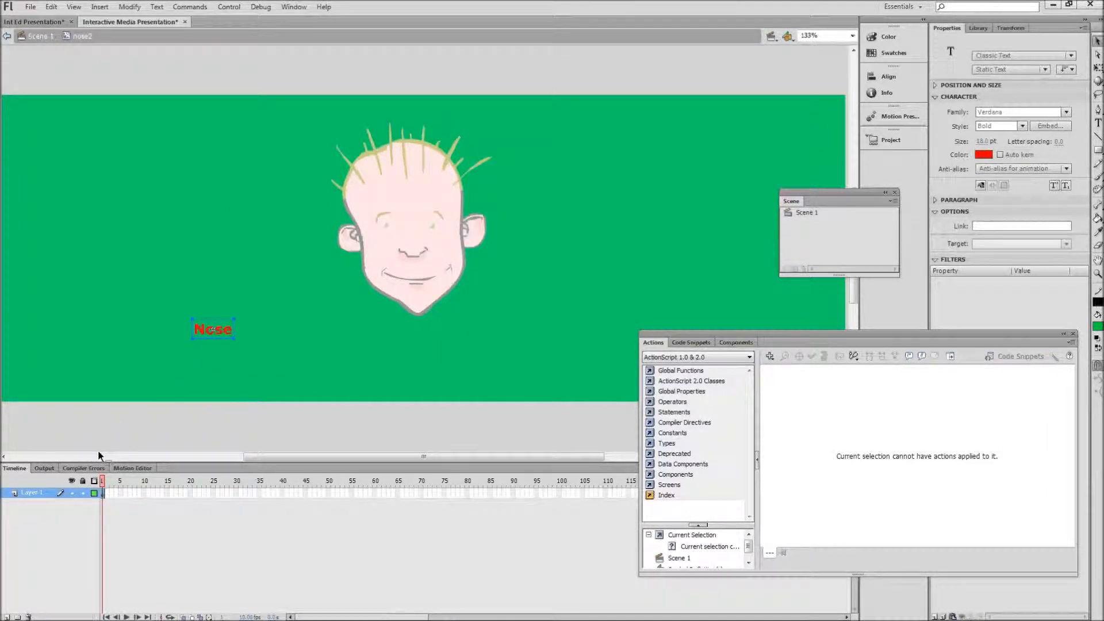
{"action": "left_click", "coordinate": [7, 617]}
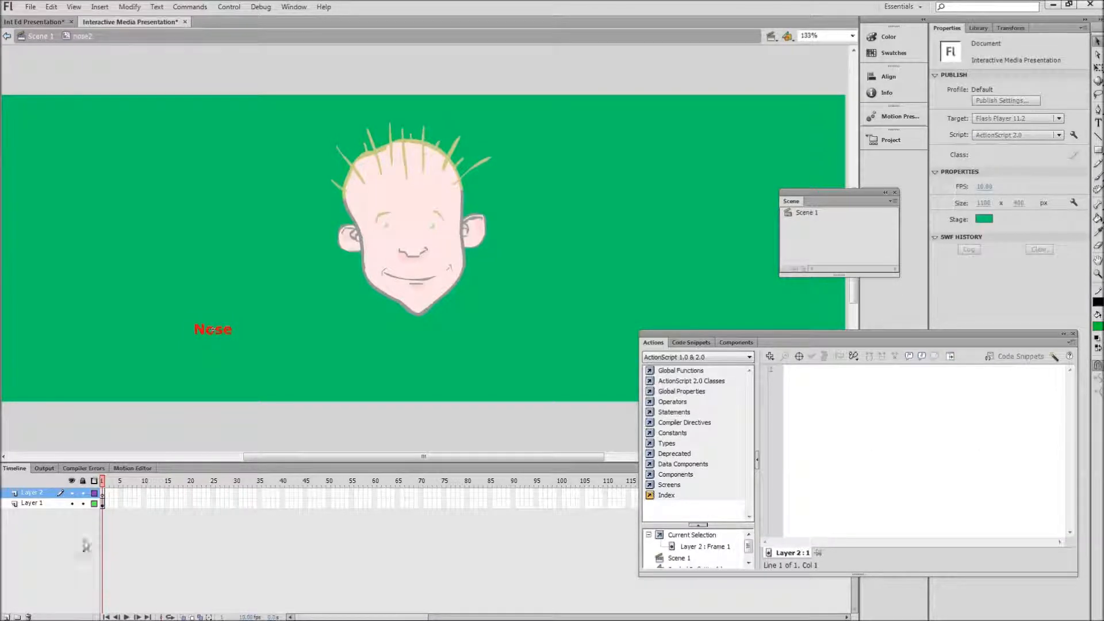
{"action": "left_click_drag", "start_coordinate": [15, 499], "coordinate": [19, 517]}
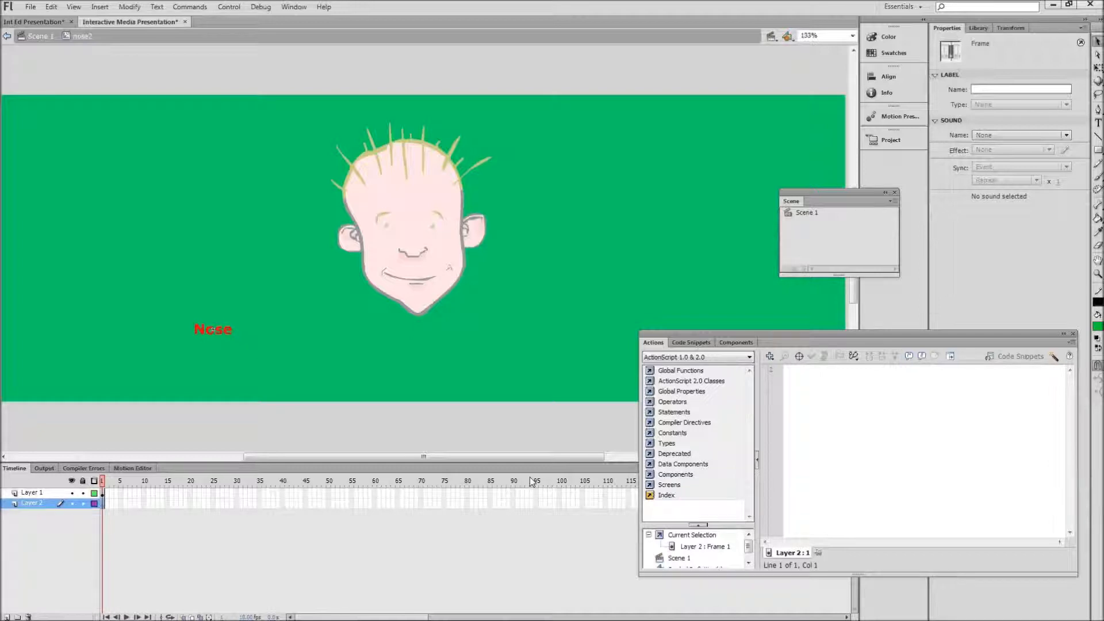
{"action": "left_click", "coordinate": [1098, 150]}
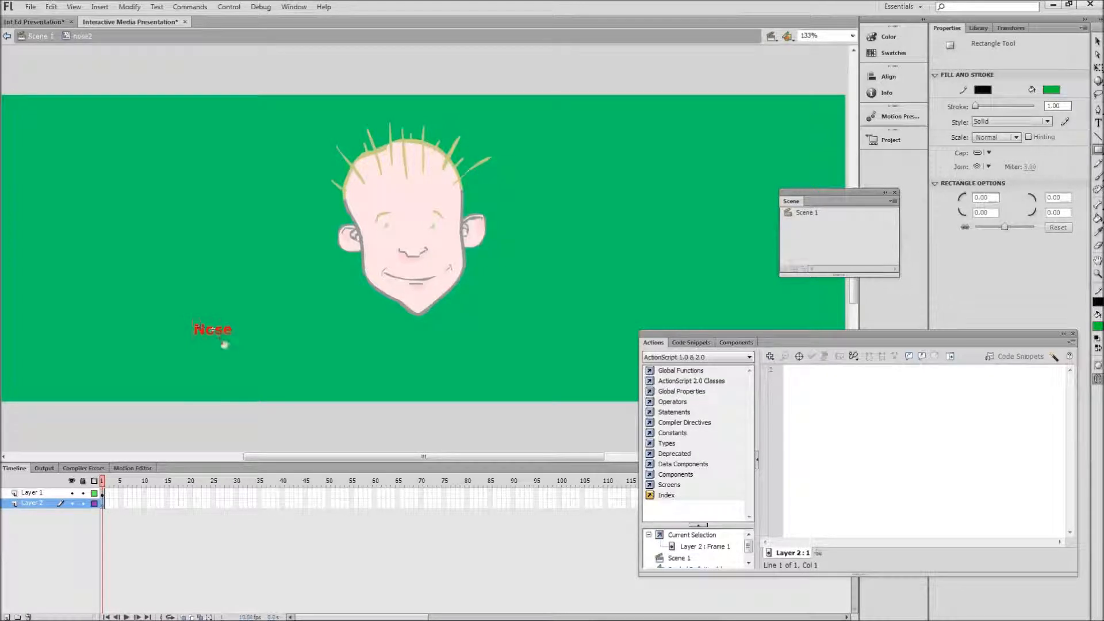
{"action": "left_click_drag", "start_coordinate": [235, 343], "coordinate": [235, 343]}
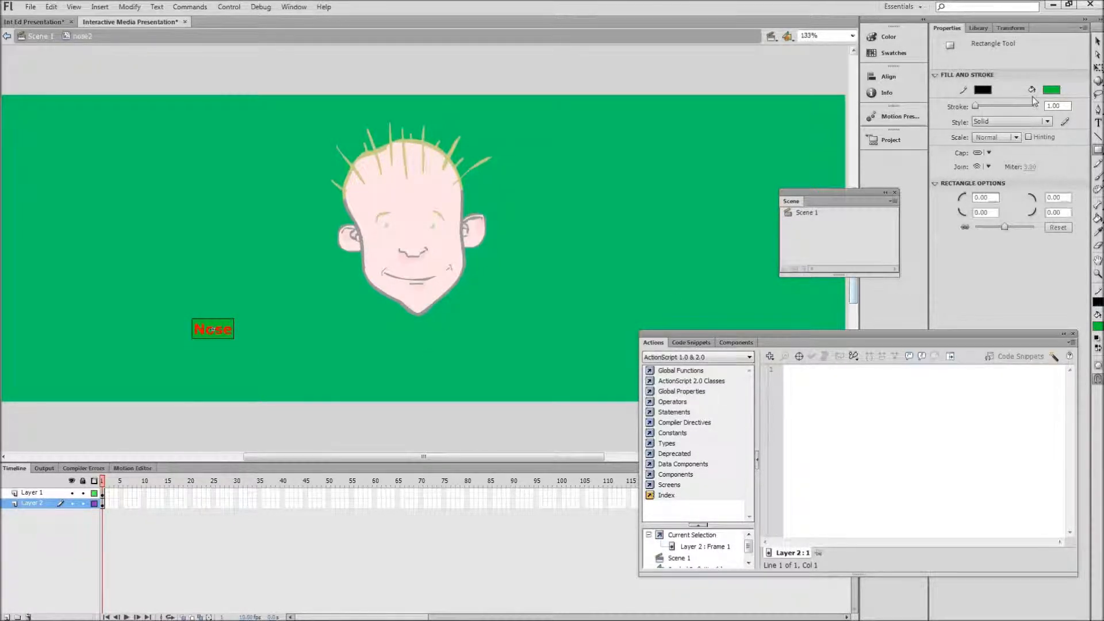
Step: Delete all four black outline edges of the rectangle behind "Nose", keeping only its green fill
{"action": "left_click", "coordinate": [1098, 41]}
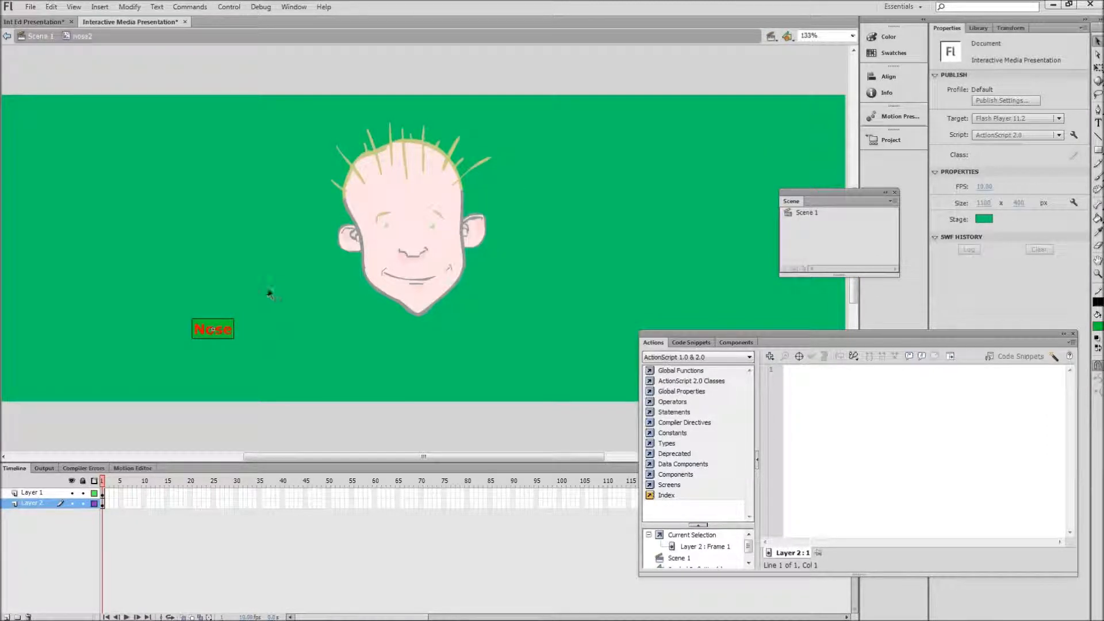
{"action": "left_click", "coordinate": [220, 319]}
{"action": "left_click", "coordinate": [237, 318]}
{"action": "left_click", "coordinate": [233, 332]}
{"action": "left_click", "coordinate": [240, 334]}
{"action": "left_click", "coordinate": [197, 331]}
{"action": "left_click", "coordinate": [207, 344]}
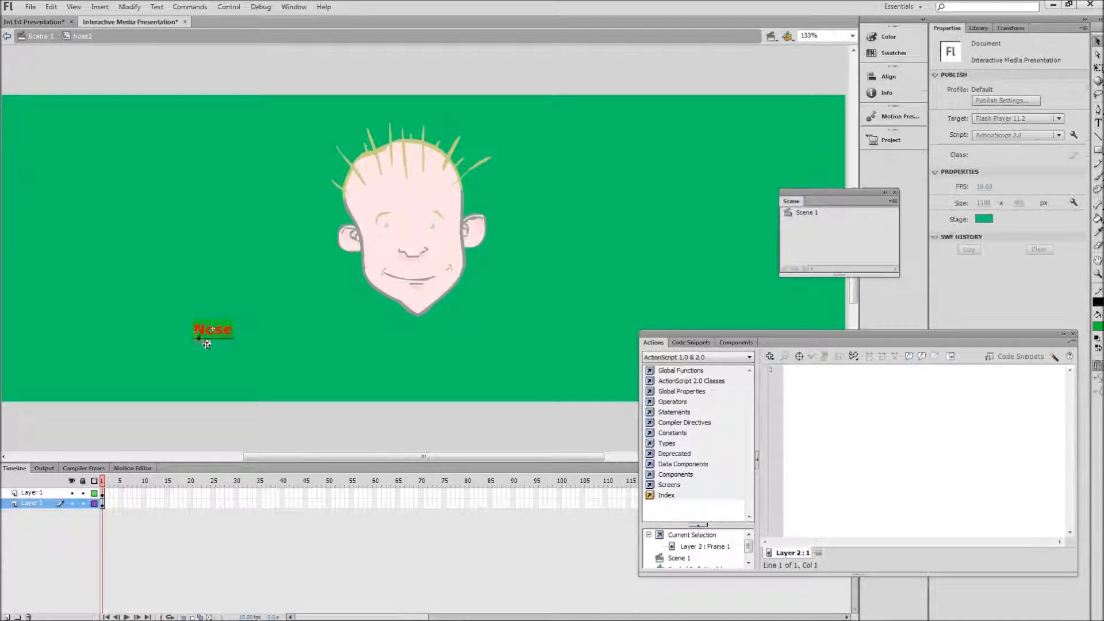
{"action": "left_click", "coordinate": [210, 339]}
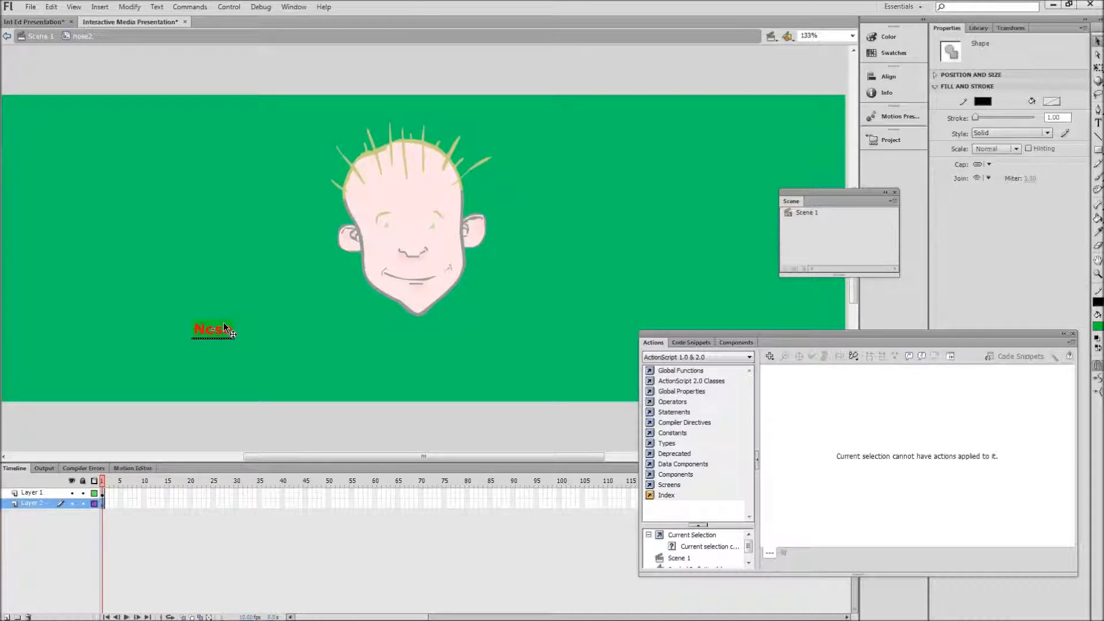
{"action": "key", "text": "Delete"}
Step: Lock the text layer and convert the green rectangle fill into a button symbol named "nose dragger"
{"action": "left_click", "coordinate": [223, 323]}
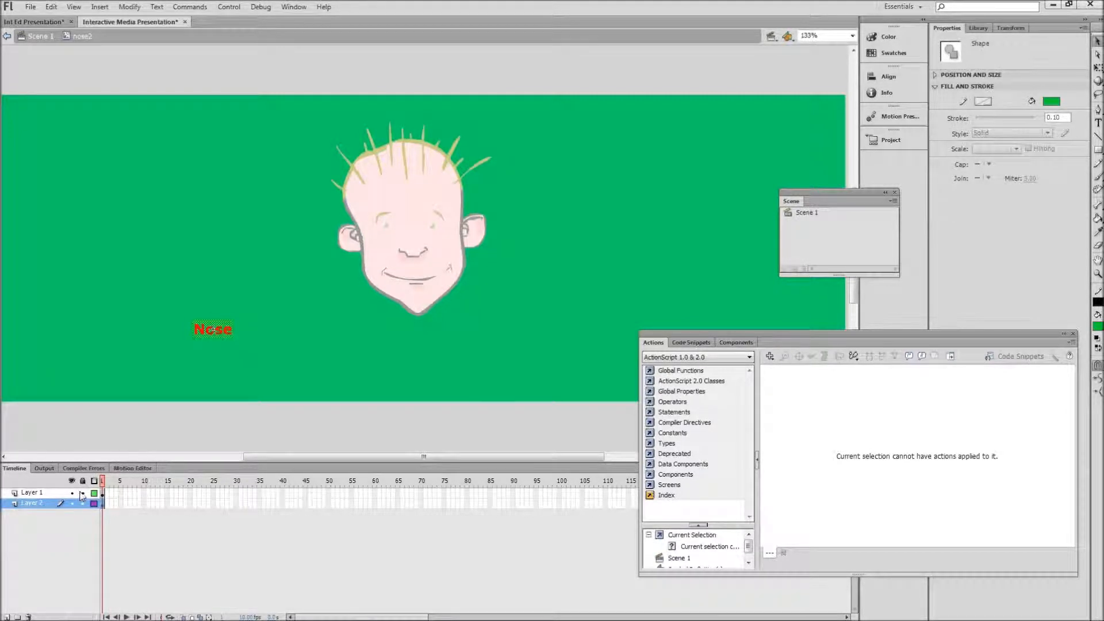
{"action": "left_click", "coordinate": [82, 492]}
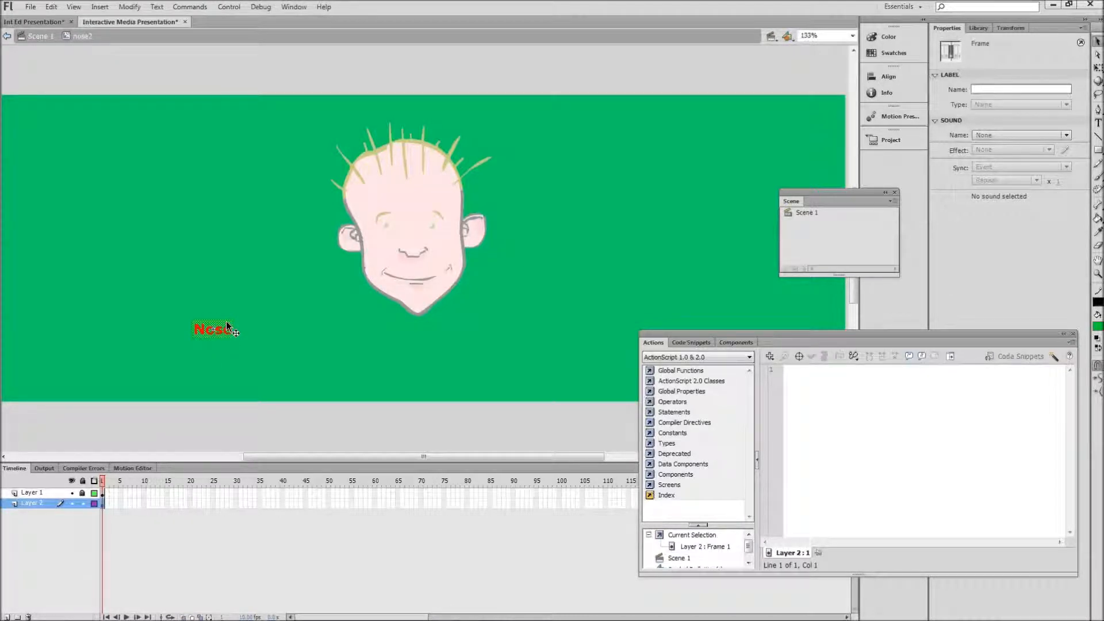
{"action": "right_click", "coordinate": [227, 327]}
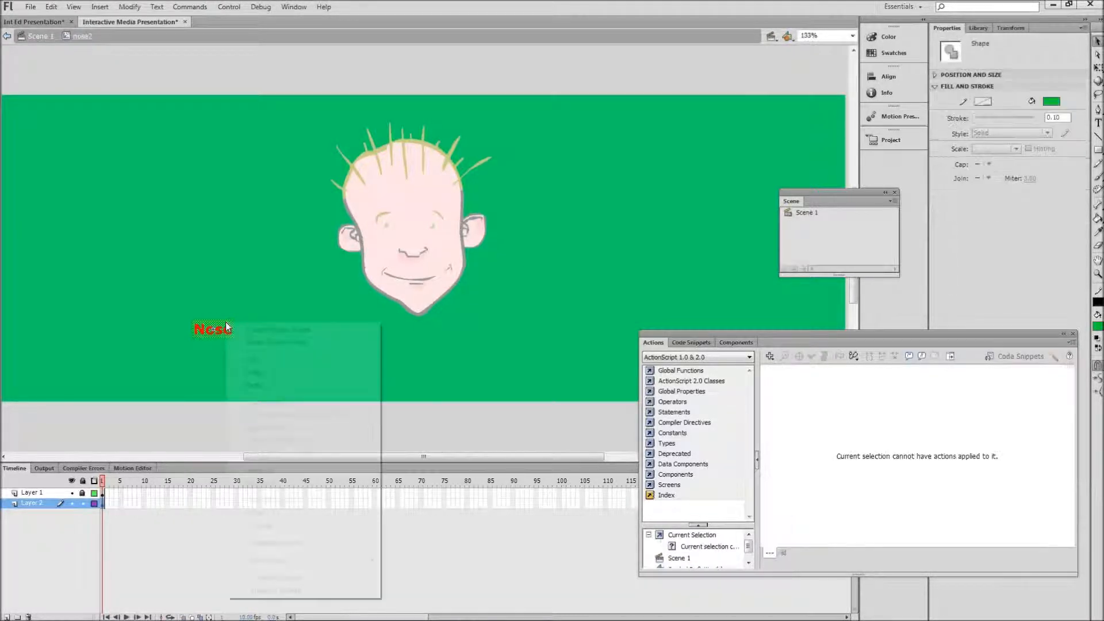
{"action": "left_click", "coordinate": [261, 580]}
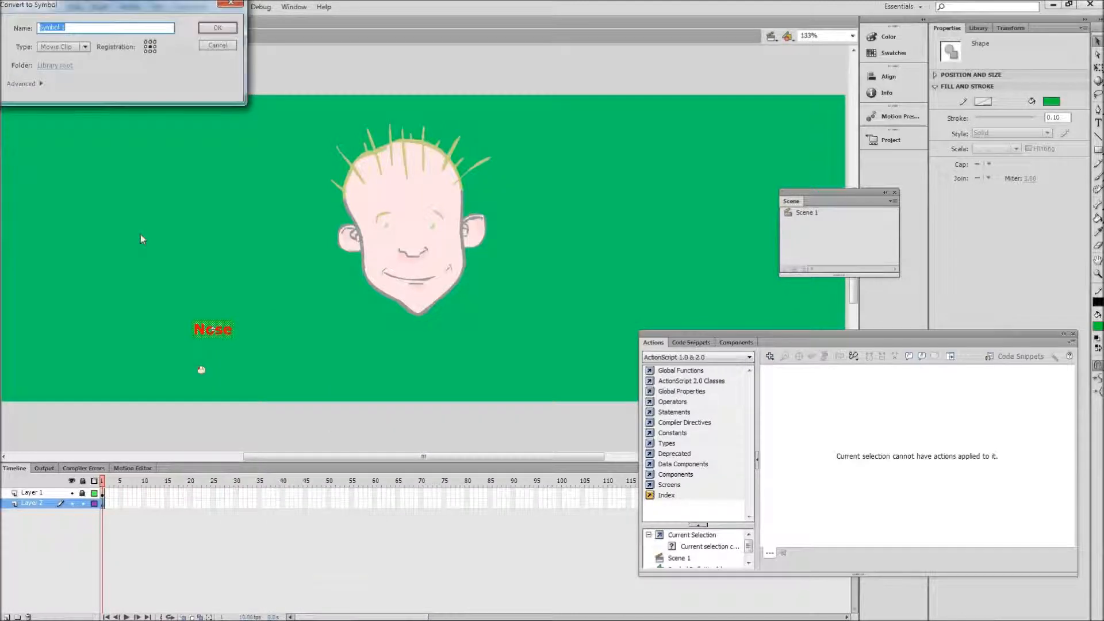
{"action": "left_click", "coordinate": [85, 47]}
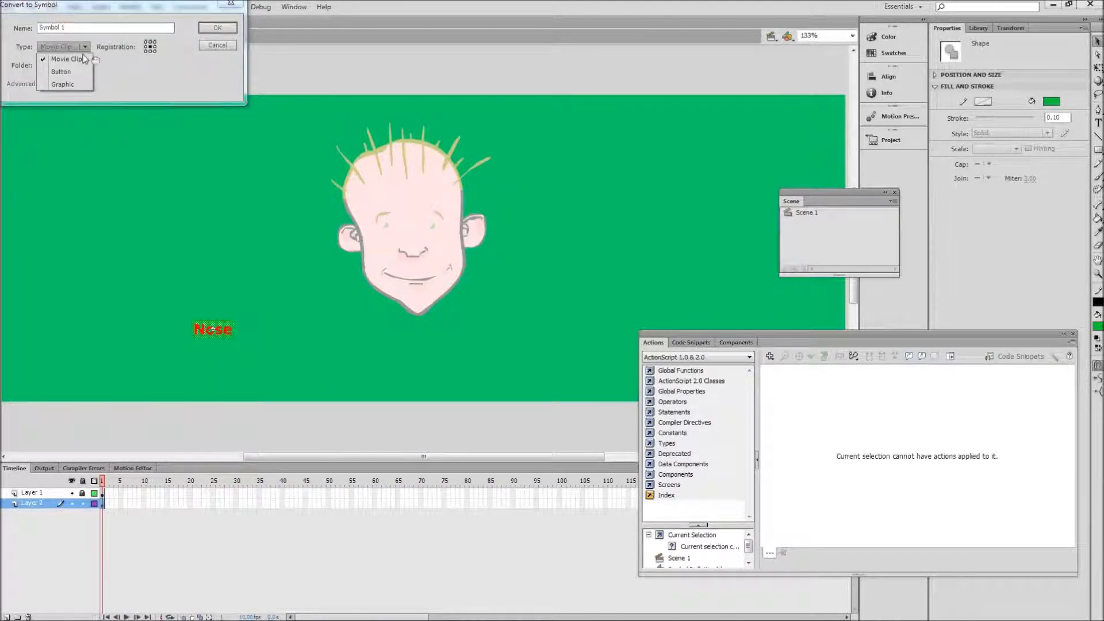
{"action": "left_click", "coordinate": [84, 68]}
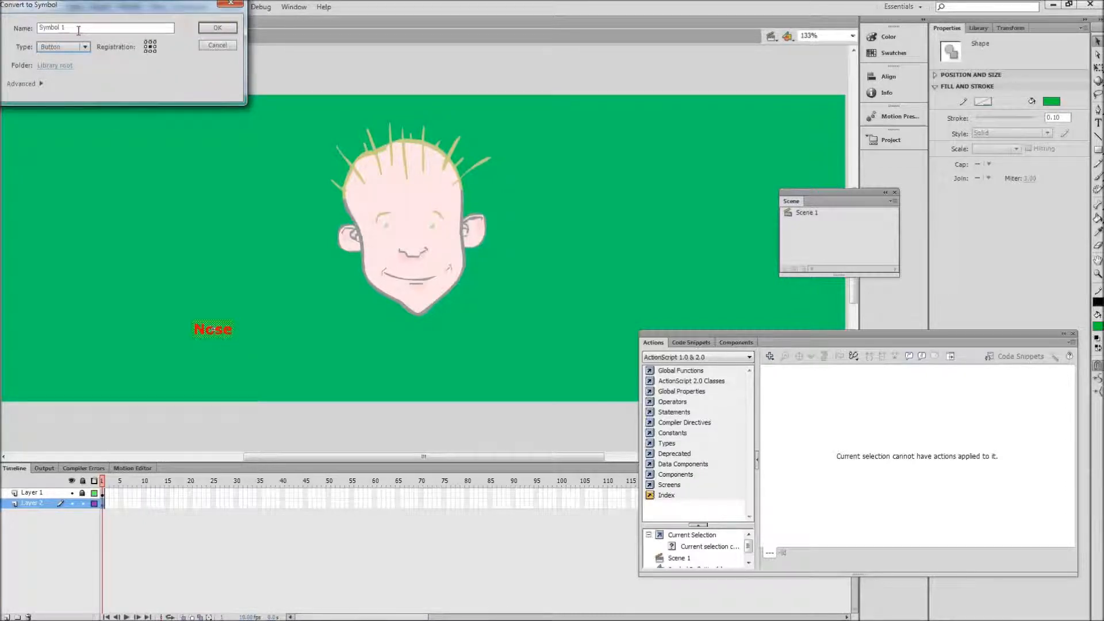
{"action": "left_click_drag", "start_coordinate": [81, 29], "coordinate": [10, 25]}
{"action": "type", "text": "no"}
{"action": "type", "text": "se drip"}
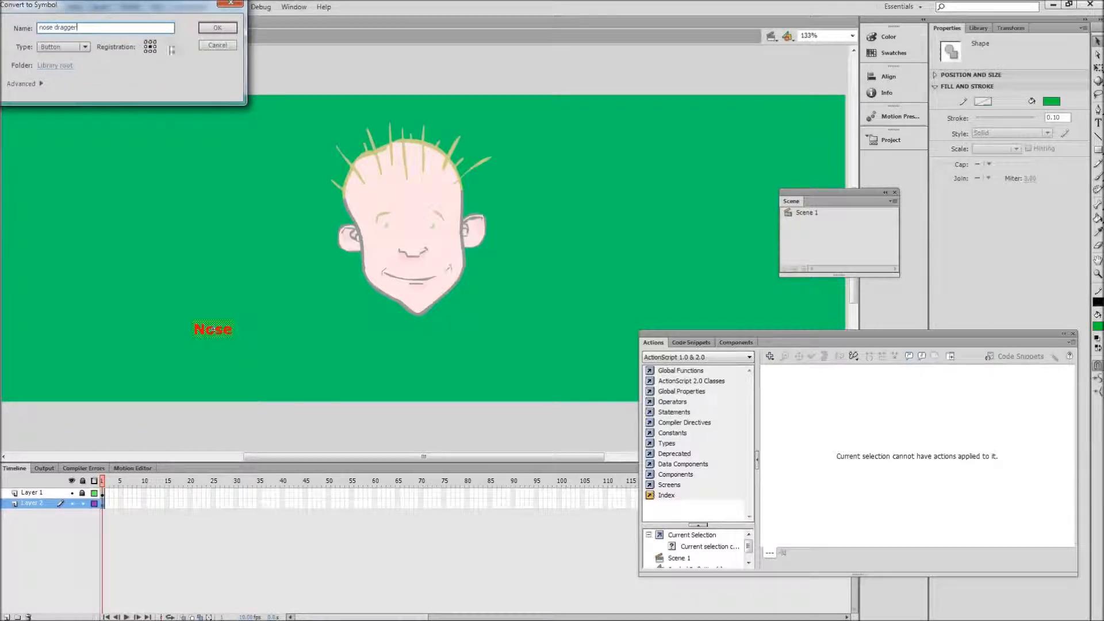
{"action": "left_click", "coordinate": [205, 28]}
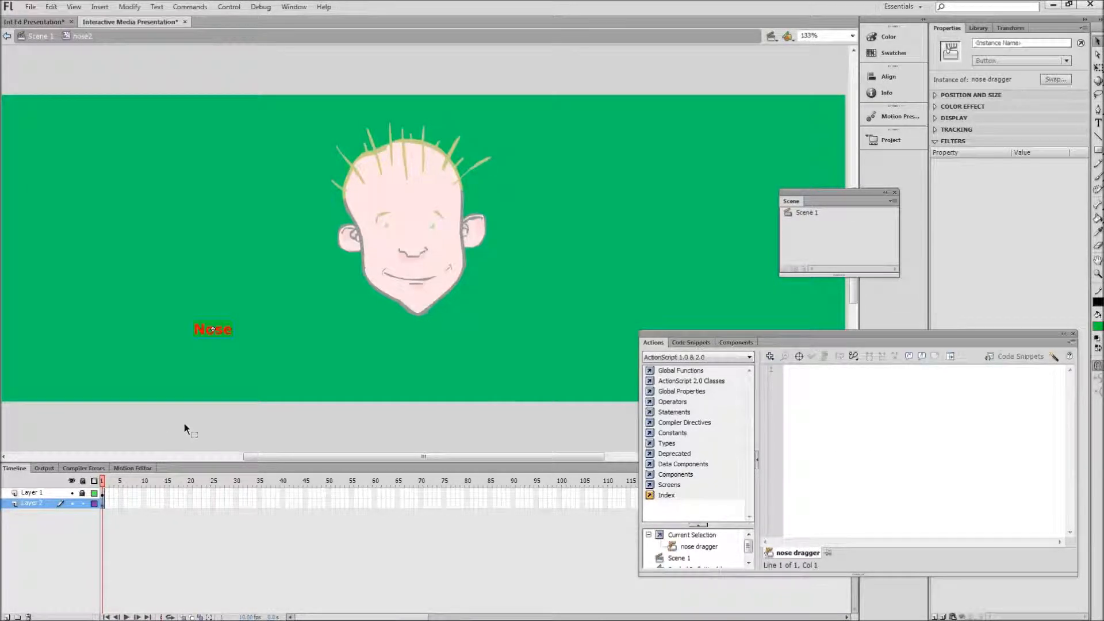
Step: Make the nose dragger button invisible by moving its Up keyframe to the Hit frame, and return to the nose2 movie clip
{"action": "double_click", "coordinate": [222, 326]}
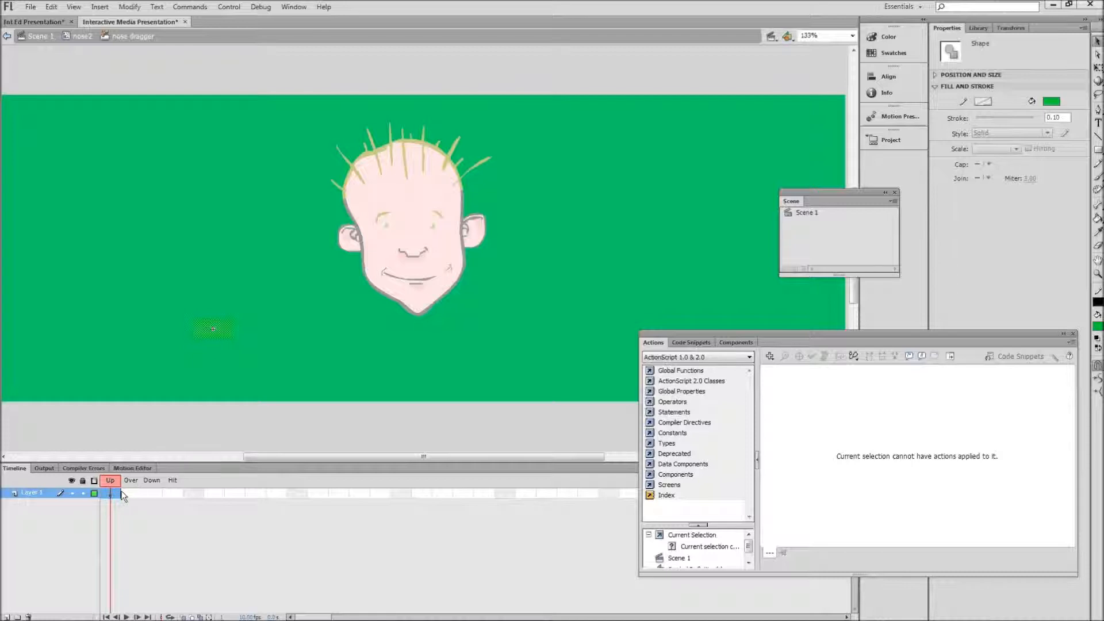
{"action": "left_click", "coordinate": [115, 494]}
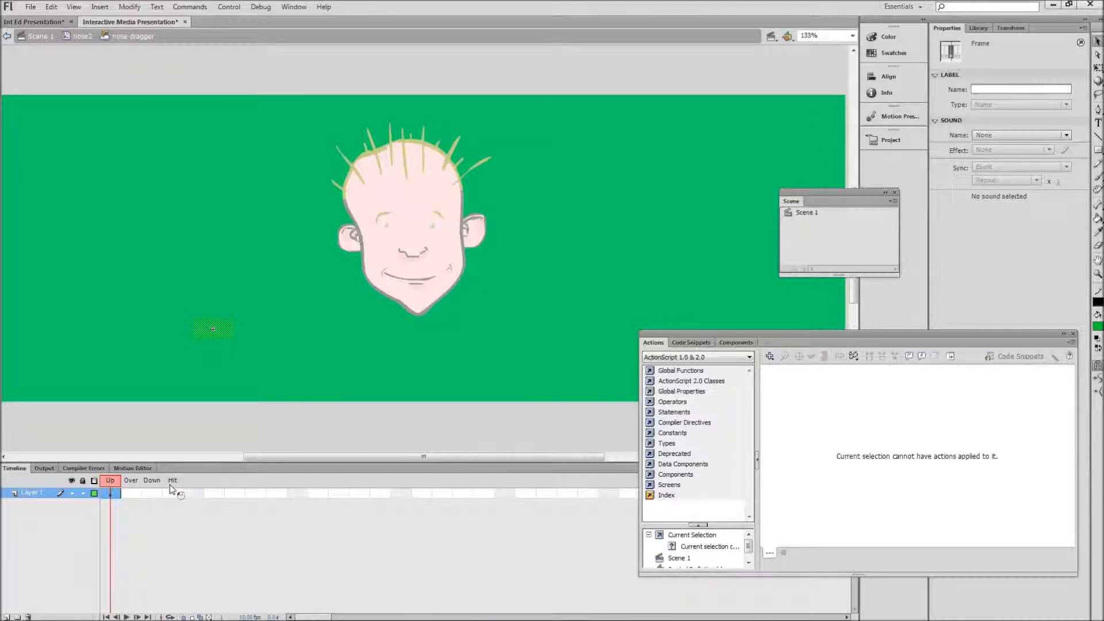
{"action": "left_click", "coordinate": [141, 492]}
{"action": "left_click_drag", "start_coordinate": [115, 492], "coordinate": [144, 494]}
{"action": "left_click", "coordinate": [123, 509]}
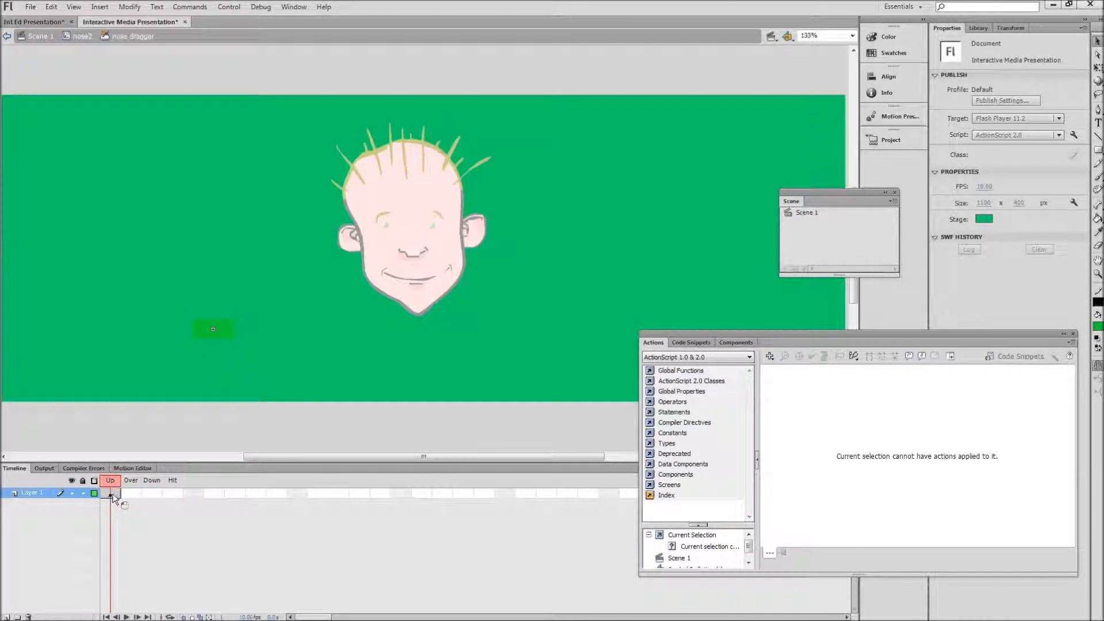
{"action": "left_click", "coordinate": [113, 495]}
{"action": "left_click_drag", "start_coordinate": [113, 496], "coordinate": [178, 493]}
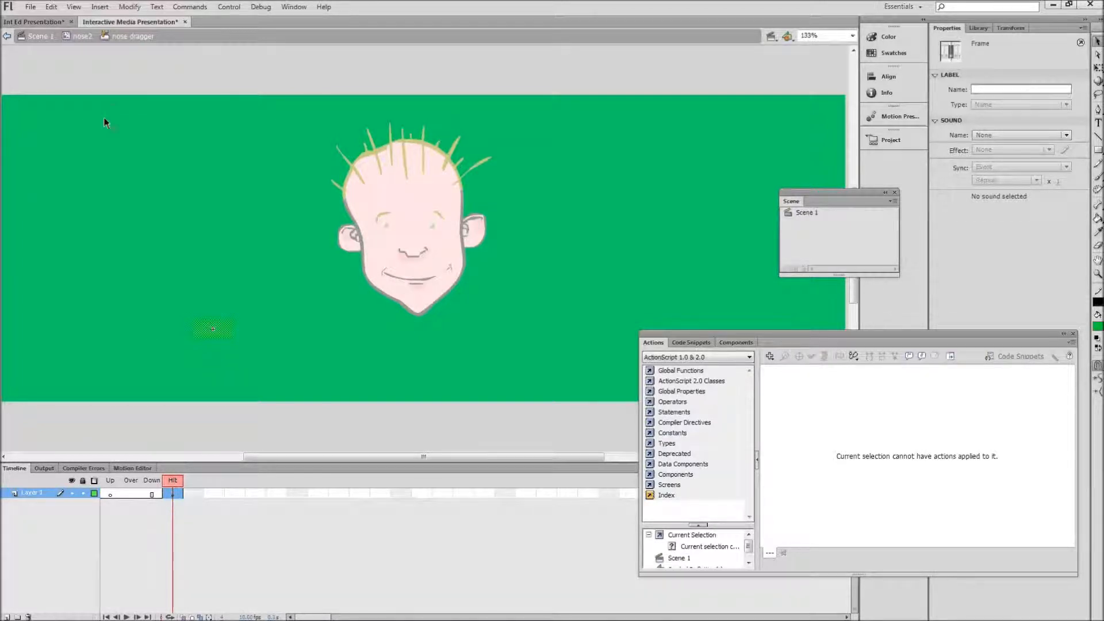
{"action": "left_click", "coordinate": [81, 36]}
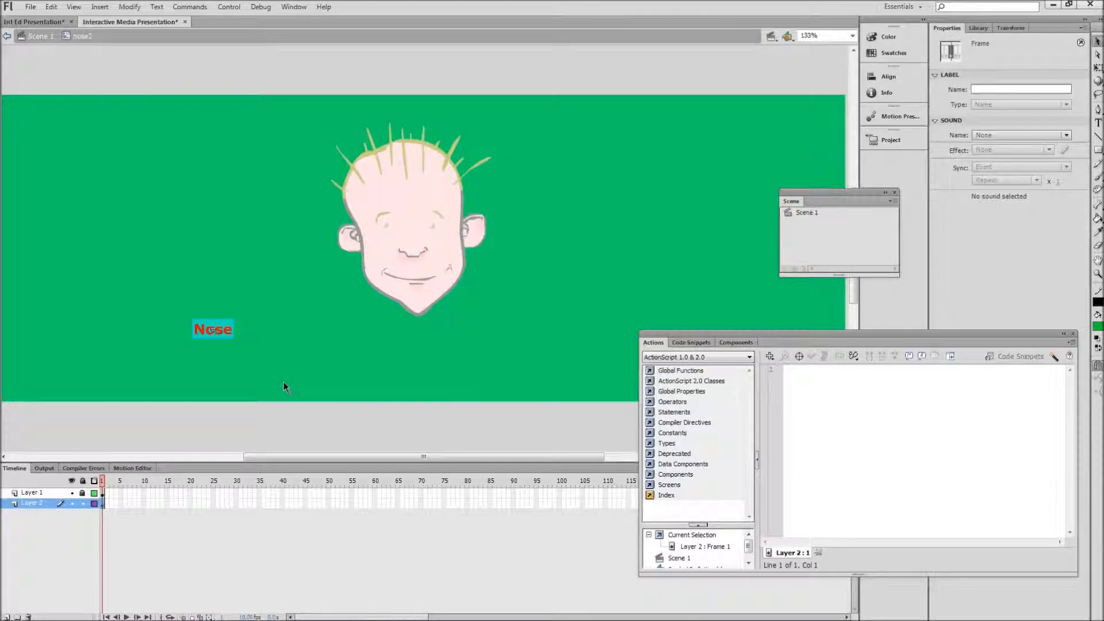
Step: In the Int Ed Presentation document, open the nose text movie clip and copy the entire script of its nose text btn button
{"action": "left_click", "coordinate": [46, 23]}
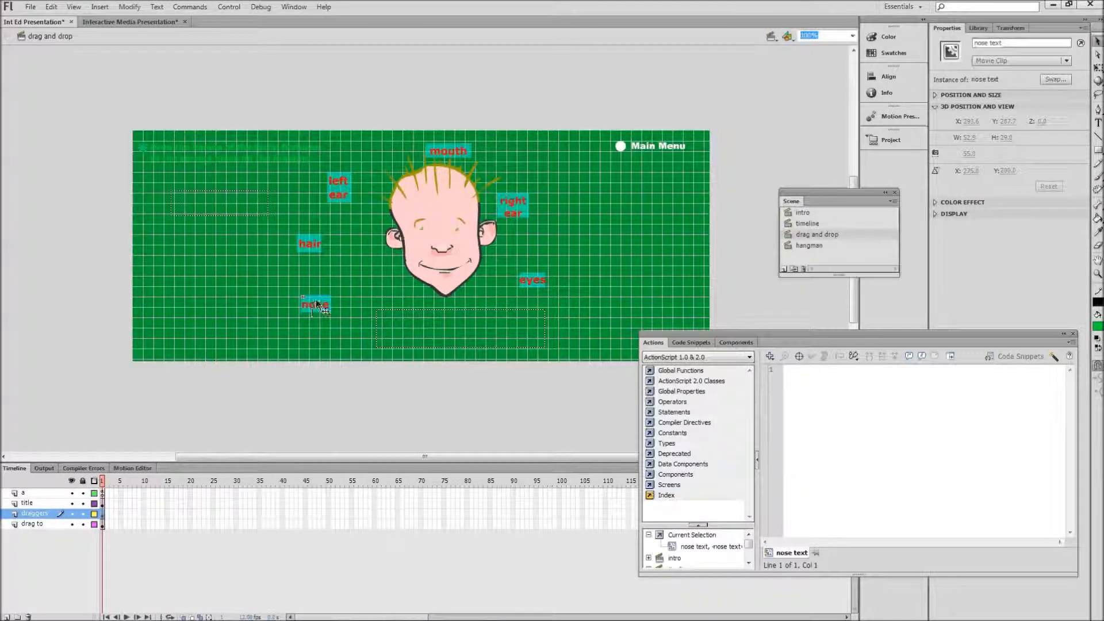
{"action": "double_click", "coordinate": [316, 303]}
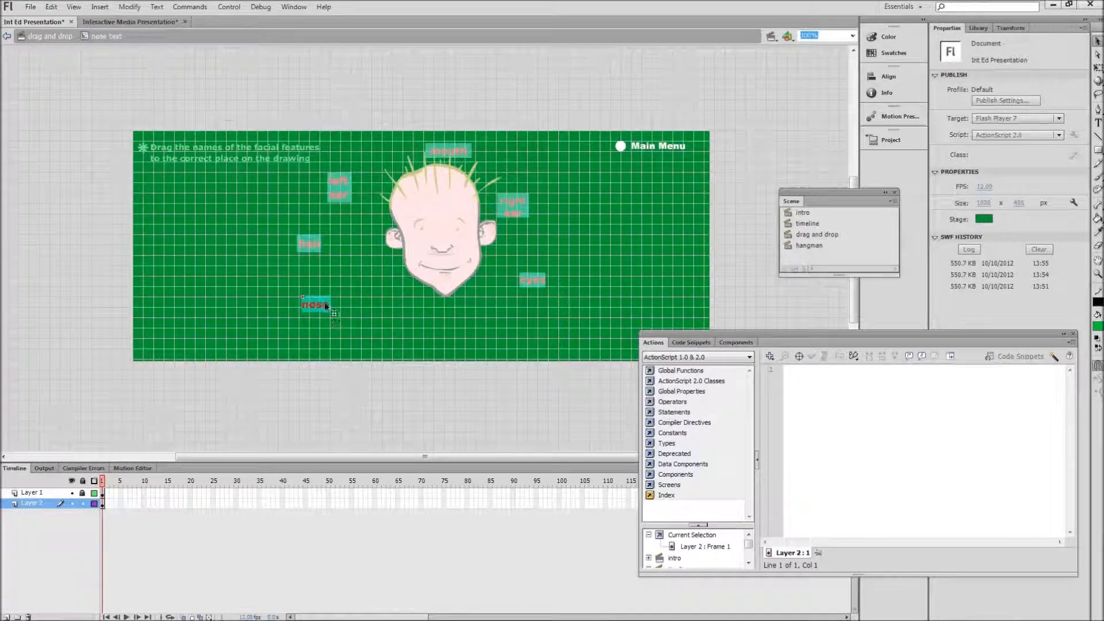
{"action": "left_click", "coordinate": [325, 302]}
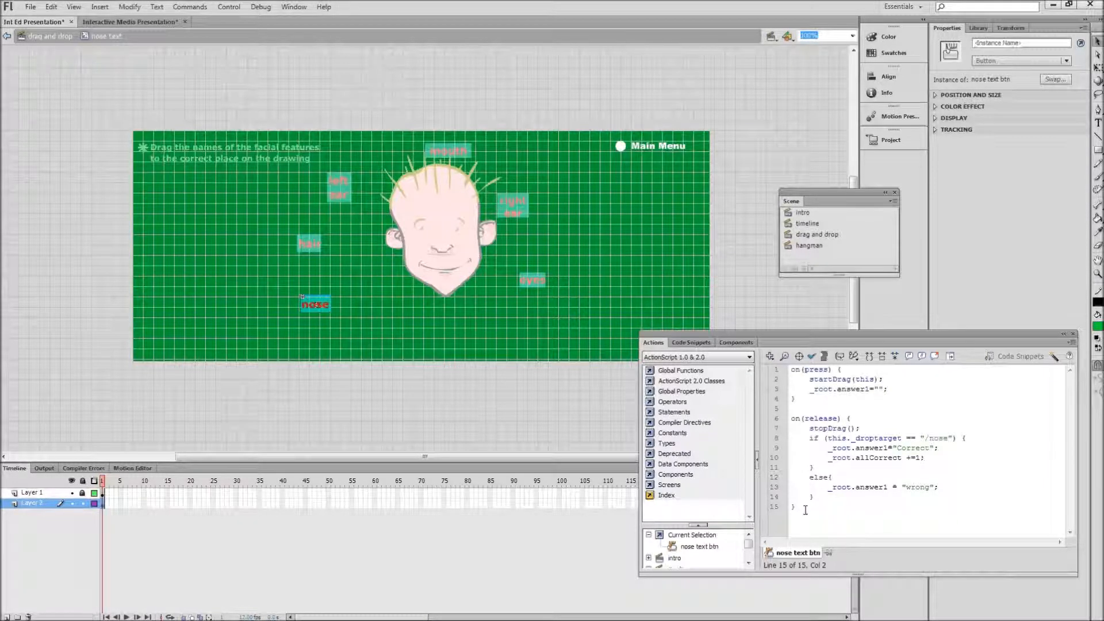
{"action": "left_click_drag", "start_coordinate": [806, 510], "coordinate": [791, 369]}
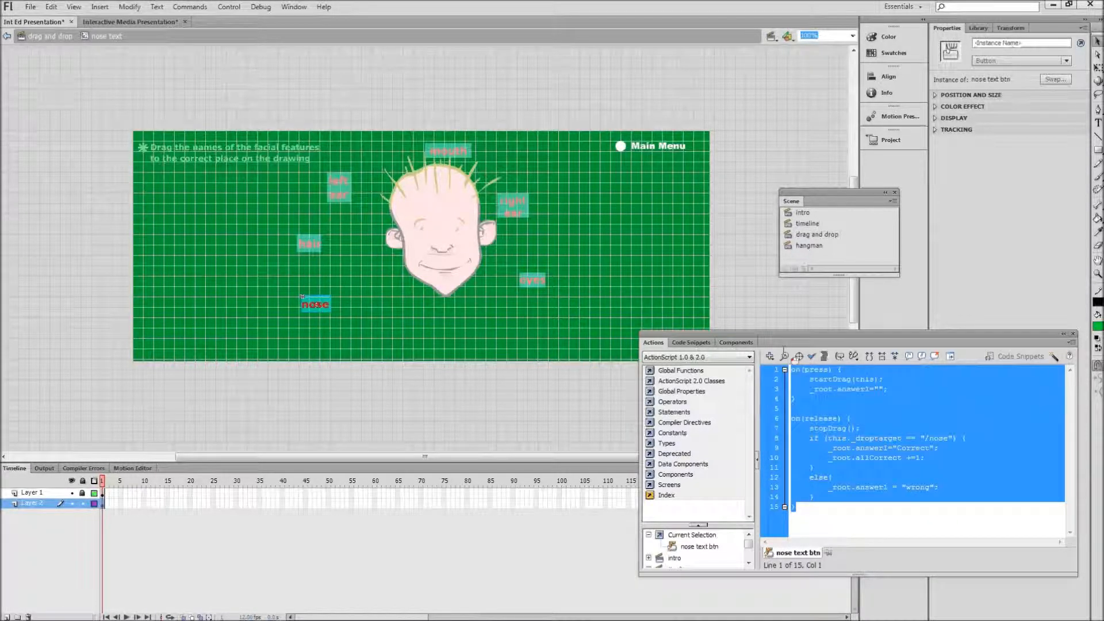
{"action": "right_click", "coordinate": [829, 378]}
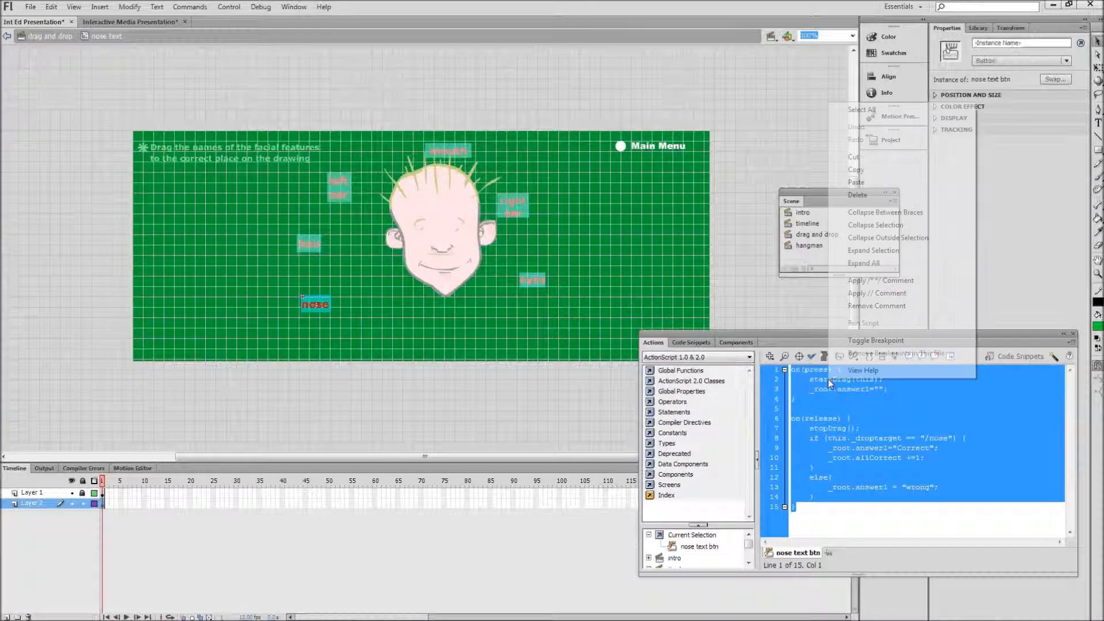
{"action": "left_click", "coordinate": [856, 170]}
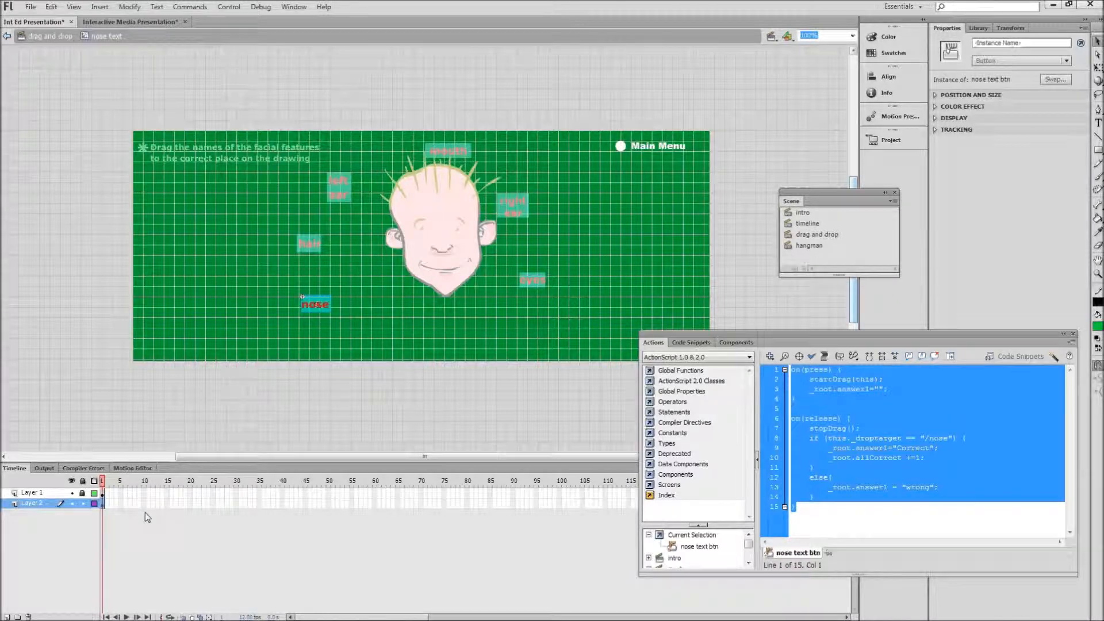
Step: Switch to the Interactive Media Presentation document and paste the copied drag-and-drop script onto the nose dragger button
{"action": "left_click", "coordinate": [106, 23]}
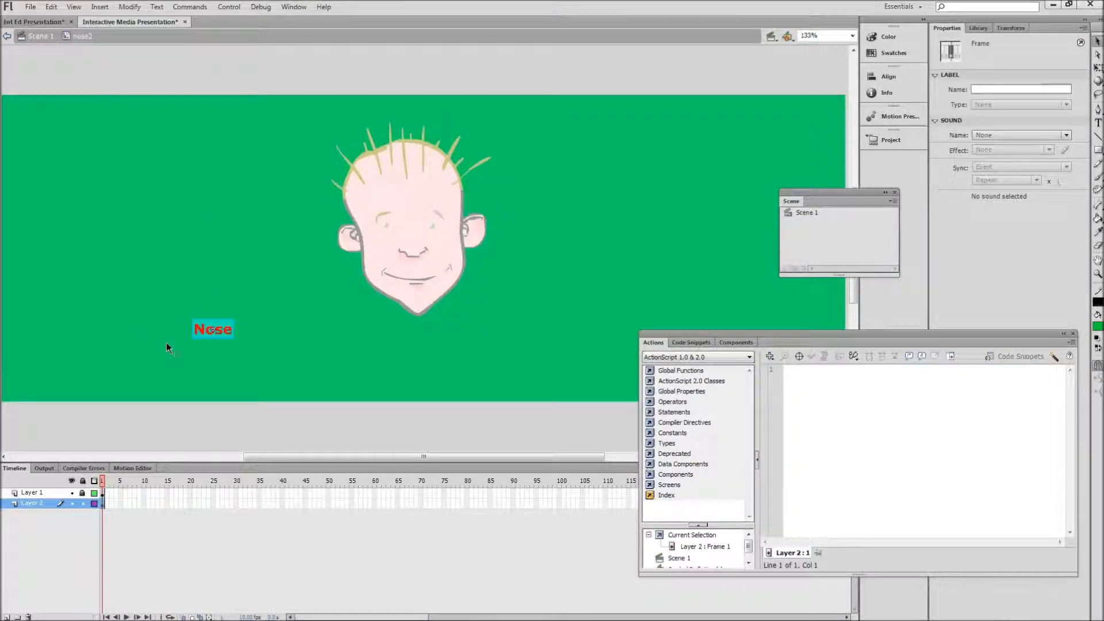
{"action": "left_click", "coordinate": [219, 323]}
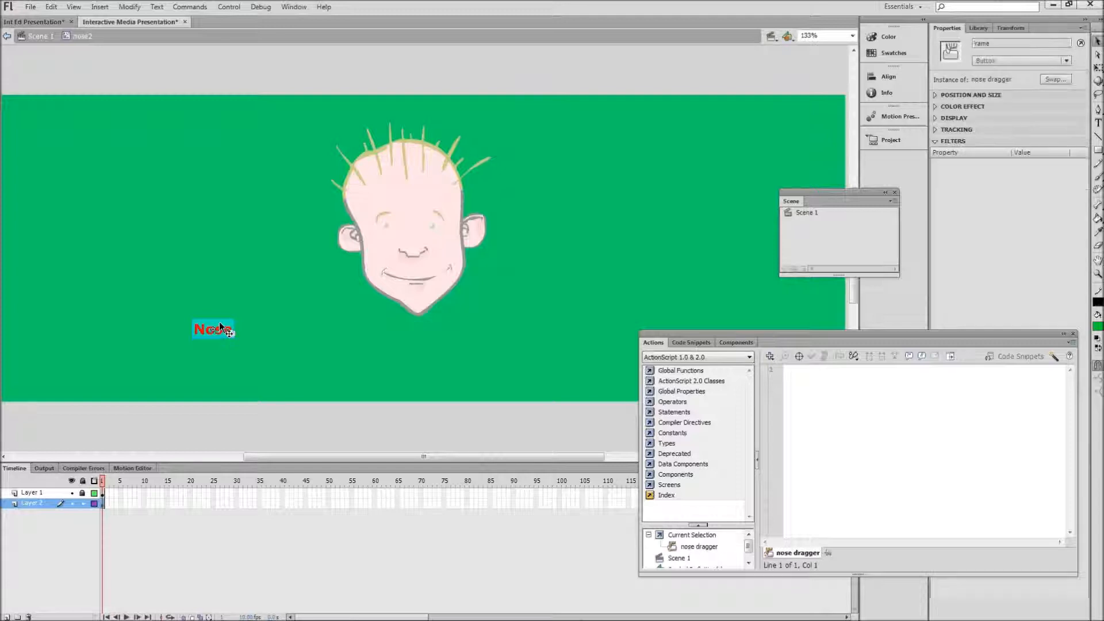
{"action": "left_click", "coordinate": [265, 321]}
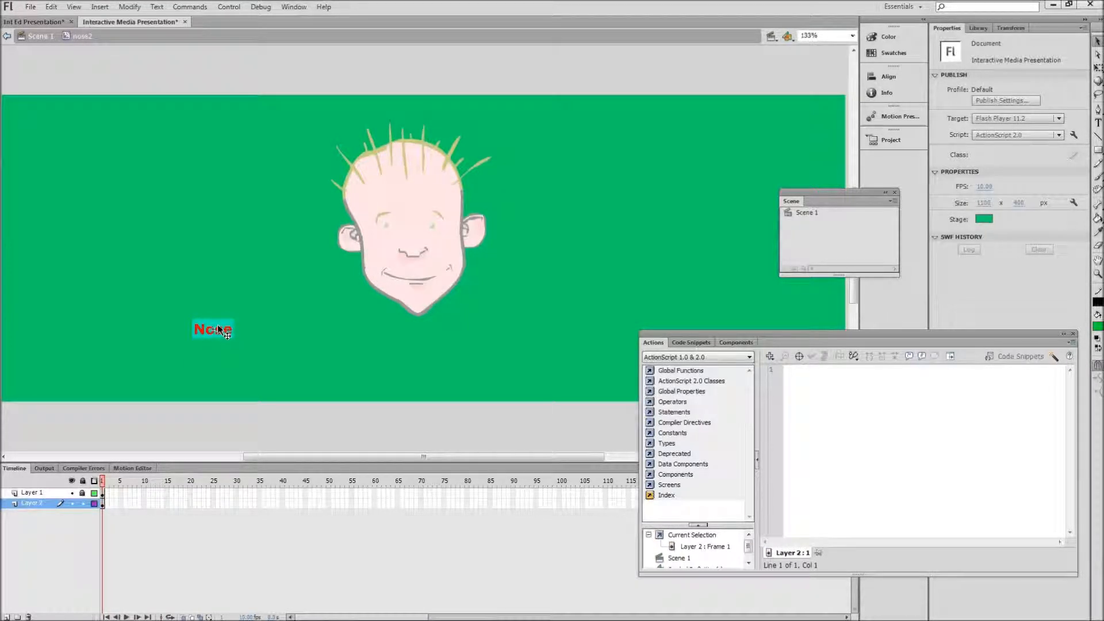
{"action": "left_click", "coordinate": [219, 329]}
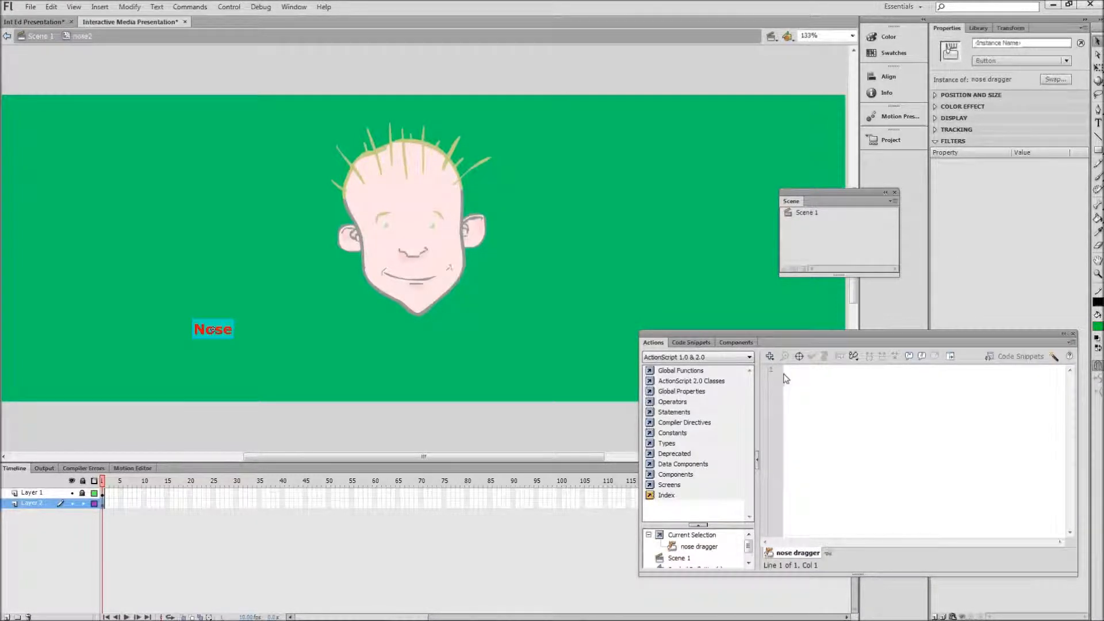
{"action": "left_click", "coordinate": [802, 376]}
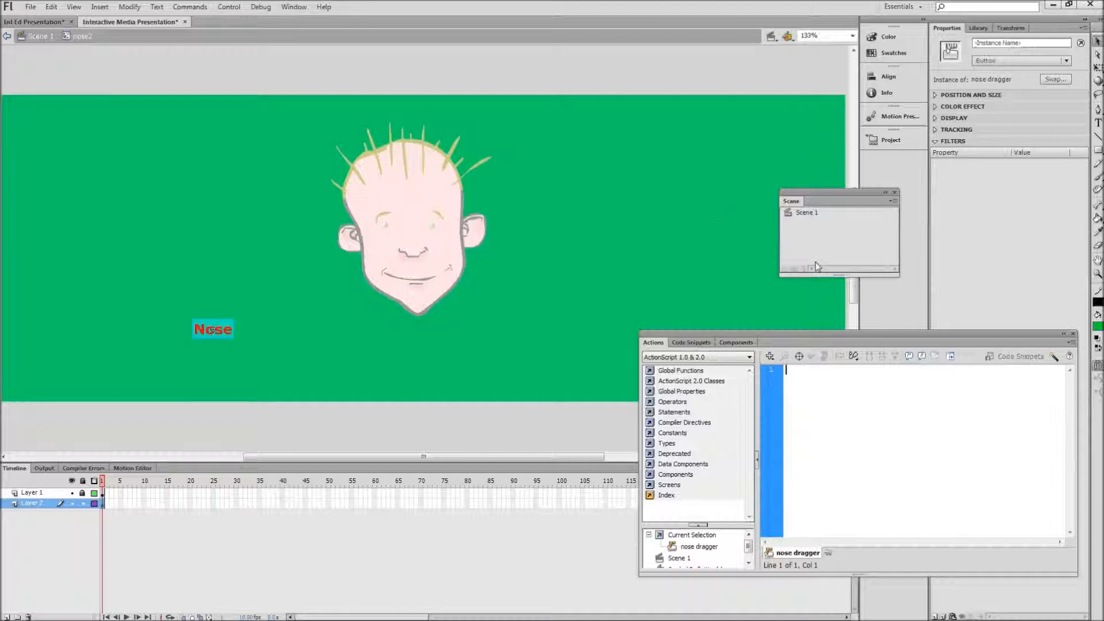
{"action": "left_click", "coordinate": [288, 9]}
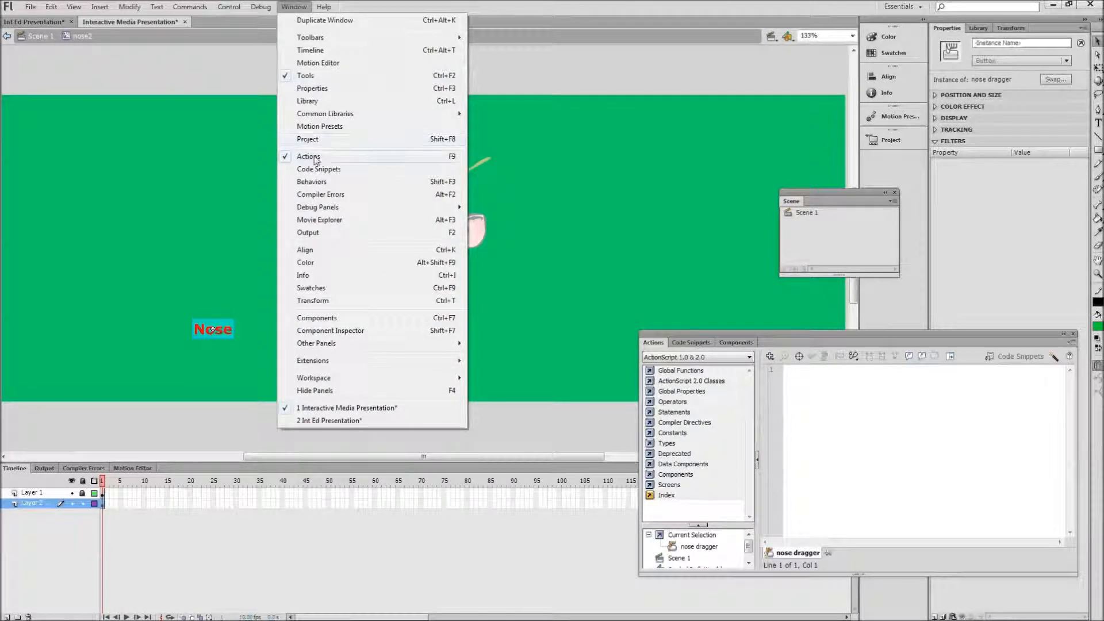
{"action": "left_click", "coordinate": [818, 398]}
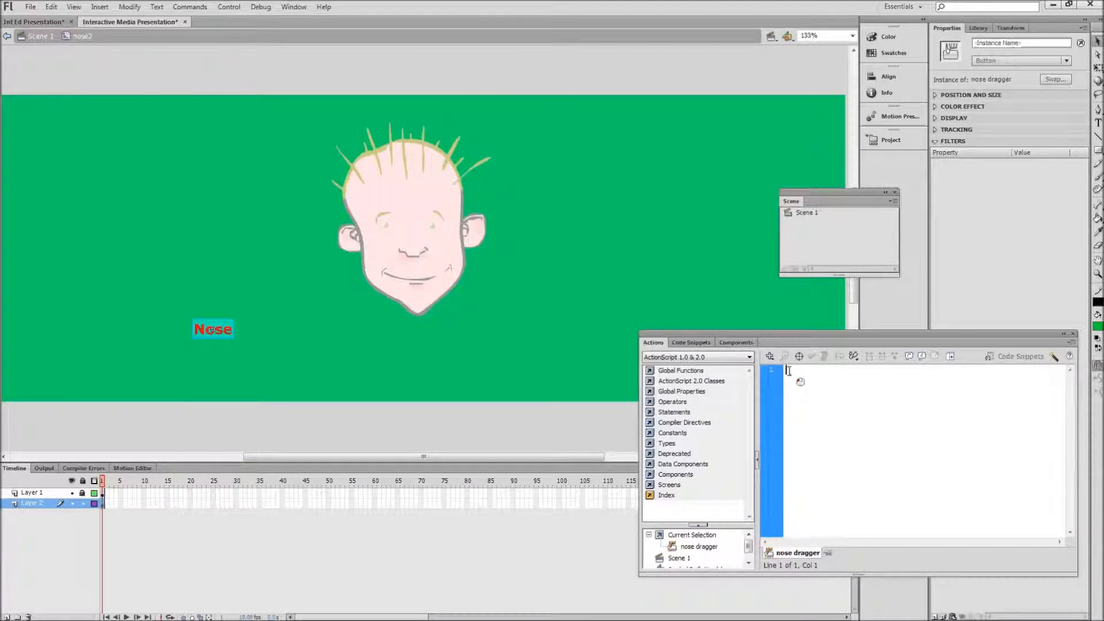
{"action": "right_click", "coordinate": [789, 373]}
{"action": "left_click", "coordinate": [817, 175]}
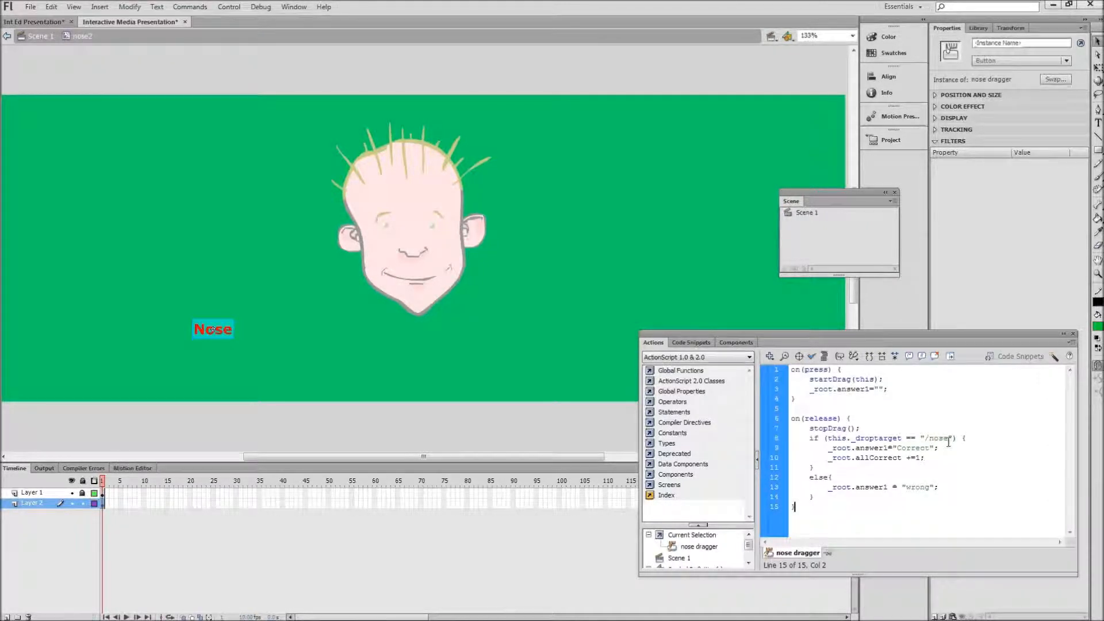
Step: Review the "/nose" drop-target name in the pasted script, check the script's syntax and return to Scene 1
{"action": "double_click", "coordinate": [939, 438]}
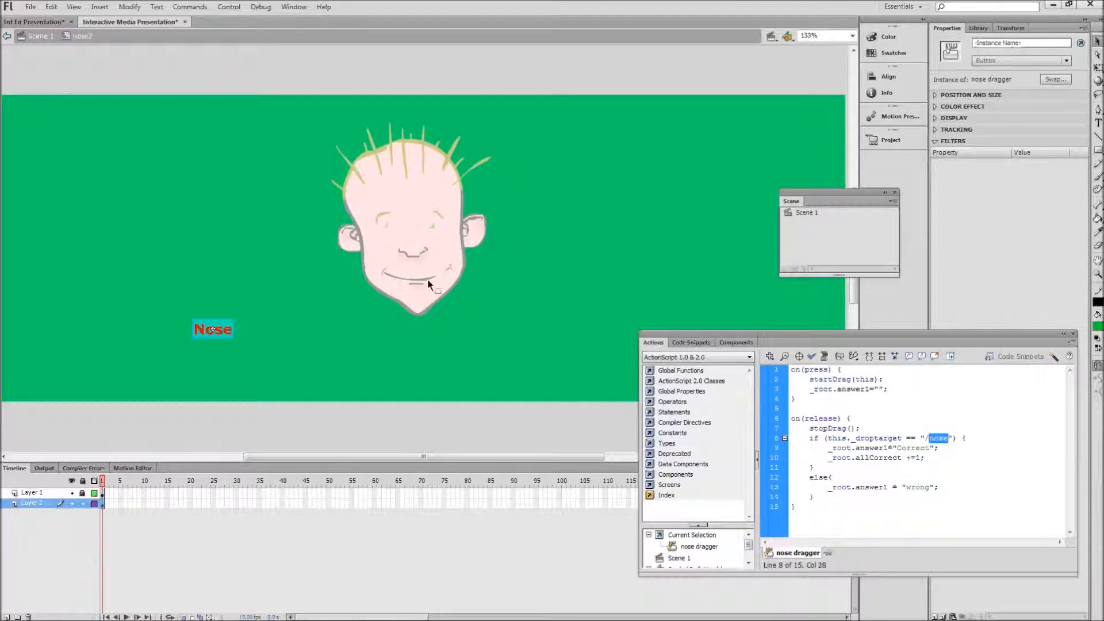
{"action": "left_click", "coordinate": [944, 439]}
{"action": "double_click", "coordinate": [941, 438]}
{"action": "left_click", "coordinate": [905, 388]}
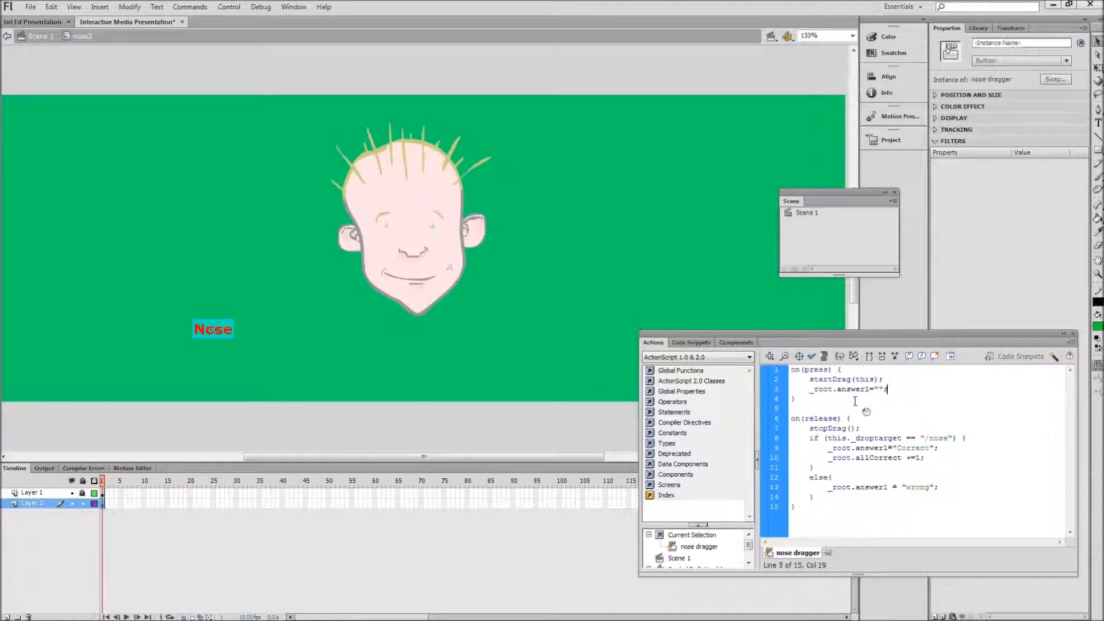
{"action": "left_click", "coordinate": [812, 357]}
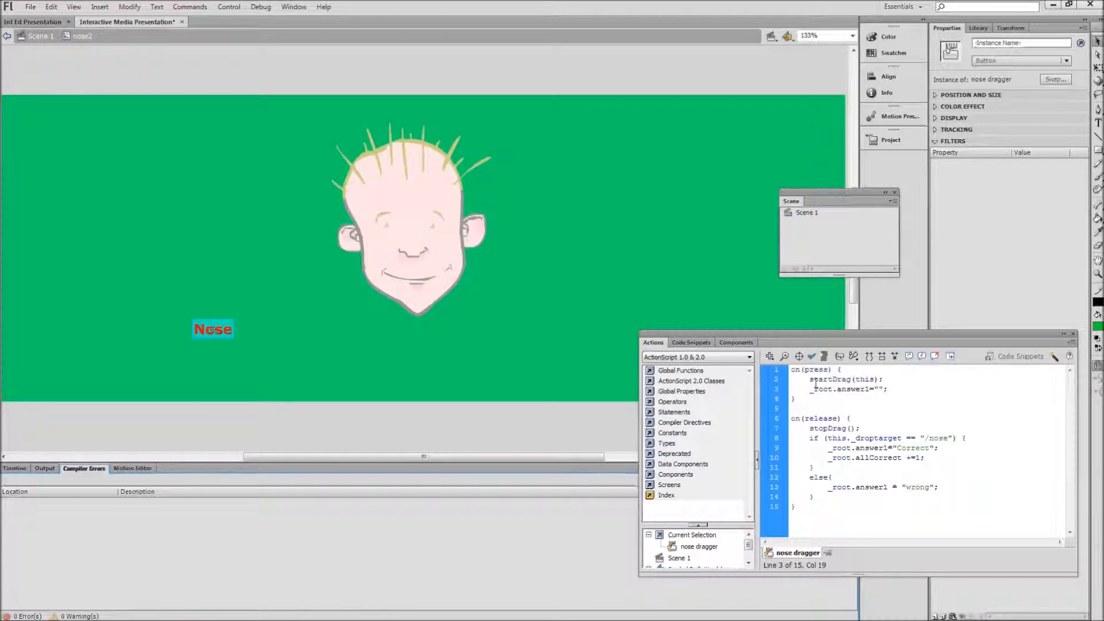
{"action": "left_click", "coordinate": [14, 469]}
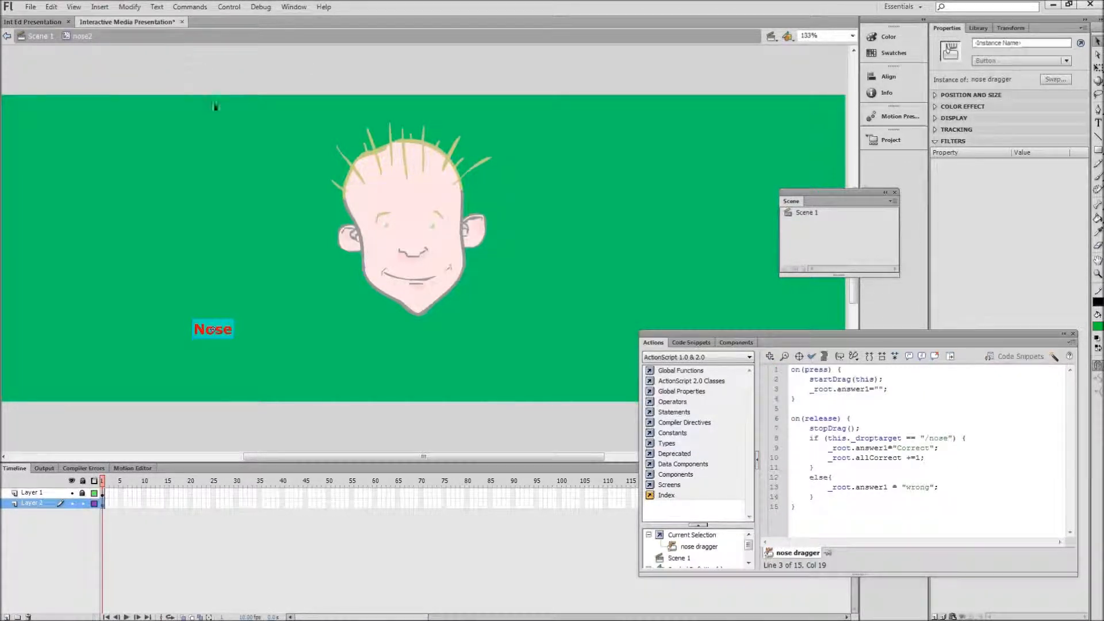
{"action": "left_click", "coordinate": [39, 36]}
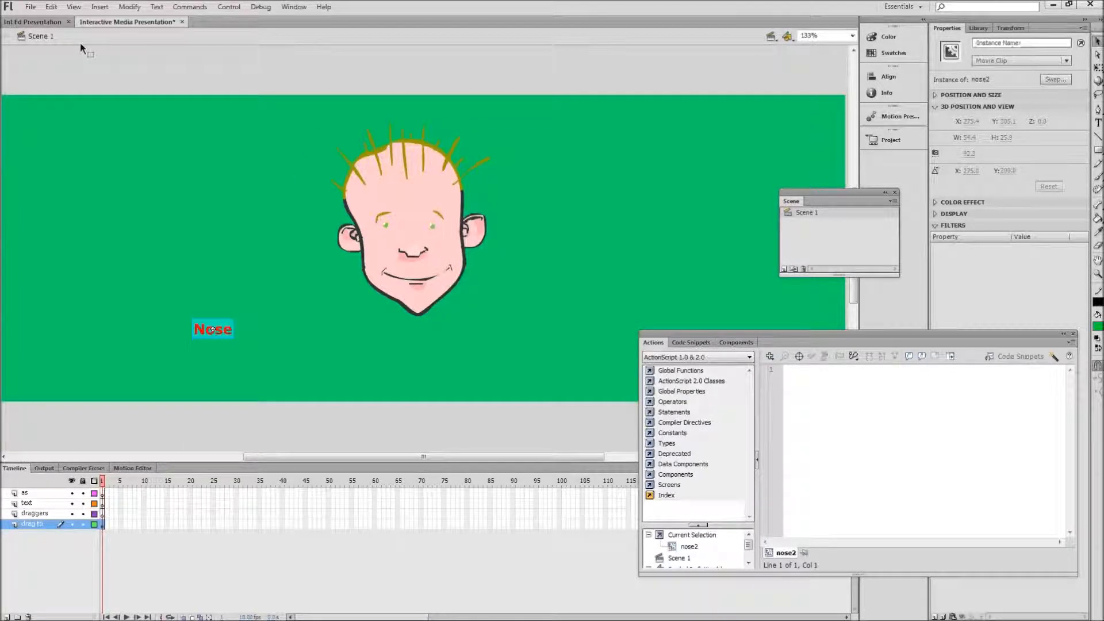
Step: Move the Nose label from the drag to layer onto the draggers layer, keeping its position on the stage
{"action": "left_click", "coordinate": [42, 23]}
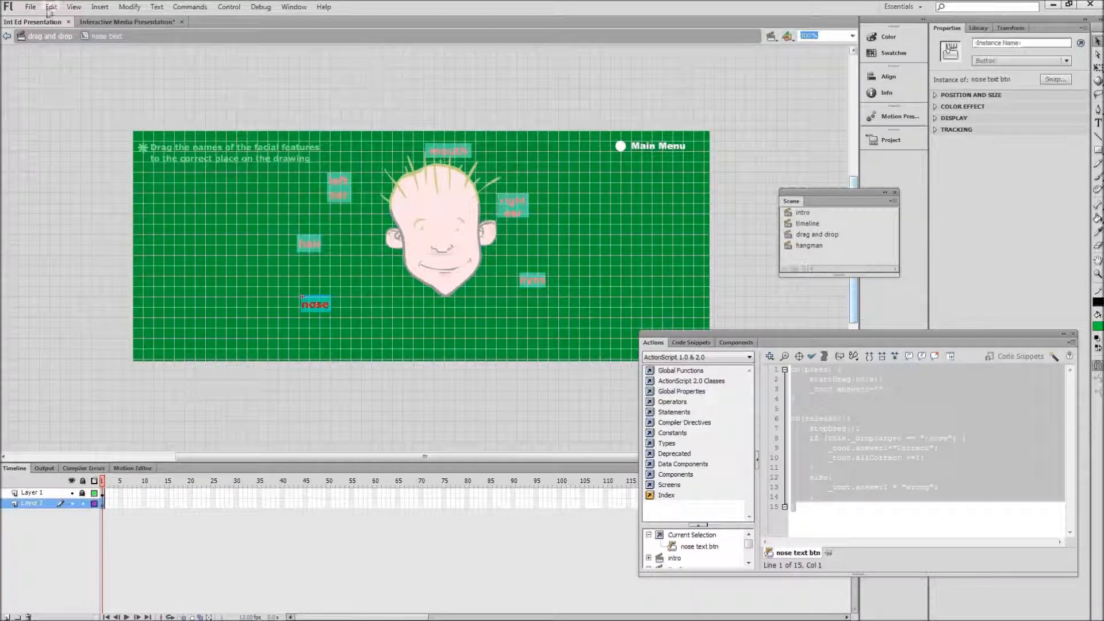
{"action": "left_click", "coordinate": [115, 22]}
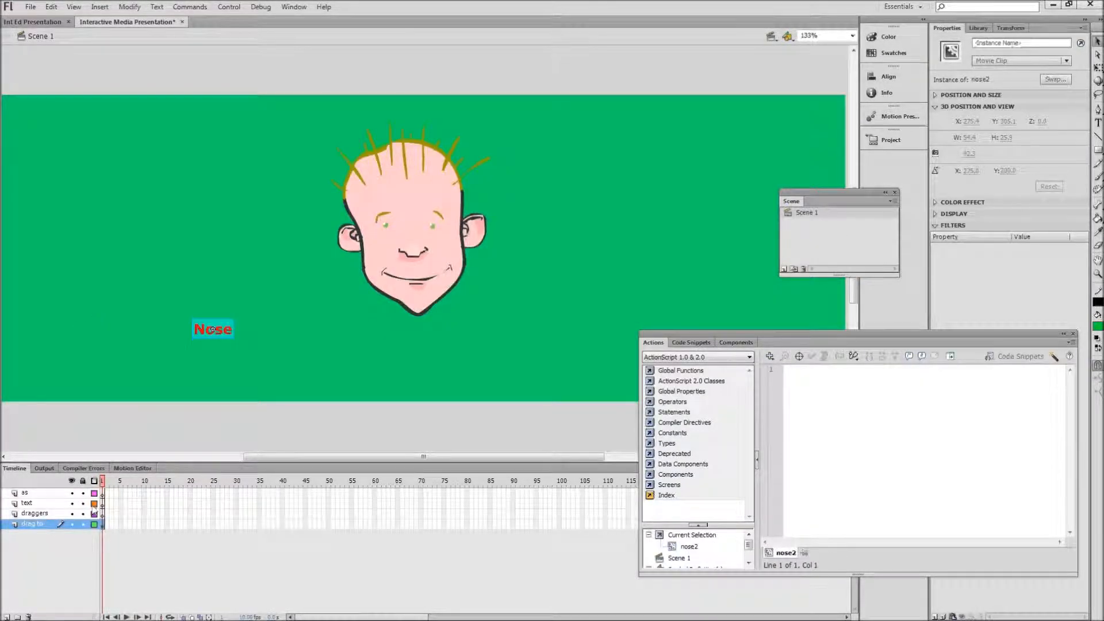
{"action": "left_click", "coordinate": [105, 525]}
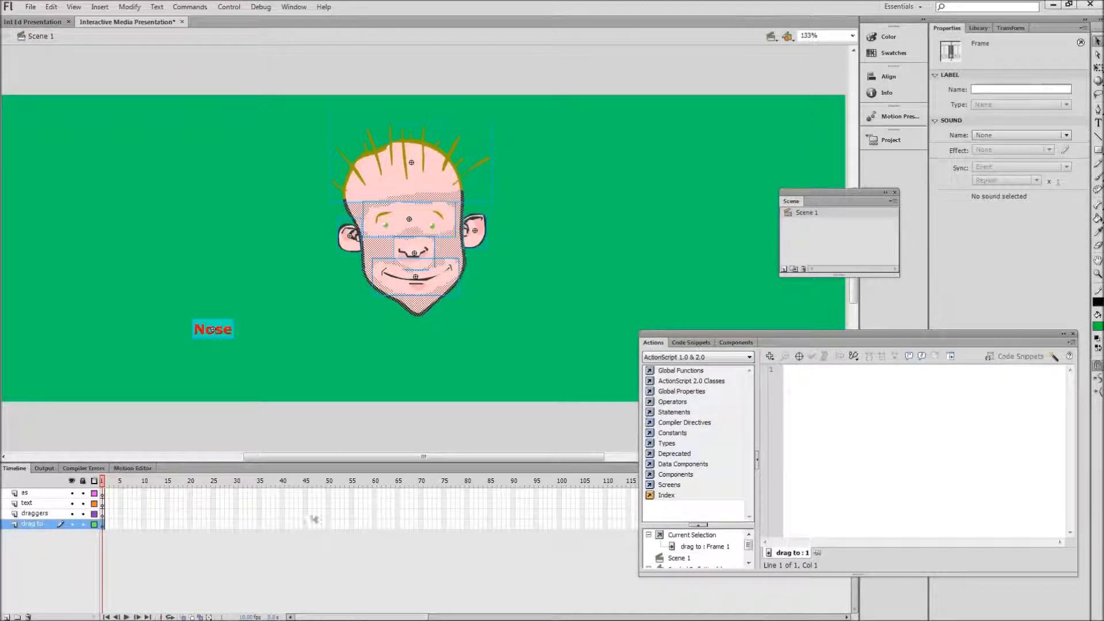
{"action": "left_click", "coordinate": [270, 378]}
{"action": "left_click", "coordinate": [224, 322]}
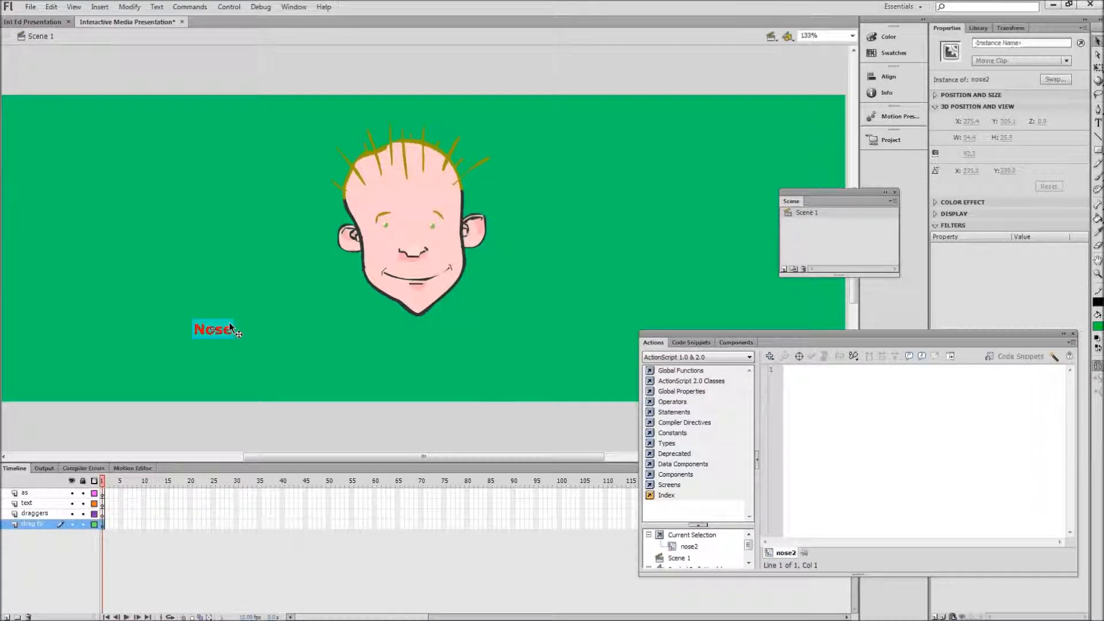
{"action": "key", "text": "Delete"}
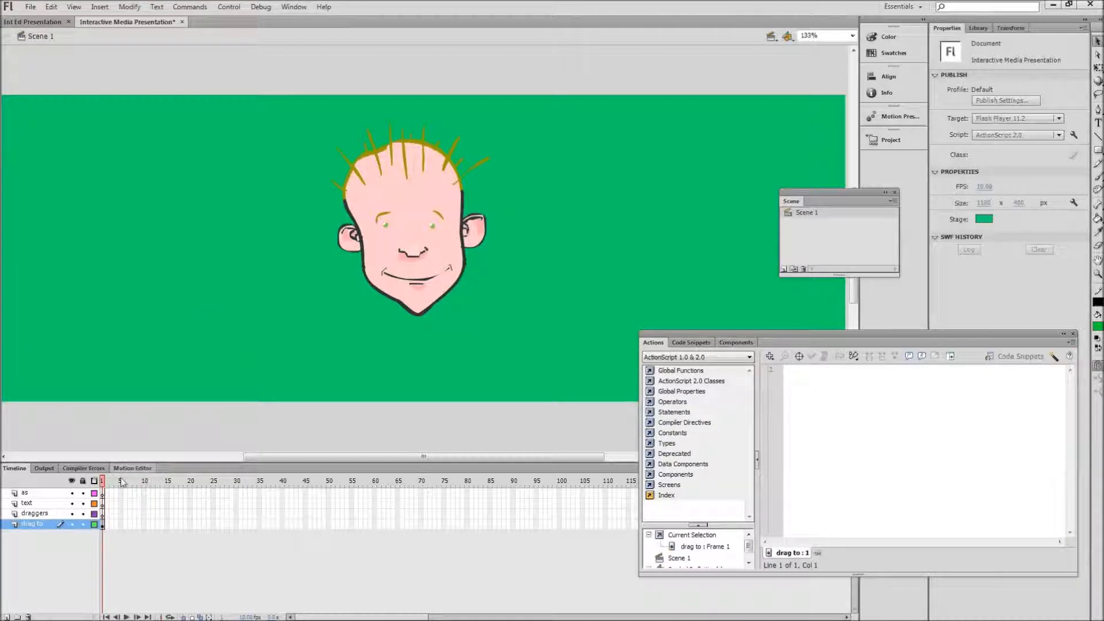
{"action": "left_click", "coordinate": [103, 513]}
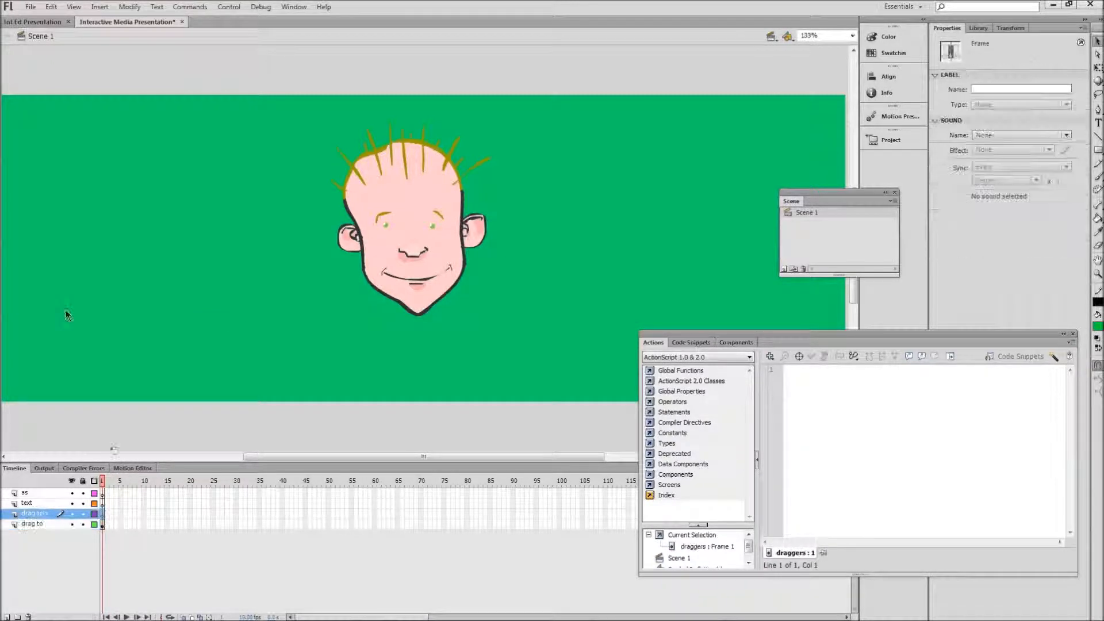
{"action": "left_click", "coordinate": [51, 7]}
{"action": "left_click", "coordinate": [81, 88]}
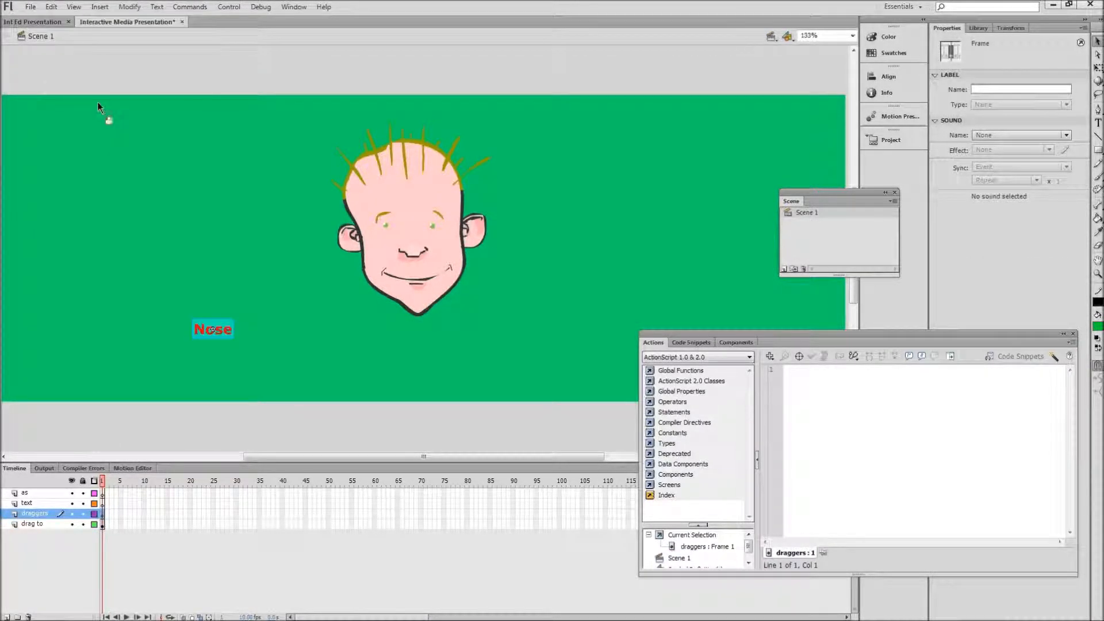
{"action": "left_click", "coordinate": [40, 514]}
Step: Examine the right ear label in the Int Ed Presentation document and the instance names of both ear targets in Interactive Media Presentation
{"action": "left_click", "coordinate": [35, 21]}
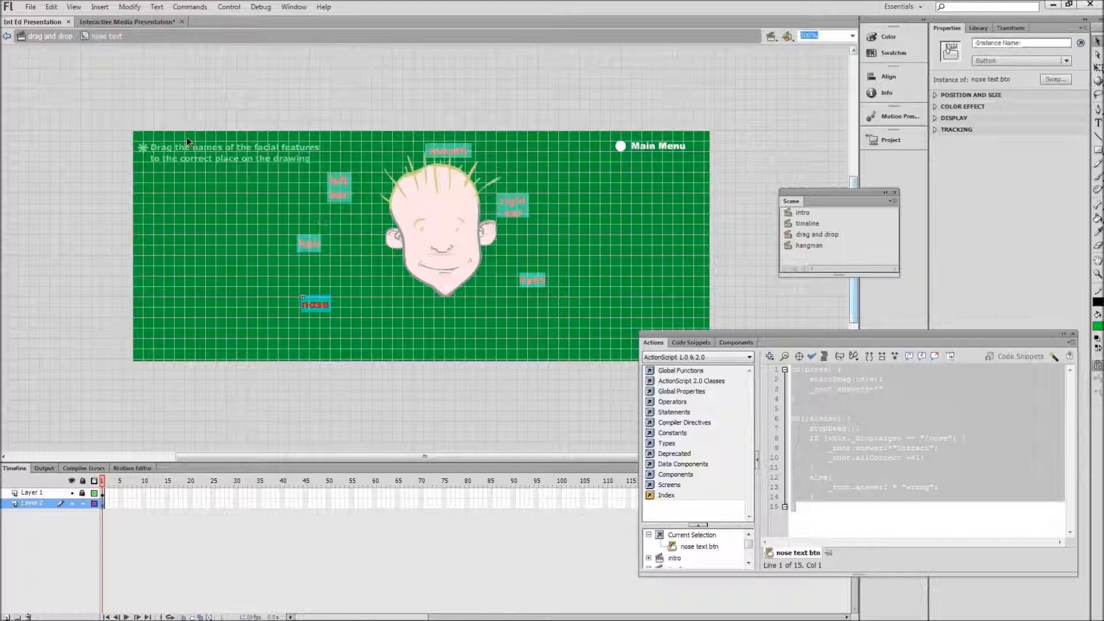
{"action": "left_click", "coordinate": [50, 36]}
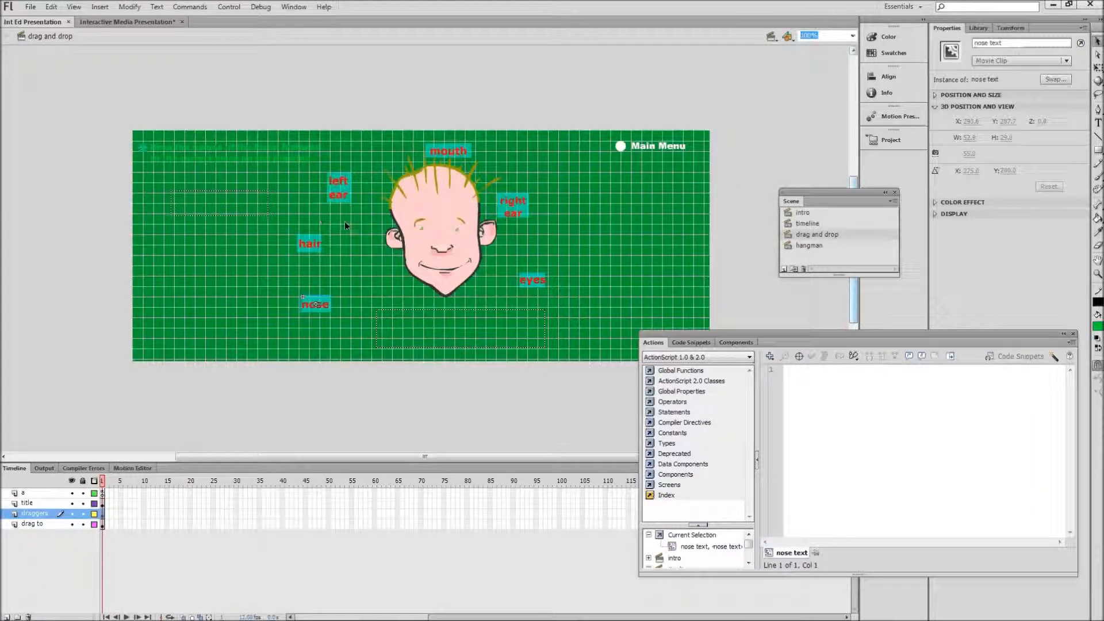
{"action": "left_click", "coordinate": [519, 202]}
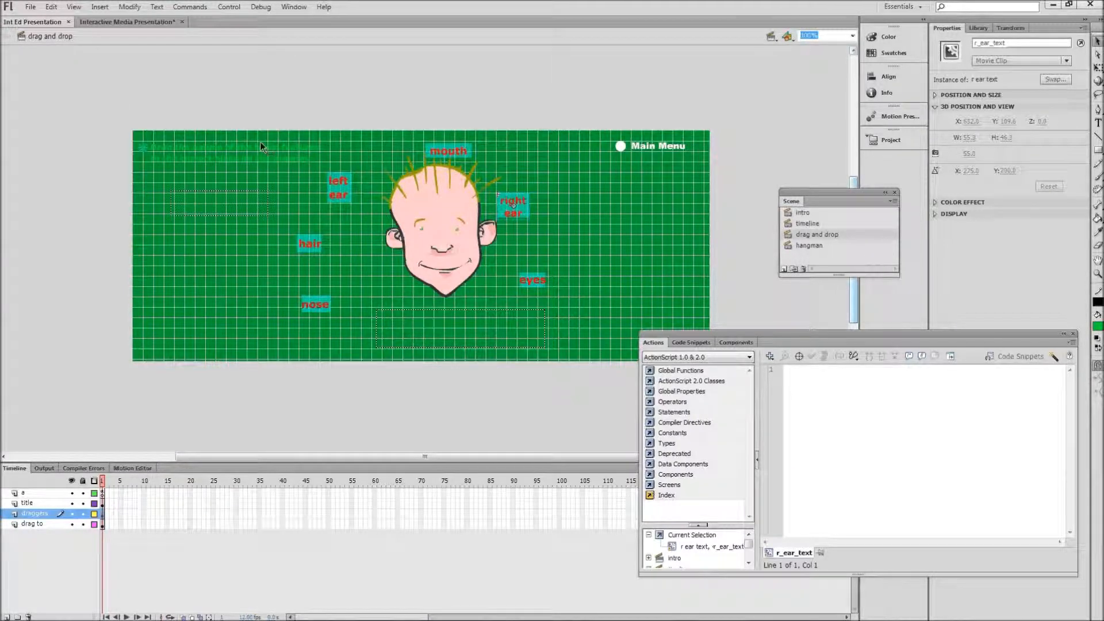
{"action": "left_click", "coordinate": [126, 22]}
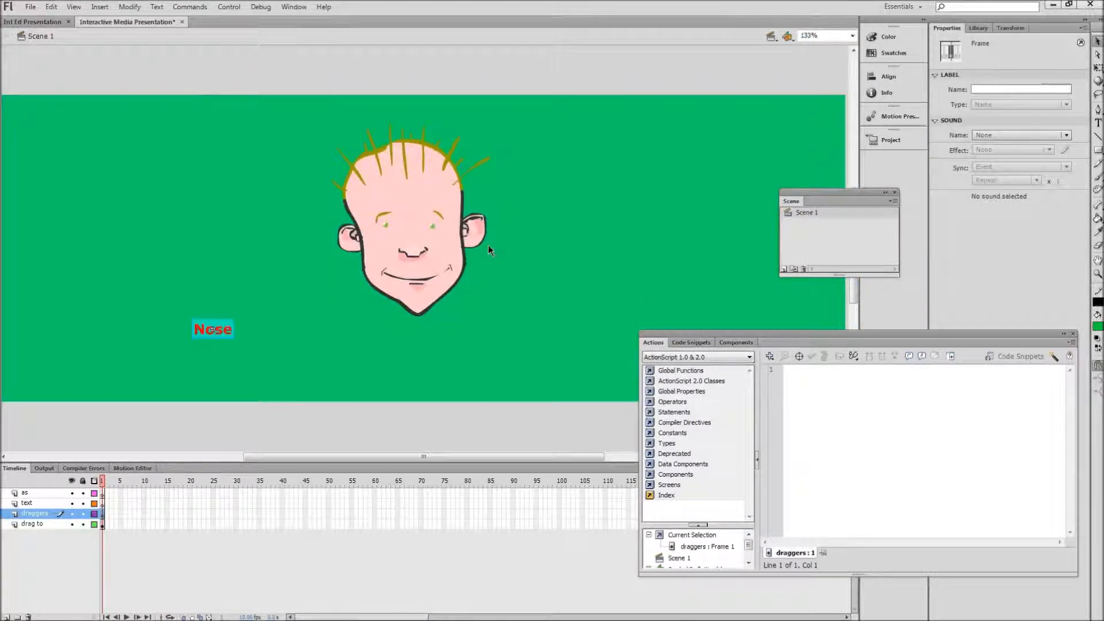
{"action": "left_click", "coordinate": [473, 227]}
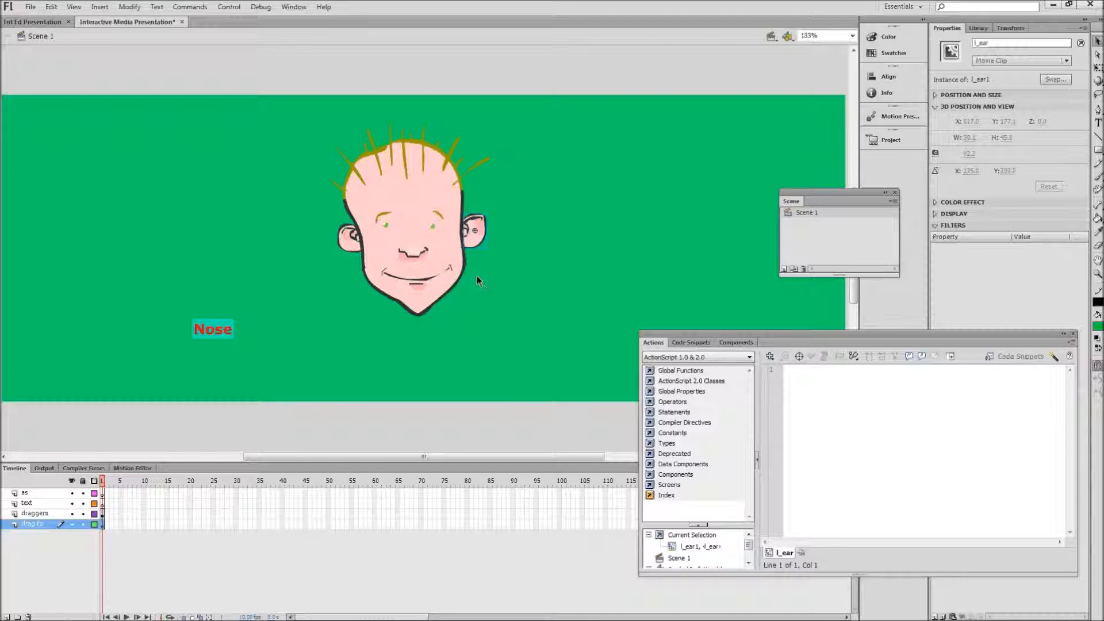
{"action": "left_click", "coordinate": [350, 236]}
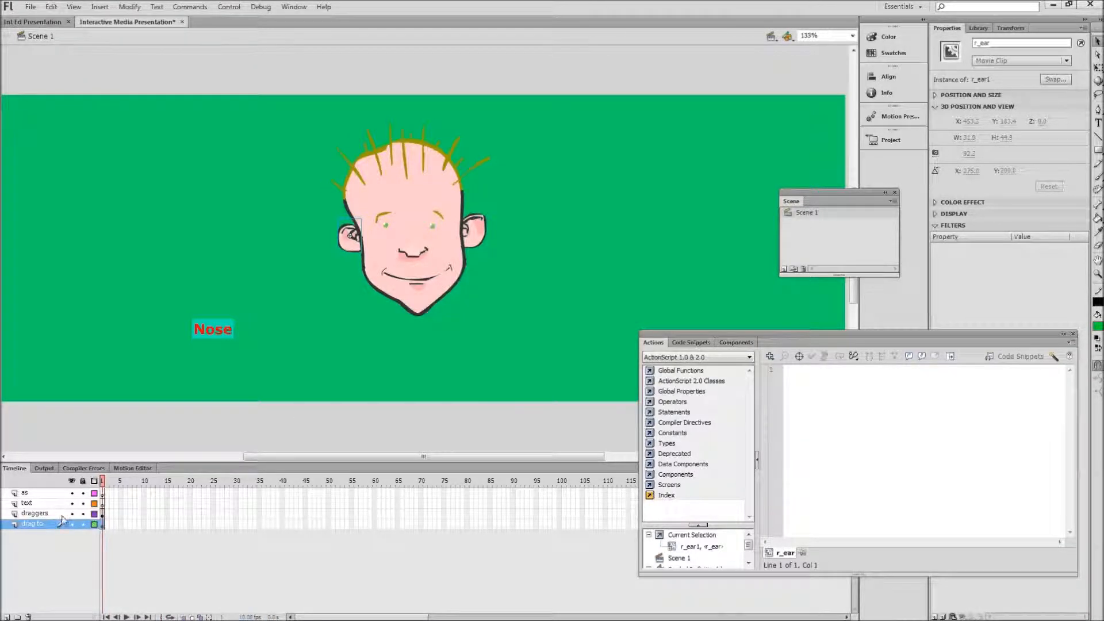
Step: Add a static text label reading "Right Ear" on the draggers layer, beside the face above the Nose label
{"action": "left_click", "coordinate": [34, 513]}
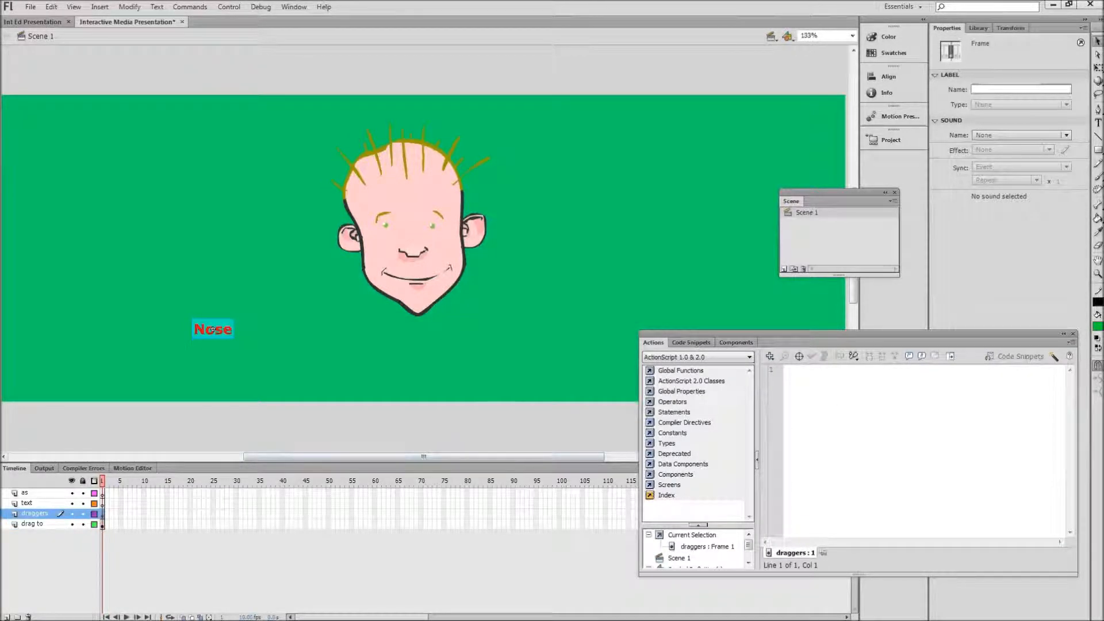
{"action": "key", "text": "t"}
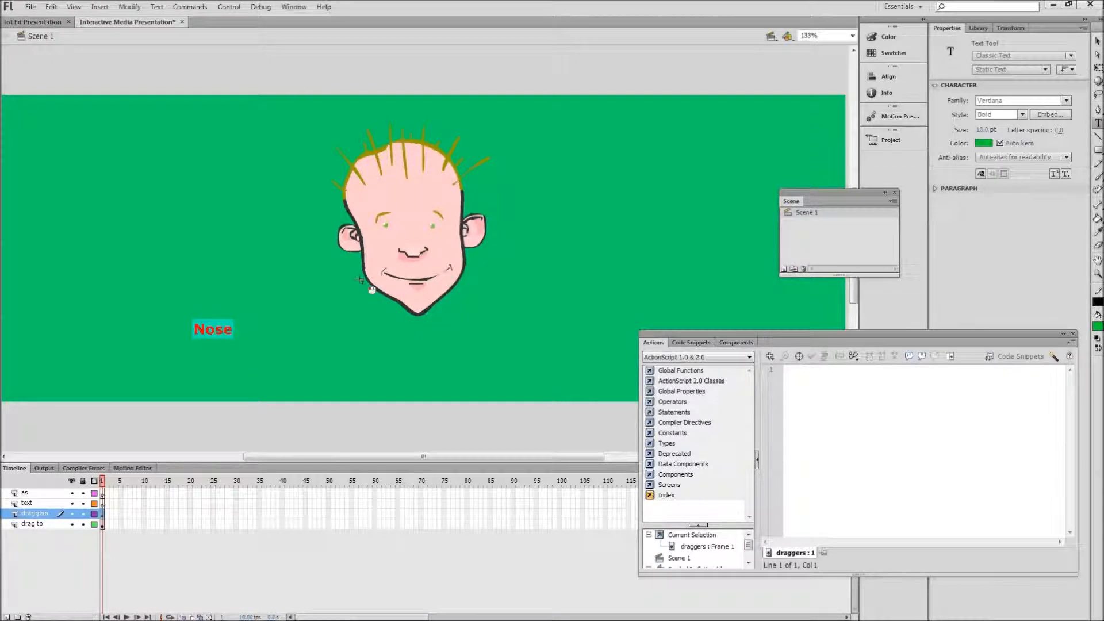
{"action": "left_click", "coordinate": [184, 226]}
{"action": "type", "text": "Ri"}
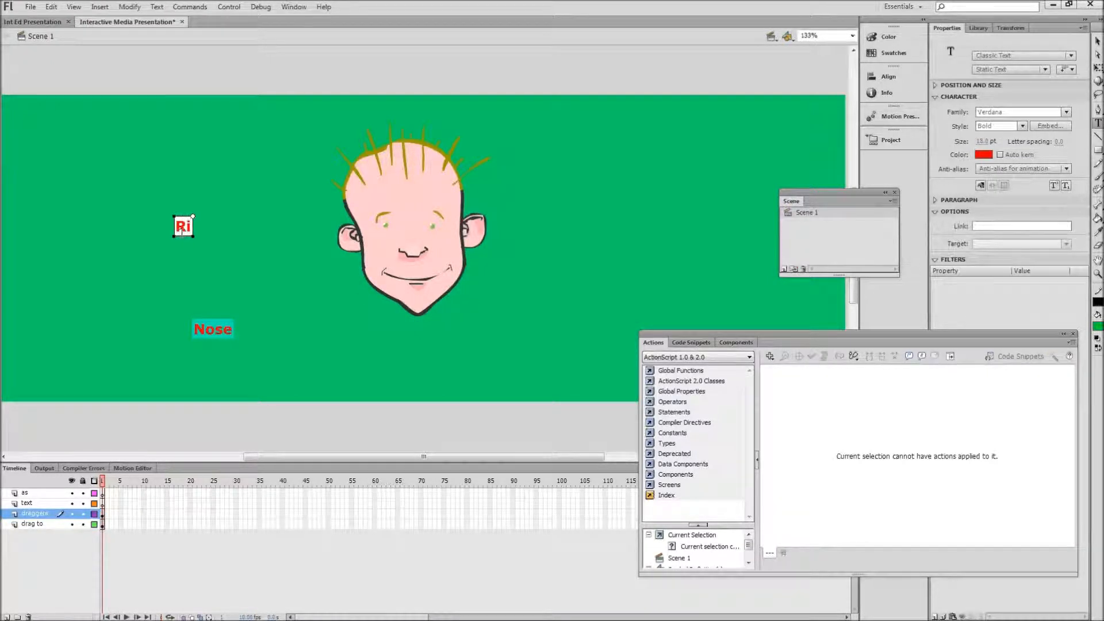
{"action": "type", "text": "ght Ear"}
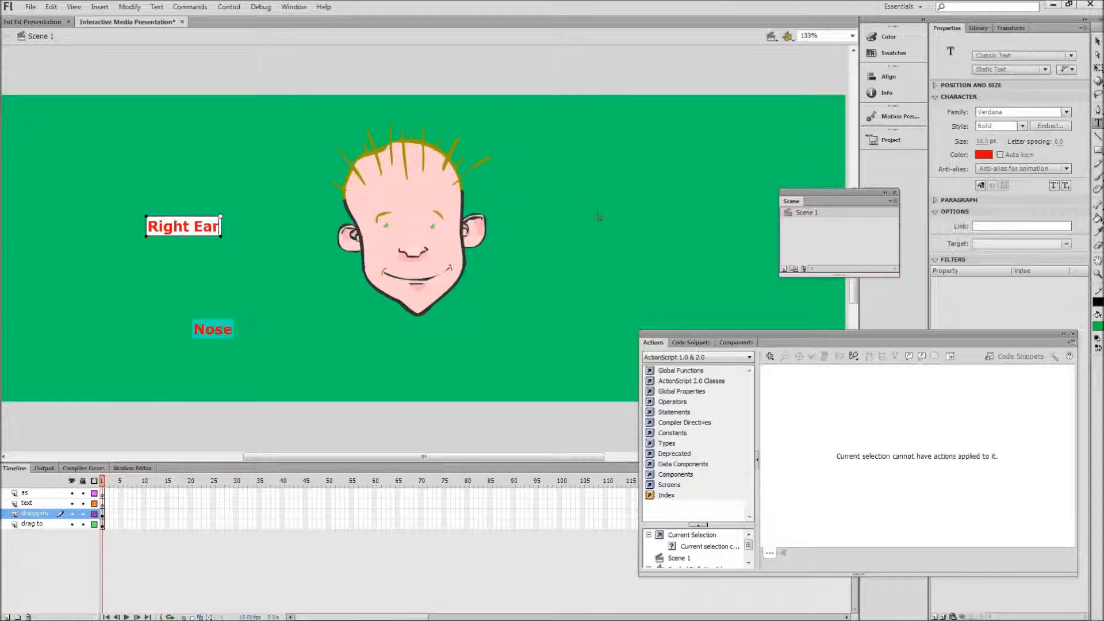
{"action": "left_click", "coordinate": [1098, 42]}
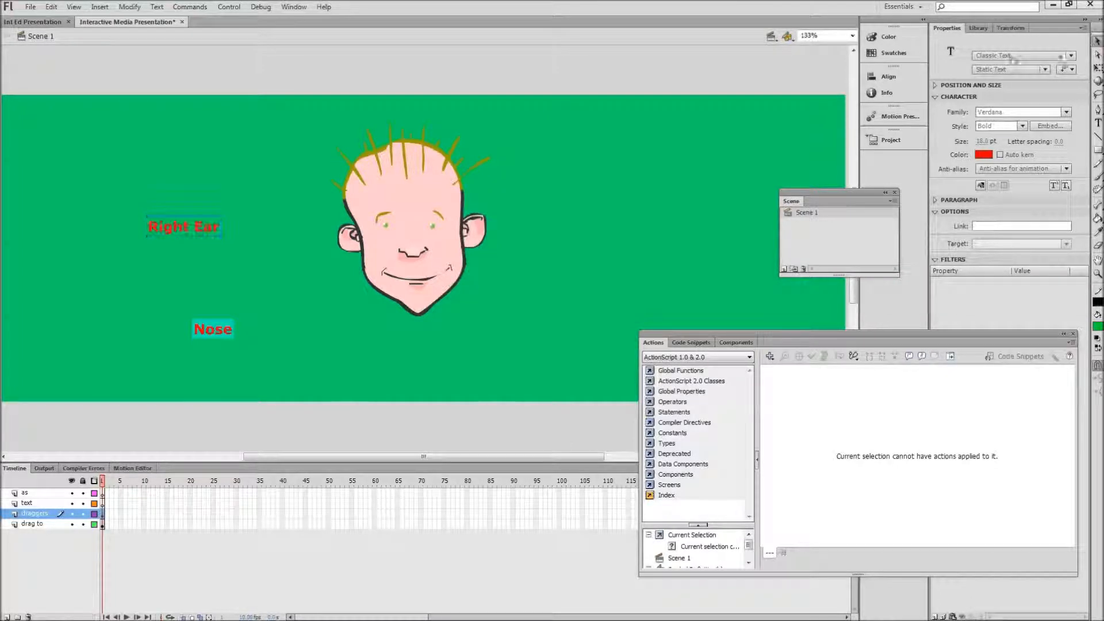
Step: Convert the Right Ear label to a movie clip symbol named "right ear"
{"action": "right_click", "coordinate": [205, 225]}
{"action": "left_click", "coordinate": [248, 499]}
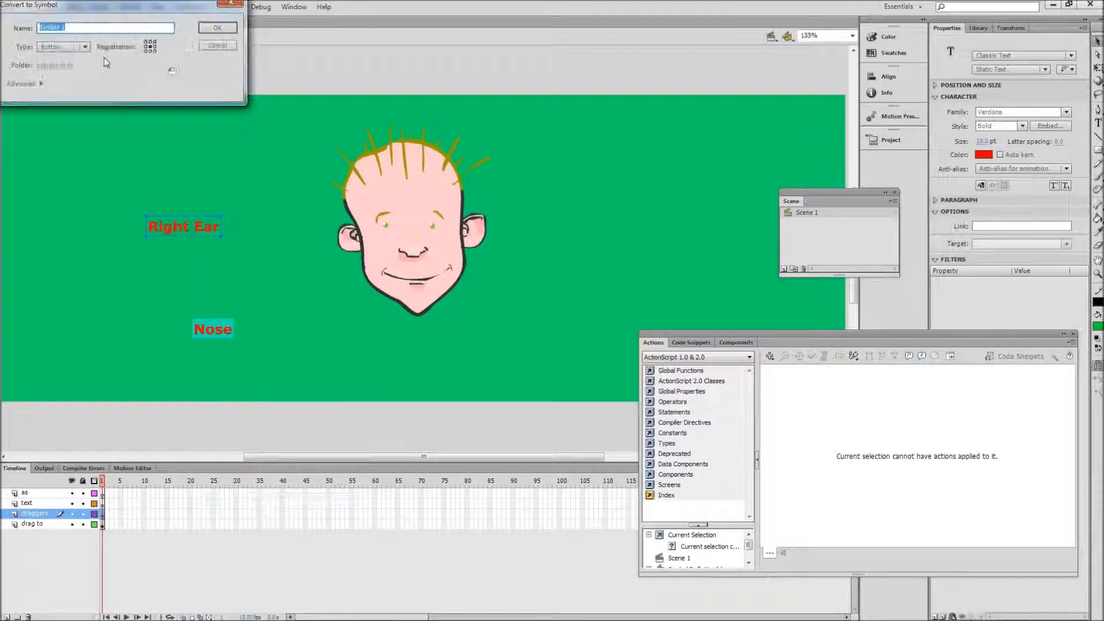
{"action": "type", "text": "right ear"}
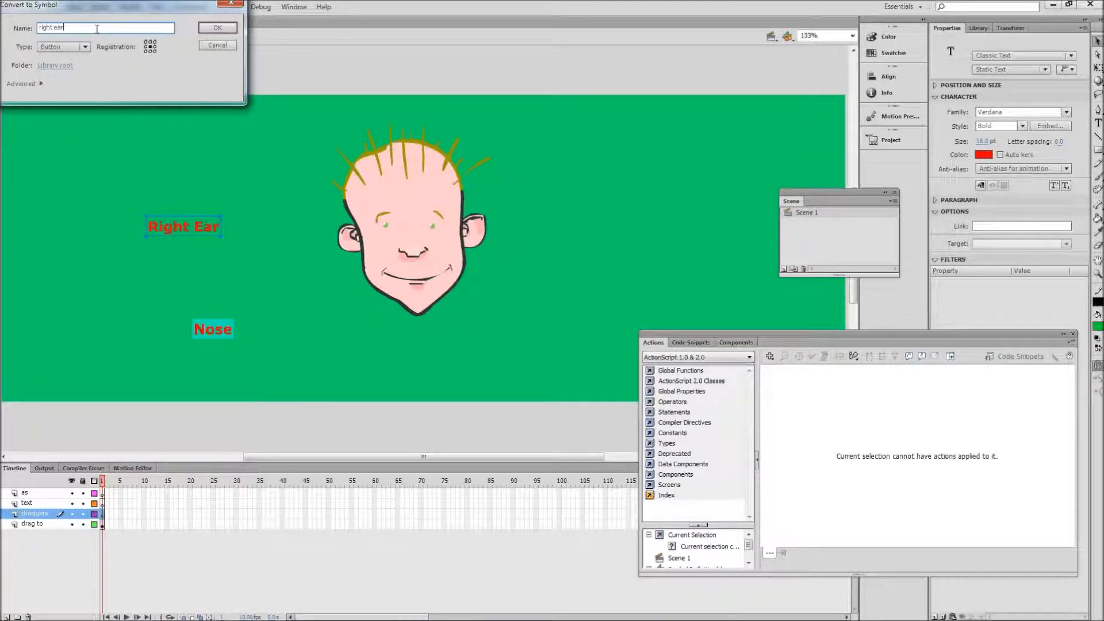
{"action": "left_click", "coordinate": [84, 47]}
{"action": "left_click", "coordinate": [67, 56]}
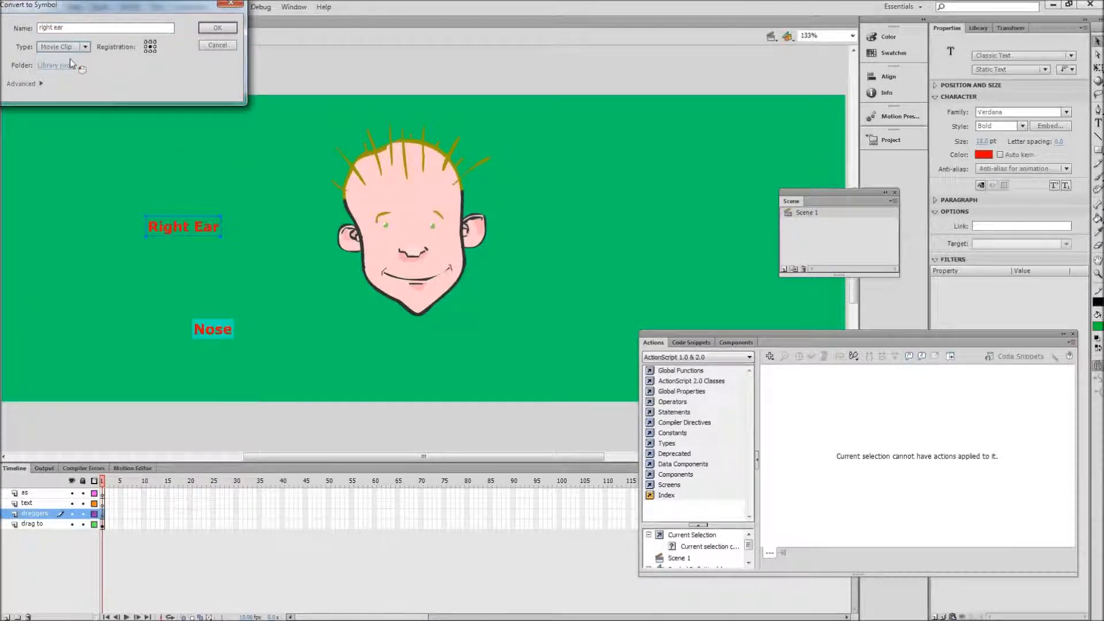
{"action": "left_click", "coordinate": [216, 27]}
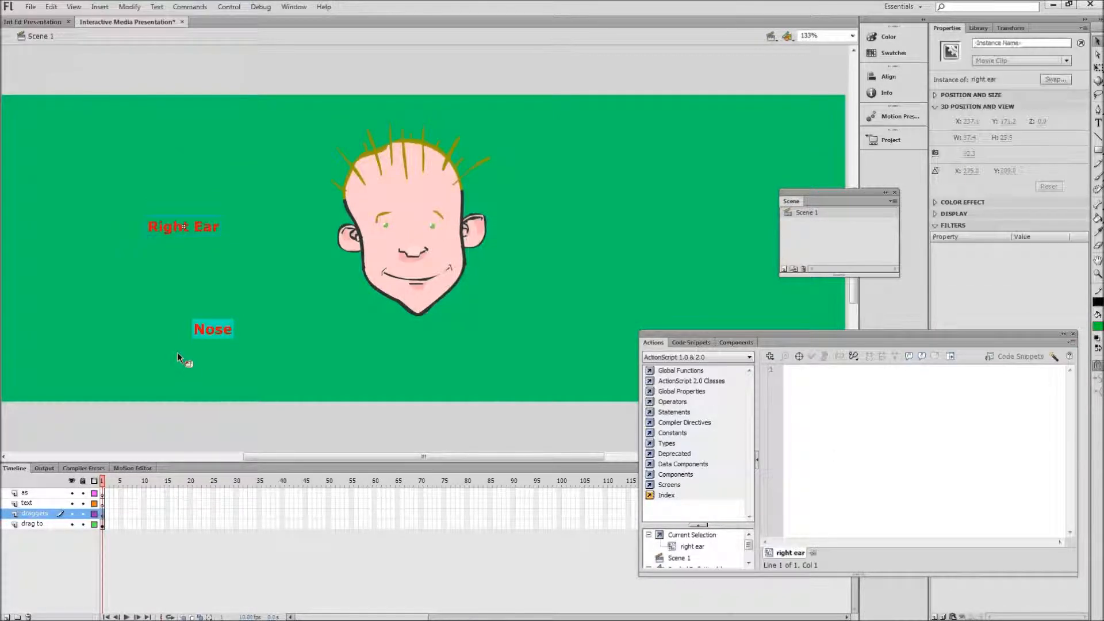
Step: Inside the right ear clip, add a layer beneath the text layer and draw a green rectangle covering the label's area
{"action": "double_click", "coordinate": [196, 228]}
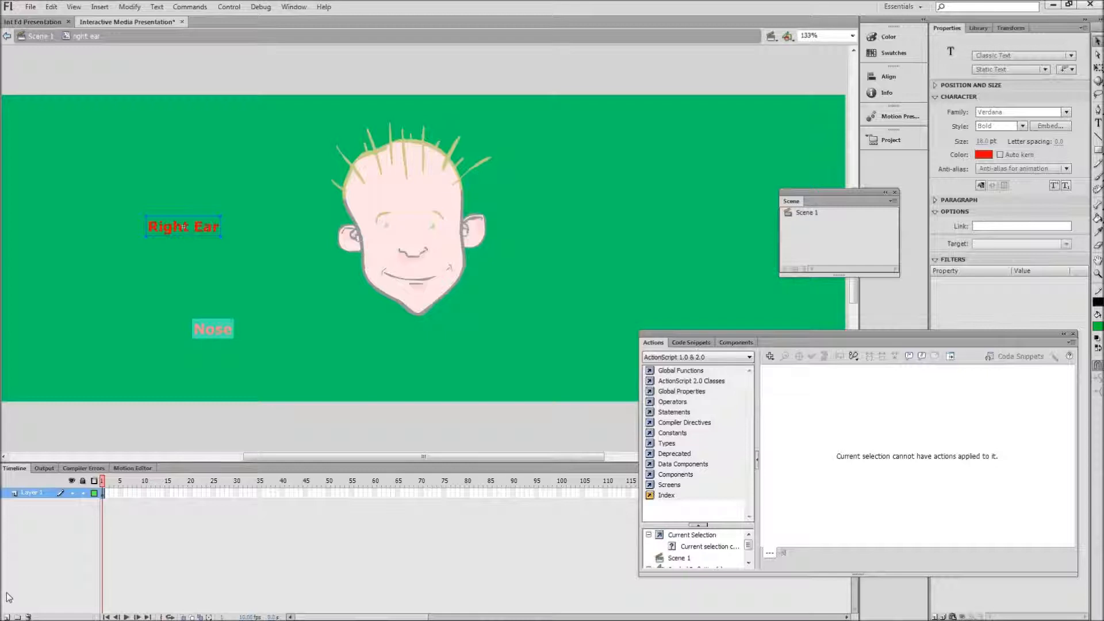
{"action": "left_click", "coordinate": [4, 616]}
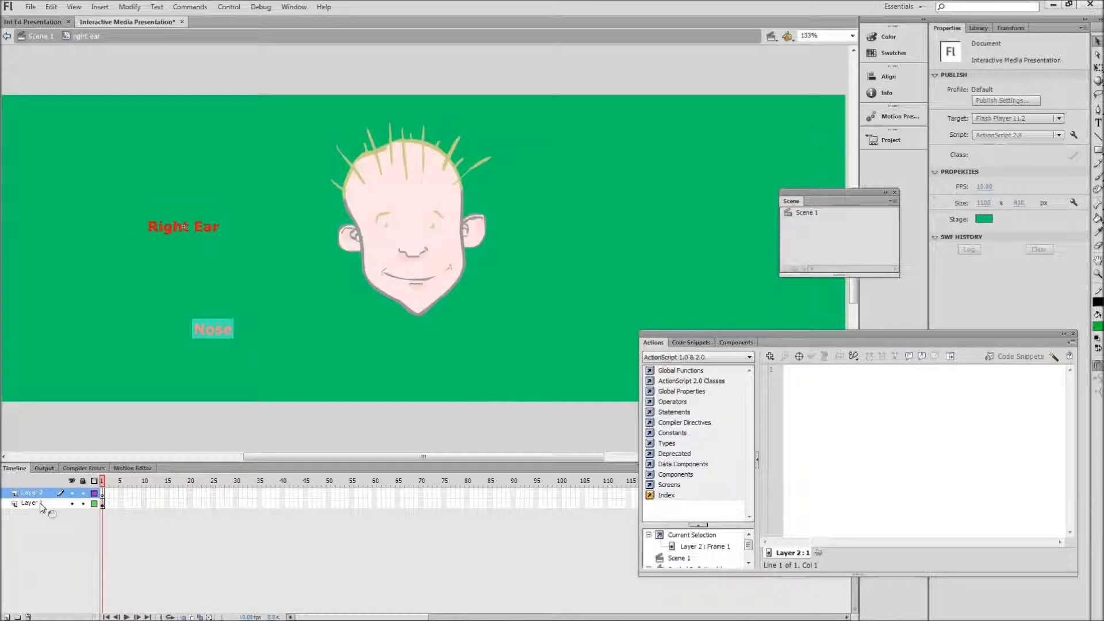
{"action": "left_click_drag", "start_coordinate": [41, 496], "coordinate": [52, 513]}
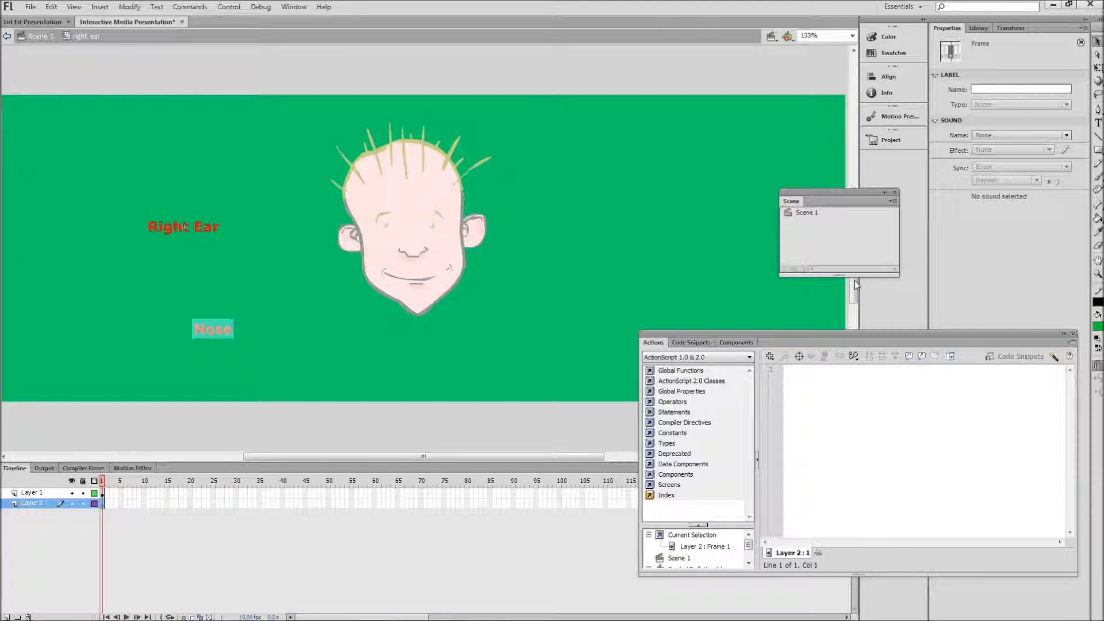
{"action": "left_click", "coordinate": [1098, 149]}
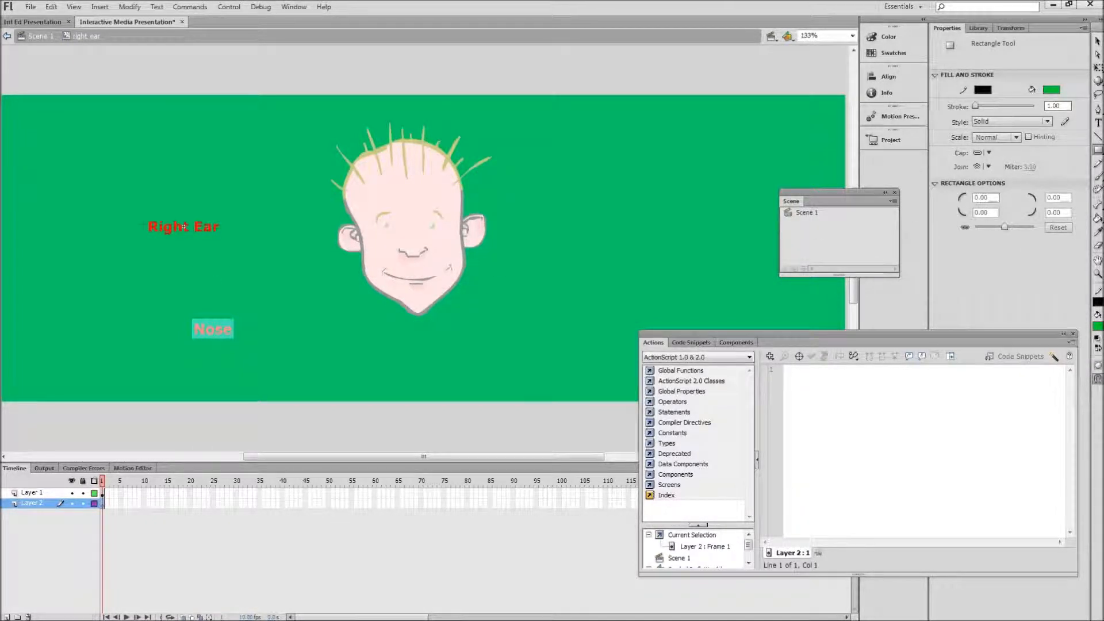
{"action": "left_click_drag", "start_coordinate": [148, 218], "coordinate": [222, 236]}
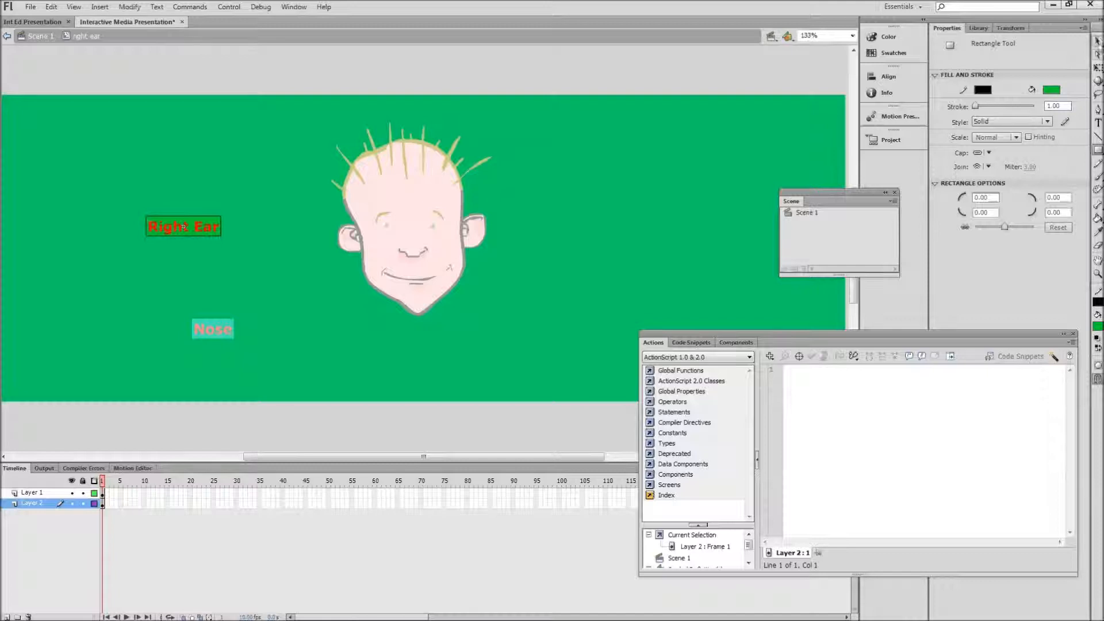
{"action": "left_click", "coordinate": [1097, 41]}
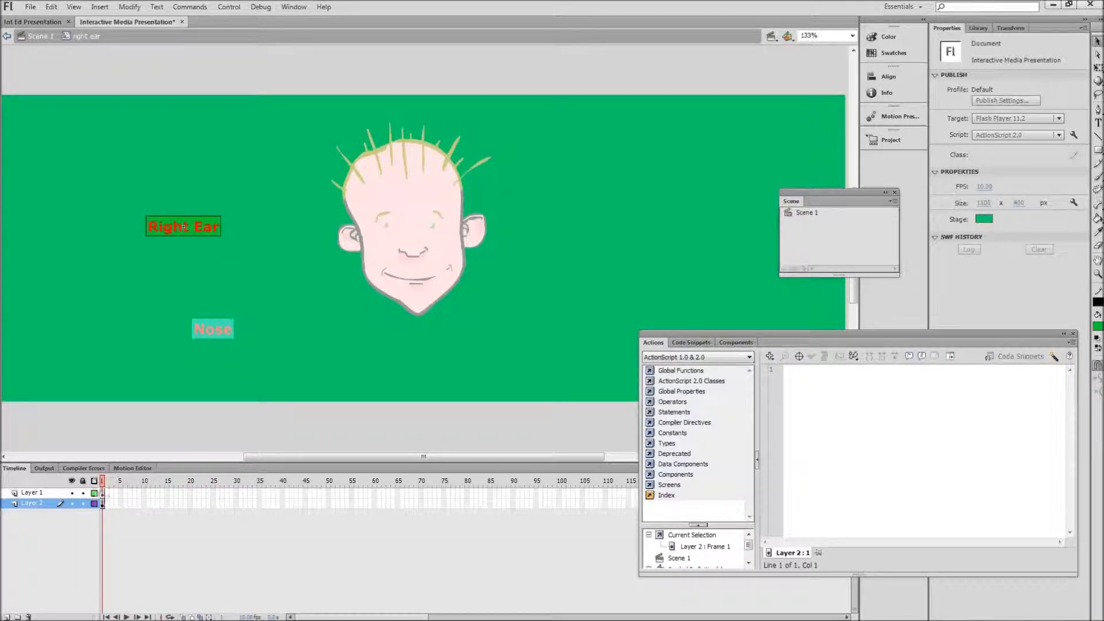
Step: Lock the text layer and convert the rectangle behind the label to a button symbol named "r ear button"
{"action": "left_click", "coordinate": [82, 493]}
{"action": "key", "text": "ctrl+a"}
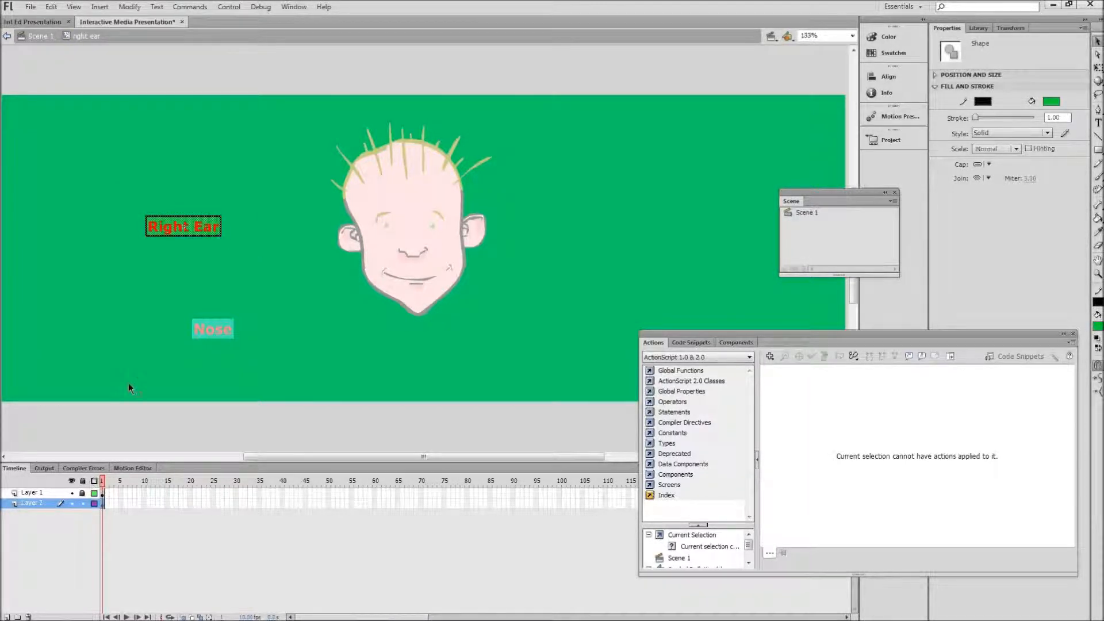
{"action": "right_click", "coordinate": [207, 224]}
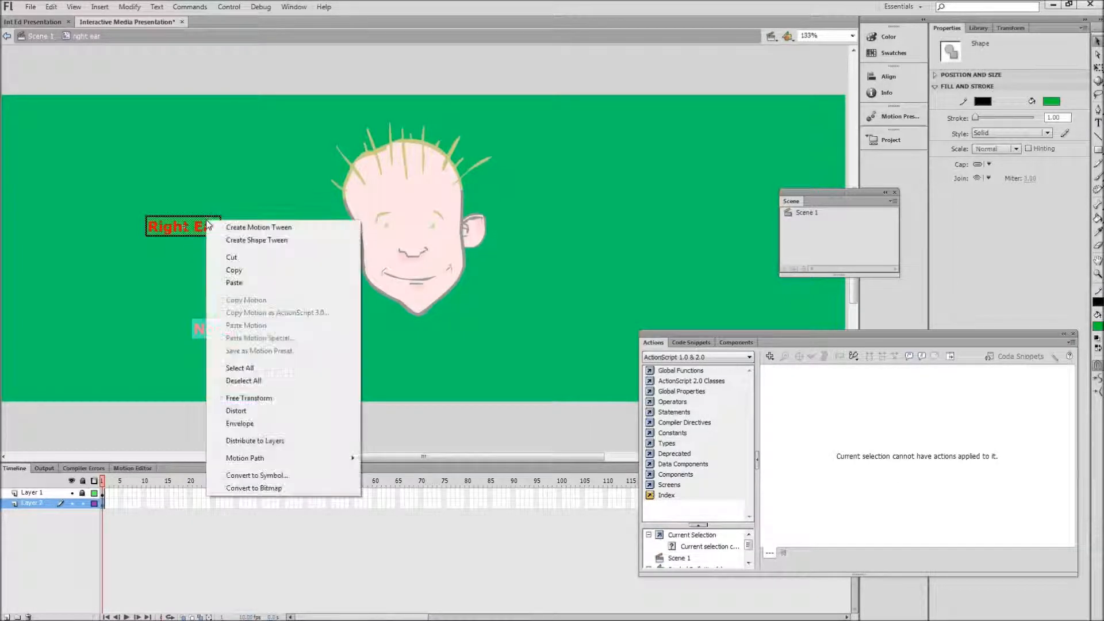
{"action": "left_click", "coordinate": [242, 475]}
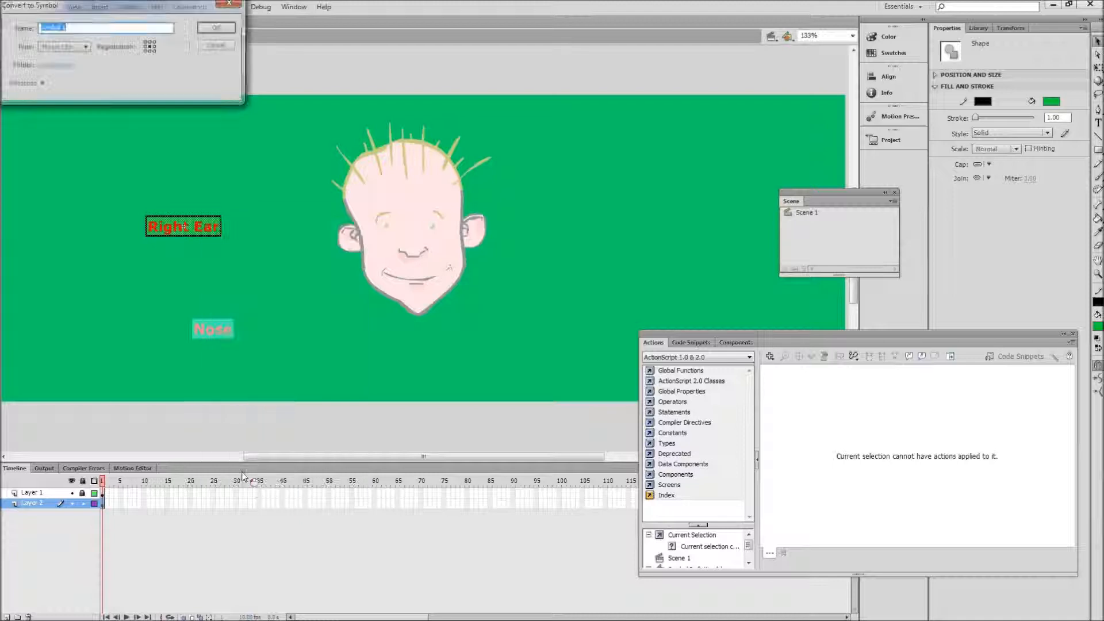
{"action": "left_click", "coordinate": [87, 50]}
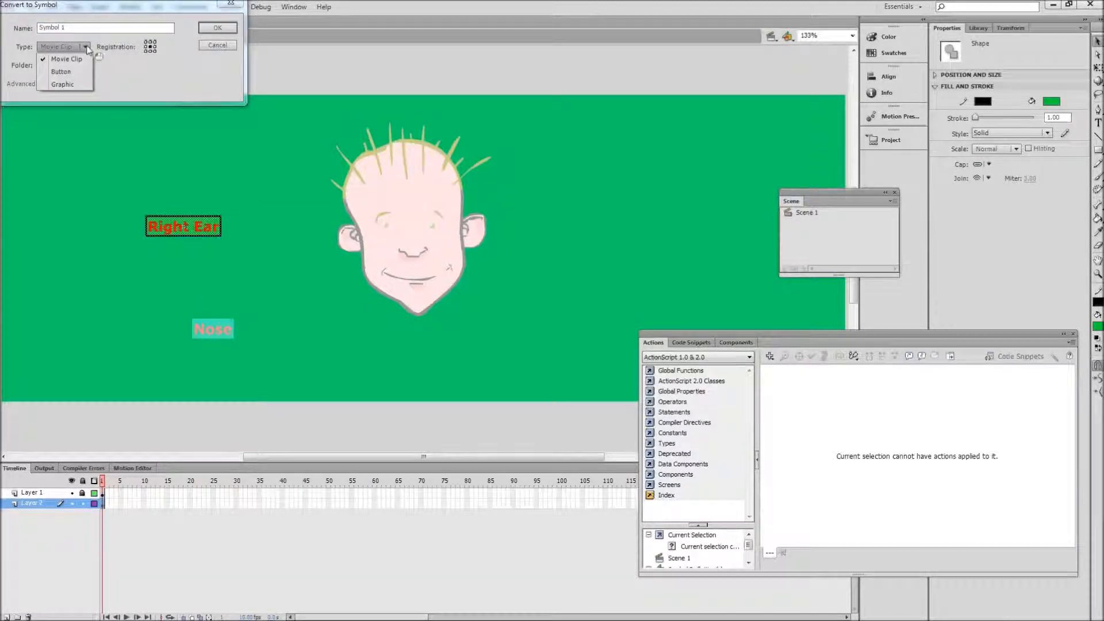
{"action": "left_click", "coordinate": [75, 70]}
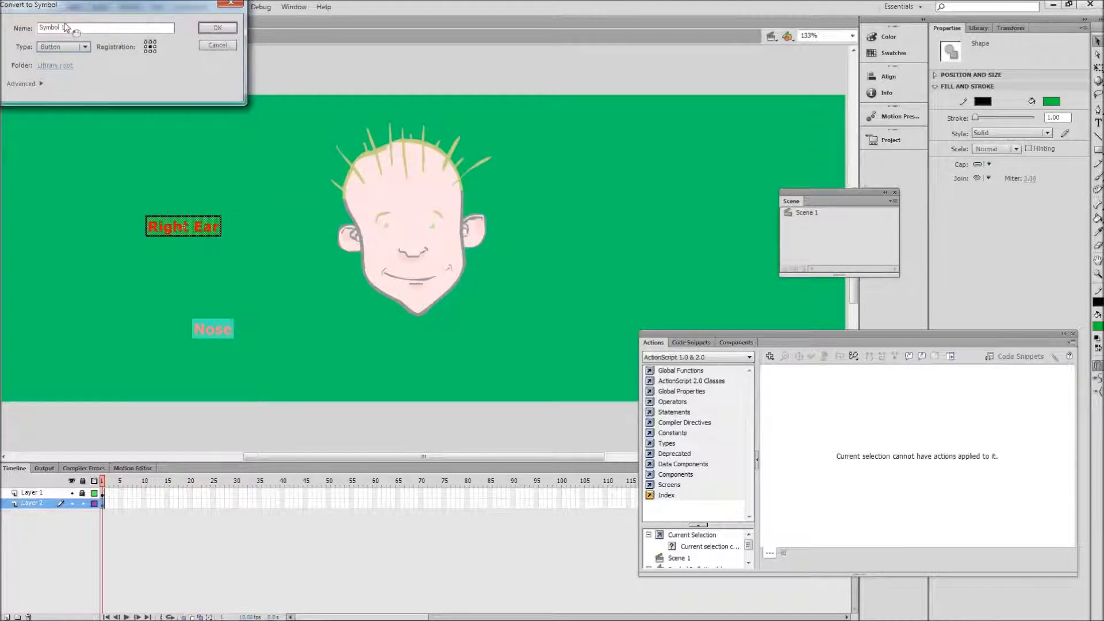
{"action": "left_click_drag", "start_coordinate": [66, 27], "coordinate": [42, 28]}
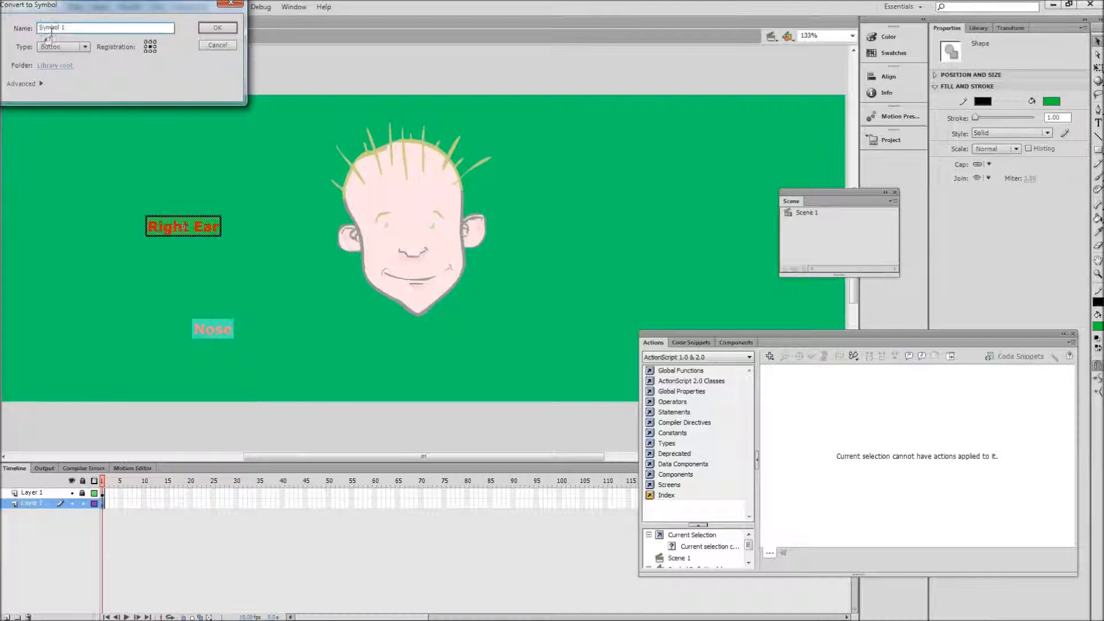
{"action": "type", "text": "r ear button"}
{"action": "left_click", "coordinate": [216, 29]}
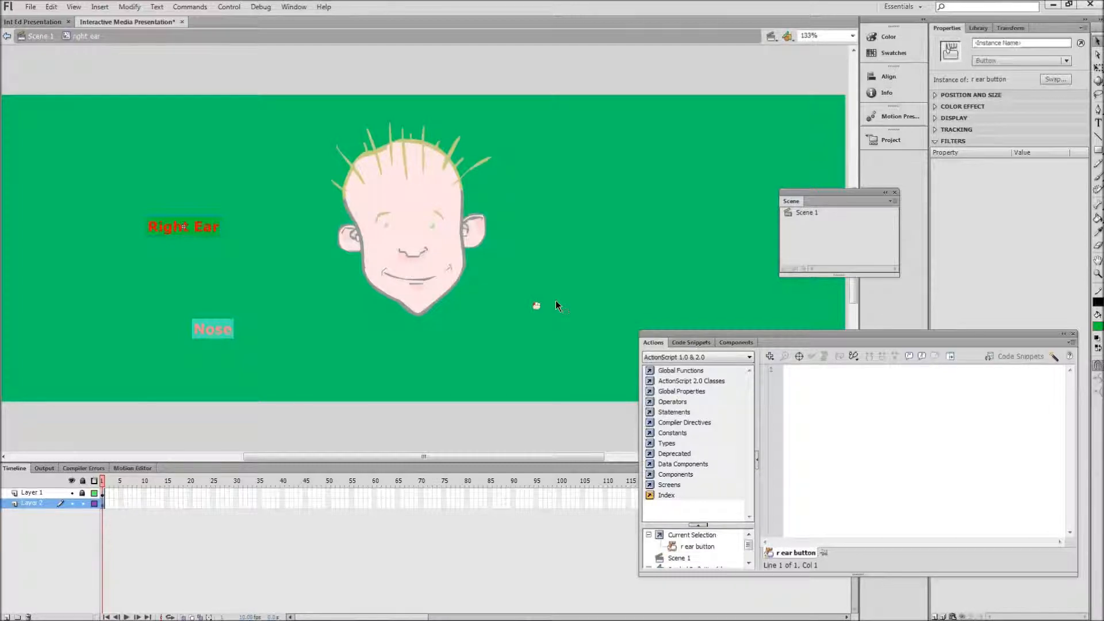
{"action": "left_click", "coordinate": [789, 375]}
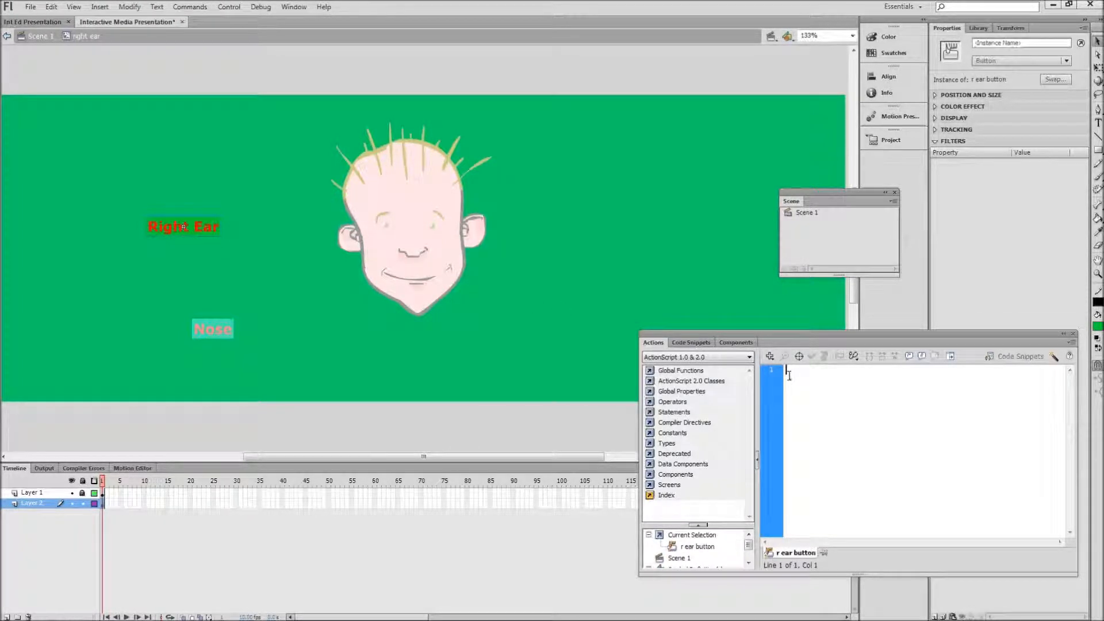
{"action": "right_click", "coordinate": [790, 375]}
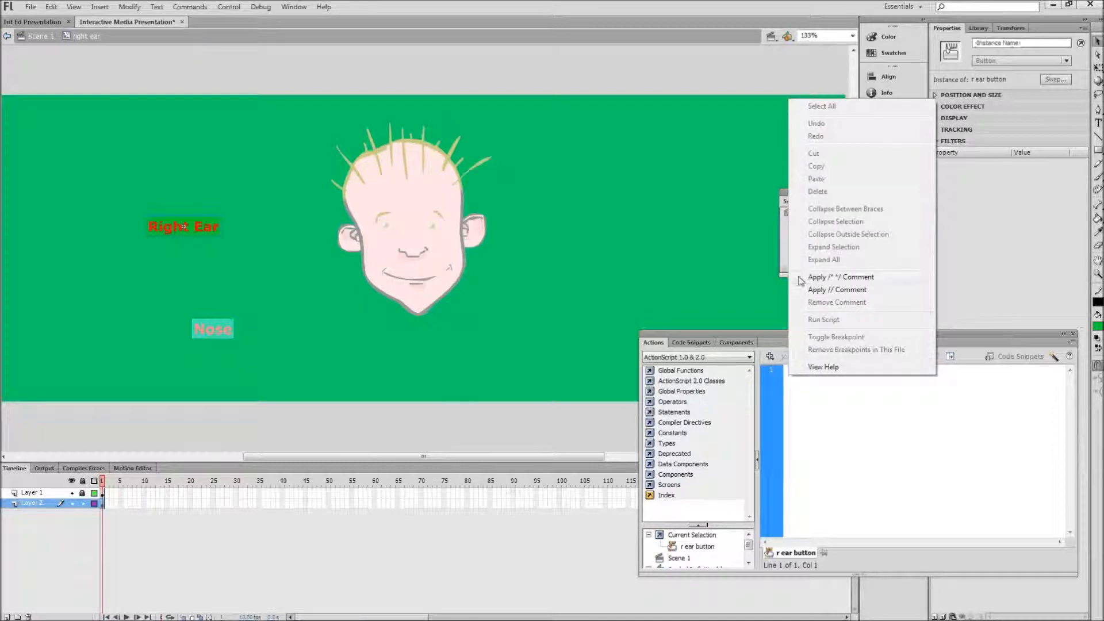
{"action": "left_click", "coordinate": [839, 449]}
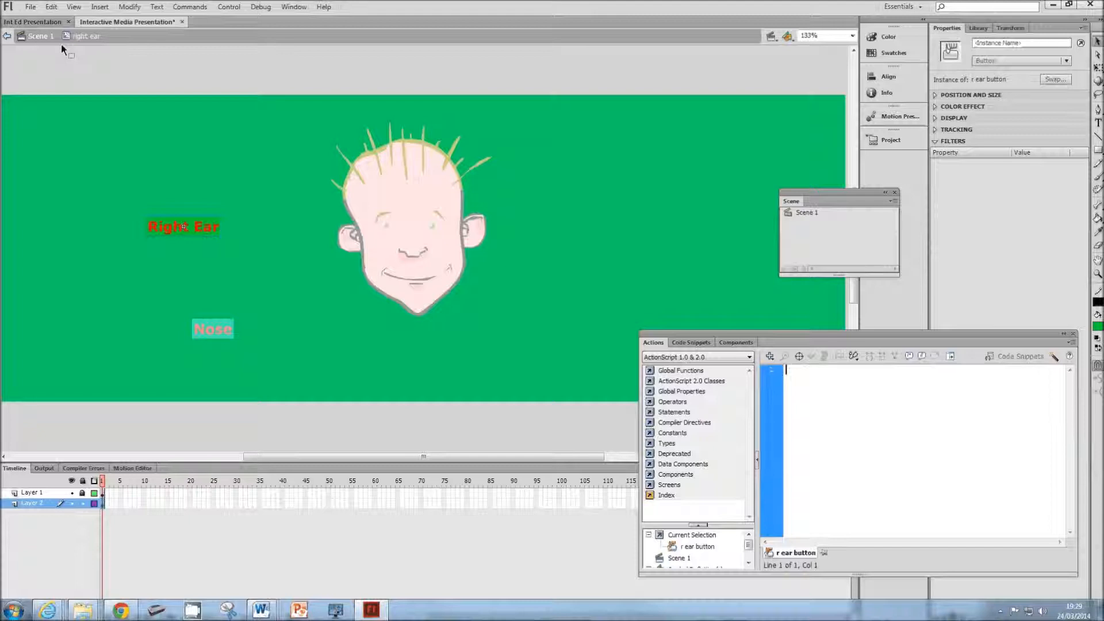
Step: Return to Scene 1, open the Nose label clip and copy the entire script of its nose dragger button
{"action": "left_click", "coordinate": [47, 37]}
{"action": "left_click", "coordinate": [220, 331]}
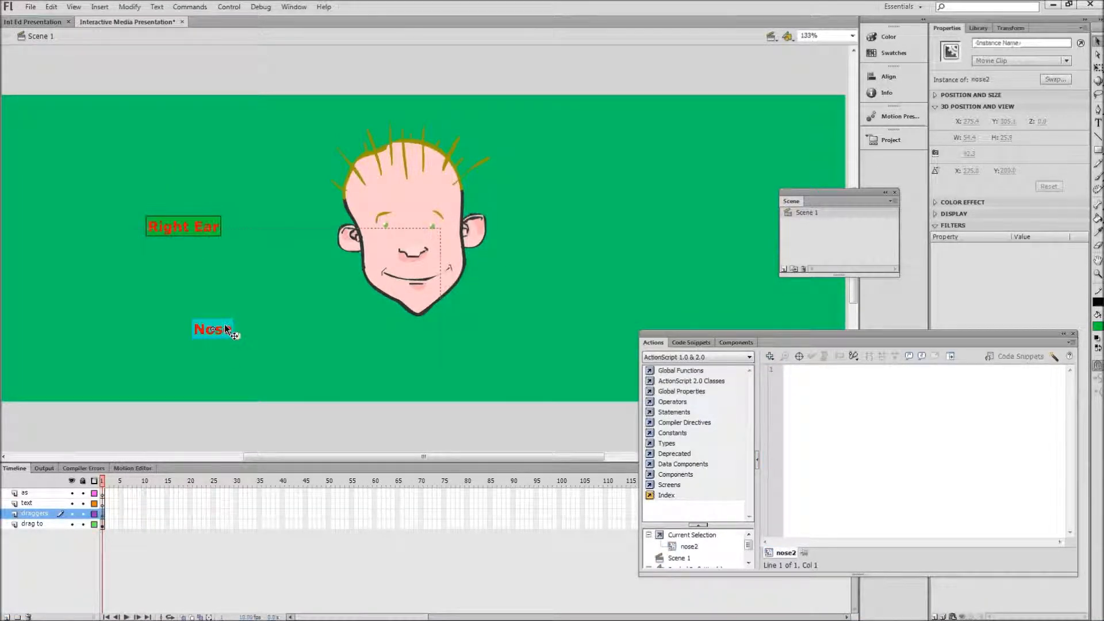
{"action": "double_click", "coordinate": [224, 324]}
{"action": "left_click", "coordinate": [794, 511]}
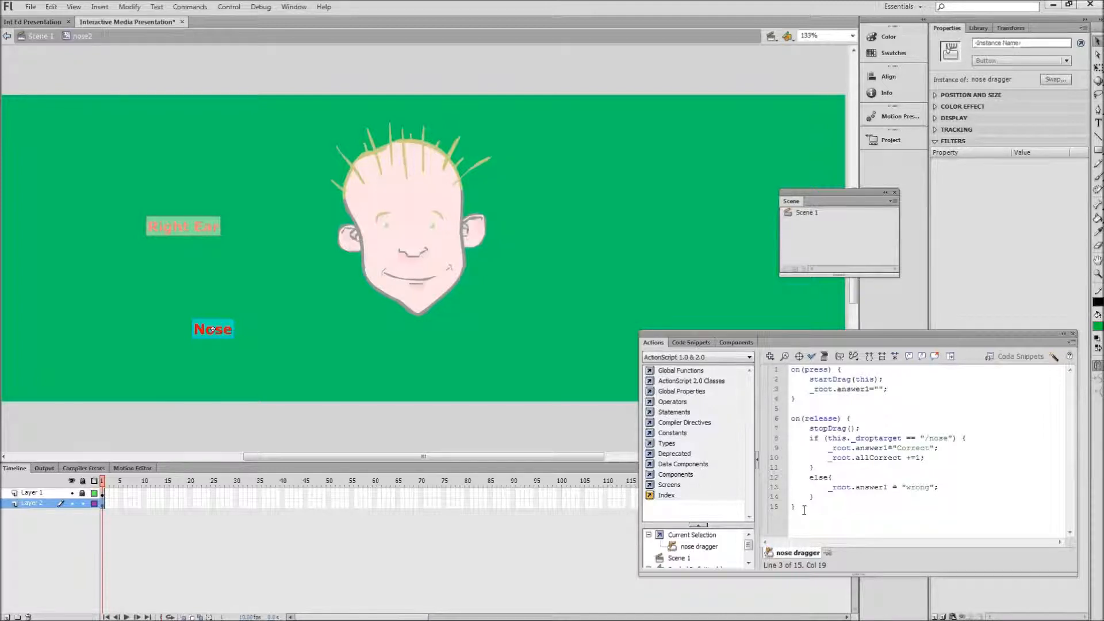
{"action": "key", "text": "ctrl+a"}
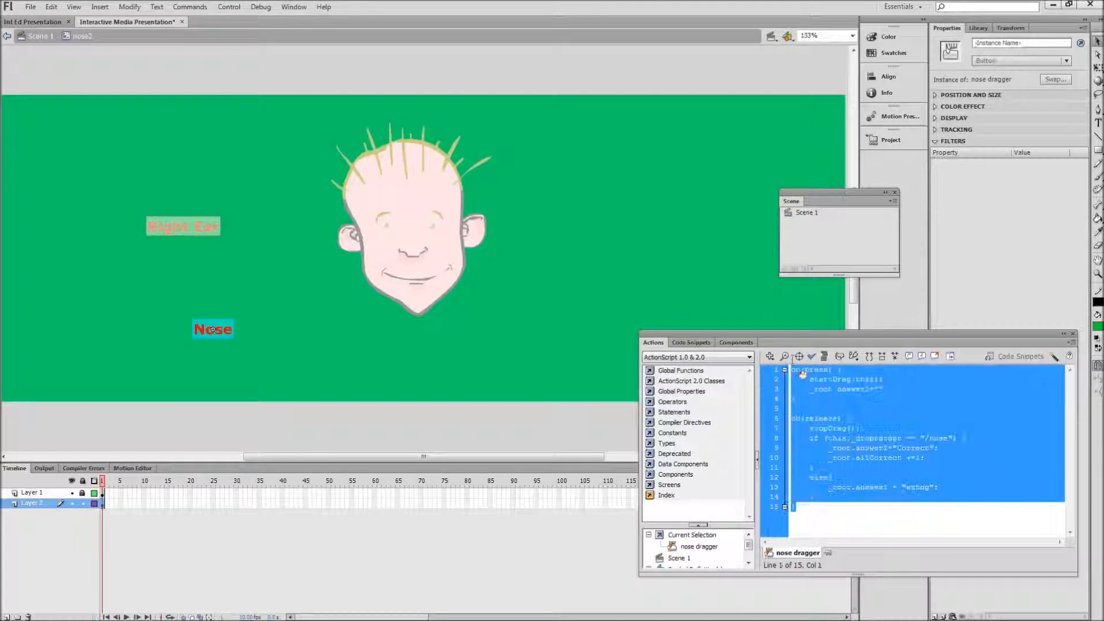
{"action": "right_click", "coordinate": [852, 384]}
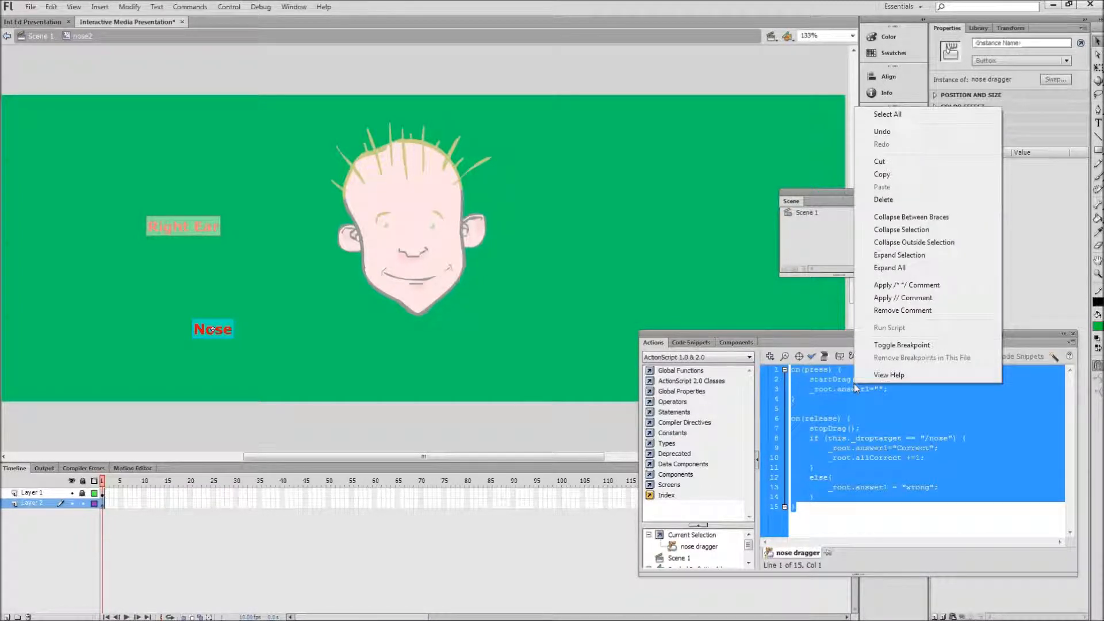
{"action": "left_click", "coordinate": [879, 174]}
Step: Return to Scene 1, open the Right Ear label clip and paste the copied script onto its r ear button
{"action": "left_click", "coordinate": [32, 37]}
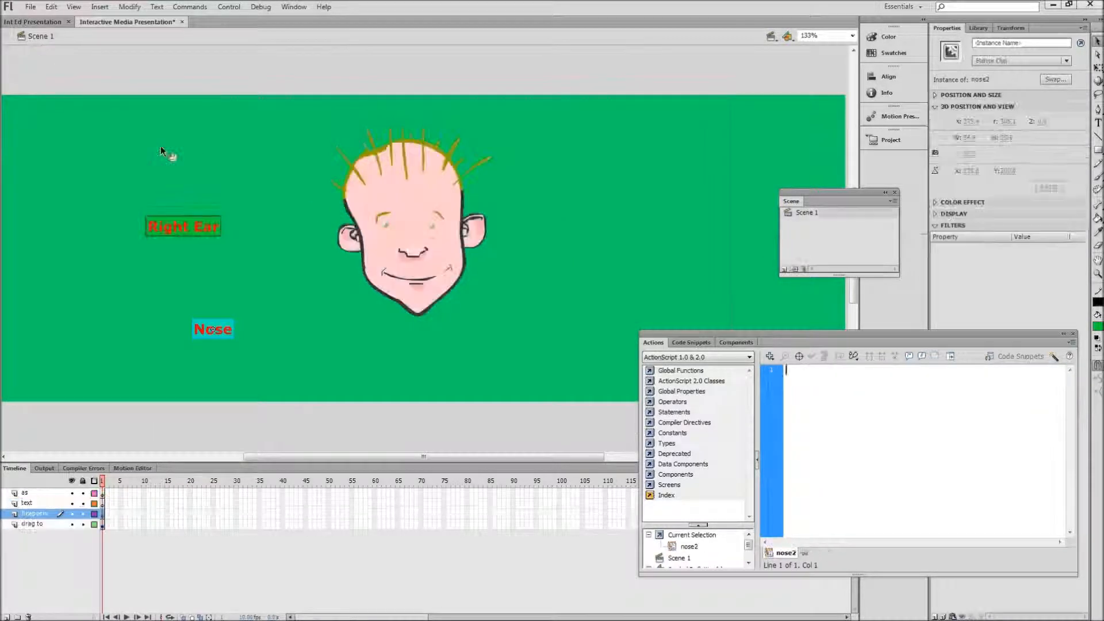
{"action": "left_click", "coordinate": [213, 216]}
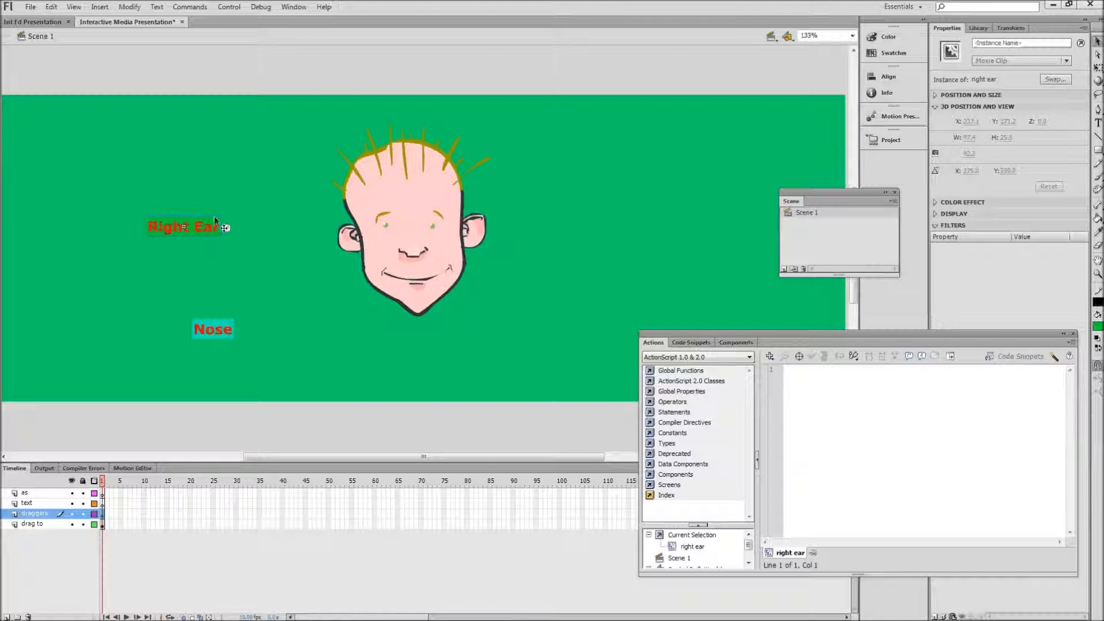
{"action": "double_click", "coordinate": [214, 216]}
{"action": "left_click", "coordinate": [198, 268]}
{"action": "left_click", "coordinate": [200, 234]}
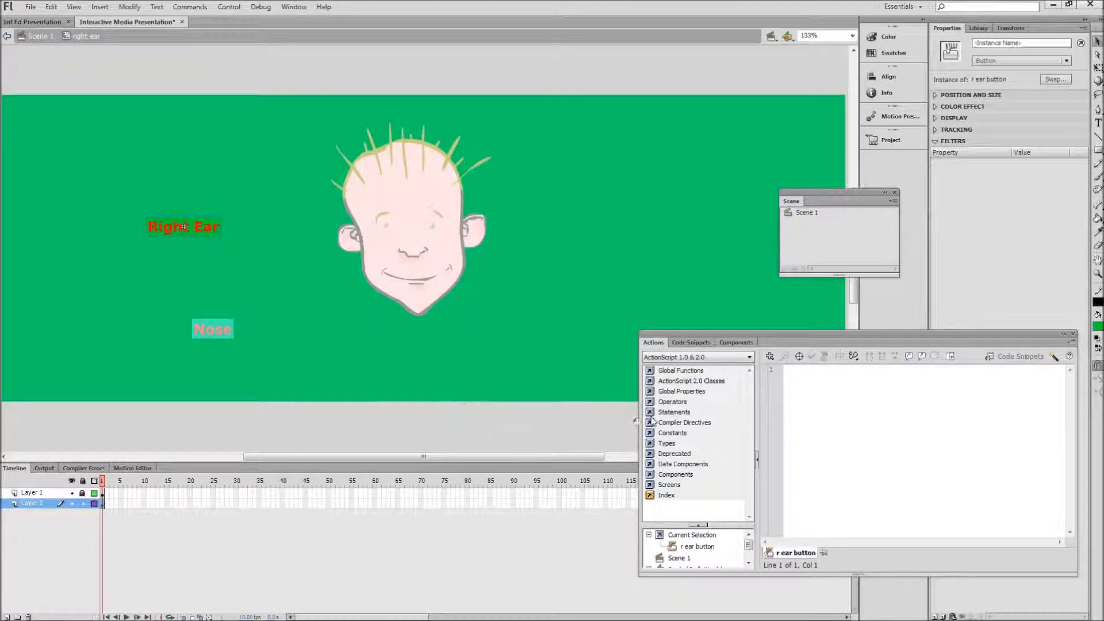
{"action": "left_click", "coordinate": [804, 391]}
{"action": "right_click", "coordinate": [797, 384]}
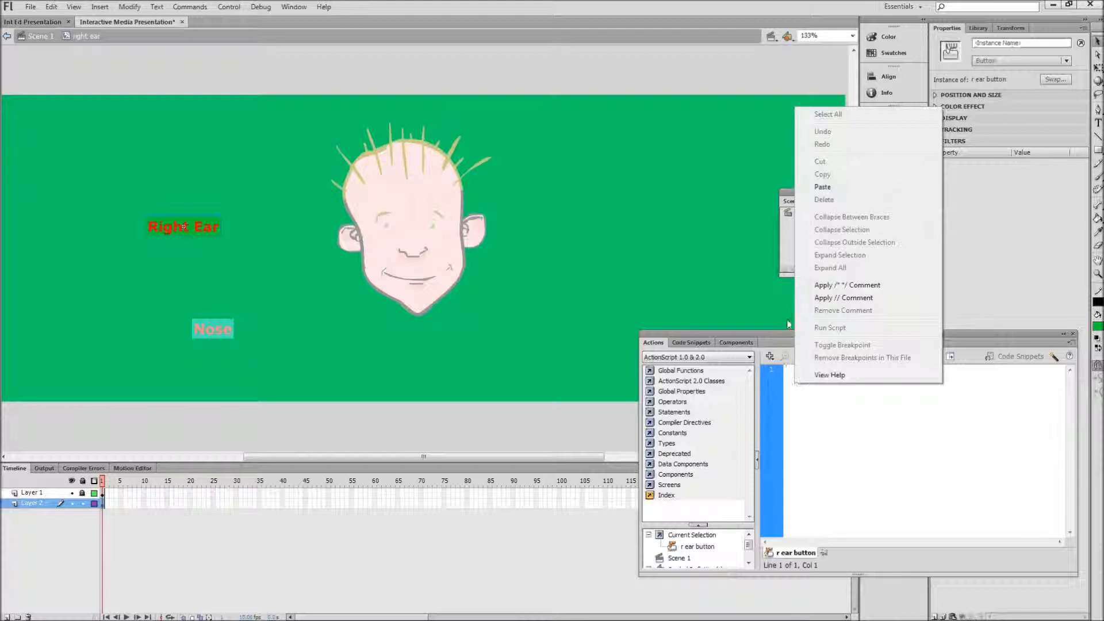
{"action": "left_click", "coordinate": [823, 187]}
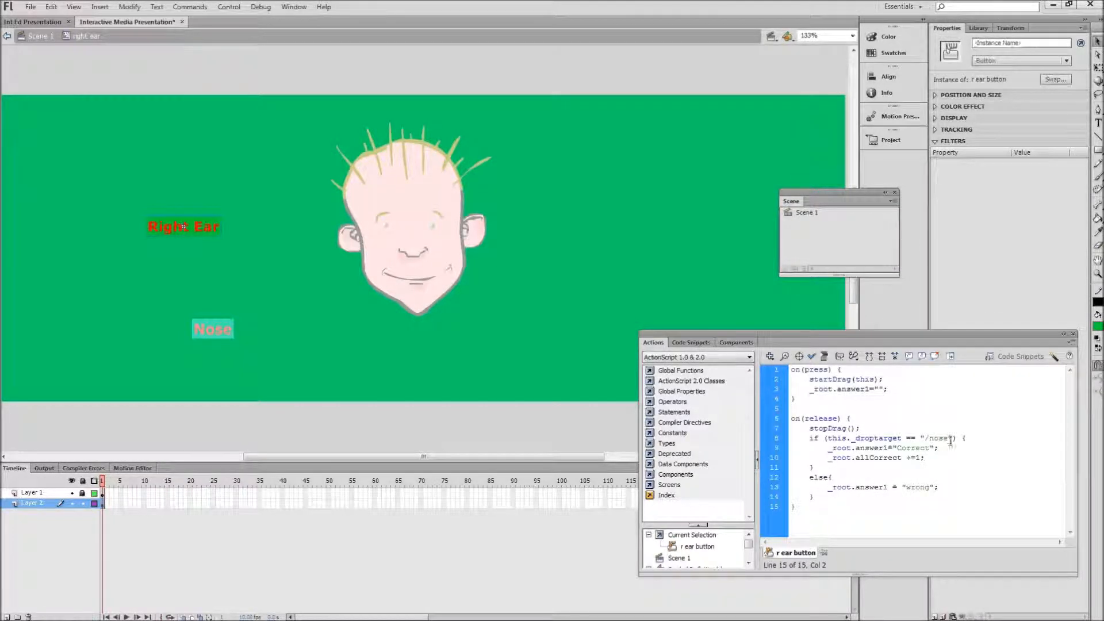
Step: Delete nose from the _droptarget check in the r ear button's script, and copy the face's right ear instance name in Scene 1
{"action": "left_click_drag", "start_coordinate": [950, 439], "coordinate": [930, 440]}
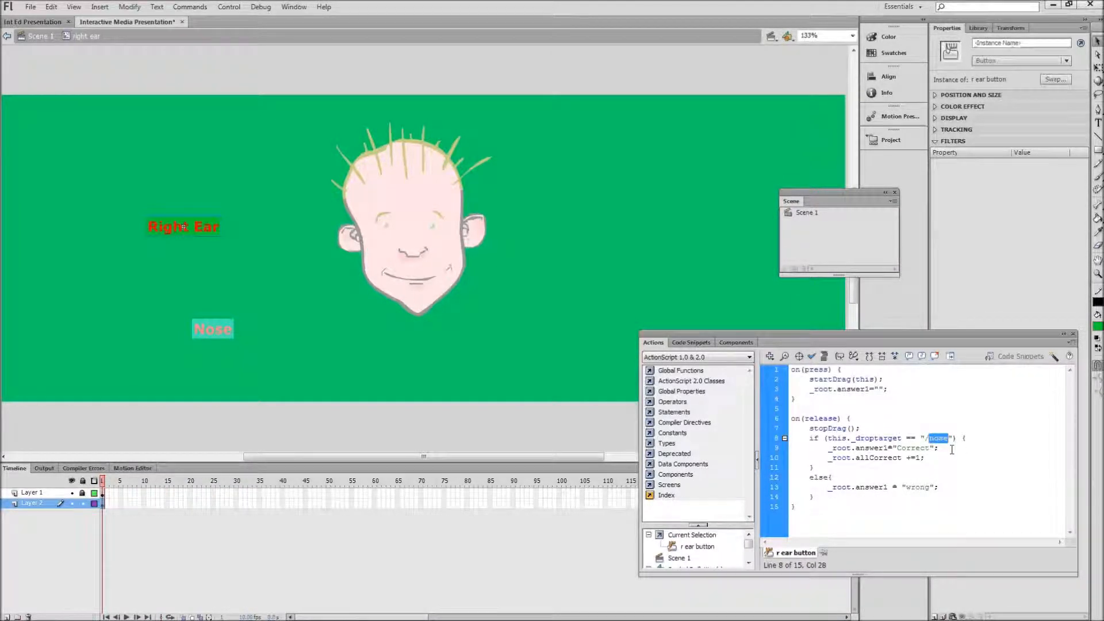
{"action": "key", "text": "BackSpace"}
{"action": "left_click", "coordinate": [38, 35]}
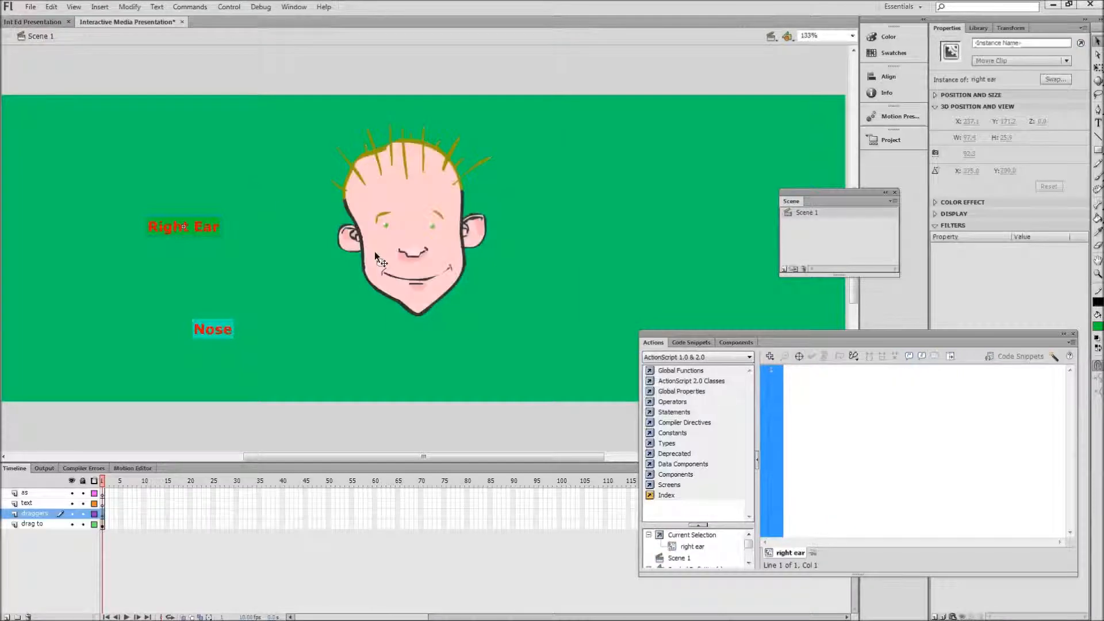
{"action": "left_click", "coordinate": [348, 241]}
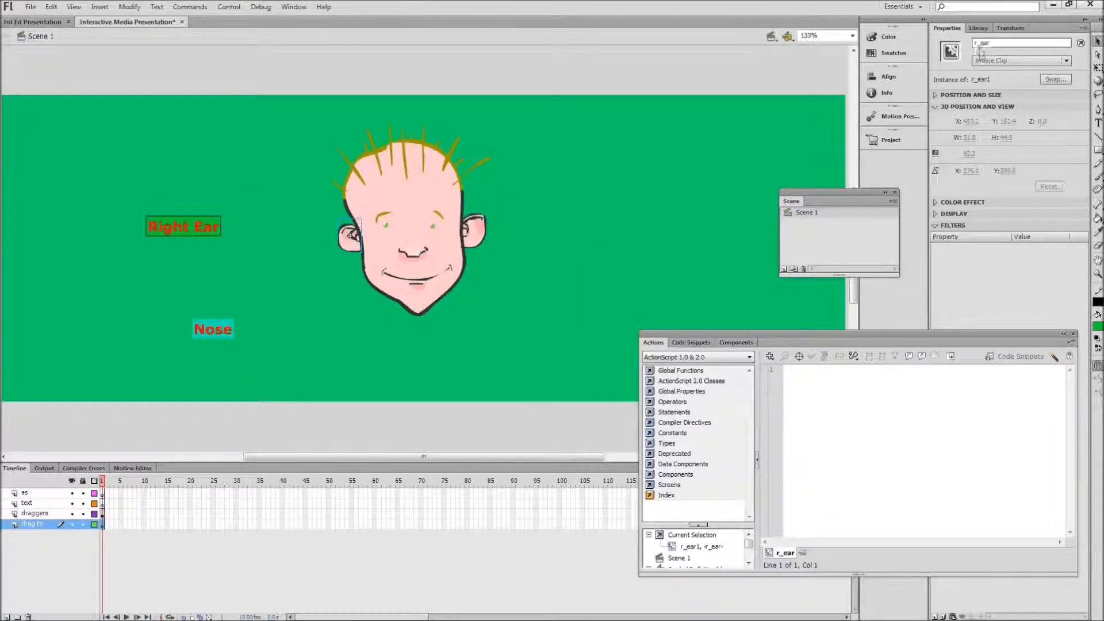
{"action": "left_click_drag", "start_coordinate": [1003, 43], "coordinate": [973, 44]}
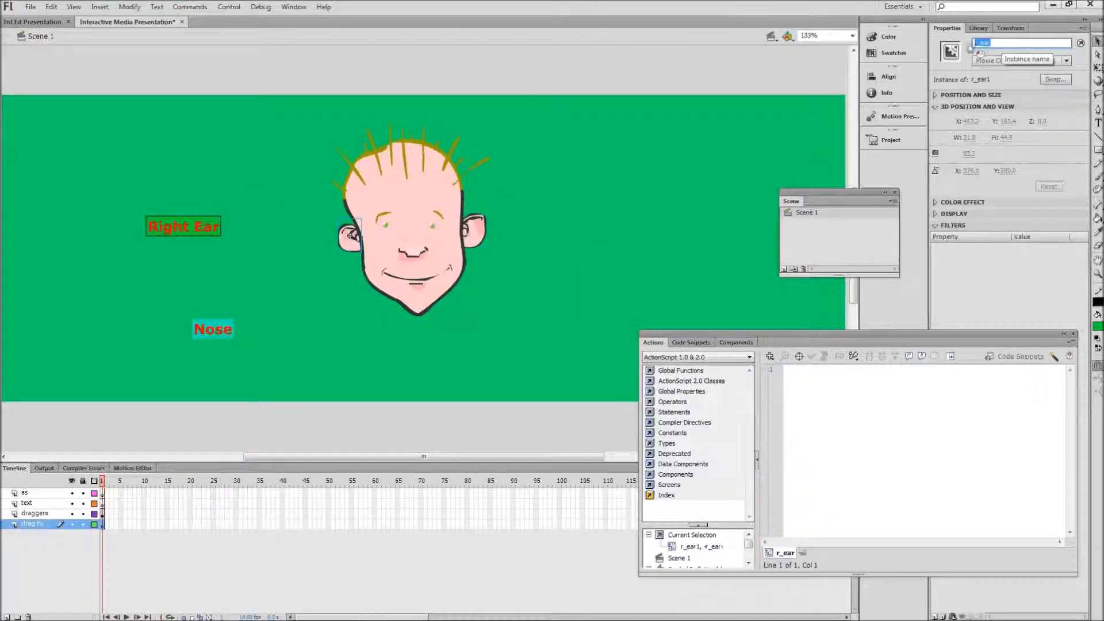
{"action": "right_click", "coordinate": [979, 43]}
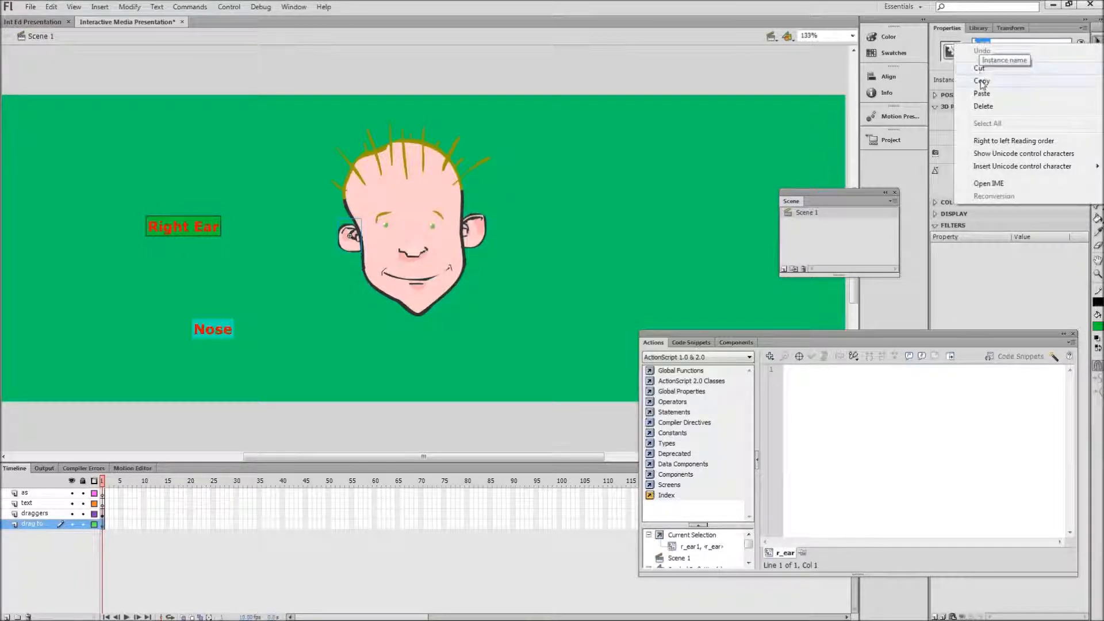
{"action": "left_click", "coordinate": [981, 75]}
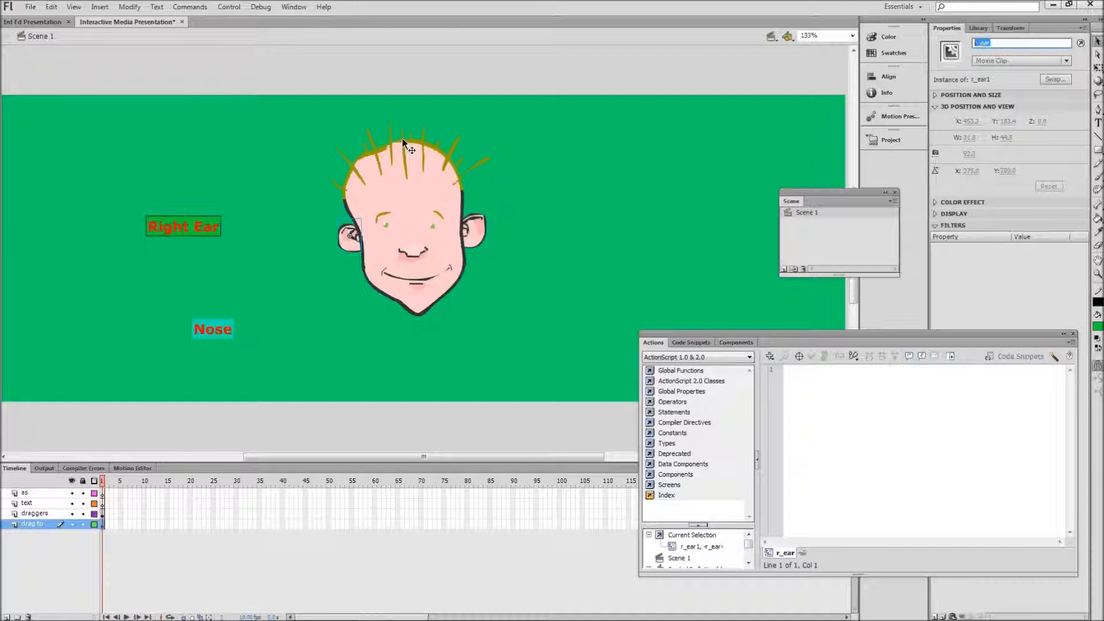
Step: Reopen the Right Ear label clip, paste r_ear after the slash in its button's _droptarget check, and return to Scene 1
{"action": "left_click", "coordinate": [192, 220]}
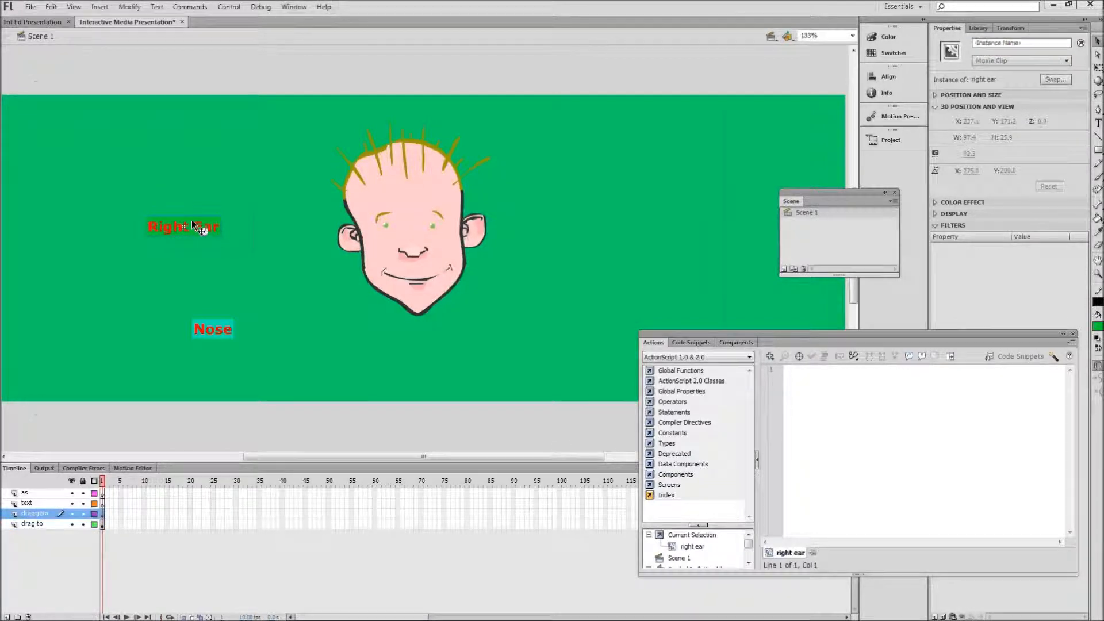
{"action": "double_click", "coordinate": [192, 220]}
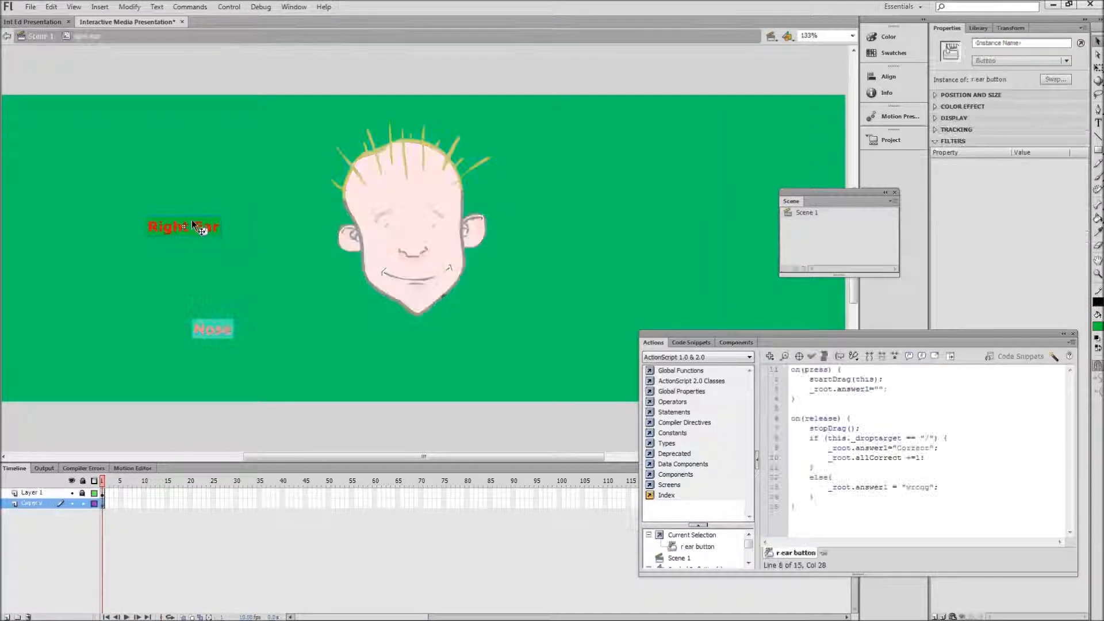
{"action": "left_click", "coordinate": [931, 437]}
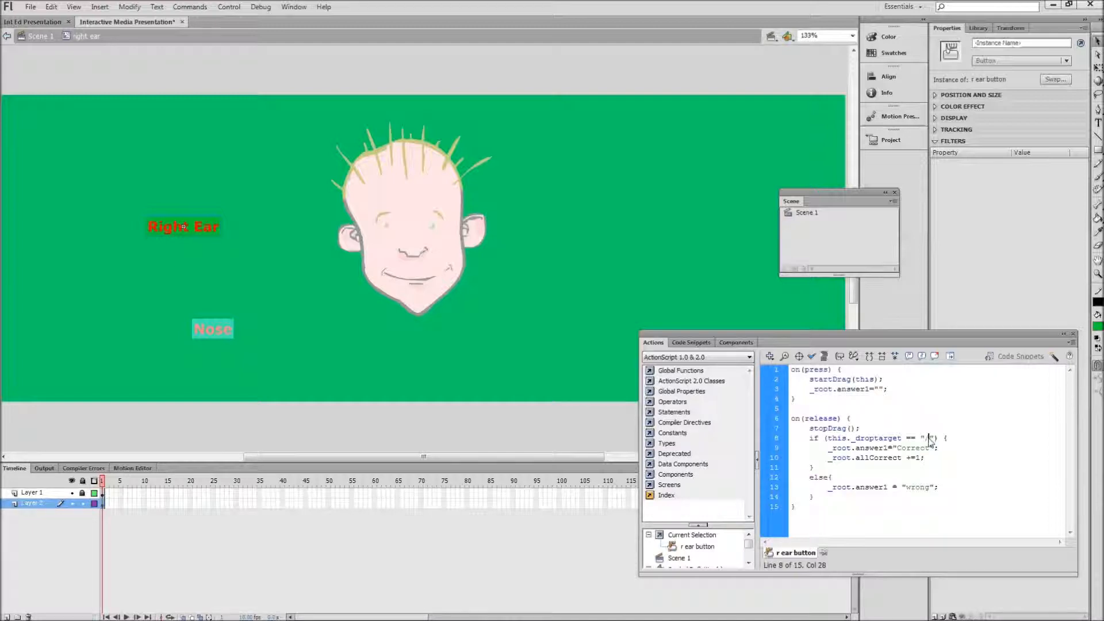
{"action": "right_click", "coordinate": [929, 440]}
{"action": "left_click", "coordinate": [955, 241]}
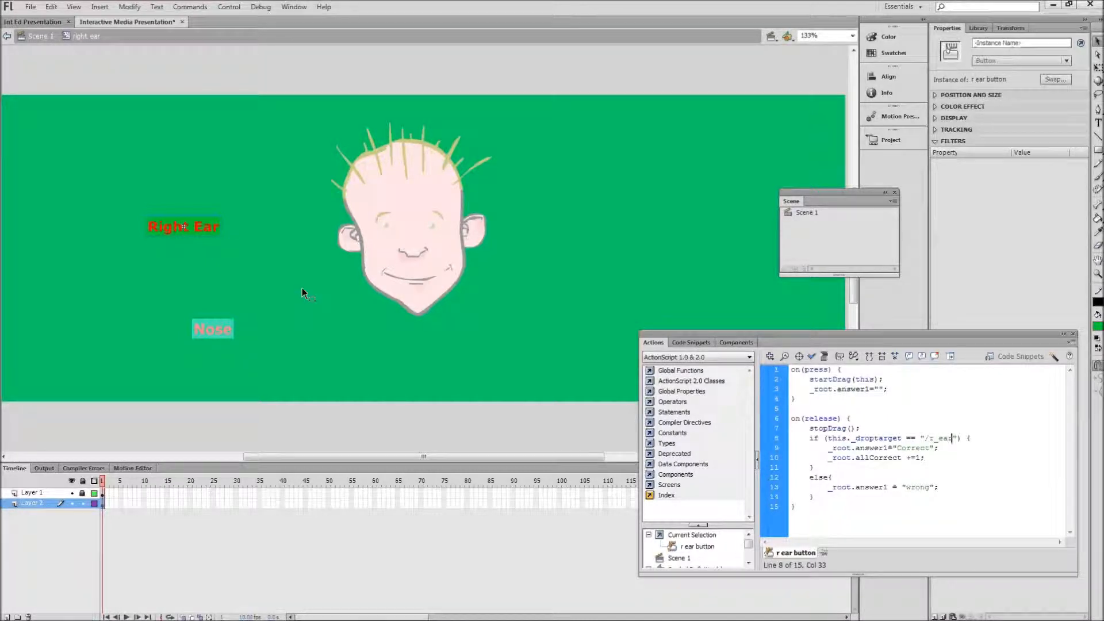
{"action": "left_click", "coordinate": [39, 36]}
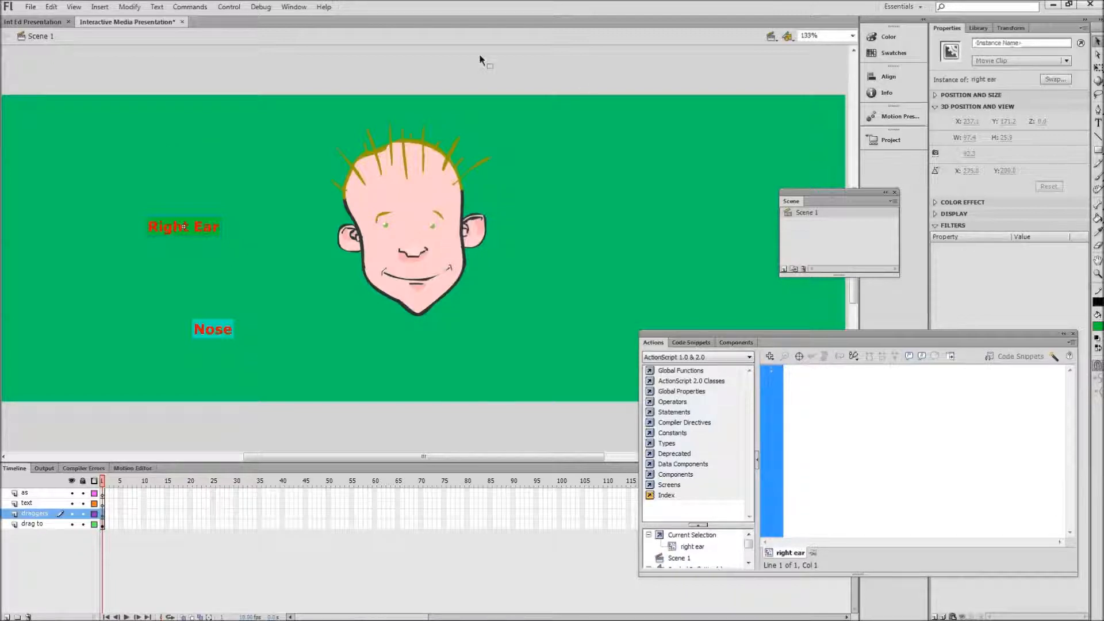
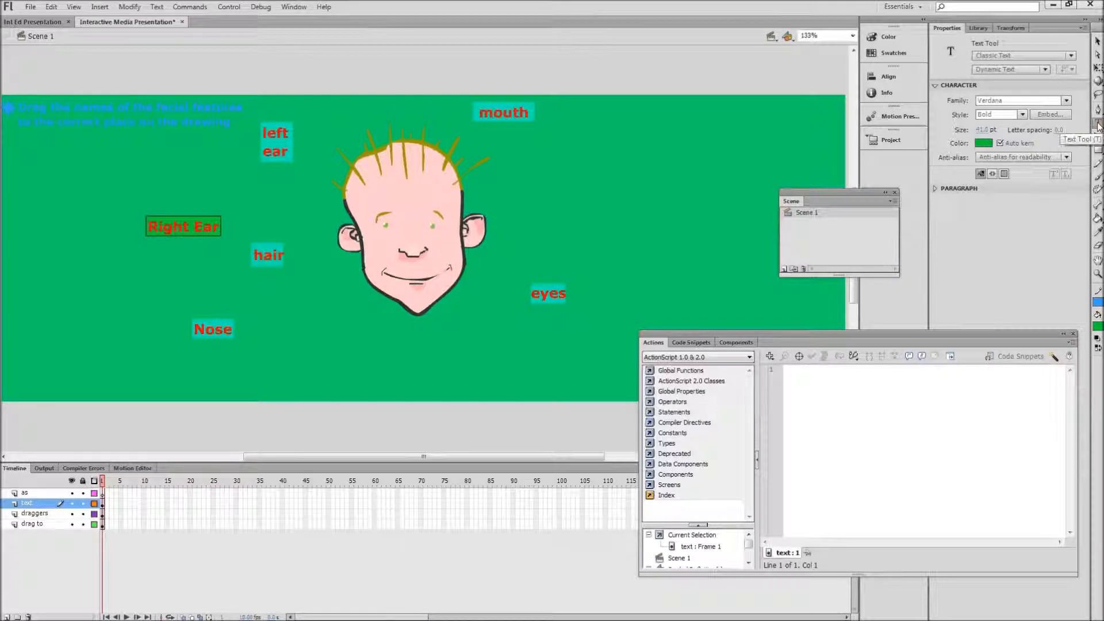
Step: Draw a wide dynamic text field with blue text colour beneath the instruction text on the text layer
{"action": "left_click", "coordinate": [1010, 70]}
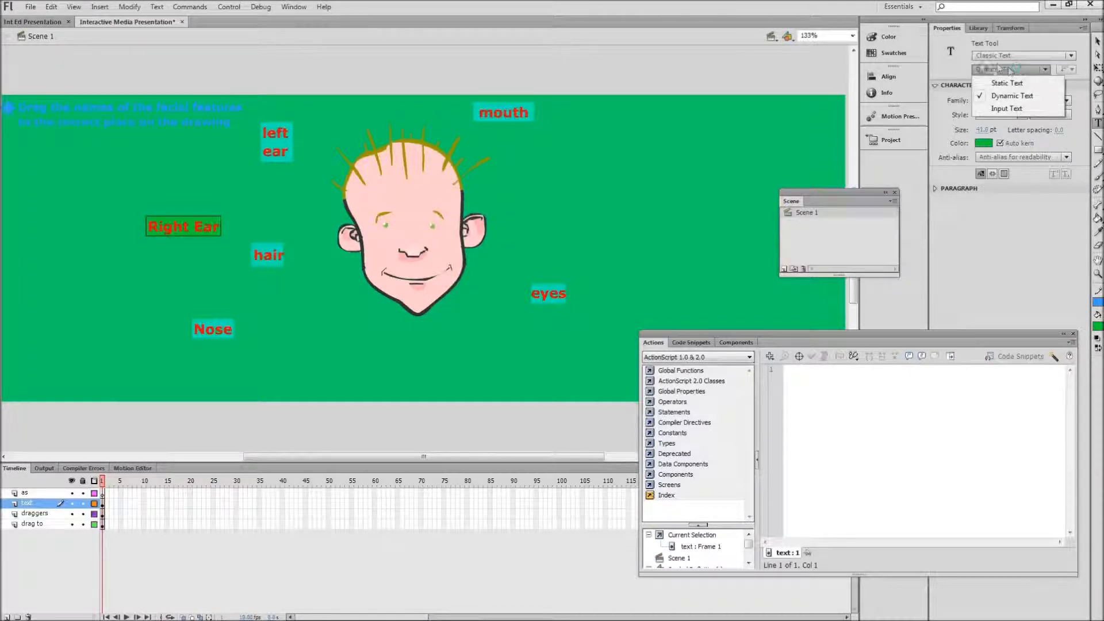
{"action": "left_click", "coordinate": [1001, 96]}
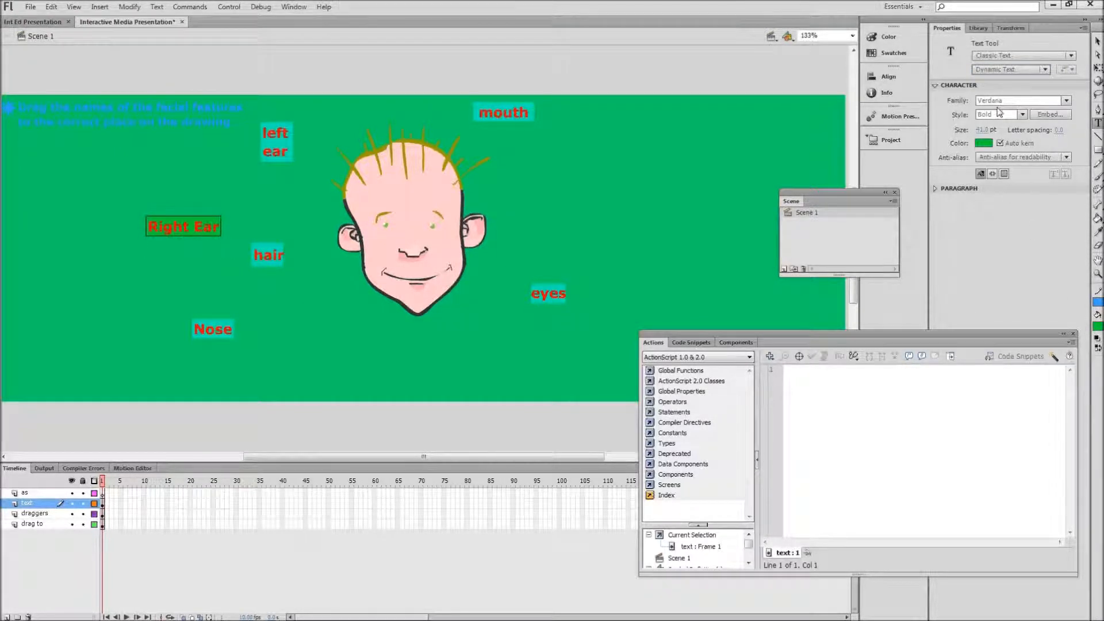
{"action": "left_click", "coordinate": [984, 144]}
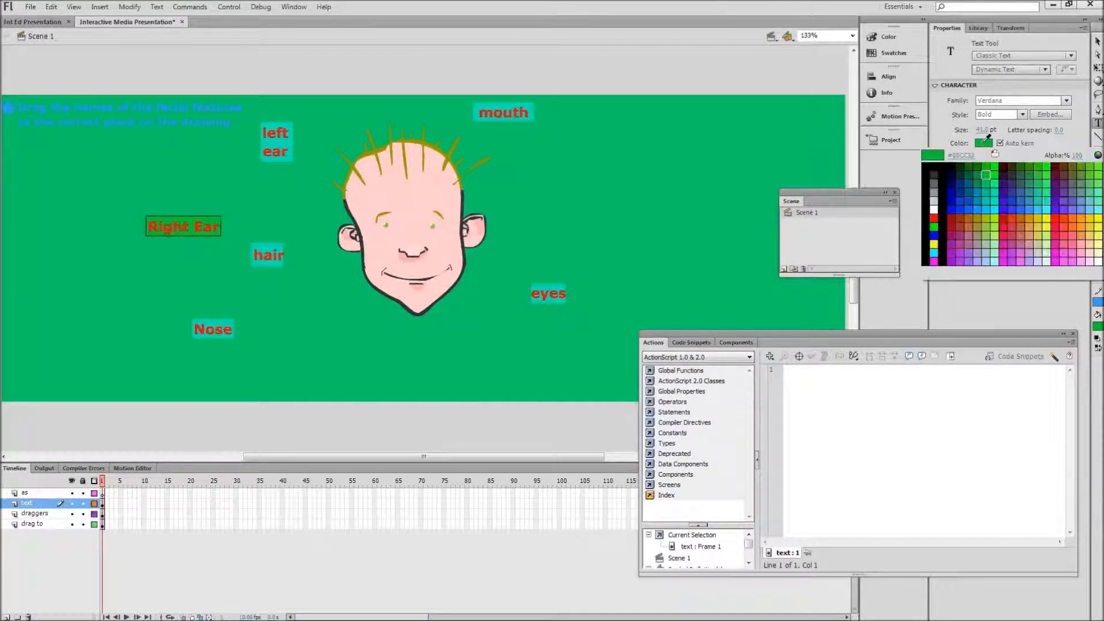
{"action": "left_click", "coordinate": [971, 195]}
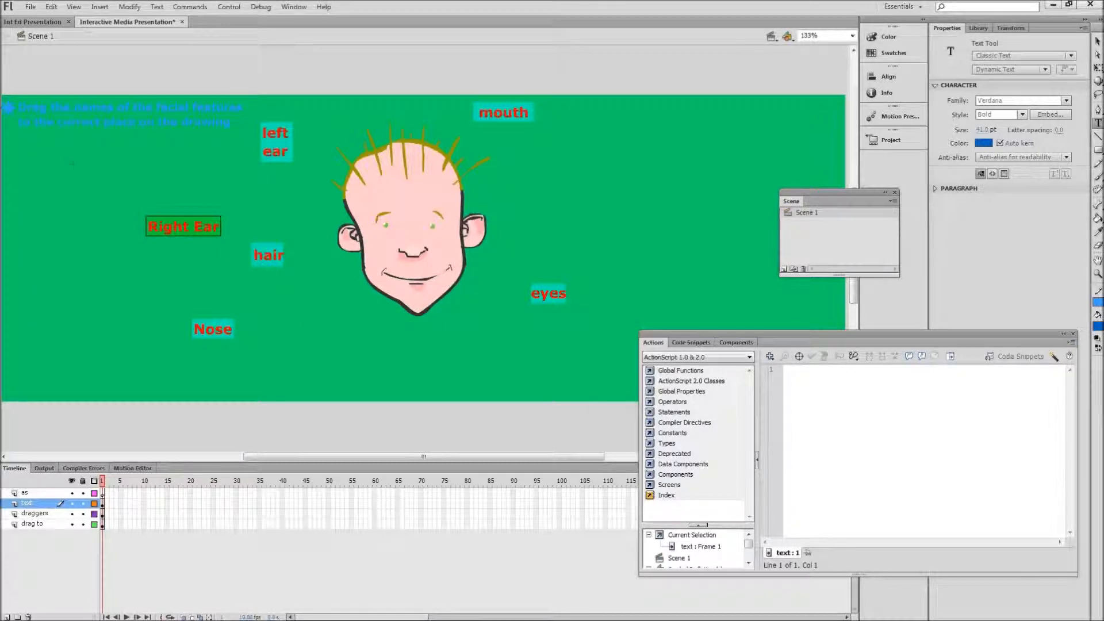
{"action": "left_click_drag", "start_coordinate": [78, 161], "coordinate": [239, 179]}
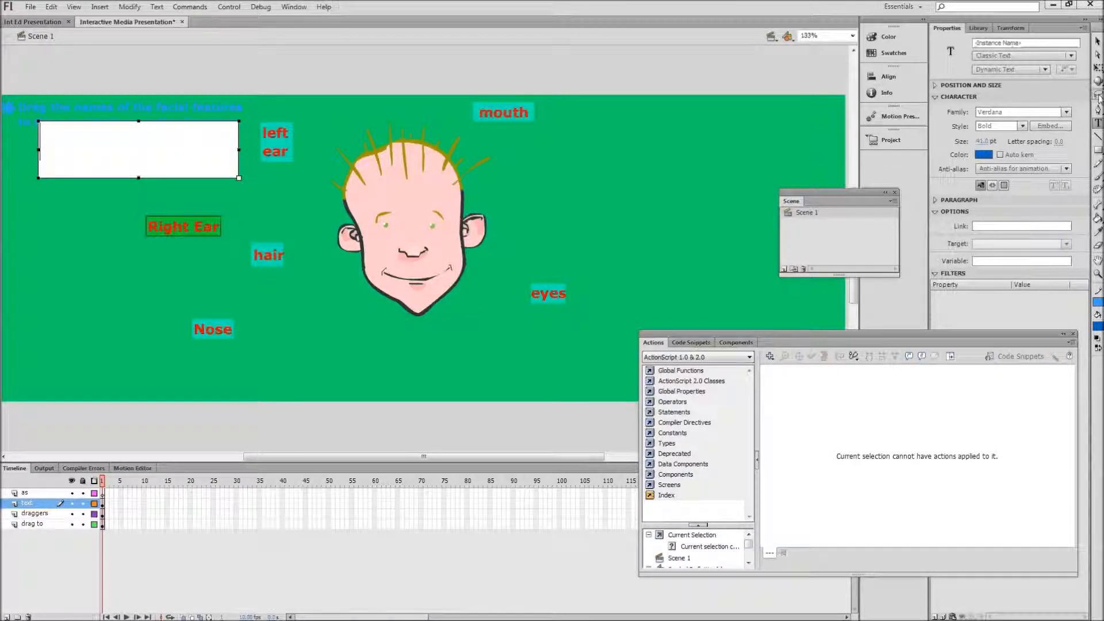
Step: Move the empty text field slightly down so it clears the instruction text, and reselect it
{"action": "left_click", "coordinate": [1098, 41]}
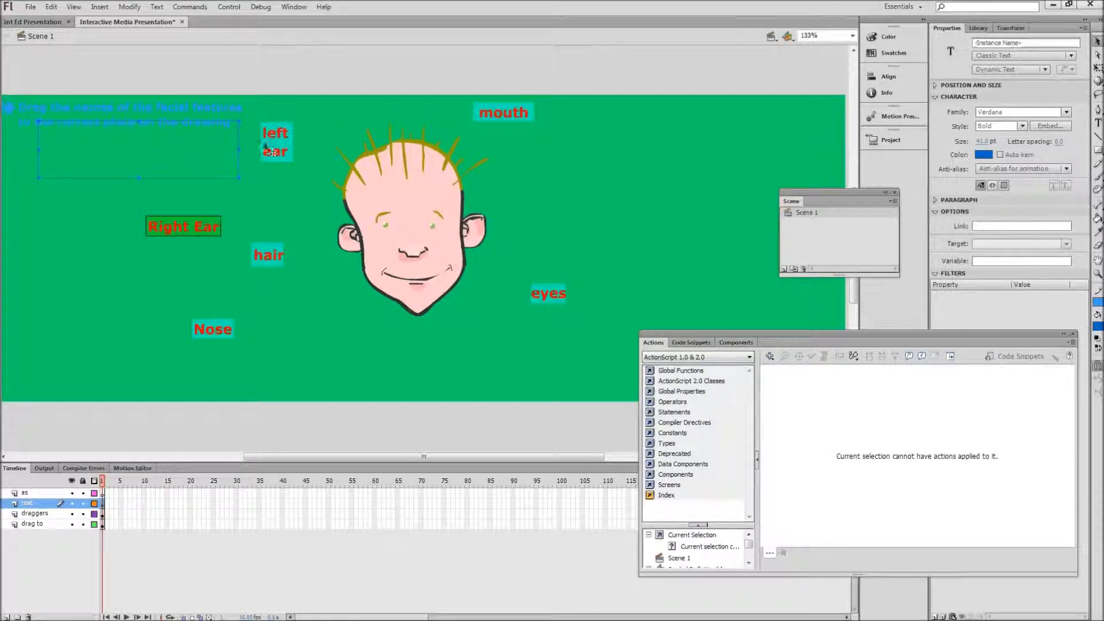
{"action": "left_click_drag", "start_coordinate": [237, 164], "coordinate": [244, 181]}
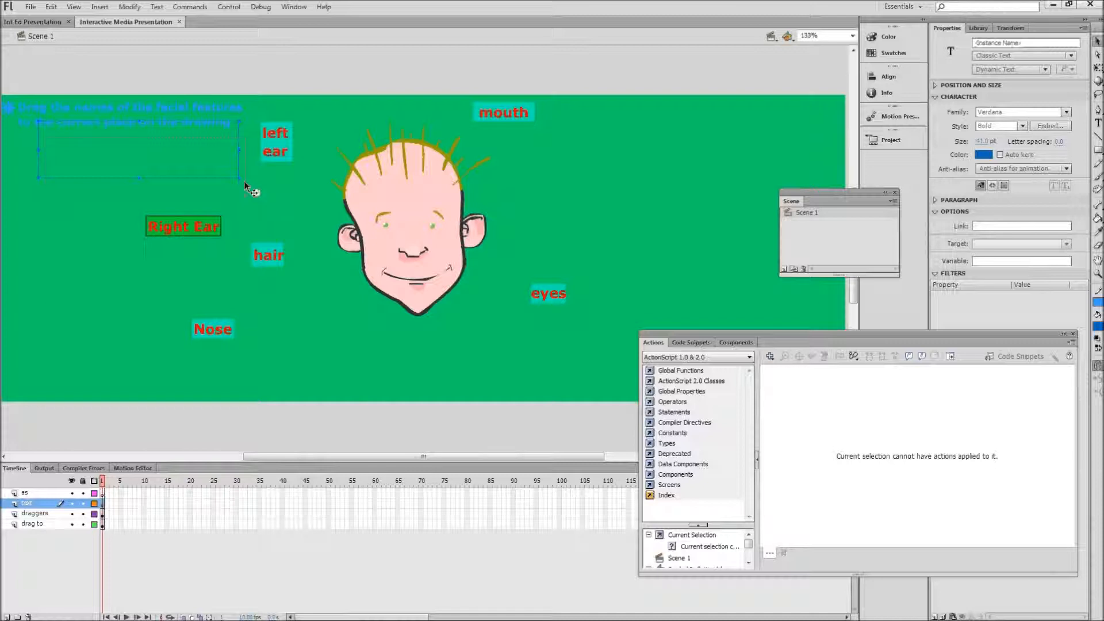
{"action": "left_click", "coordinate": [264, 195]}
{"action": "left_click", "coordinate": [226, 195]}
{"action": "left_click", "coordinate": [277, 207]}
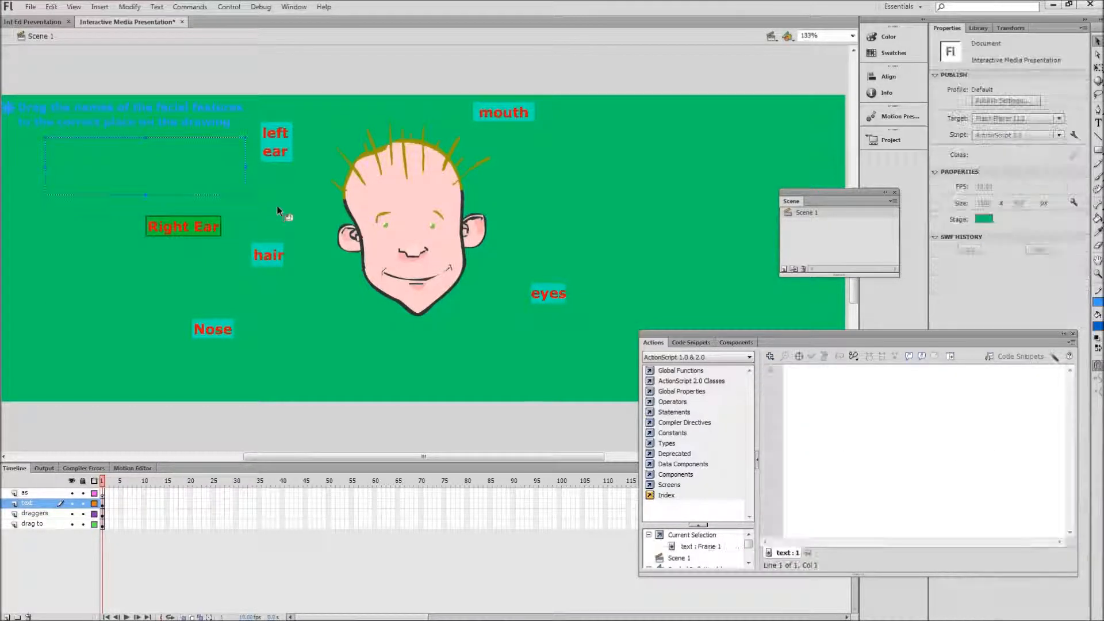
{"action": "left_click", "coordinate": [248, 173]}
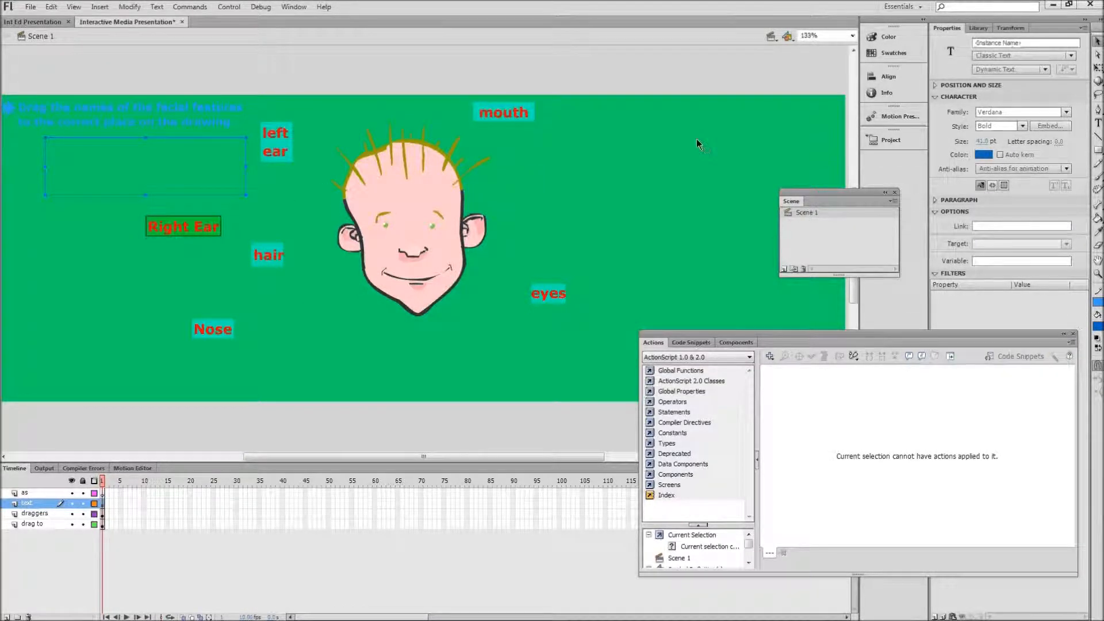
Step: Following the matching field in Int Ed Presentation, give the new text field the instance name answer_field and the variable answer1
{"action": "left_click", "coordinate": [11, 23]}
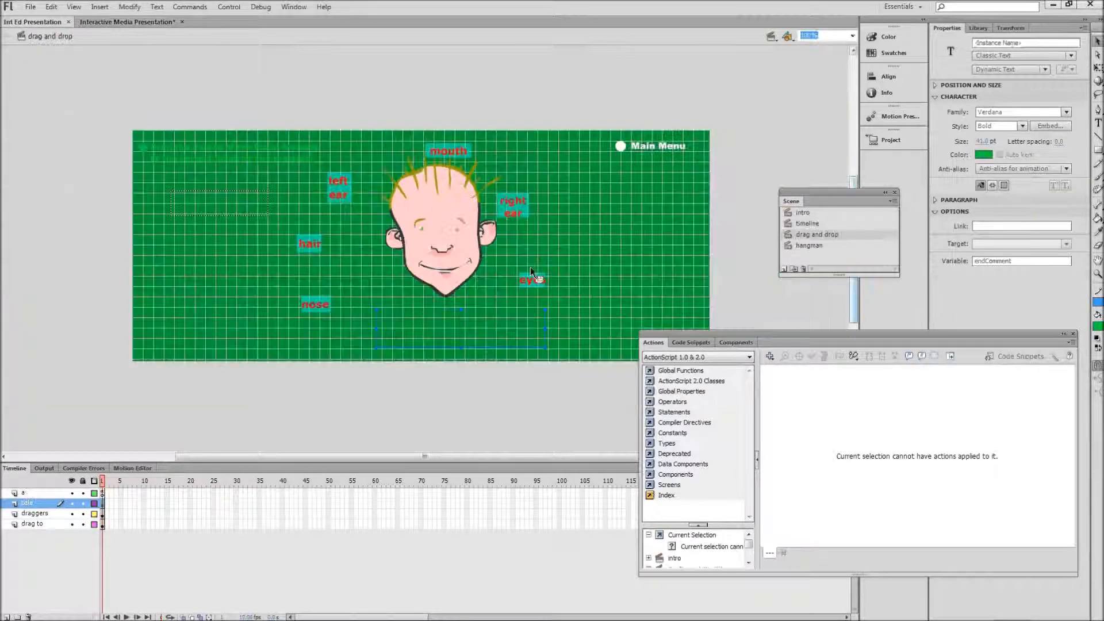
{"action": "left_click", "coordinate": [218, 215]}
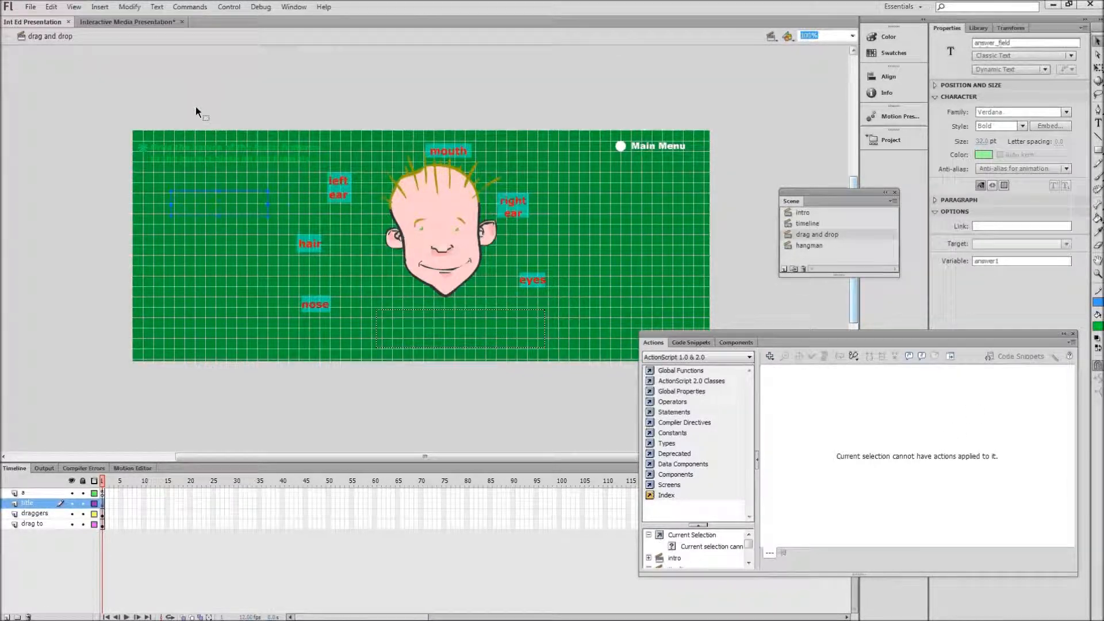
{"action": "left_click", "coordinate": [122, 23]}
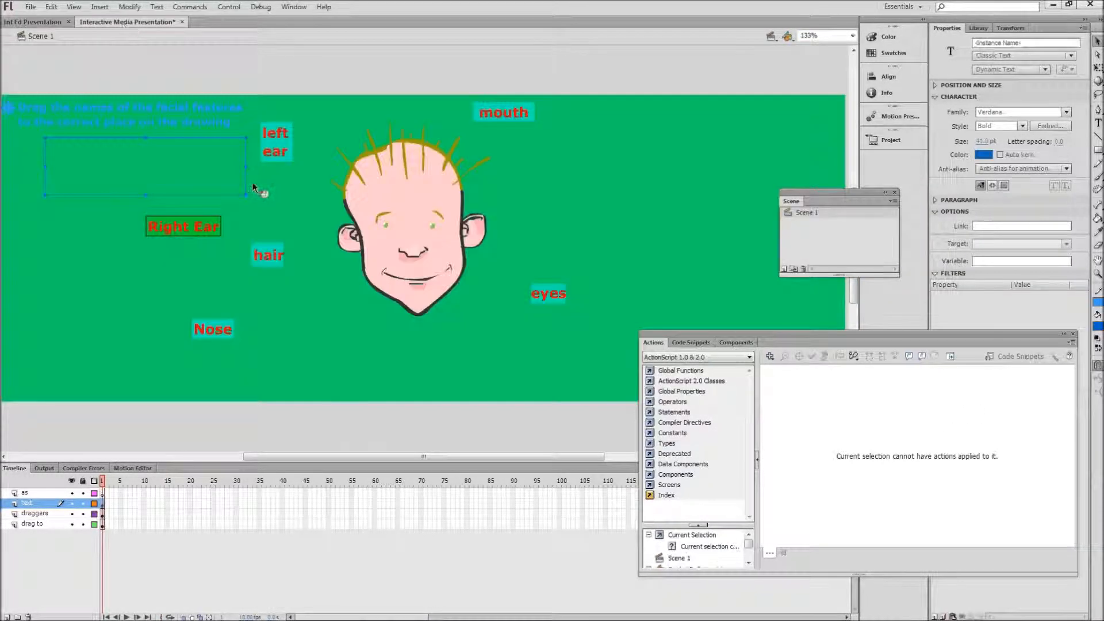
{"action": "left_click", "coordinate": [987, 43]}
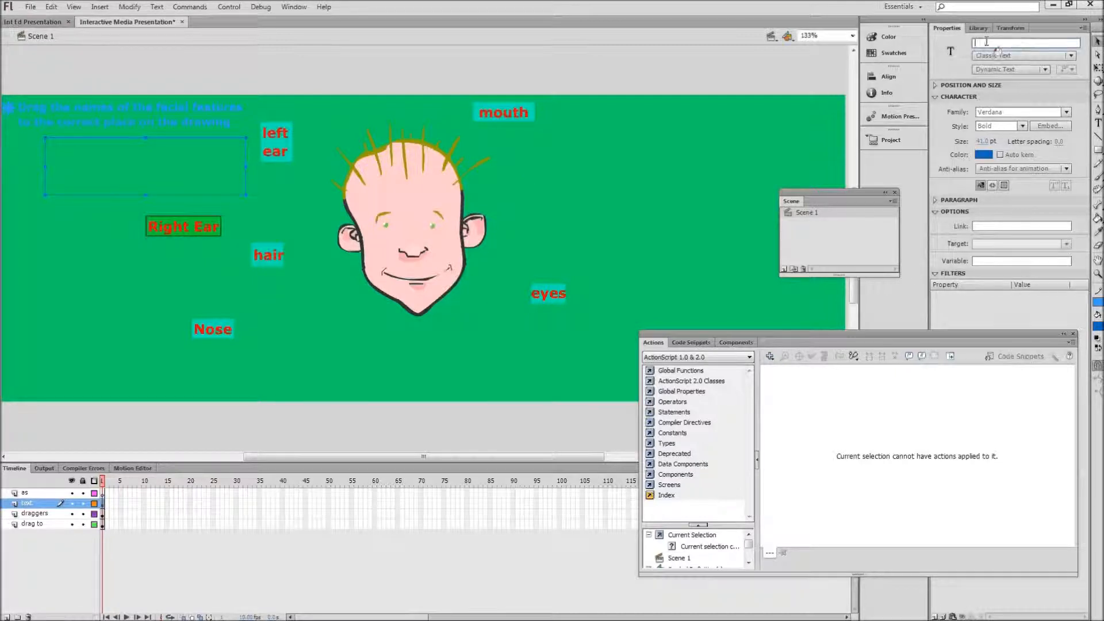
{"action": "type", "text": "ans"}
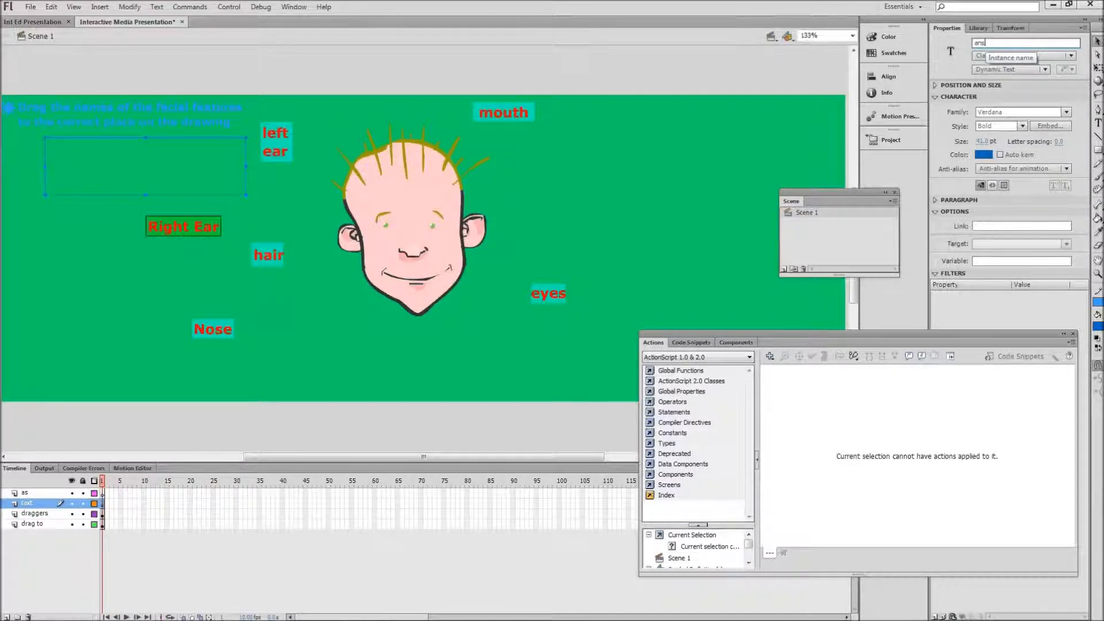
{"action": "type", "text": "wer_field"}
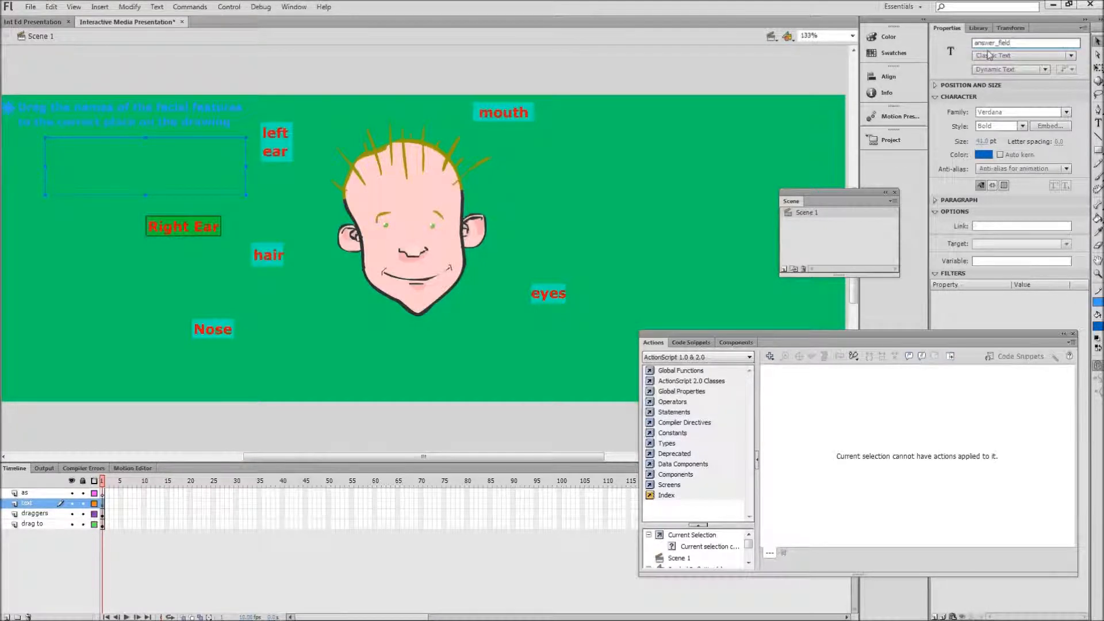
{"action": "left_click", "coordinate": [979, 262]}
{"action": "type", "text": "answer1"}
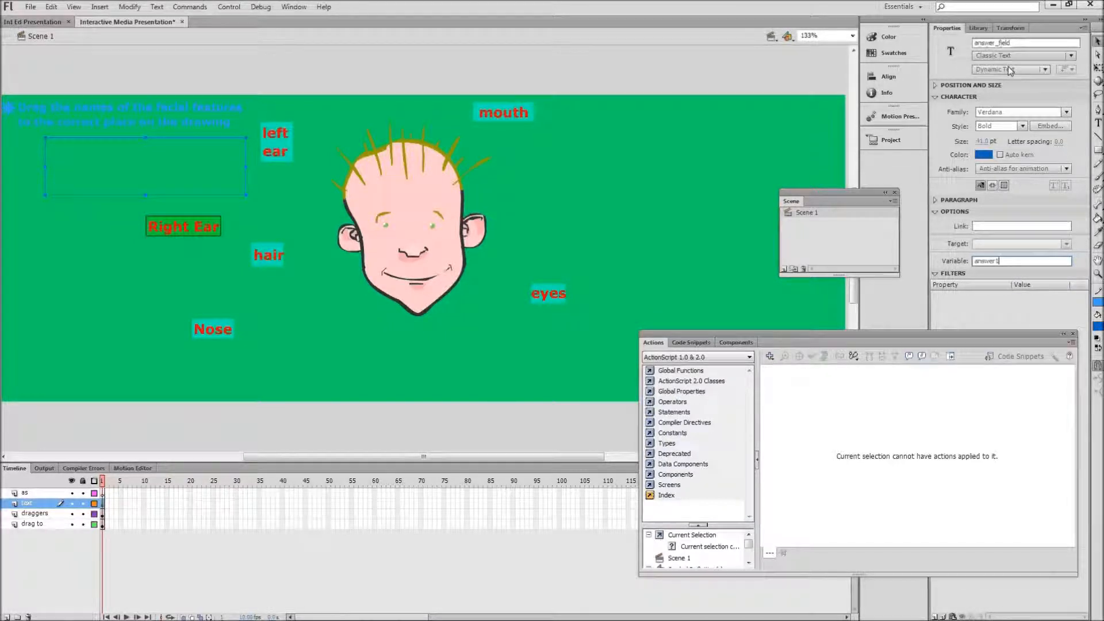
{"action": "key", "text": "Return"}
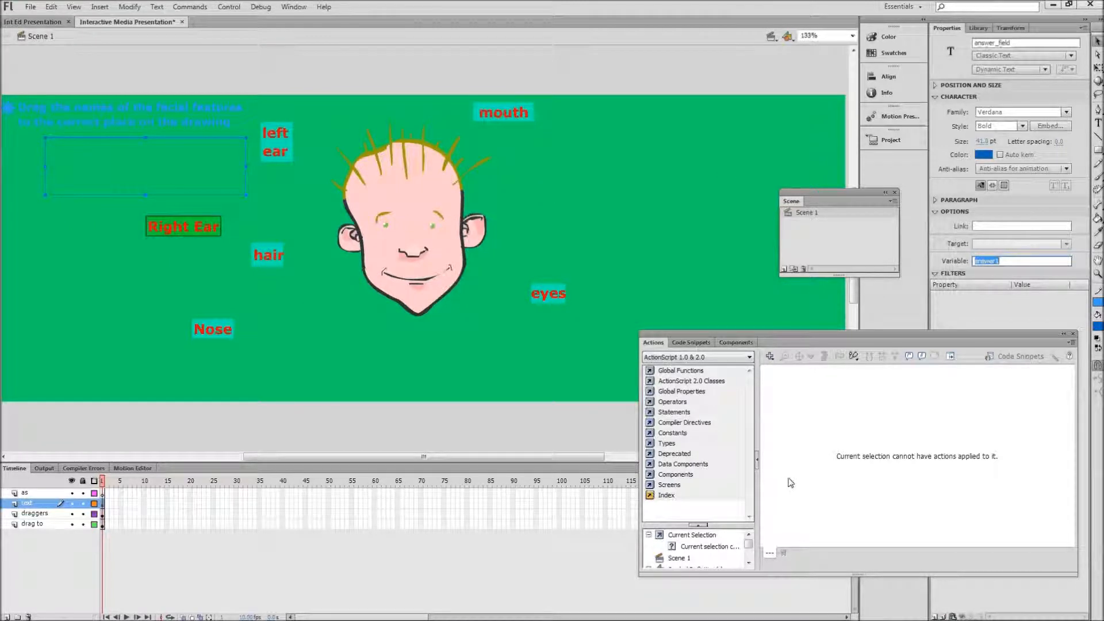
Step: Draw a second wide dynamic text field below the face and move it down clear of the chin
{"action": "left_click", "coordinate": [1099, 125]}
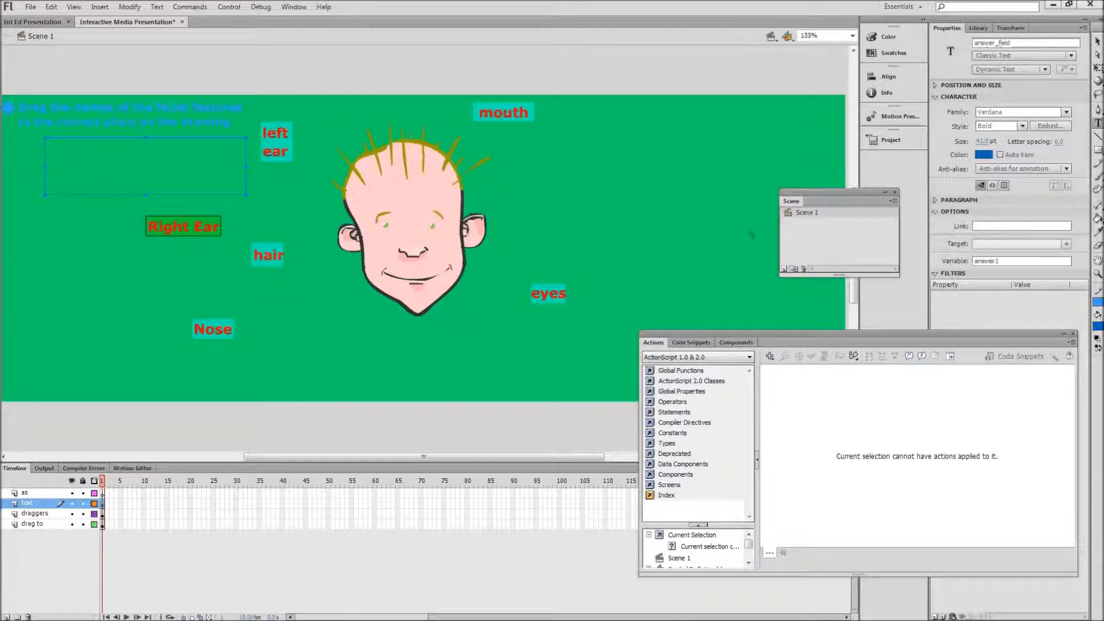
{"action": "left_click", "coordinate": [280, 326]}
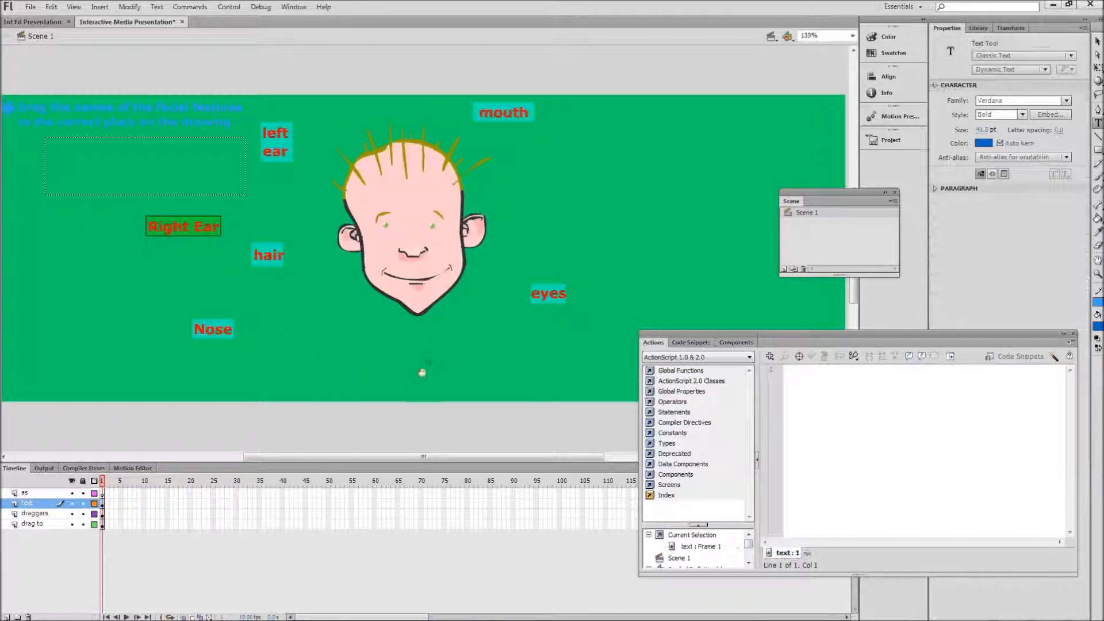
{"action": "left_click_drag", "start_coordinate": [276, 339], "coordinate": [574, 369]}
{"action": "left_click", "coordinate": [1098, 42]}
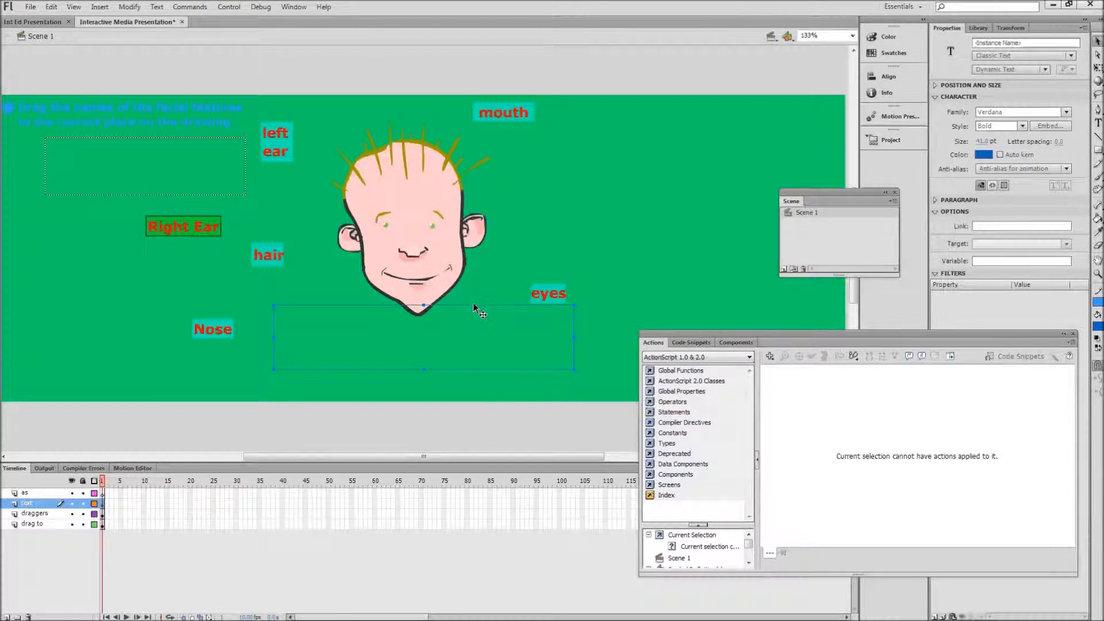
{"action": "left_click_drag", "start_coordinate": [480, 343], "coordinate": [482, 325]}
Step: Check the lower text field's variable in Int Ed Presentation and assign the variable endComment to the new field below the face
{"action": "left_click", "coordinate": [36, 23]}
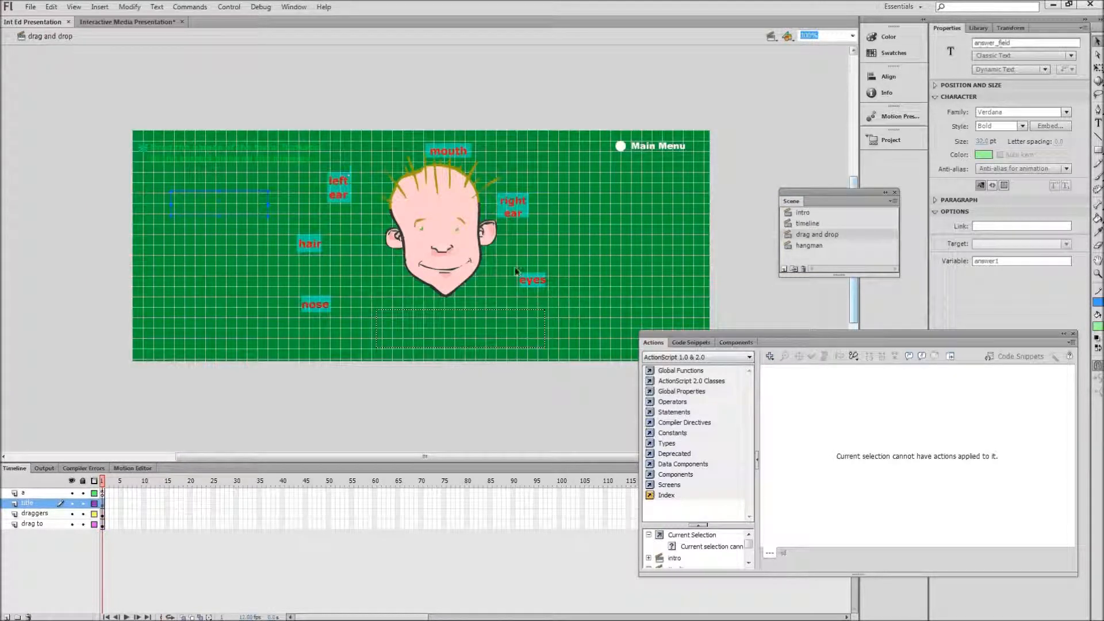
{"action": "left_click", "coordinate": [497, 309]}
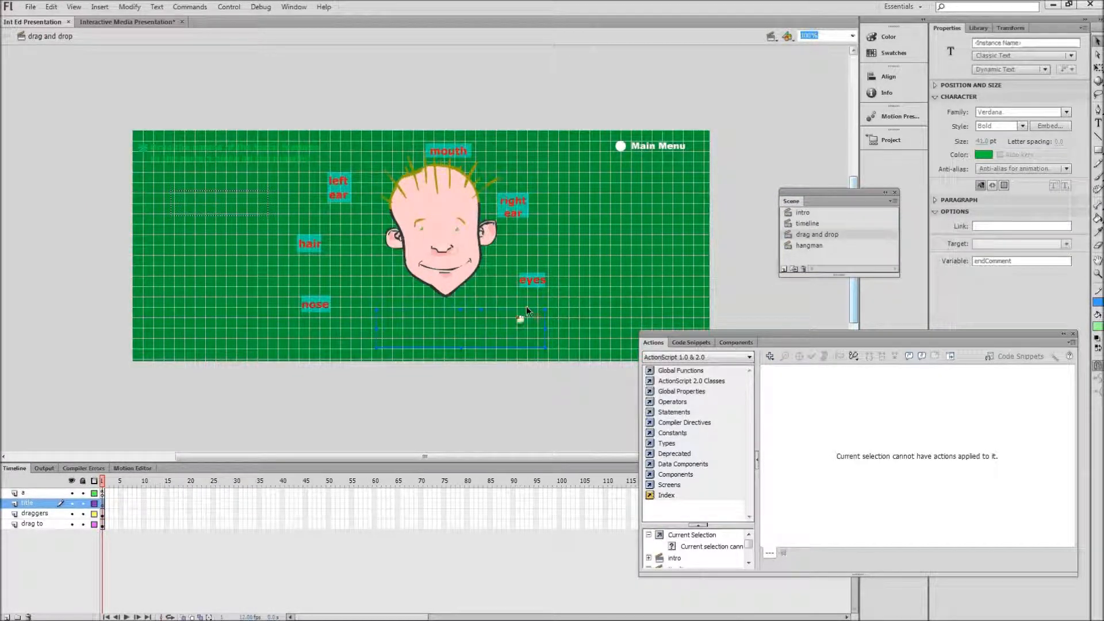
{"action": "left_click", "coordinate": [1019, 261]}
{"action": "left_click_drag", "start_coordinate": [1015, 261], "coordinate": [973, 261]}
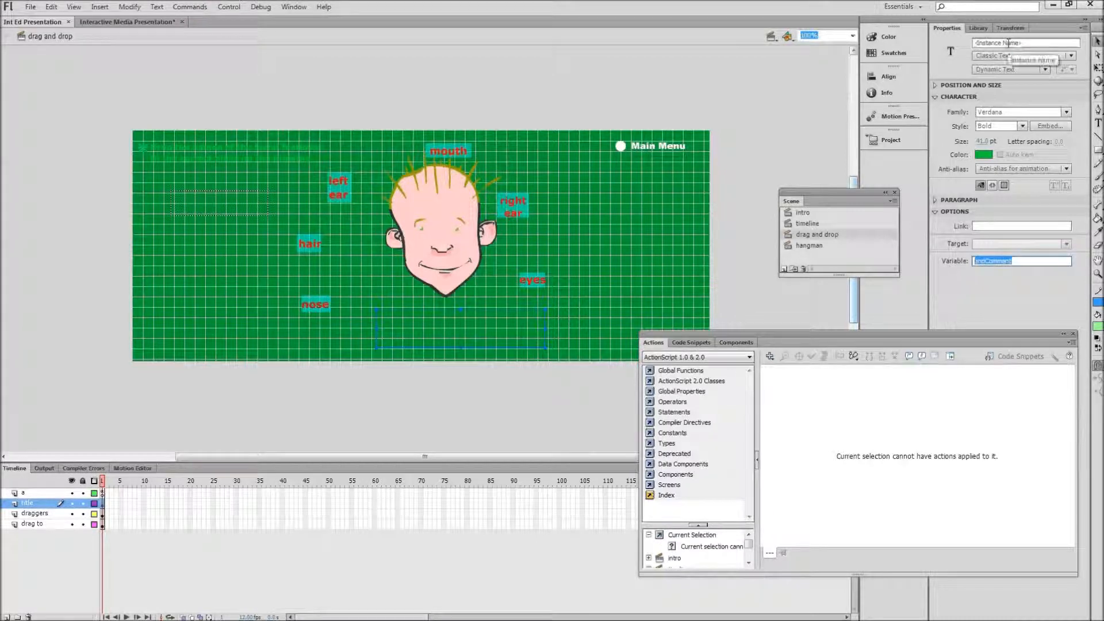
{"action": "left_click", "coordinate": [993, 260]}
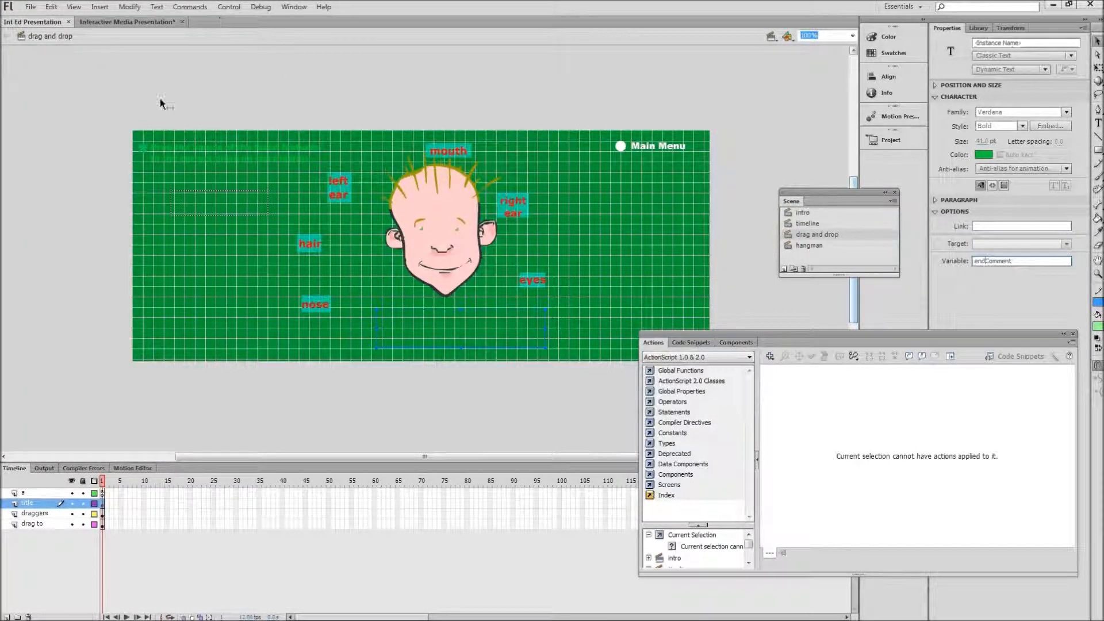
{"action": "left_click", "coordinate": [155, 22]}
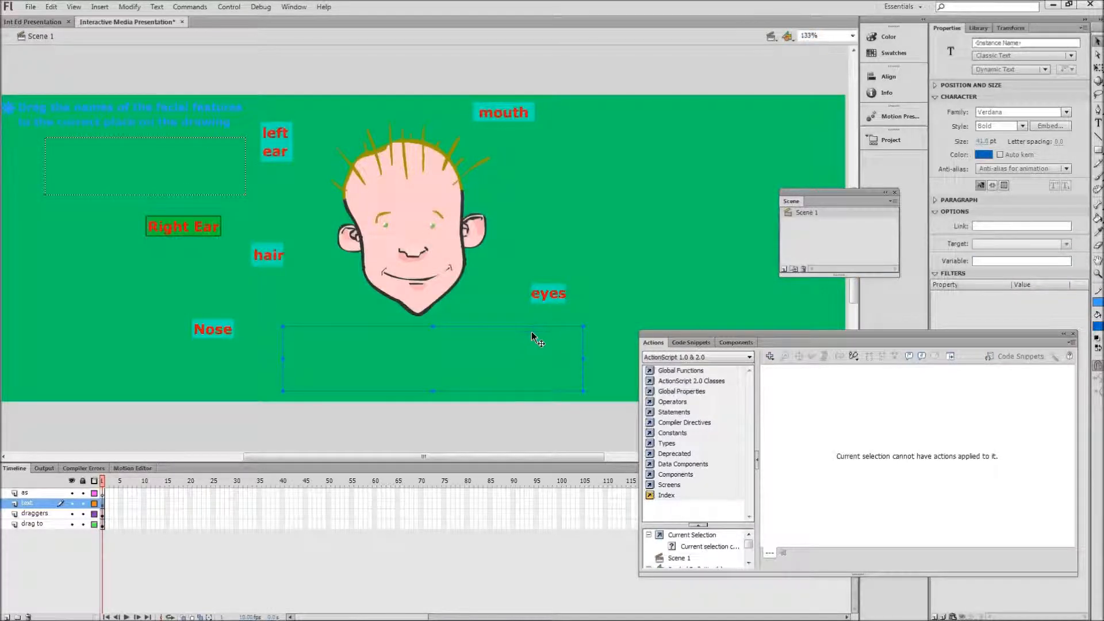
{"action": "left_click", "coordinate": [988, 262]}
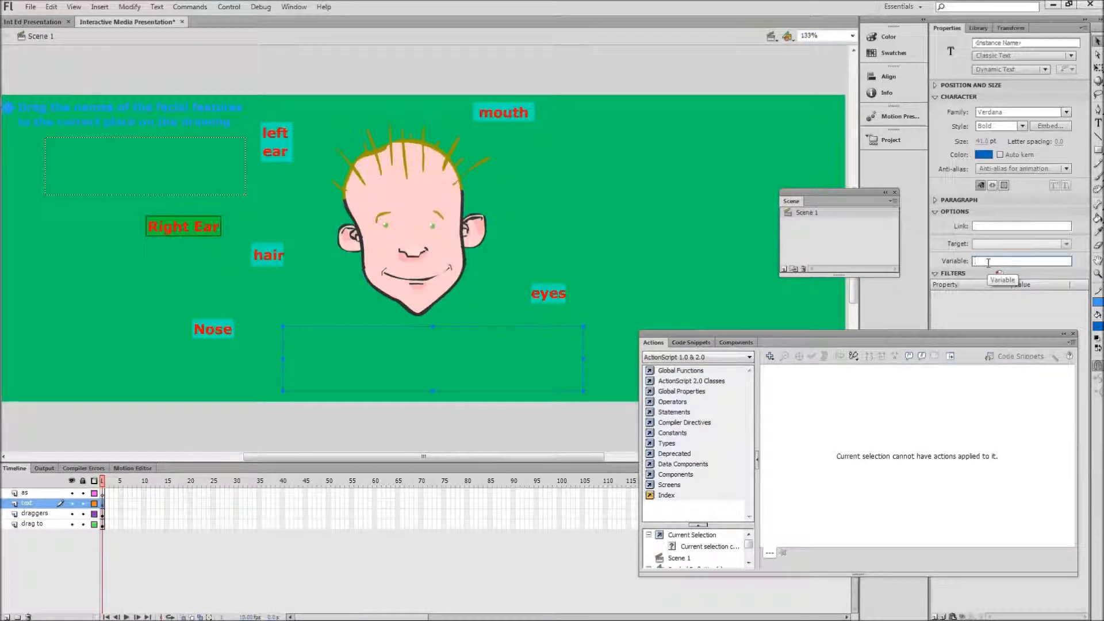
{"action": "type", "text": "endComment"}
{"action": "key", "text": "Return"}
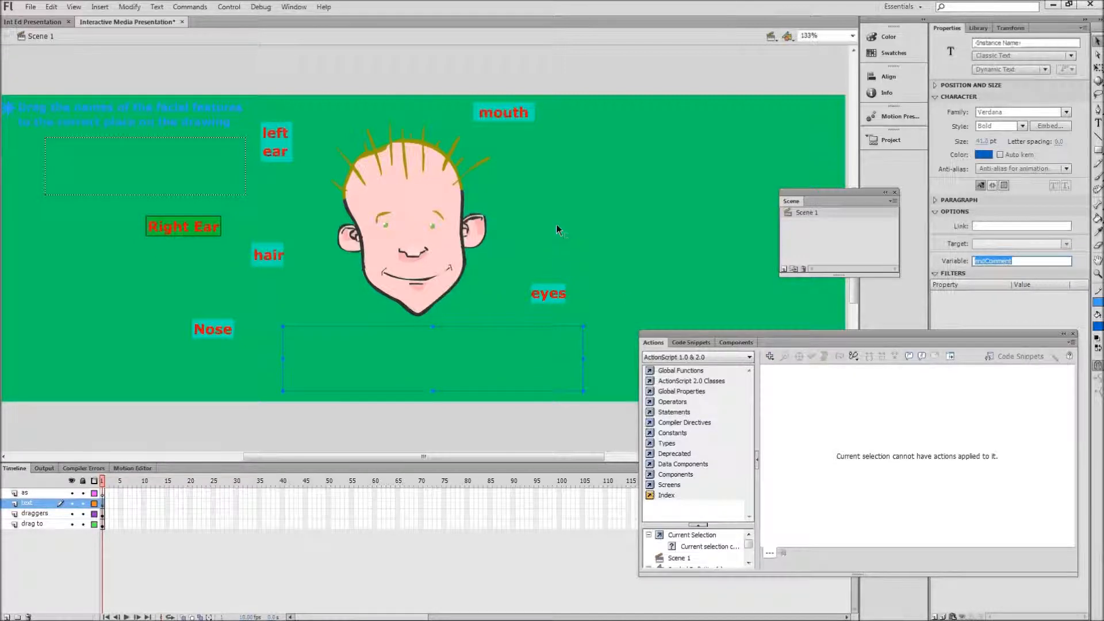
{"action": "left_click", "coordinate": [629, 217]}
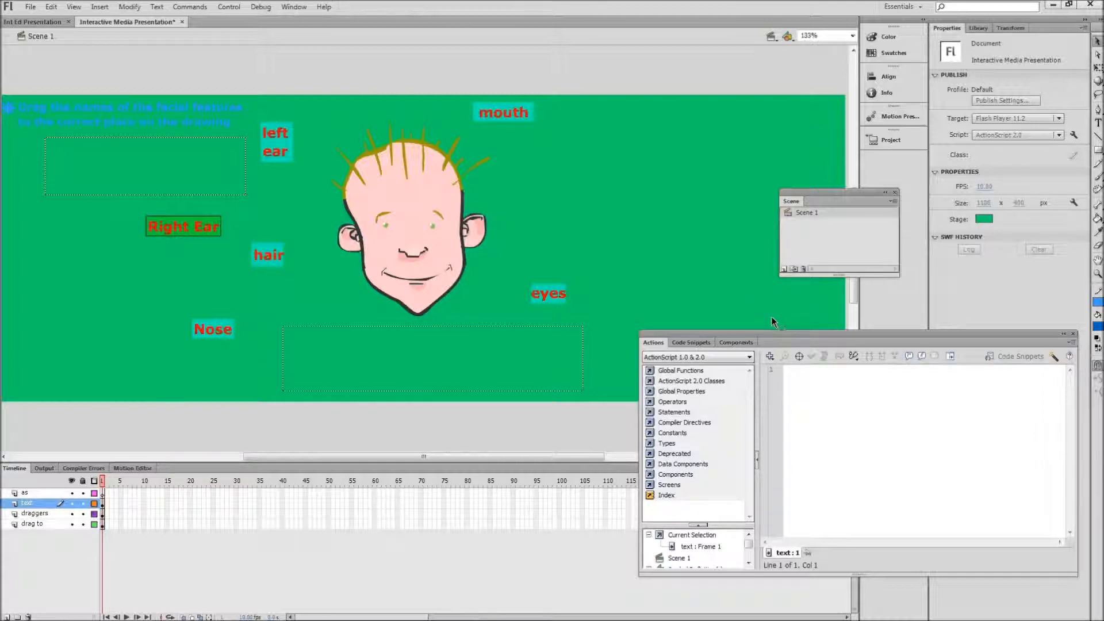
Step: Add a text box in the stage's upper-right area and enter the Main Menu label in it
{"action": "left_click", "coordinate": [1098, 123]}
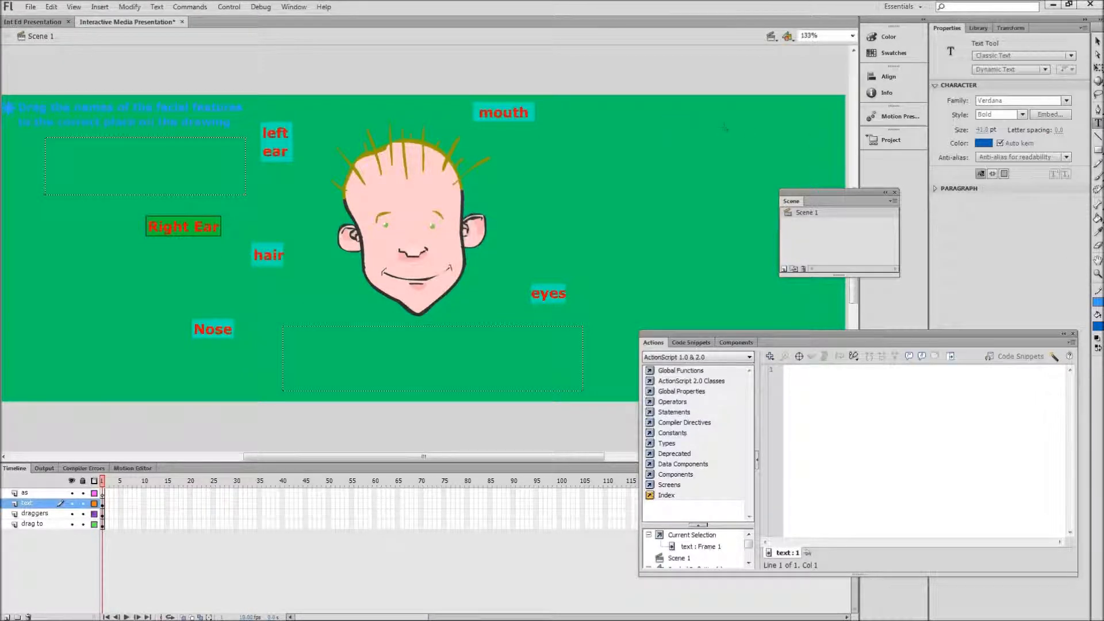
{"action": "left_click_drag", "start_coordinate": [722, 93], "coordinate": [803, 135]}
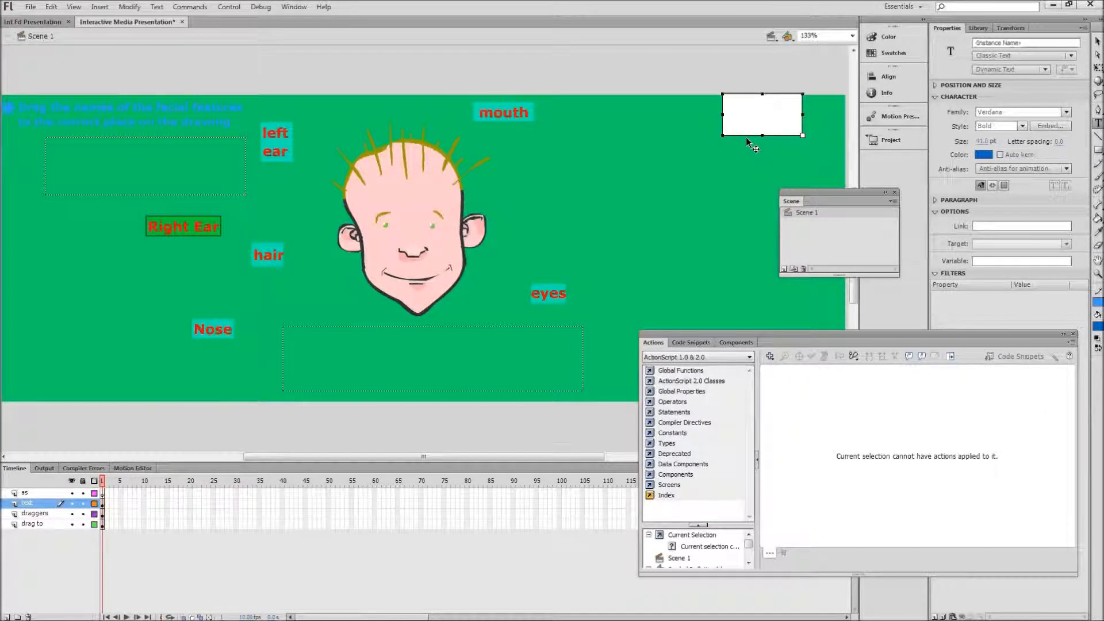
{"action": "type", "text": "MAin Menu"}
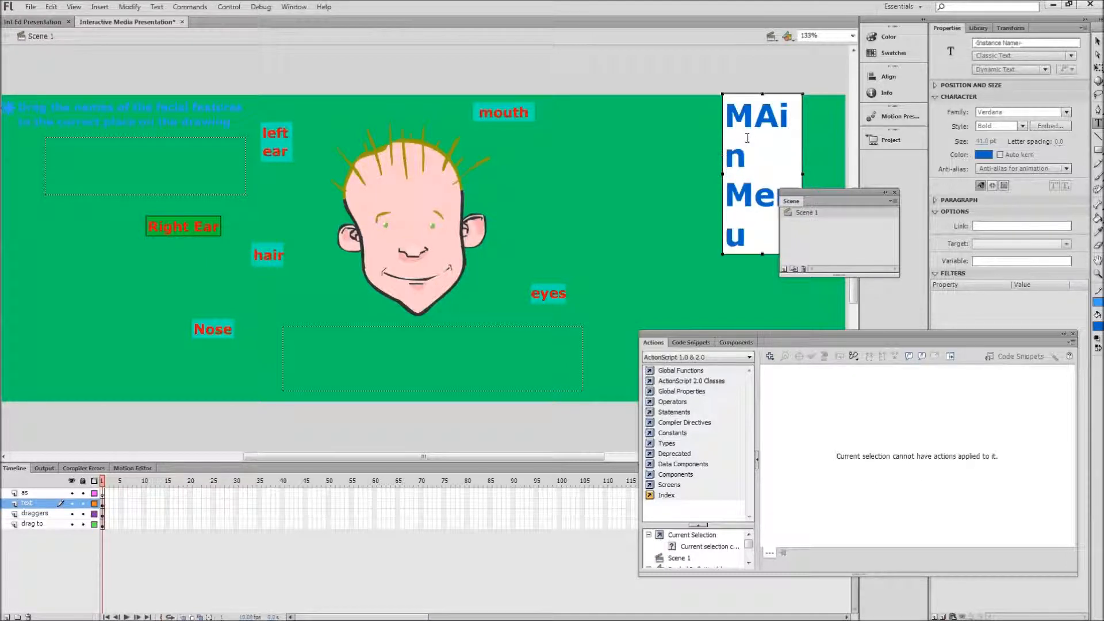
Step: Set the menu label's font size to 12 pt and correct its capitalization to Main Menu
{"action": "left_click_drag", "start_coordinate": [748, 247], "coordinate": [726, 103]}
{"action": "left_click_drag", "start_coordinate": [992, 141], "coordinate": [972, 144]}
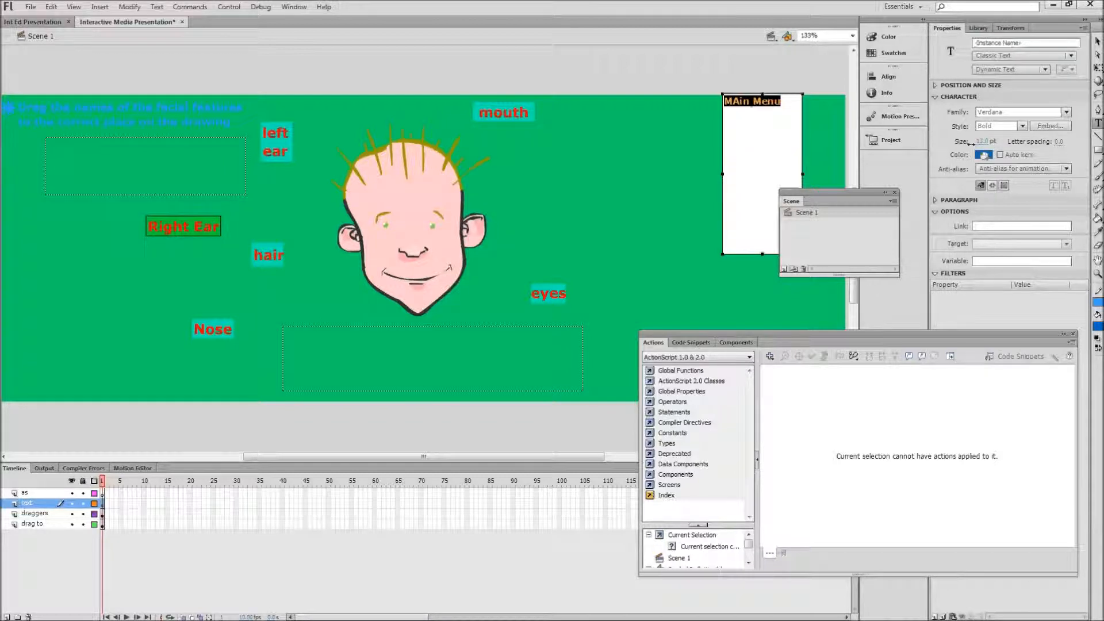
{"action": "left_click", "coordinate": [740, 101]}
{"action": "key", "text": "BackSpace"}
{"action": "type", "text": "a"}
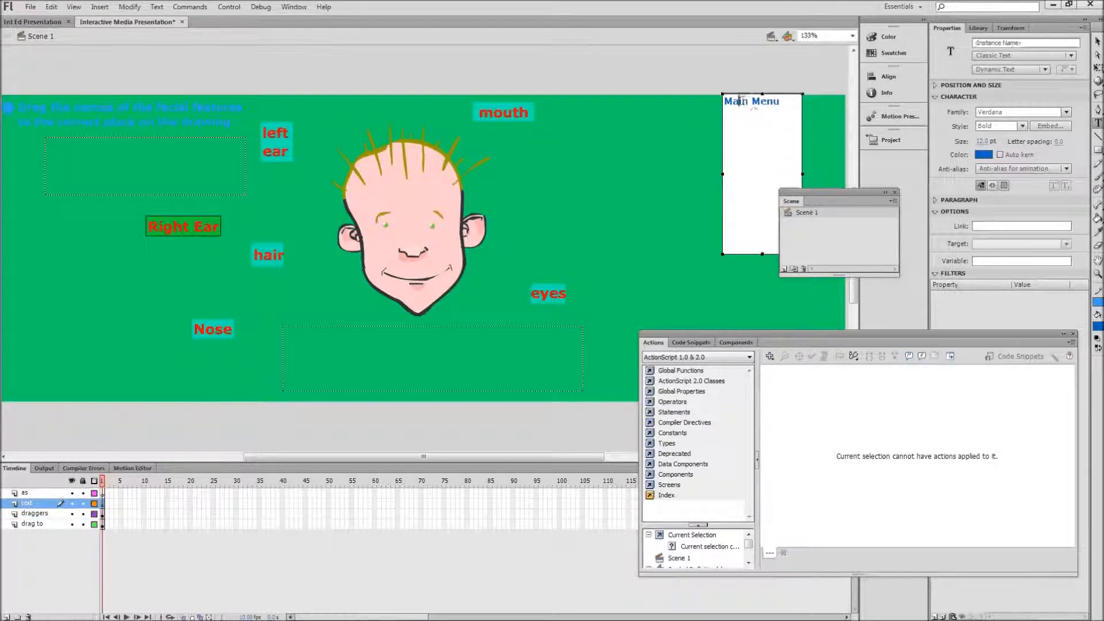
Step: Shorten the Main Menu text box to fit its single line and change it to static text
{"action": "left_click_drag", "start_coordinate": [761, 255], "coordinate": [765, 115]}
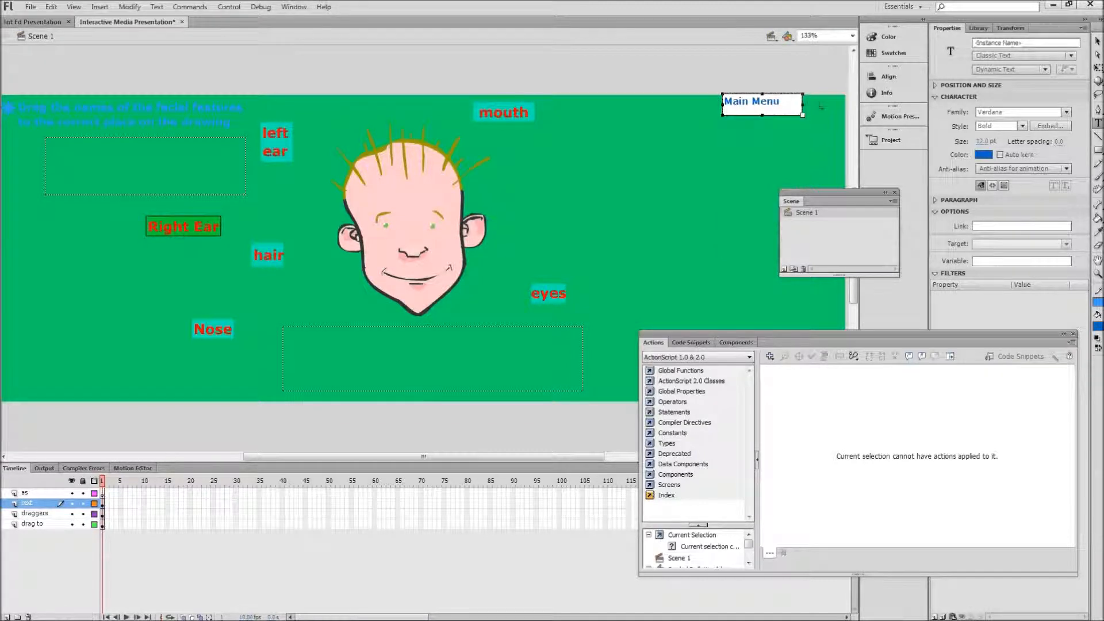
{"action": "left_click", "coordinate": [1013, 69]}
{"action": "left_click", "coordinate": [1004, 81]}
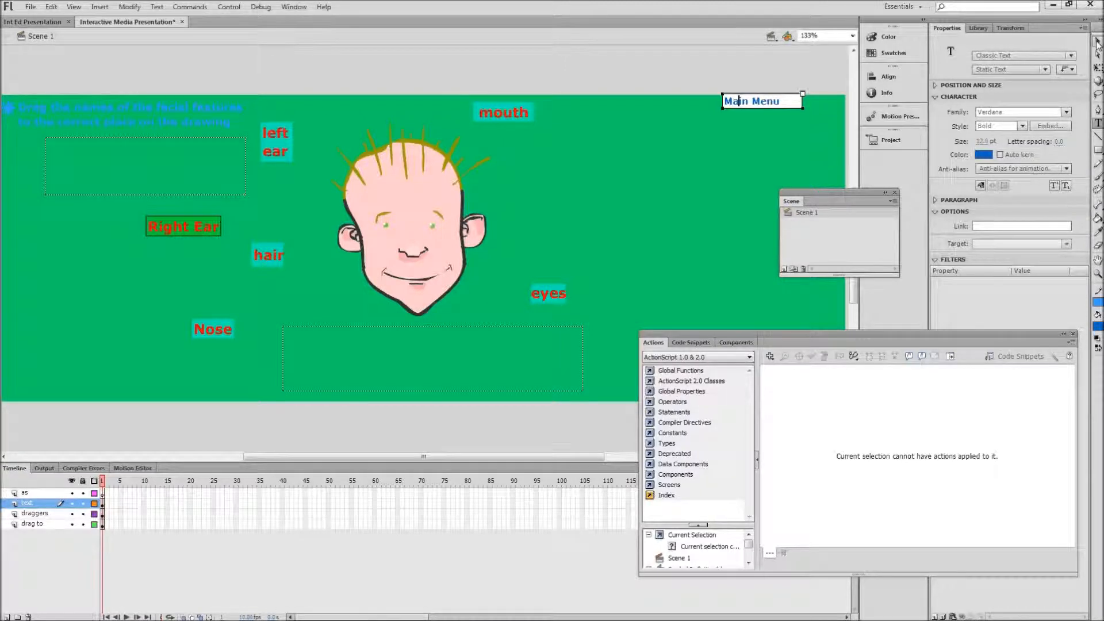
Step: Move the Main Menu label slightly down and to the left, and draw a small blue circle immediately to its right
{"action": "left_click", "coordinate": [1098, 41]}
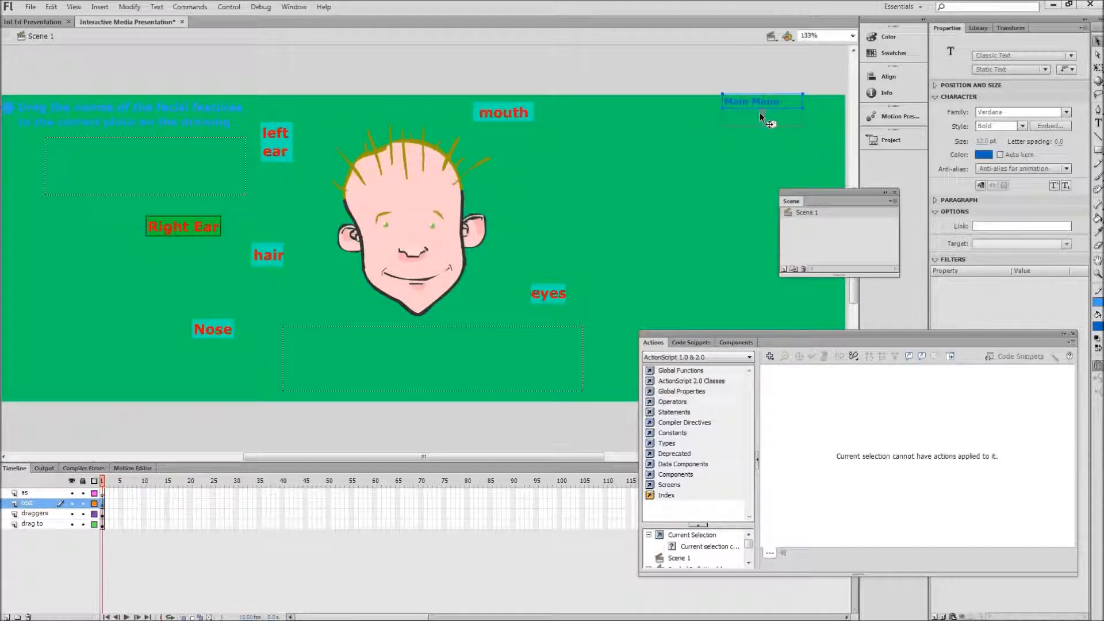
{"action": "left_click_drag", "start_coordinate": [759, 111], "coordinate": [752, 126]}
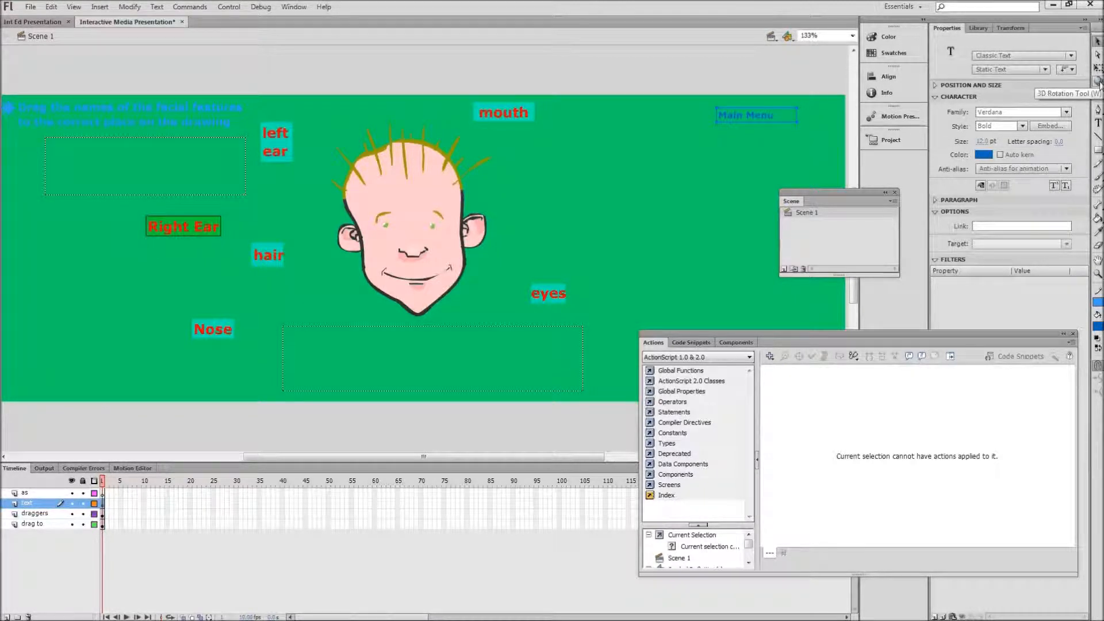
{"action": "left_click", "coordinate": [1098, 153]}
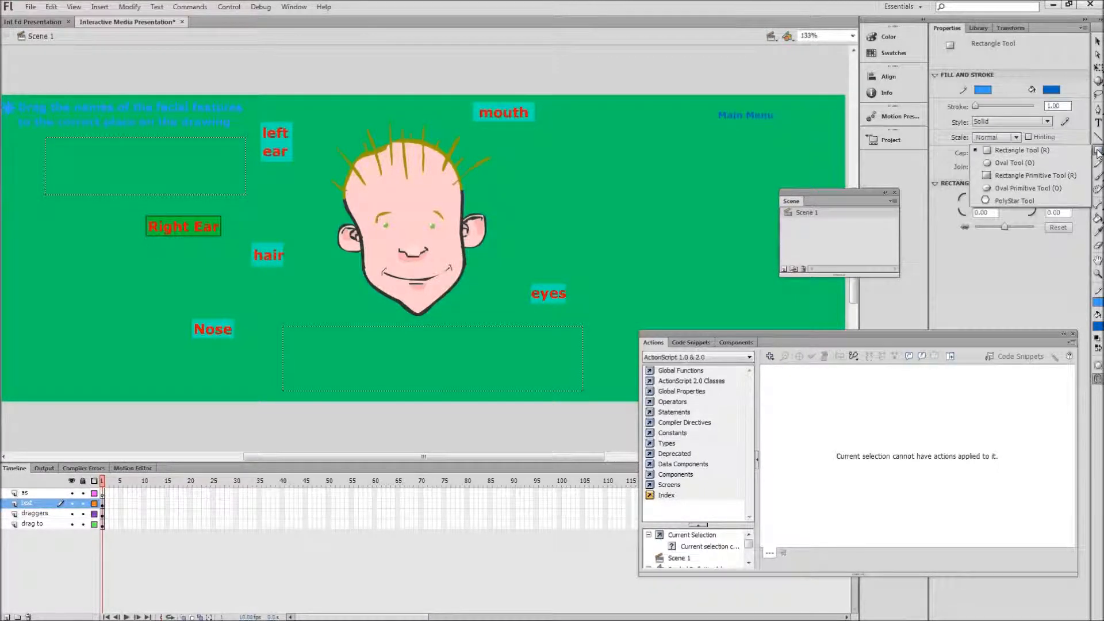
{"action": "left_click", "coordinate": [1014, 161]}
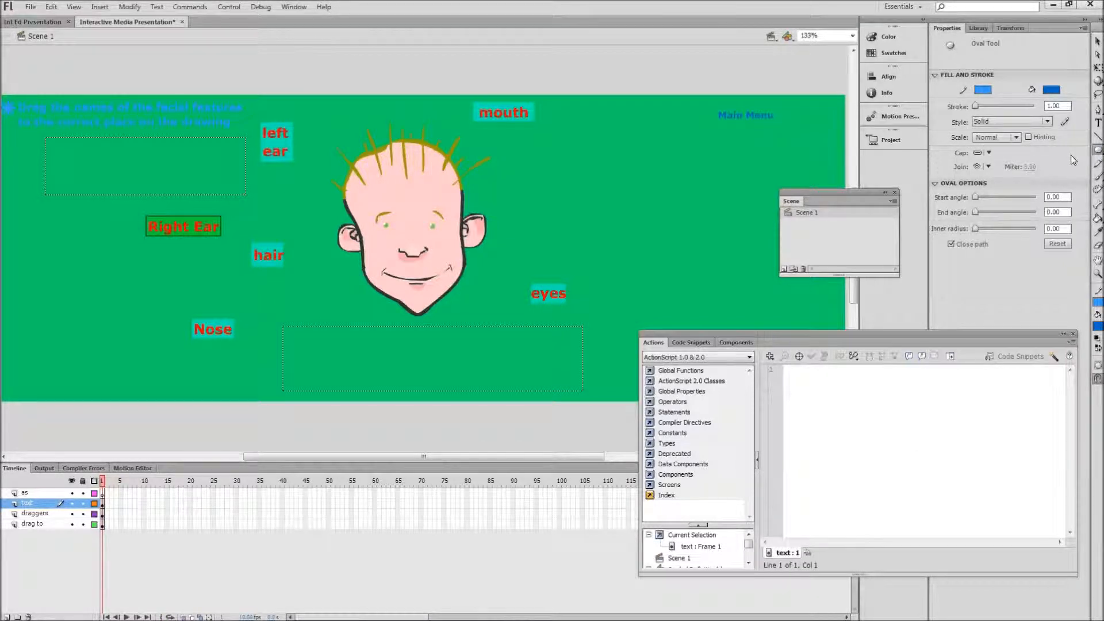
{"action": "left_click_drag", "start_coordinate": [785, 114], "coordinate": [796, 122]}
{"action": "left_click", "coordinate": [1098, 41]}
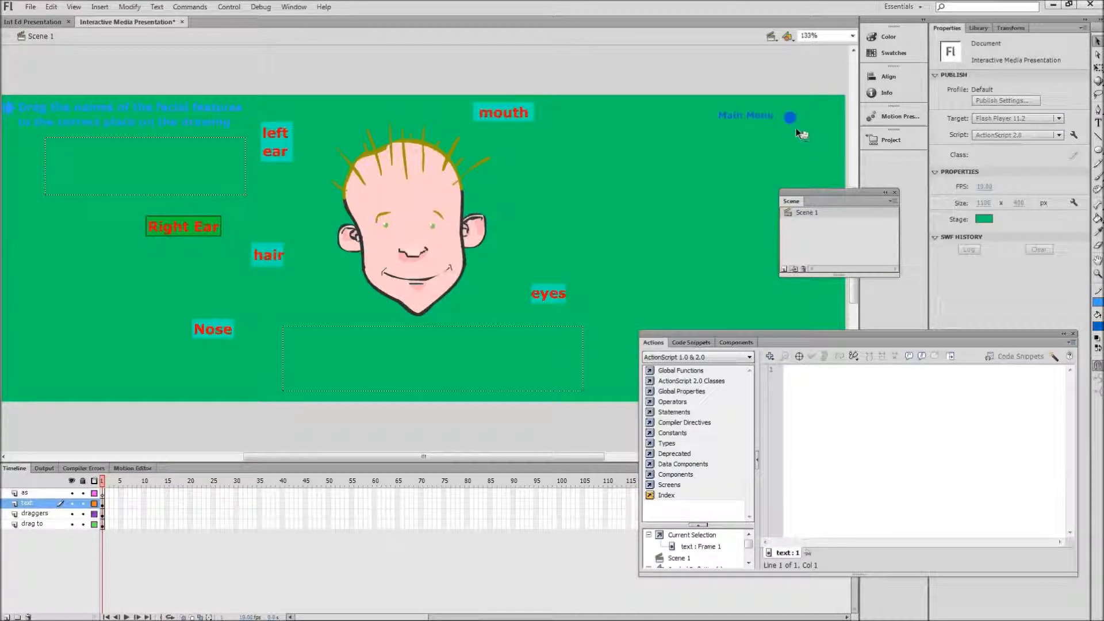
Step: Convert the small blue circle beside the Main Menu label into a button symbol named main menu
{"action": "left_click", "coordinate": [790, 121]}
{"action": "right_click", "coordinate": [790, 122]}
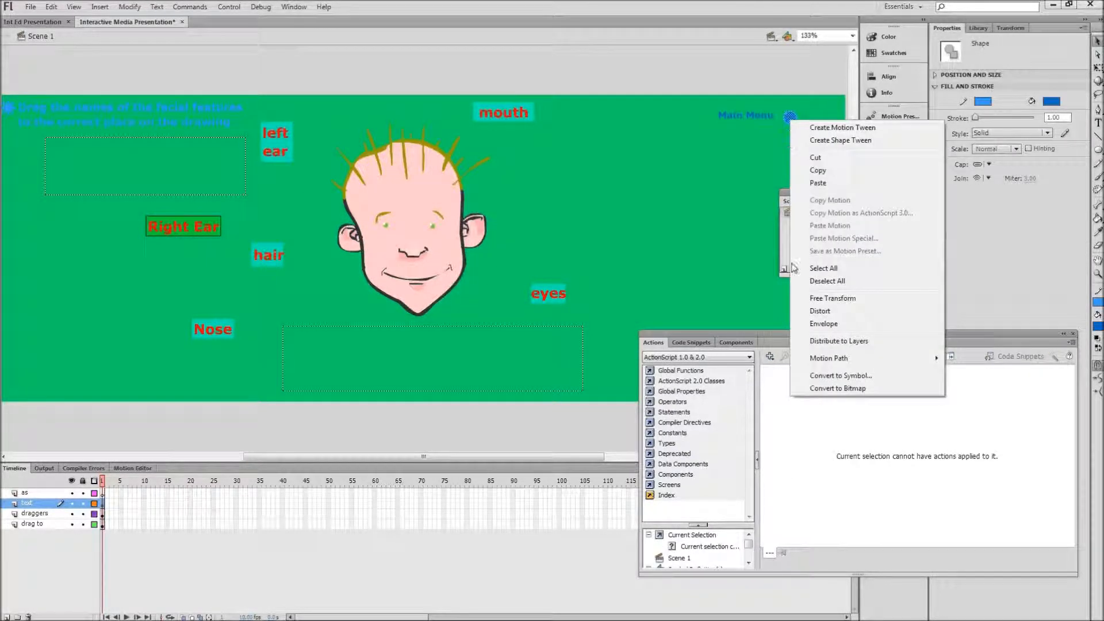
{"action": "left_click", "coordinate": [831, 375]}
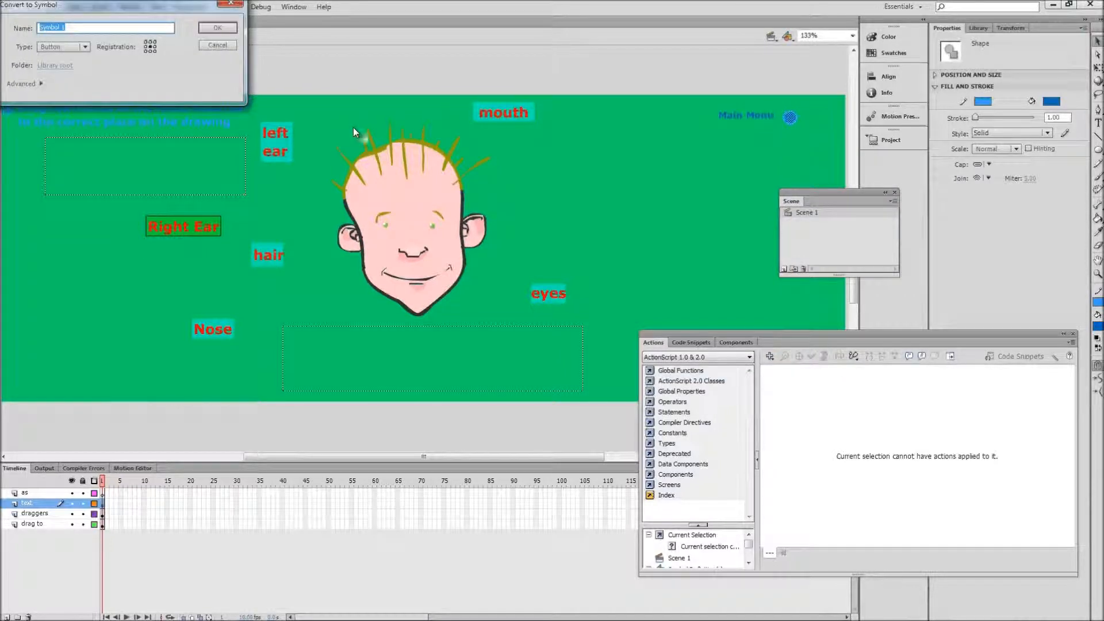
{"action": "type", "text": "main menu"}
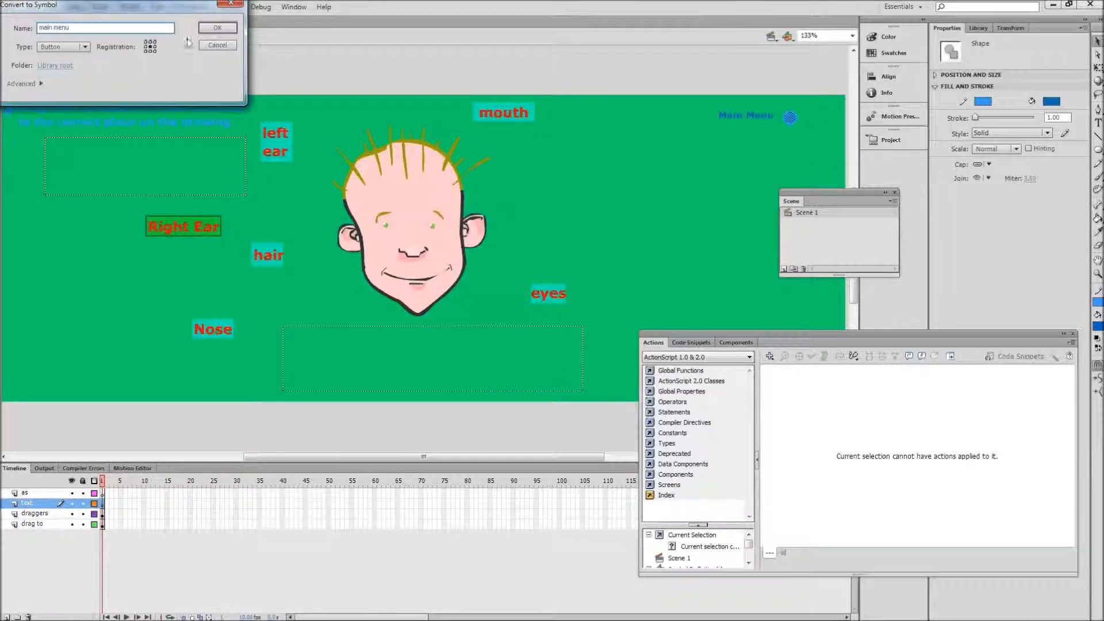
{"action": "key", "text": "Return"}
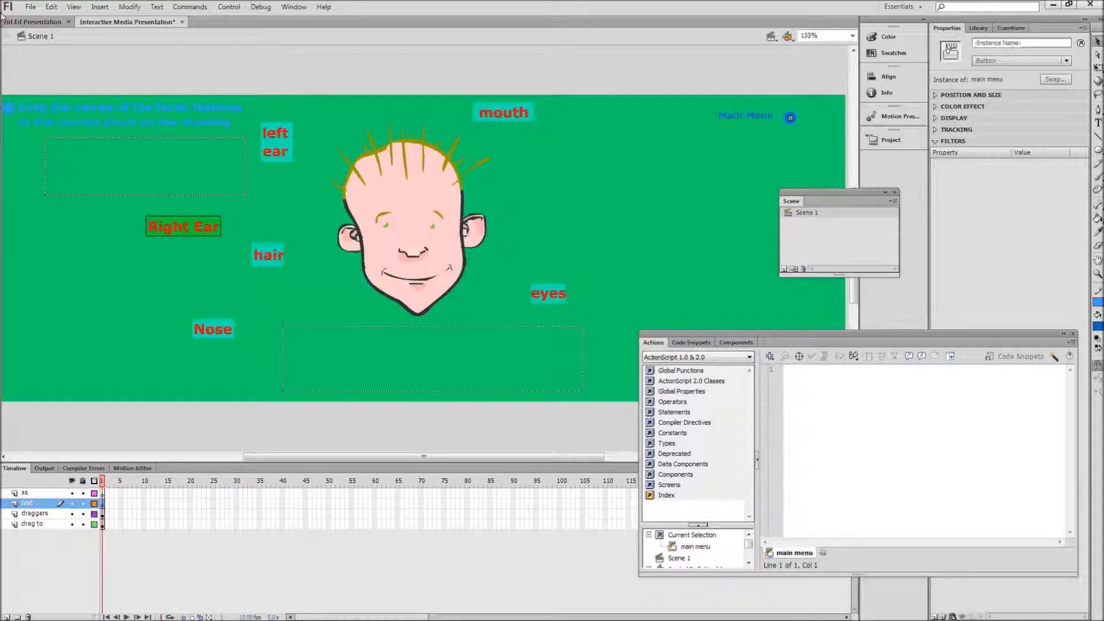
Step: Examine the script attached to the Main Menu button in the drag and drop scene of Int Ed Presentation
{"action": "left_click", "coordinate": [30, 20]}
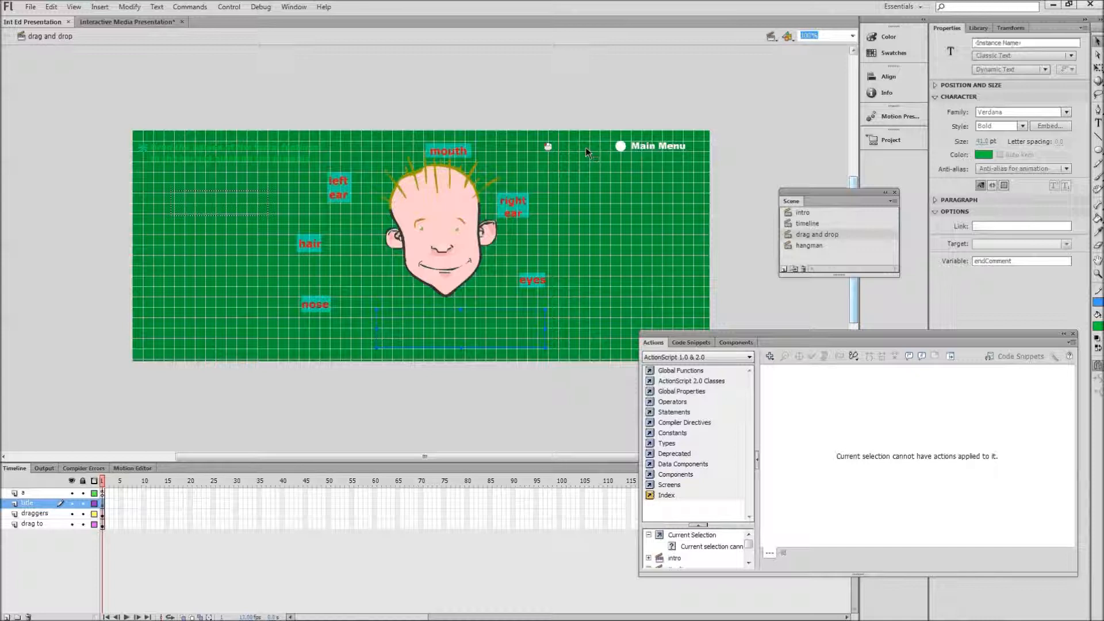
{"action": "left_click", "coordinate": [624, 152]}
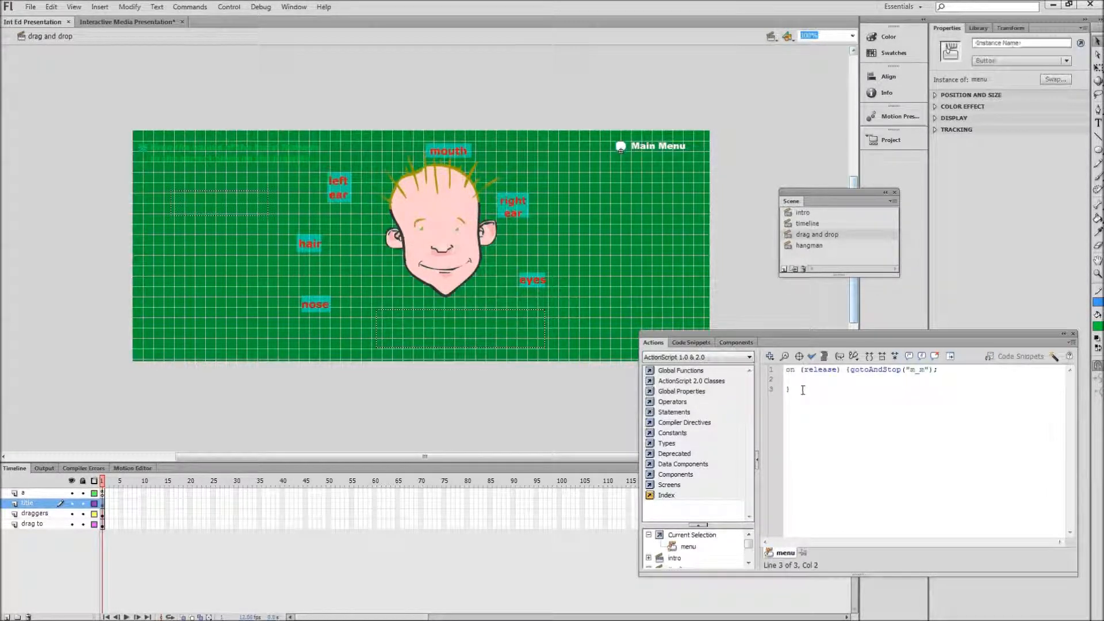
{"action": "left_click_drag", "start_coordinate": [802, 391], "coordinate": [786, 369]}
{"action": "right_click", "coordinate": [828, 376]}
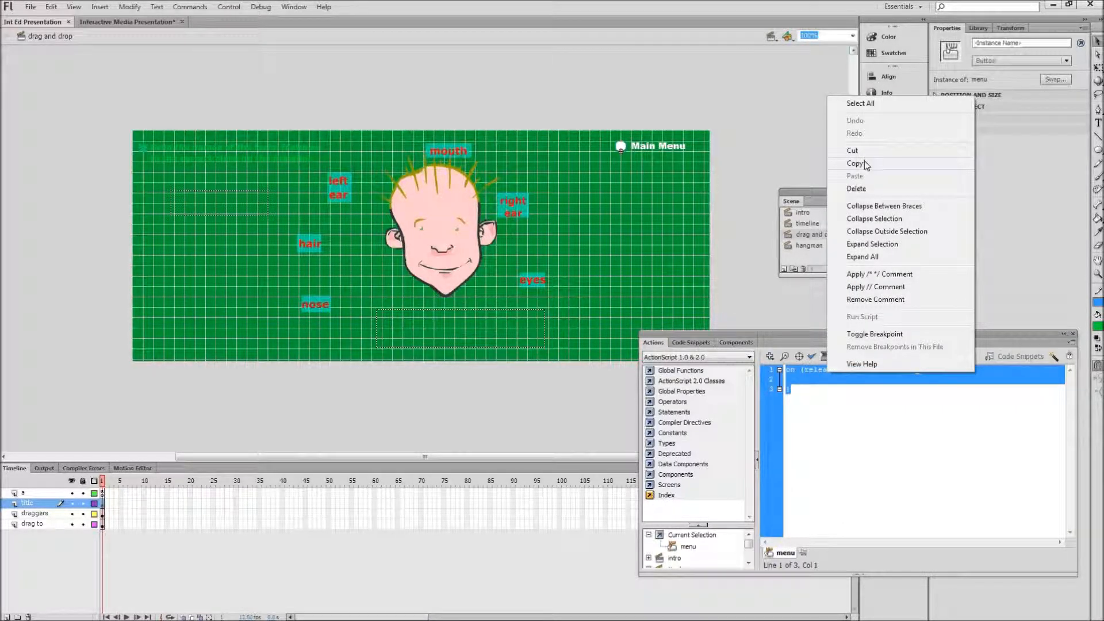
{"action": "left_click", "coordinate": [739, 155]}
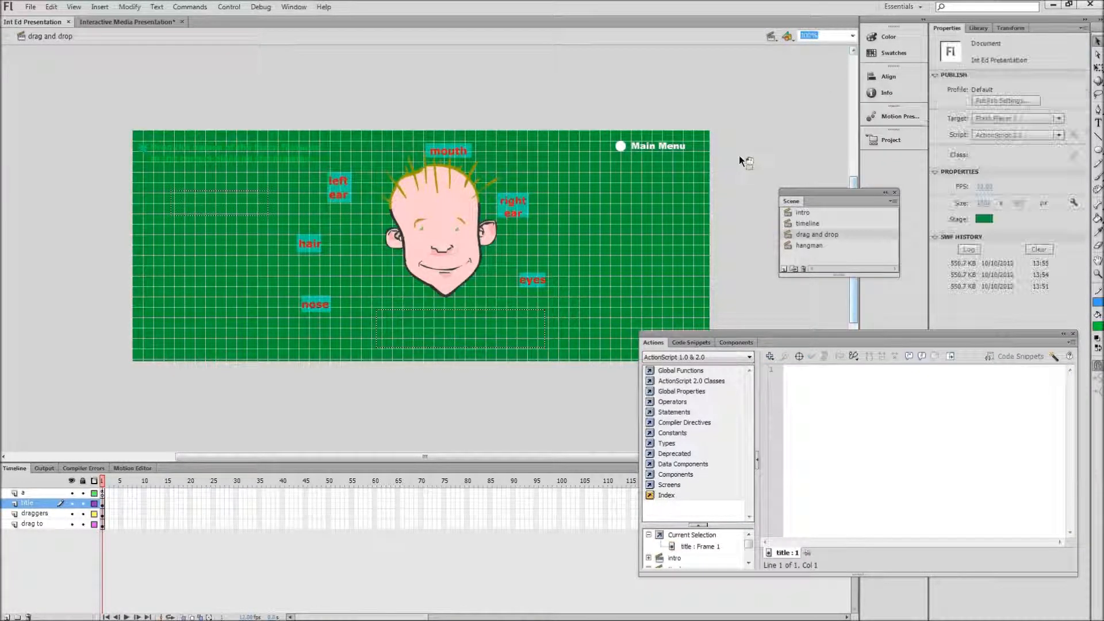
{"action": "left_click", "coordinate": [621, 147]}
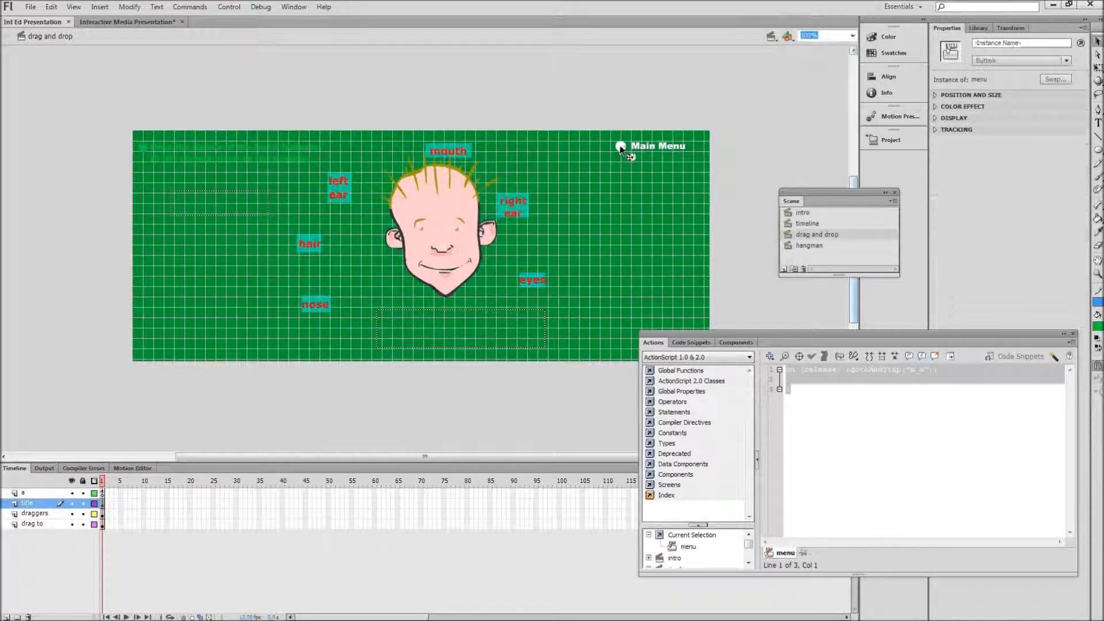
{"action": "left_click", "coordinate": [315, 61]}
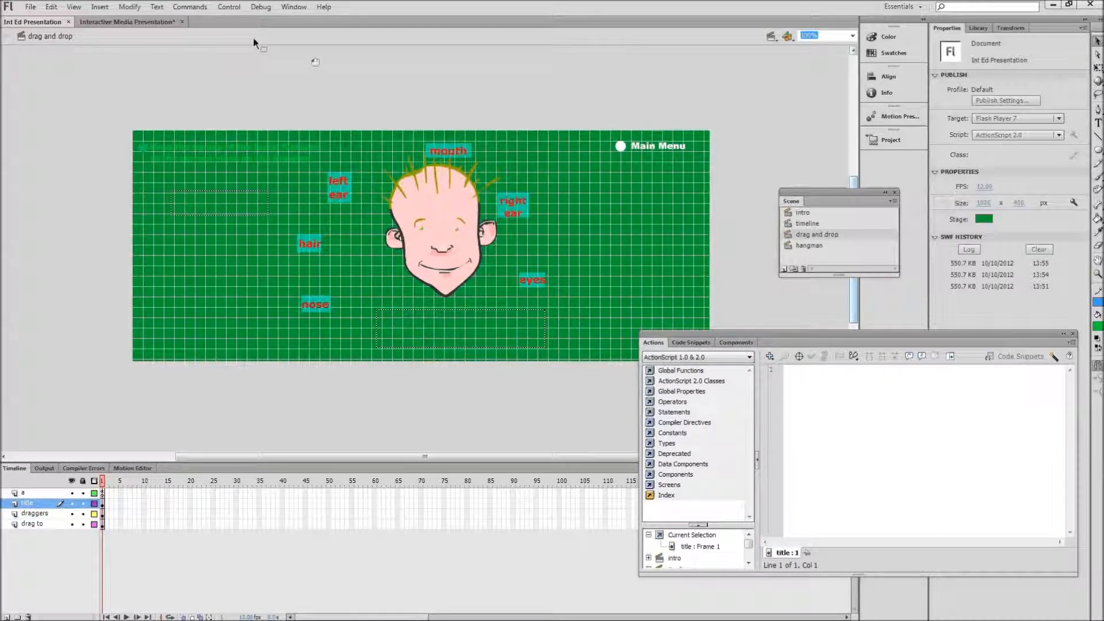
Step: Add an on (release) handler to the main menu button in Interactive Media Presentation
{"action": "left_click", "coordinate": [127, 22]}
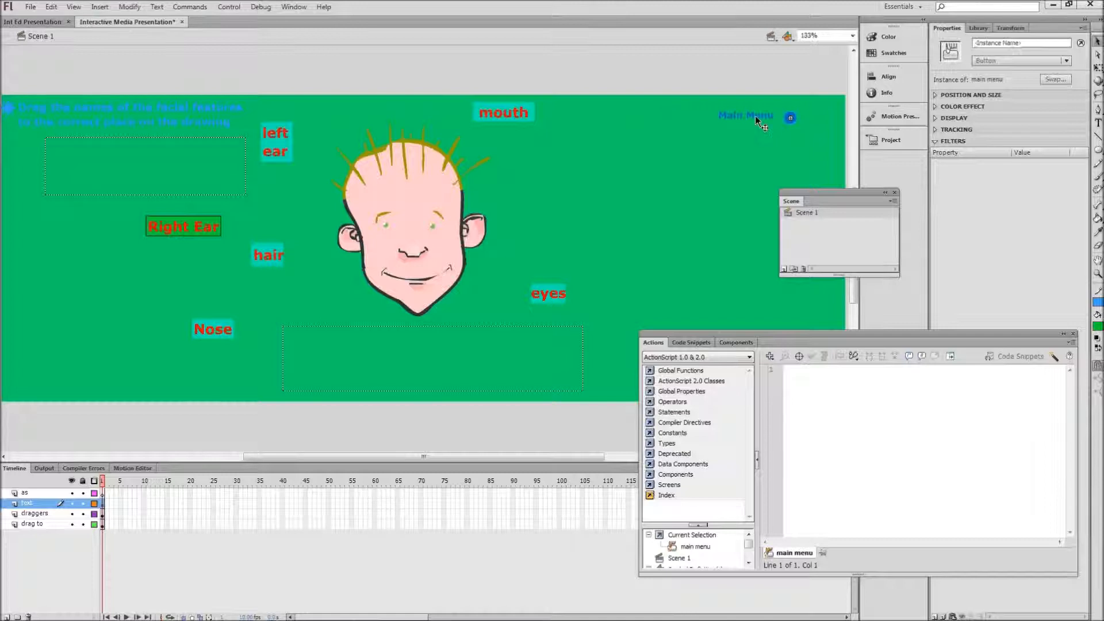
{"action": "left_click", "coordinate": [811, 384]}
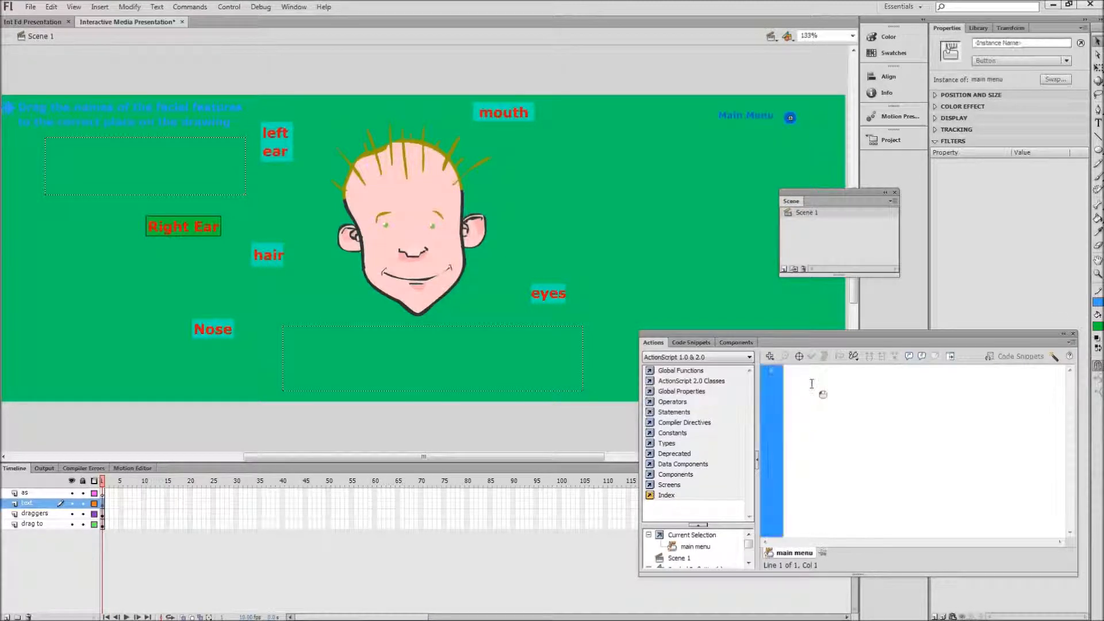
{"action": "left_click", "coordinate": [695, 372]}
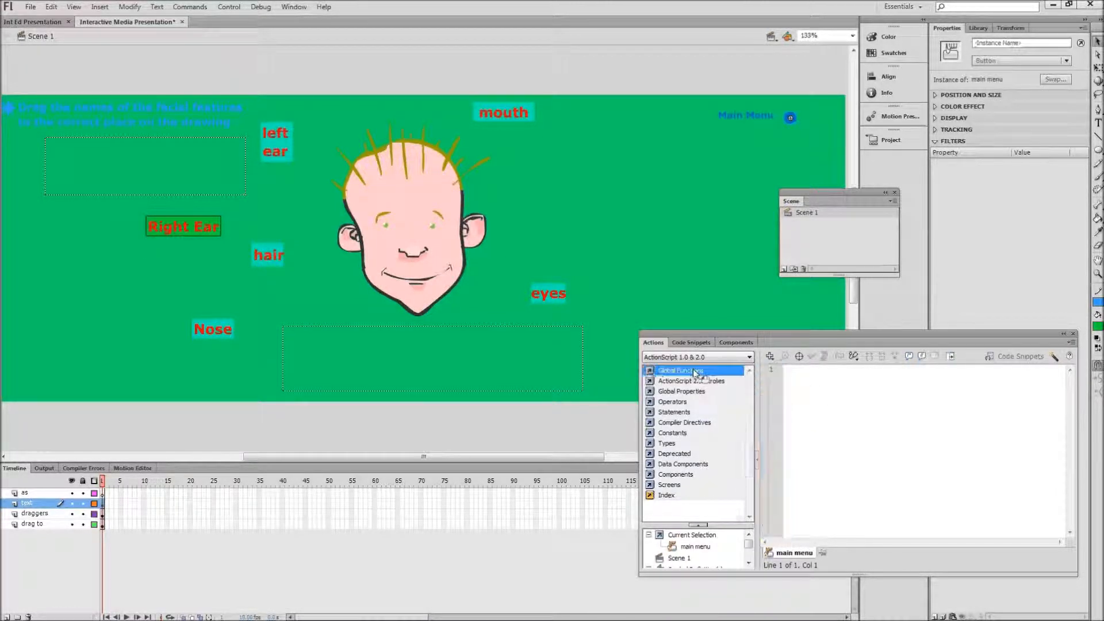
{"action": "left_click", "coordinate": [696, 372]}
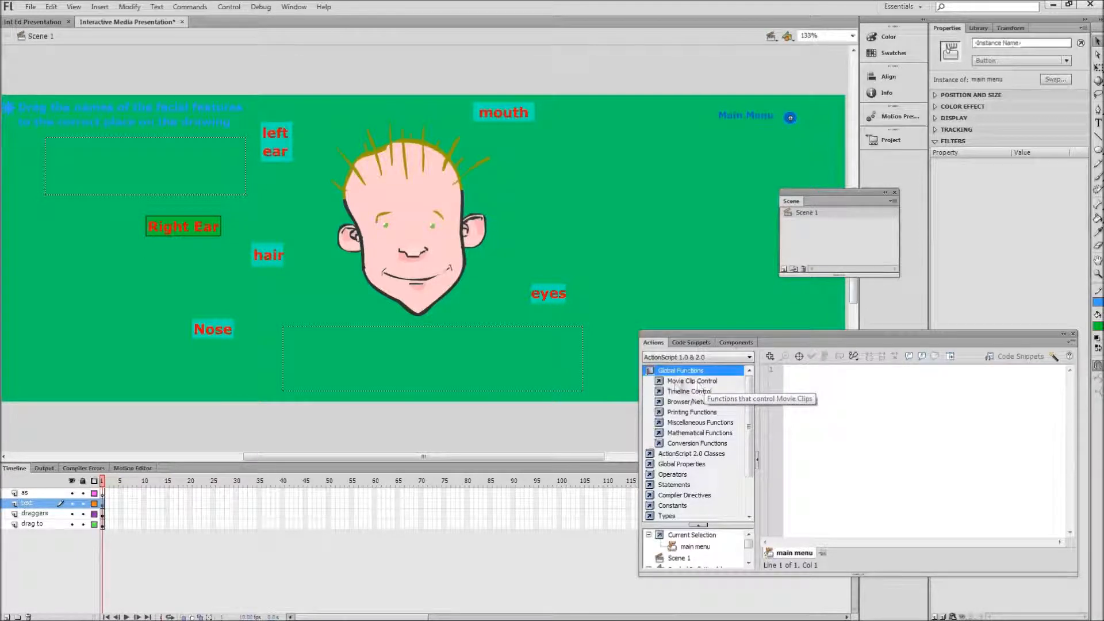
{"action": "left_click", "coordinate": [662, 382]}
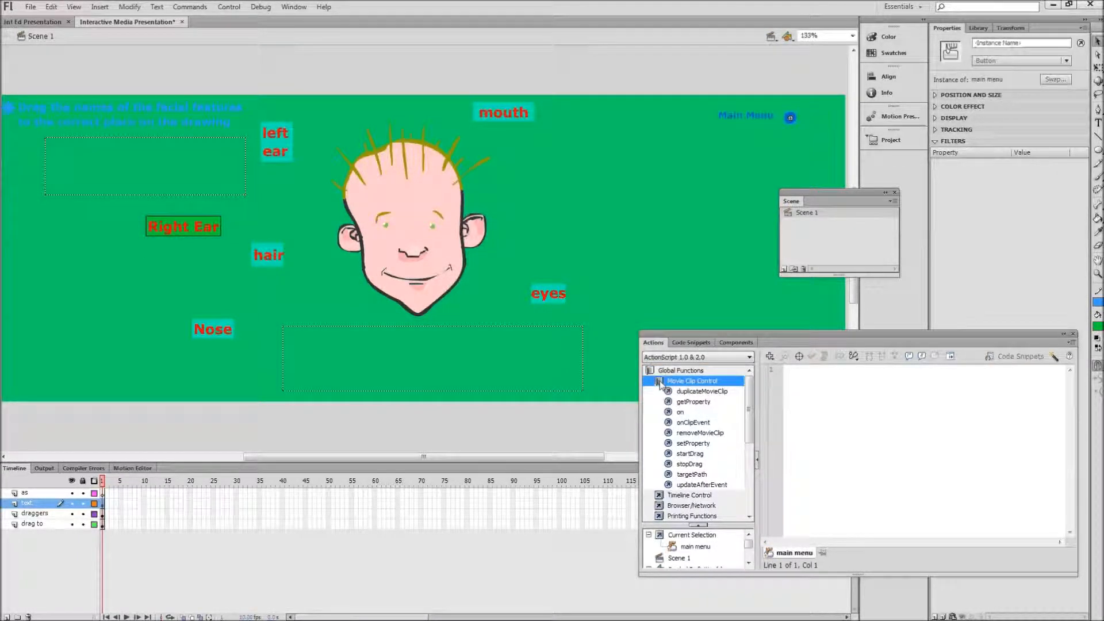
{"action": "double_click", "coordinate": [679, 412]}
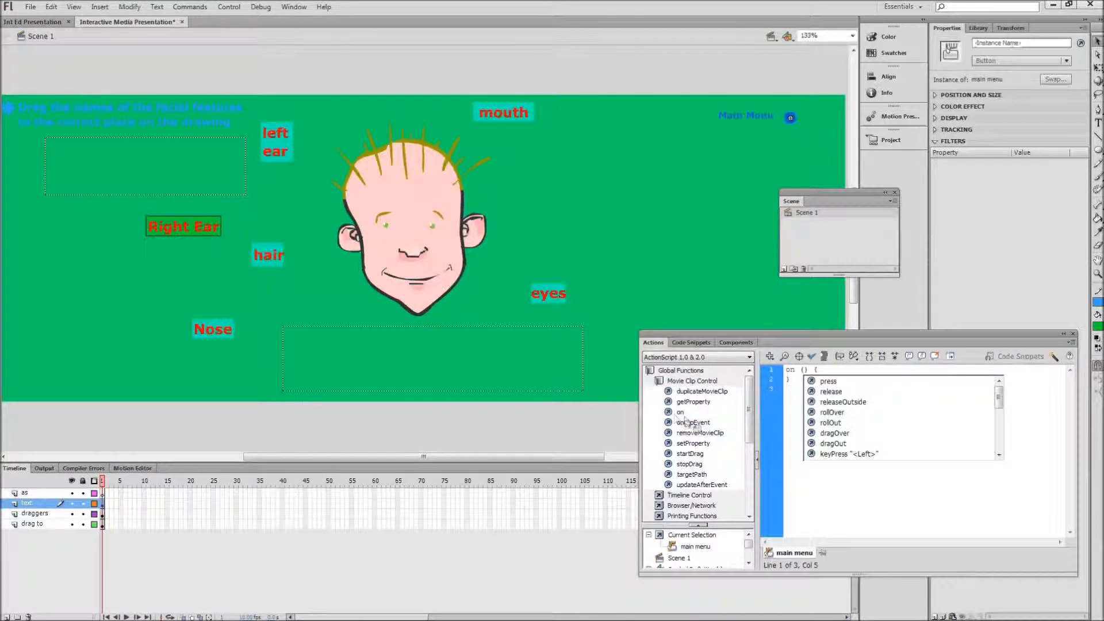
{"action": "double_click", "coordinate": [831, 391]}
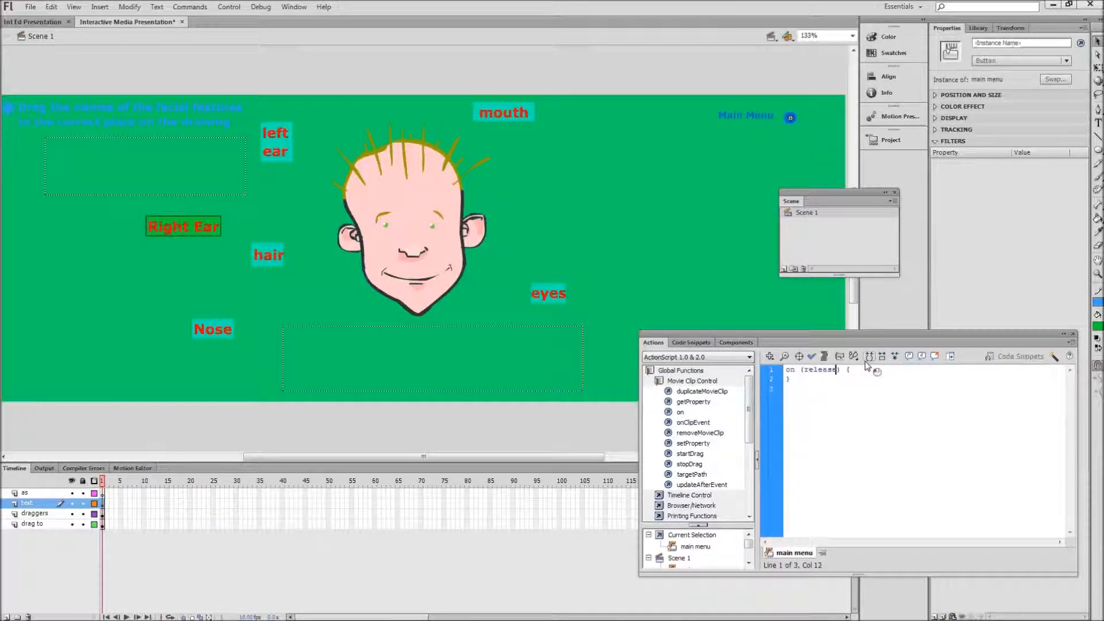
{"action": "left_click", "coordinate": [847, 371]}
Step: Insert a gotoAndStop action with the frame label "m_m" inside the button's release handler
{"action": "left_click_drag", "start_coordinate": [748, 401], "coordinate": [754, 425]}
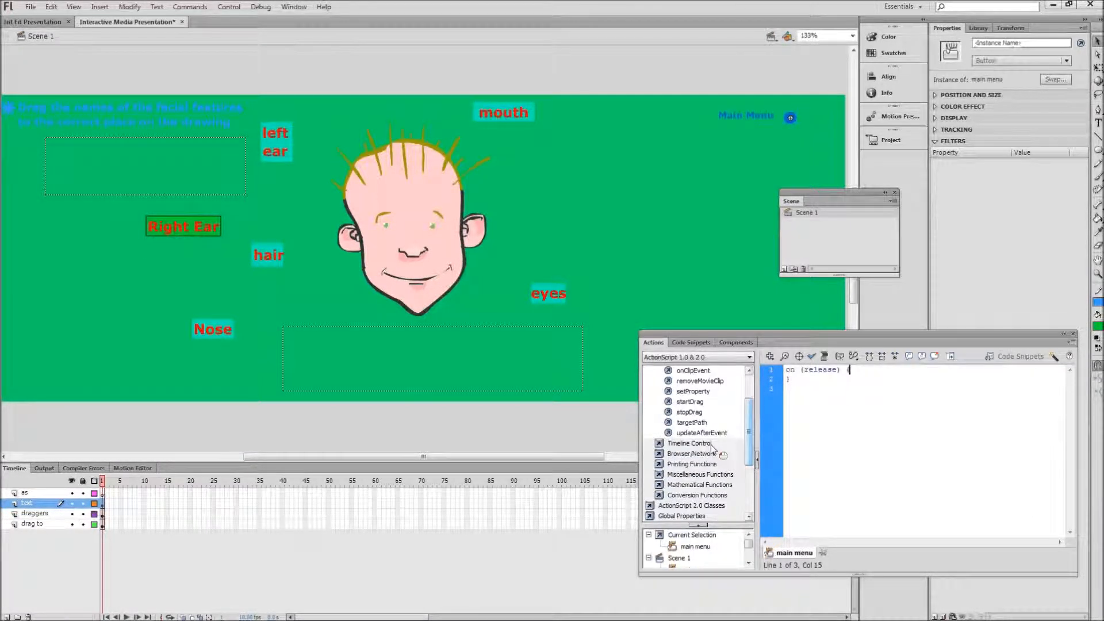
{"action": "left_click", "coordinate": [656, 443]}
{"action": "left_click_drag", "start_coordinate": [749, 423], "coordinate": [747, 447]}
{"action": "double_click", "coordinate": [695, 389]}
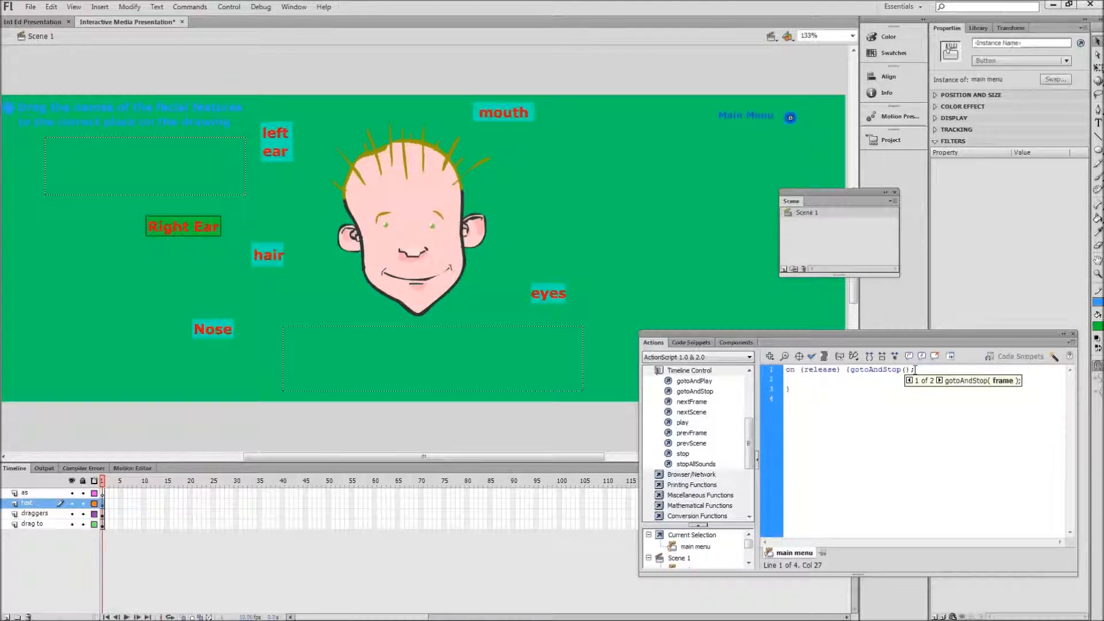
{"action": "type", "text": "\""}
{"action": "type", "text": "m m\""}
{"action": "left_click", "coordinate": [959, 442]}
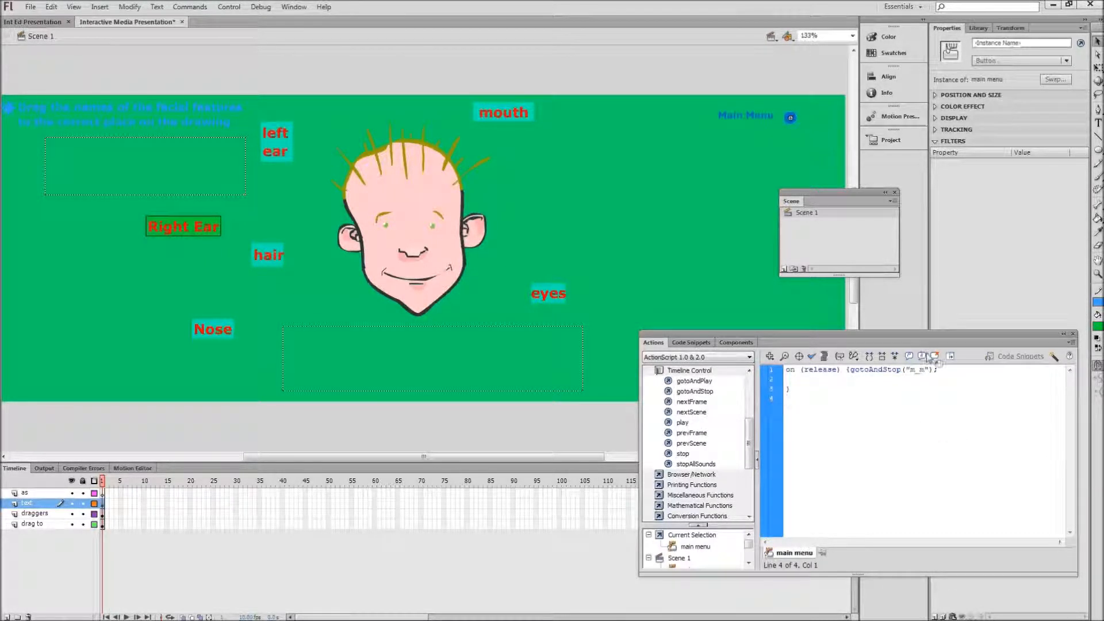
Step: Recheck the "m_m" target in the main menu button's script and check the script's syntax
{"action": "left_click_drag", "start_coordinate": [931, 369], "coordinate": [906, 370]}
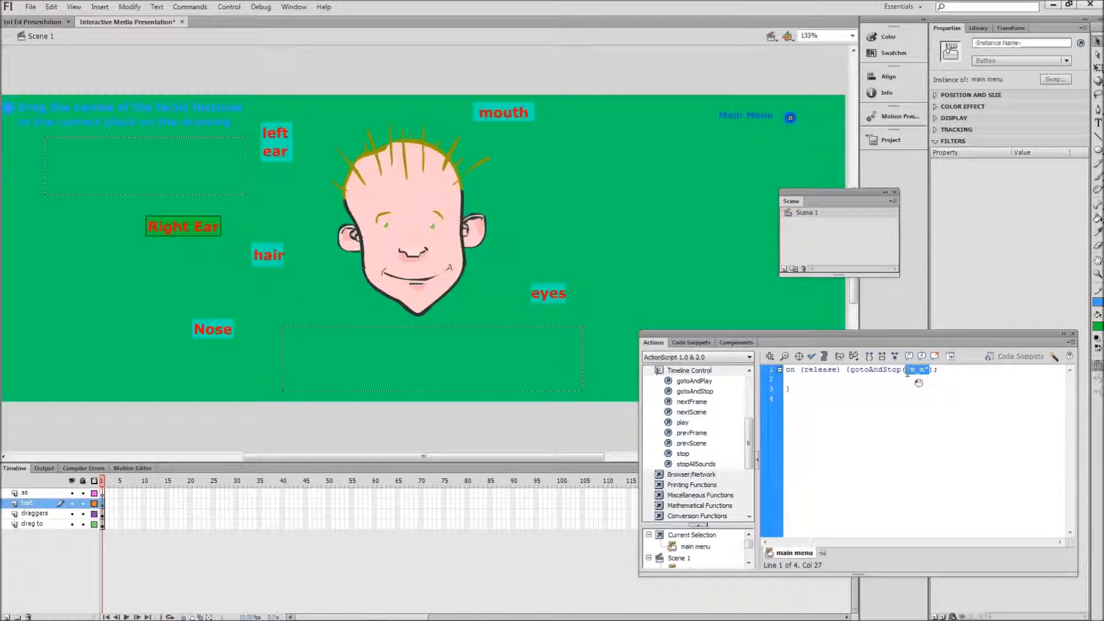
{"action": "type", "text": "\"m_m\""}
{"action": "left_click", "coordinate": [959, 446]}
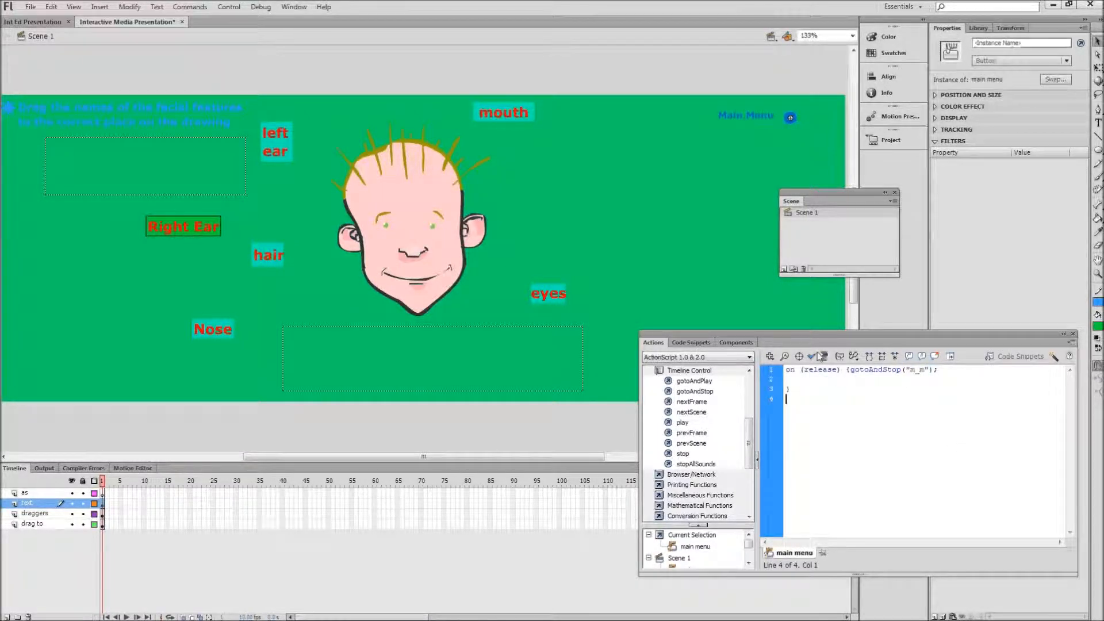
{"action": "left_click", "coordinate": [812, 356]}
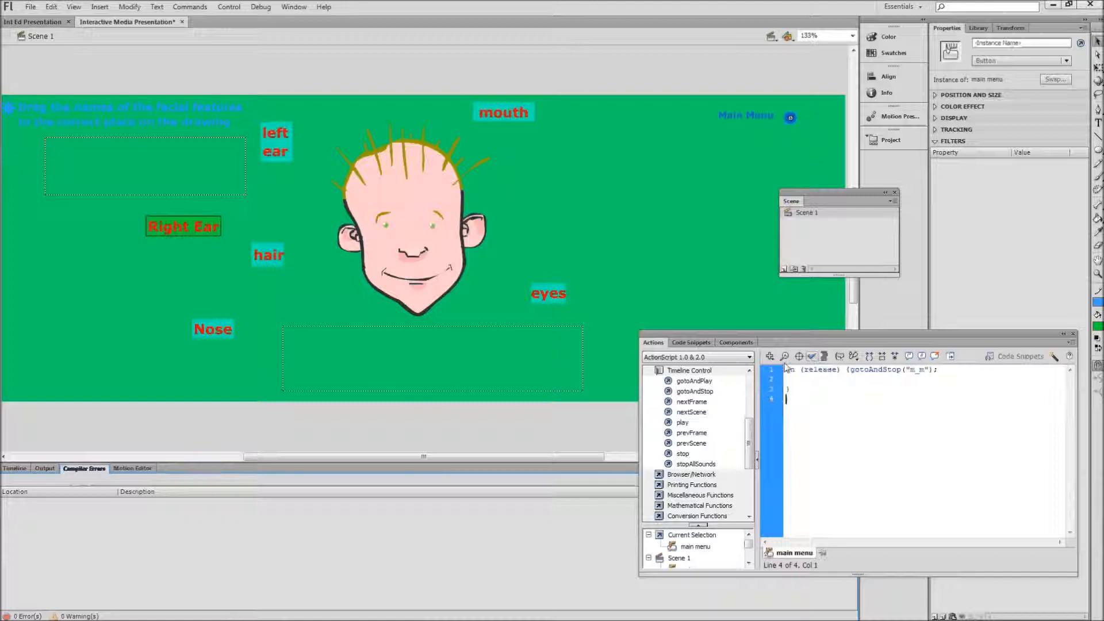
{"action": "left_click", "coordinate": [14, 469]}
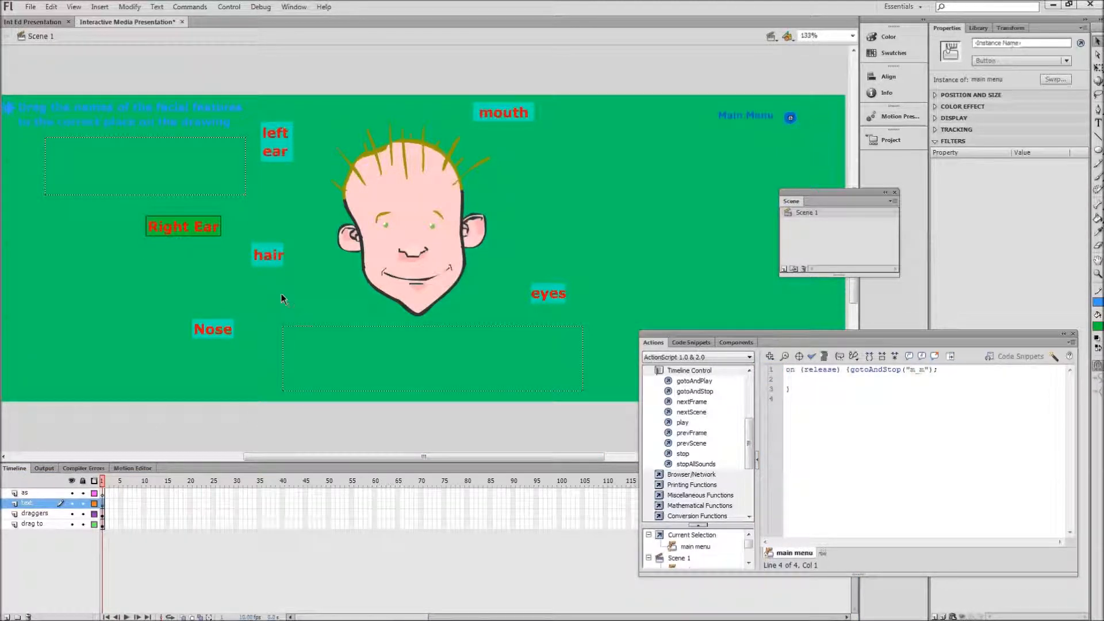
Step: Review the contents of the title layer in Int Ed Presentation and return to Interactive Media Presentation
{"action": "left_click", "coordinate": [33, 22]}
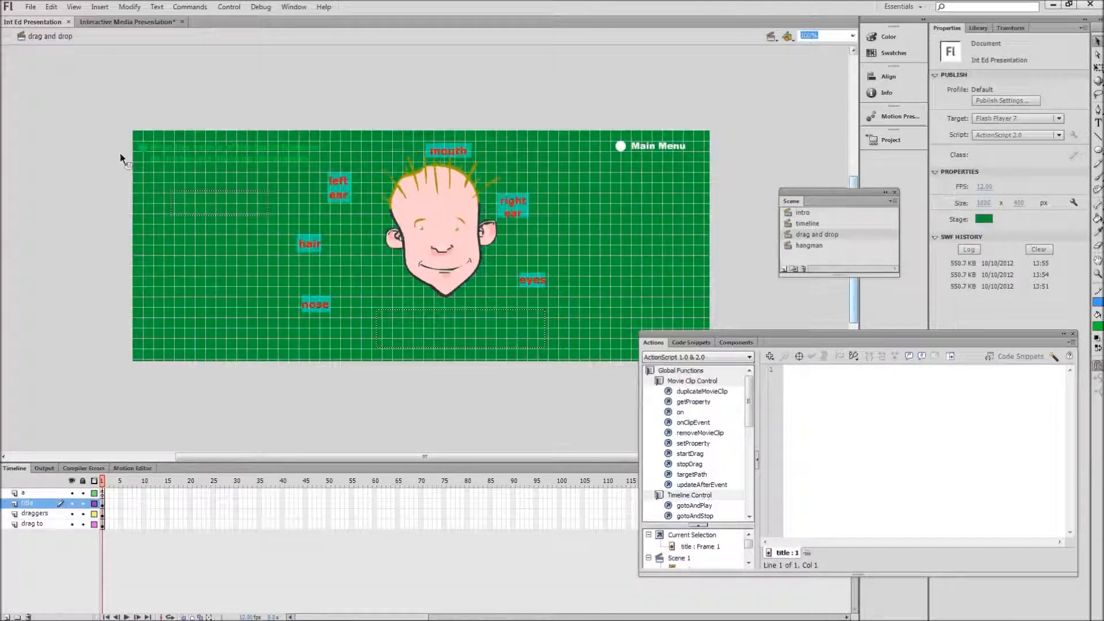
{"action": "left_click", "coordinate": [38, 505]}
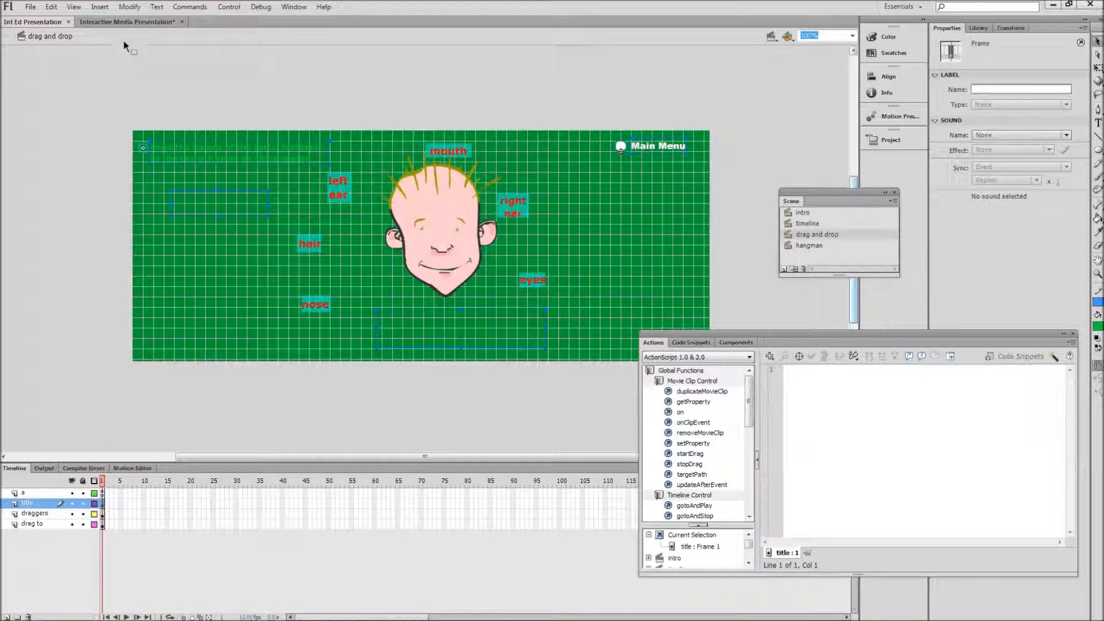
{"action": "left_click", "coordinate": [122, 23]}
{"action": "left_click", "coordinate": [86, 110]}
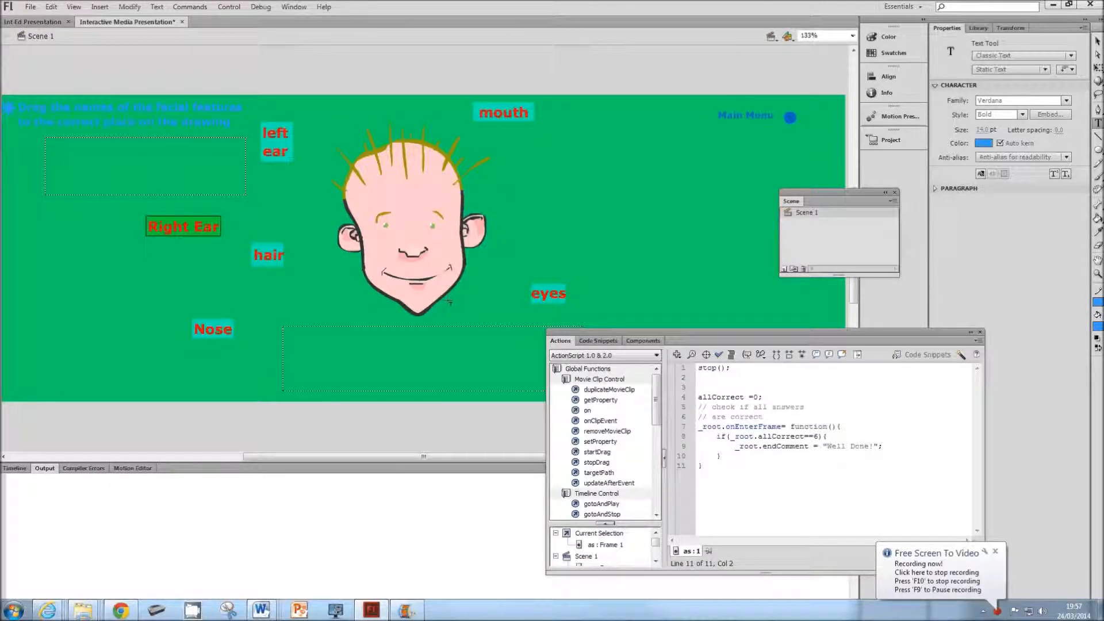
Step: Review the frame script on the as layer, from the stop action through the endComment check, and select all its code
{"action": "left_click", "coordinate": [14, 468]}
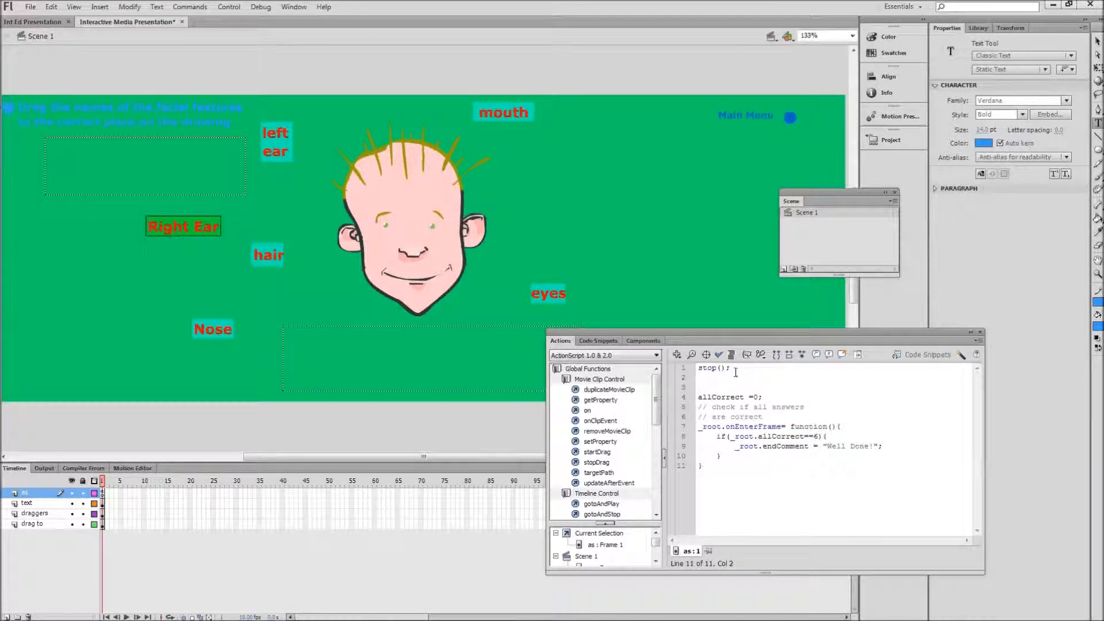
{"action": "left_click", "coordinate": [735, 369]}
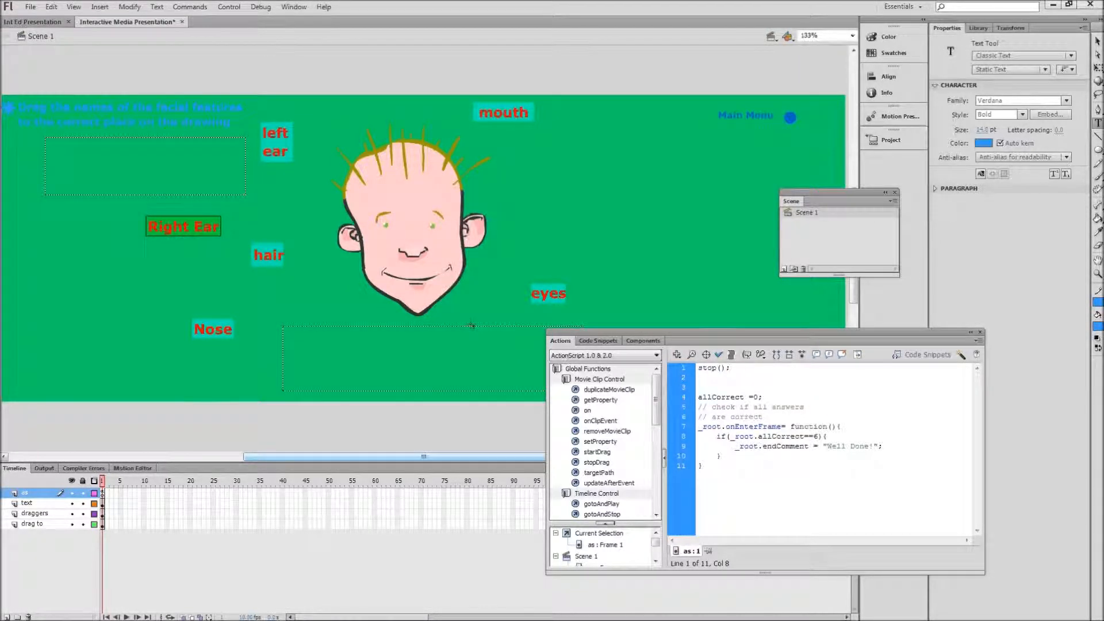
{"action": "left_click_drag", "start_coordinate": [702, 467], "coordinate": [708, 368]}
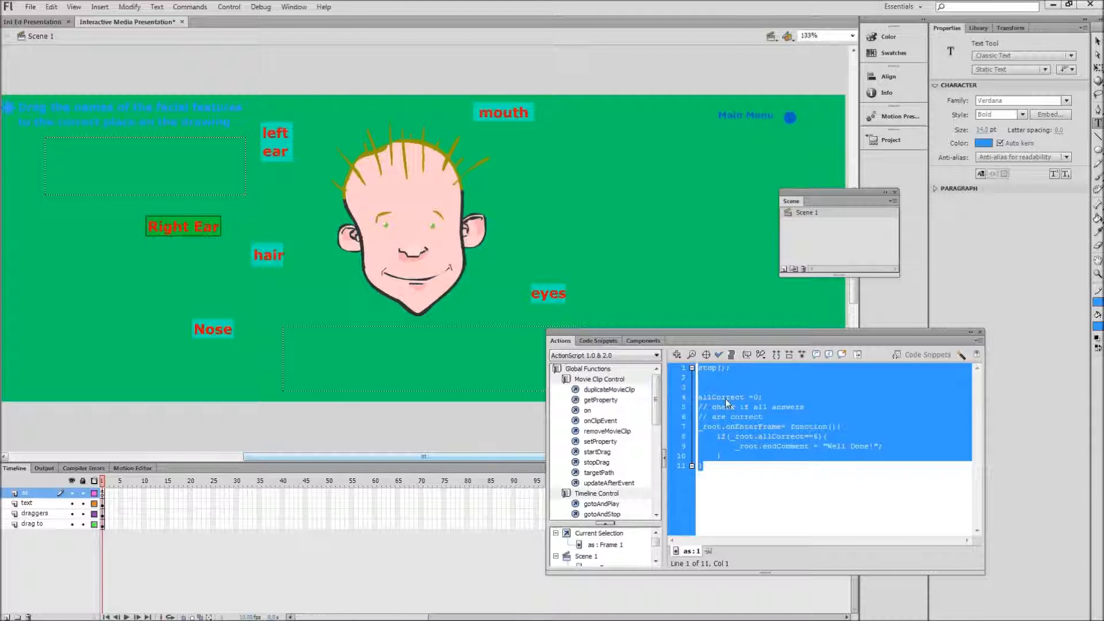
Step: Copy the entire frame script of the as layer and deselect the code
{"action": "right_click", "coordinate": [726, 400]}
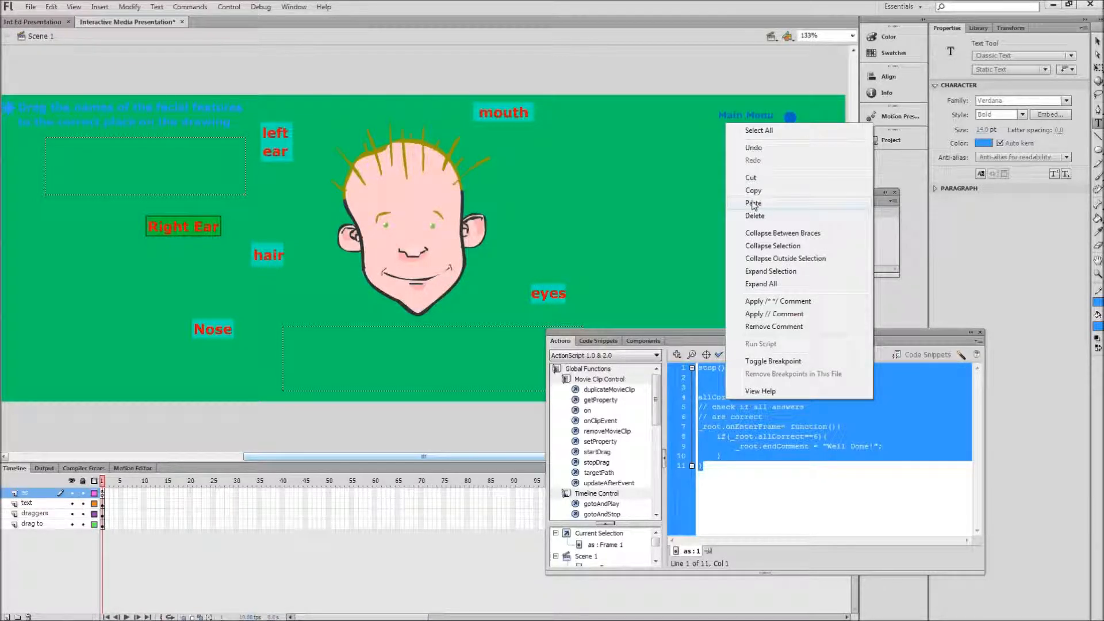
{"action": "left_click", "coordinate": [753, 191]}
{"action": "left_click", "coordinate": [726, 428]}
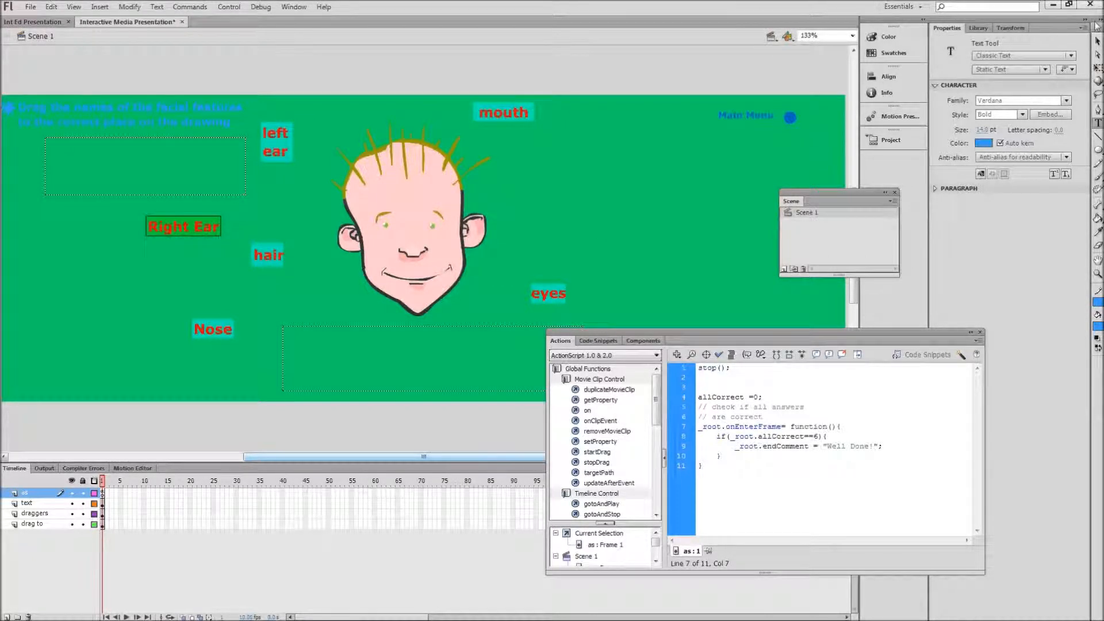
Step: Select the answer_field dynamic text with the Selection tool and embed its Verdana Bold font with all character ranges
{"action": "left_click", "coordinate": [1097, 41]}
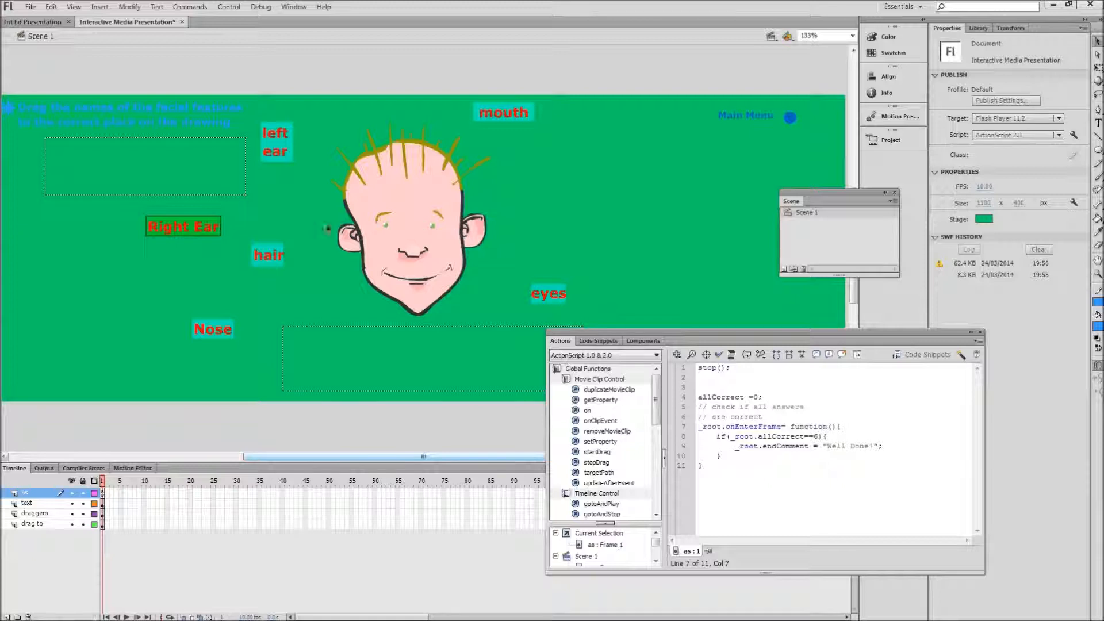
{"action": "left_click", "coordinate": [243, 181]}
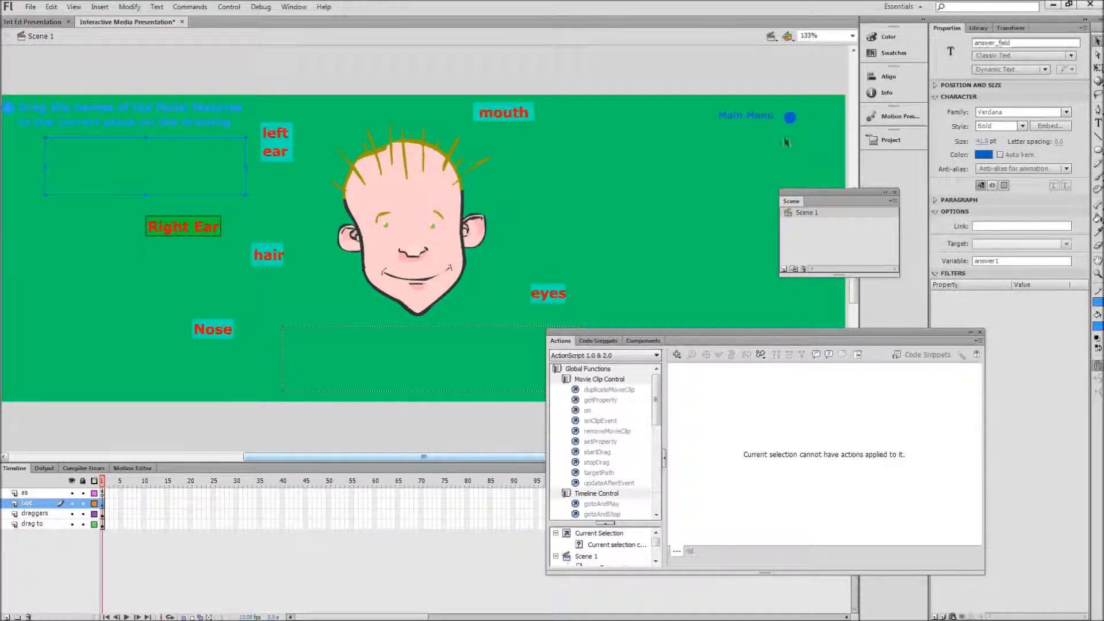
{"action": "key", "text": "ctrl+s"}
{"action": "left_click", "coordinate": [1055, 126]}
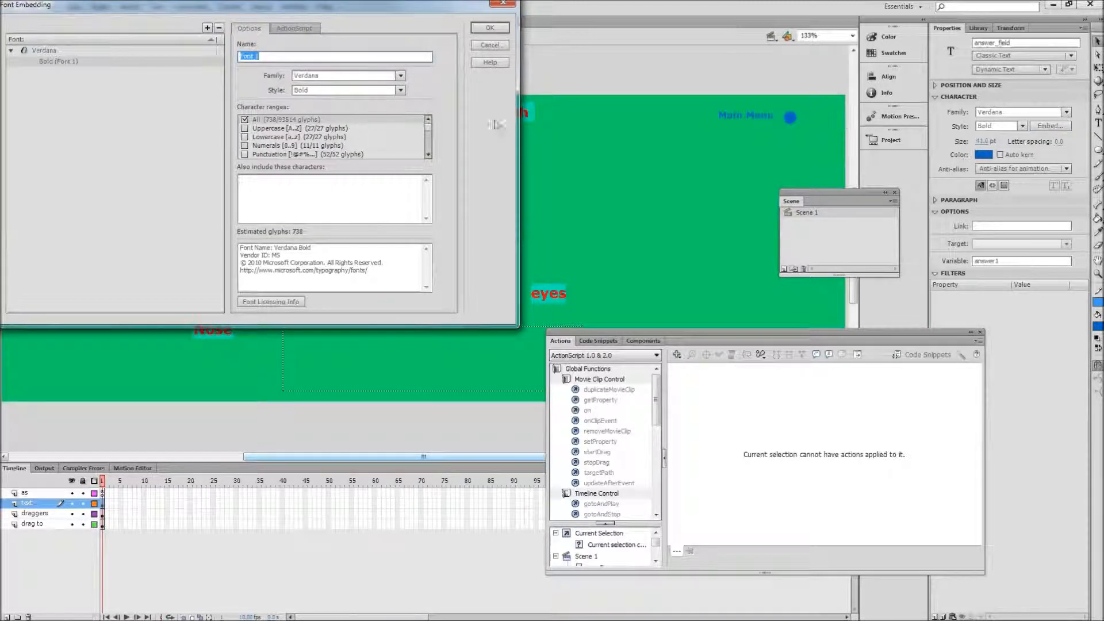
{"action": "left_click", "coordinate": [253, 119]}
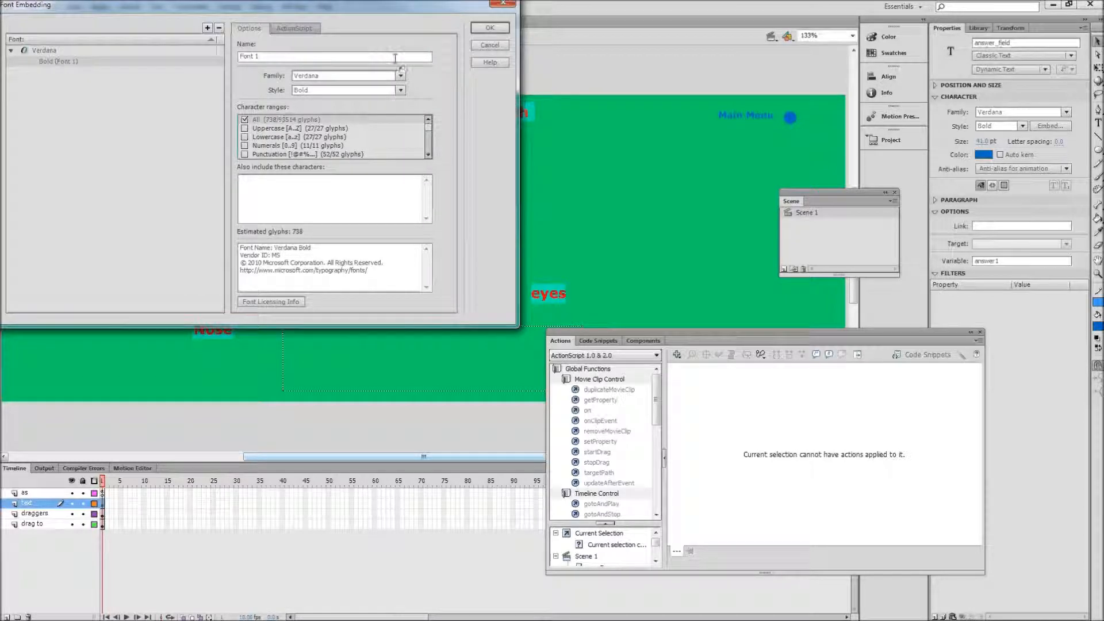
{"action": "left_click", "coordinate": [490, 27]}
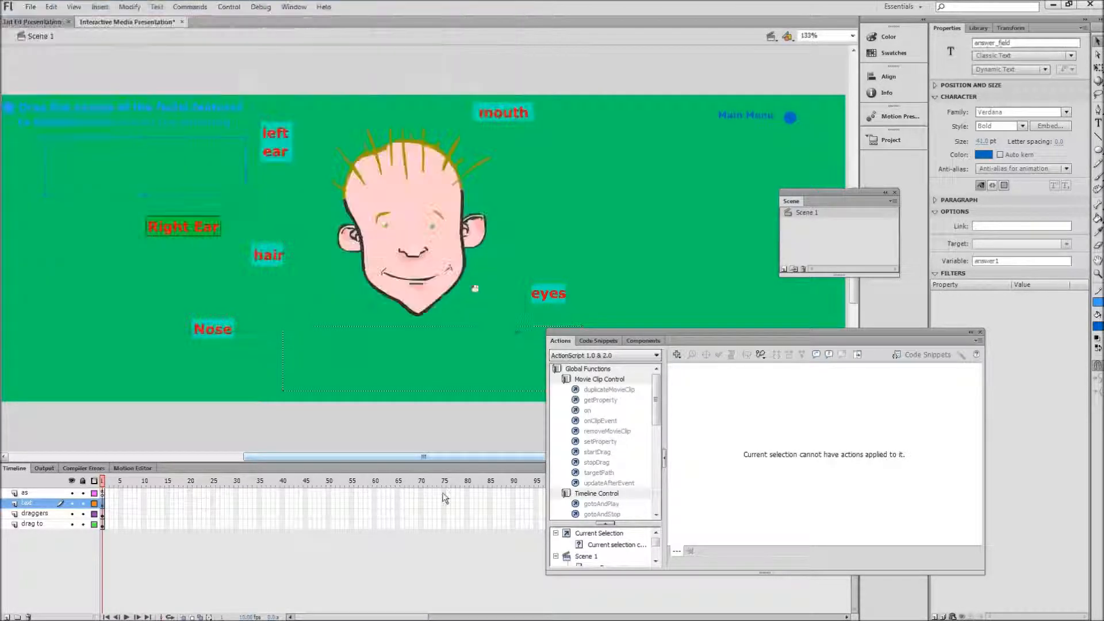
Step: Select the dynamic text field with the endComment variable and confirm its Verdana Bold embedding with all character ranges
{"action": "left_click", "coordinate": [464, 331]}
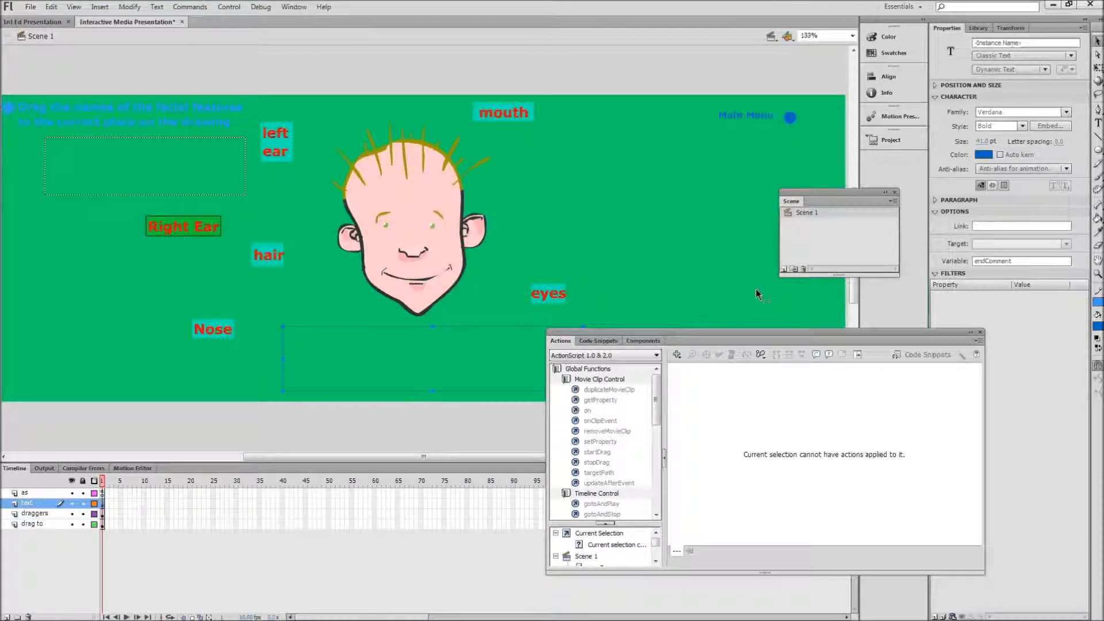
{"action": "left_click", "coordinate": [1049, 125]}
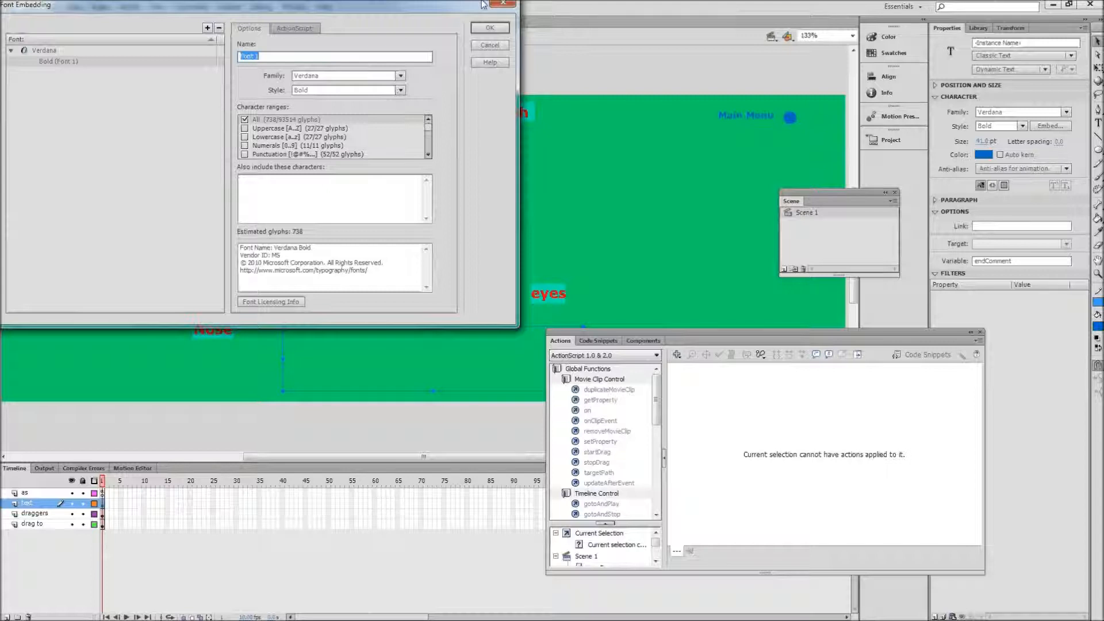
{"action": "left_click", "coordinate": [489, 28]}
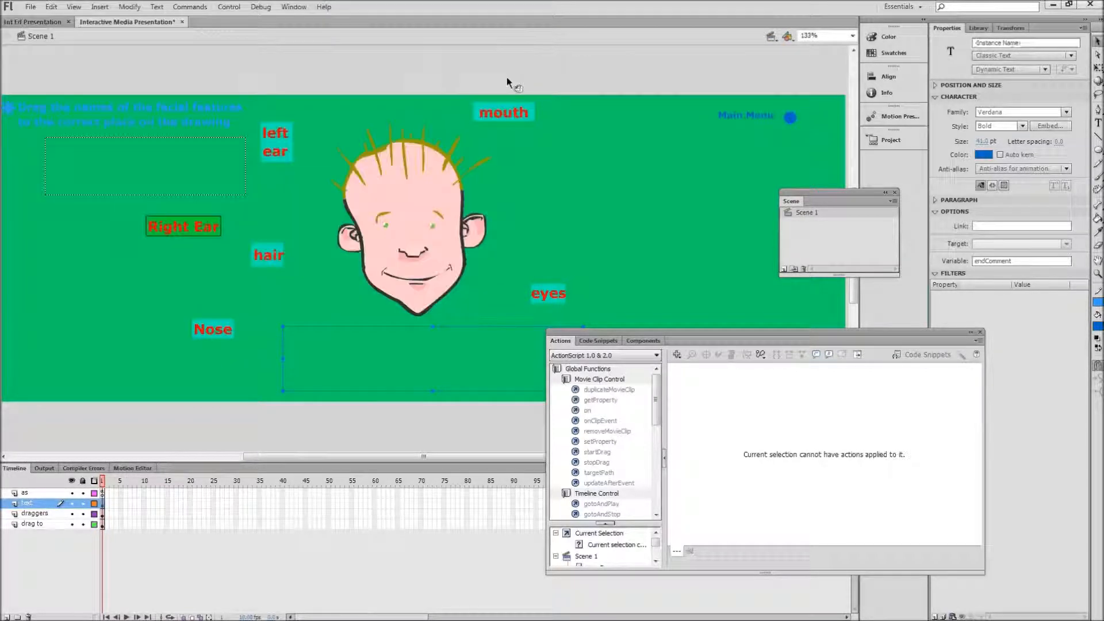
Step: Reselect the answer field and run a movie test in Flash Professional
{"action": "left_click", "coordinate": [244, 194]}
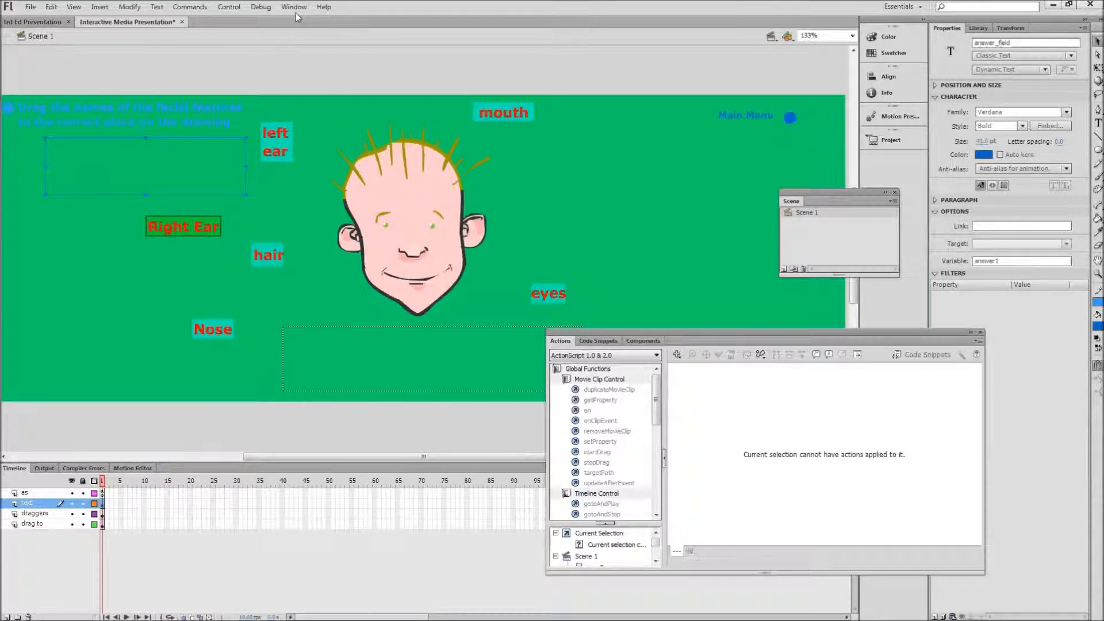
{"action": "left_click", "coordinate": [230, 7]}
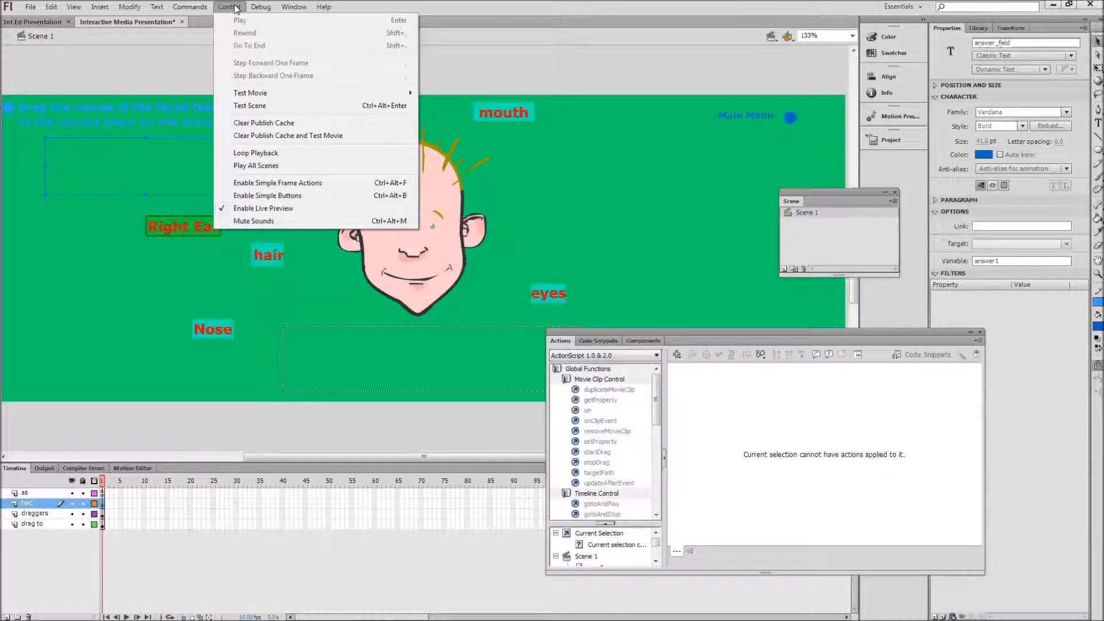
{"action": "mouse_move", "coordinate": [381, 93]}
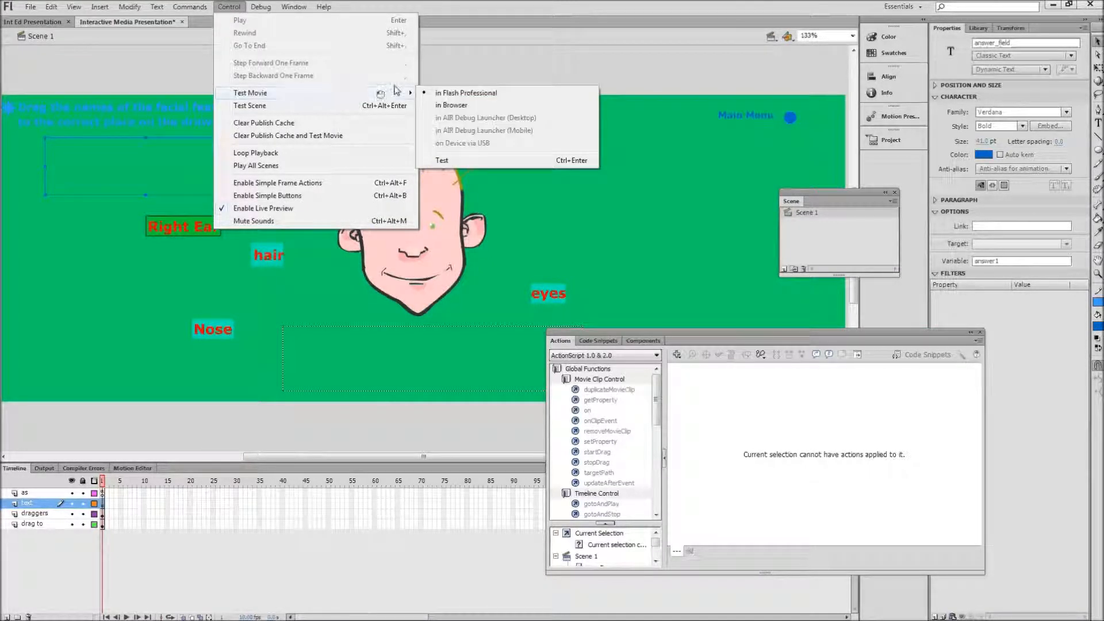
{"action": "left_click", "coordinate": [438, 95]}
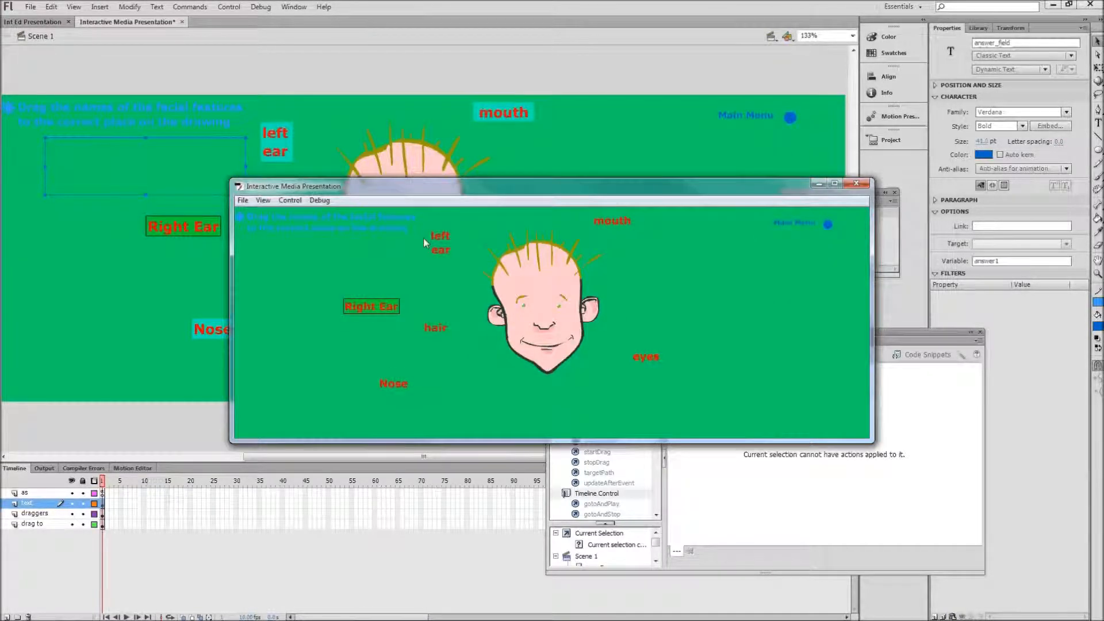
Step: Test the activity by placing the hair, mouth, eyes, left ear, Right Ear and Nose labels on their matching features, and close the test movie
{"action": "left_click_drag", "start_coordinate": [435, 328], "coordinate": [540, 254]}
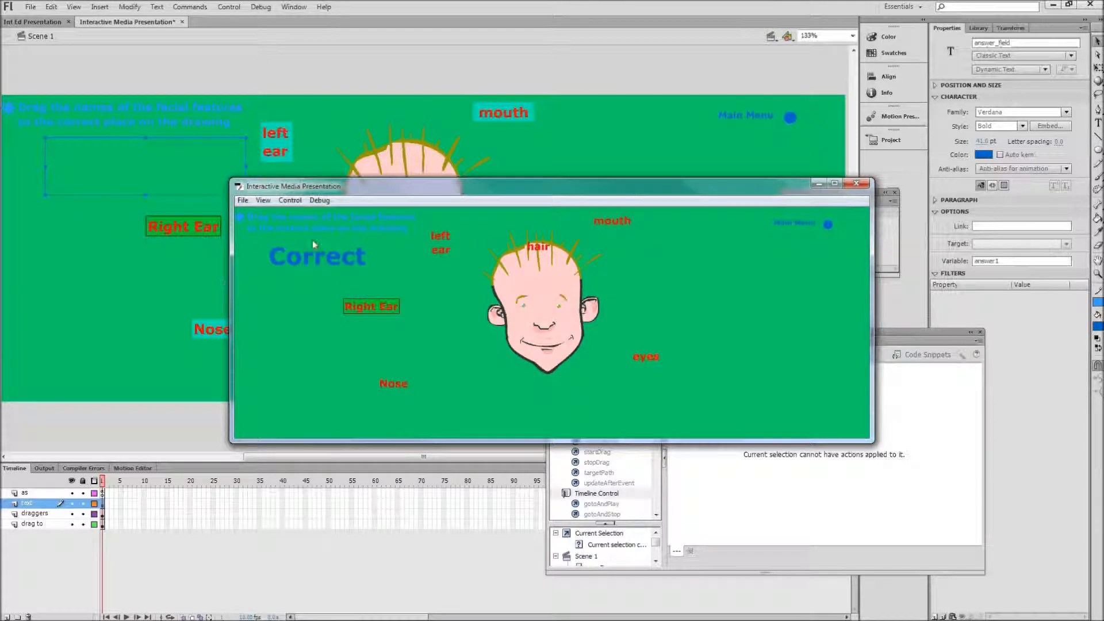
{"action": "left_click_drag", "start_coordinate": [610, 221], "coordinate": [549, 353]}
{"action": "left_click_drag", "start_coordinate": [647, 358], "coordinate": [545, 310]}
{"action": "left_click_drag", "start_coordinate": [440, 243], "coordinate": [593, 308]}
{"action": "left_click_drag", "start_coordinate": [396, 309], "coordinate": [500, 321]}
{"action": "left_click_drag", "start_coordinate": [502, 320], "coordinate": [502, 318]}
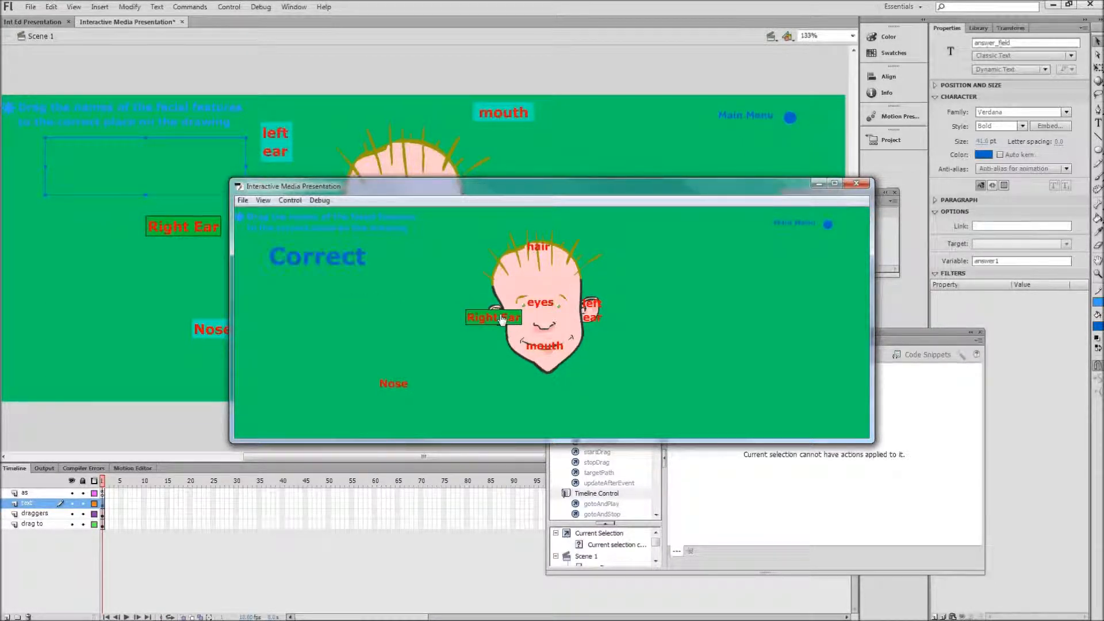
{"action": "left_click_drag", "start_coordinate": [395, 383], "coordinate": [556, 328]}
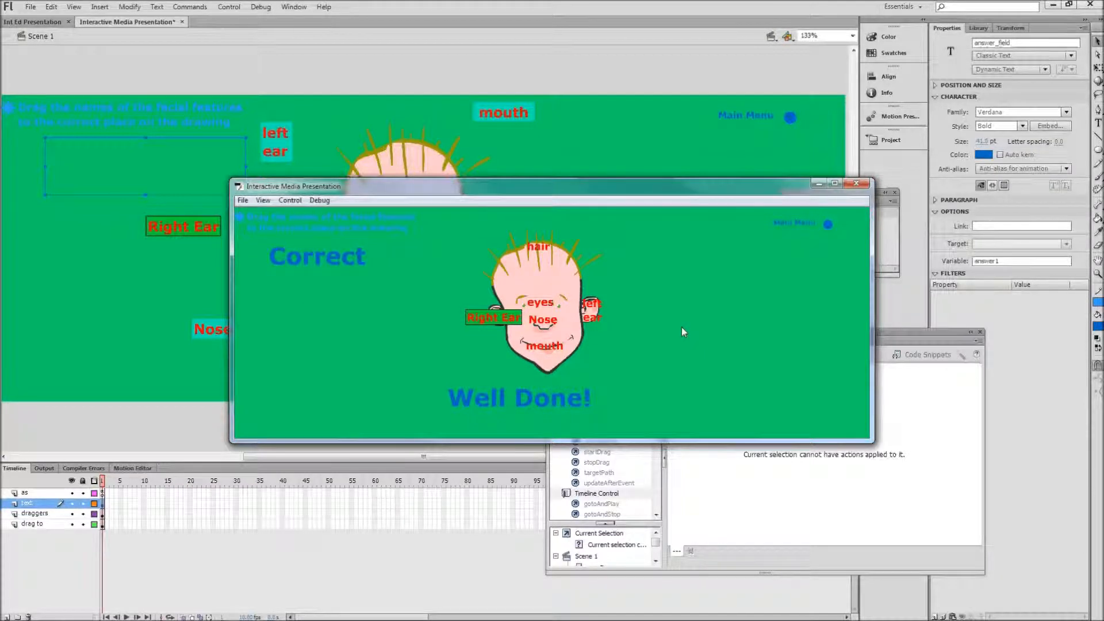
{"action": "left_click", "coordinate": [857, 184]}
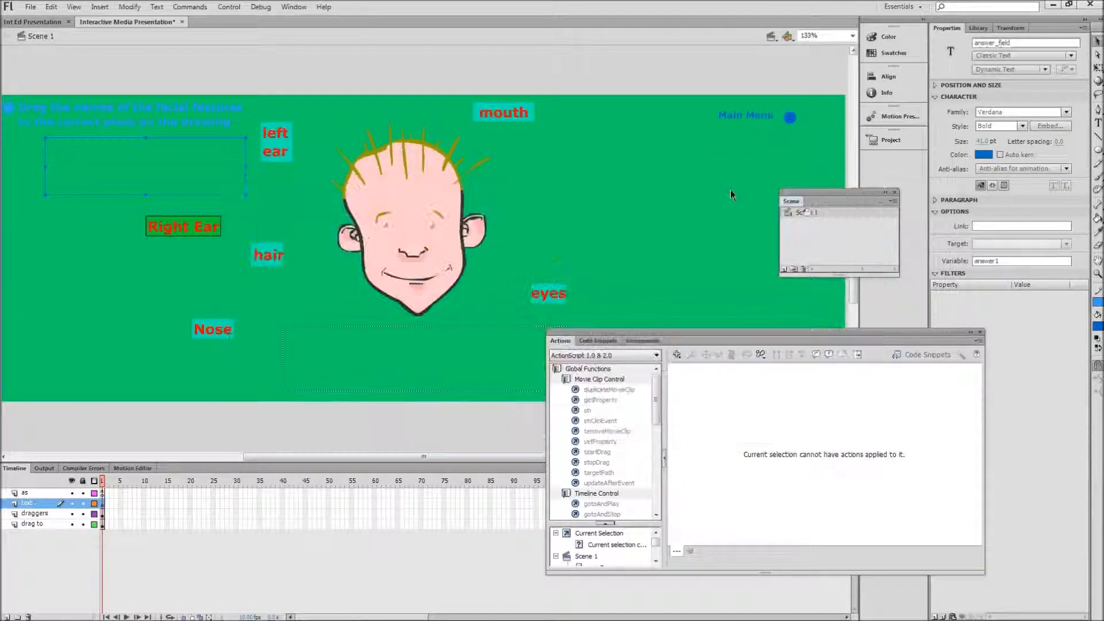
Step: Inspect the hair drop-target movie clip's inner shape and return to Scene 1
{"action": "left_click", "coordinate": [421, 171]}
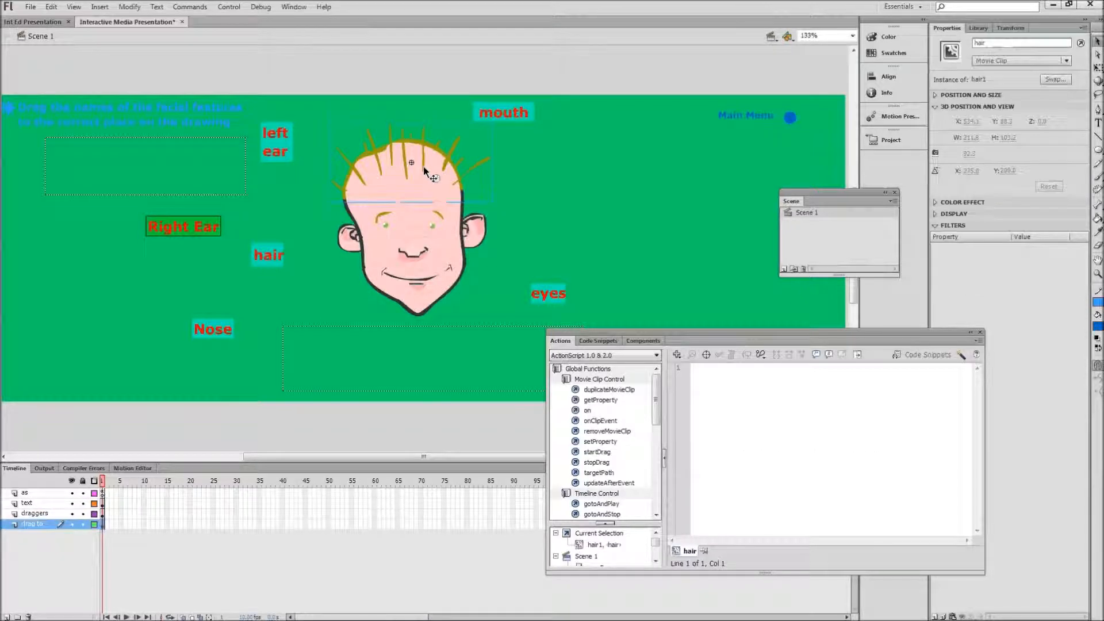
{"action": "double_click", "coordinate": [423, 166]}
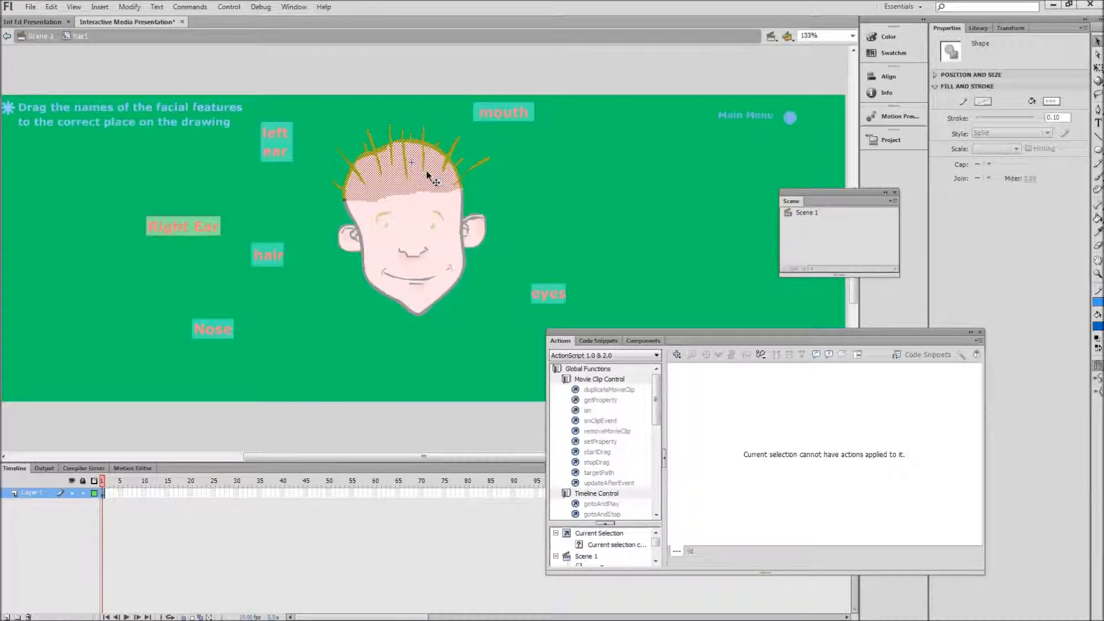
{"action": "left_click", "coordinate": [47, 43]}
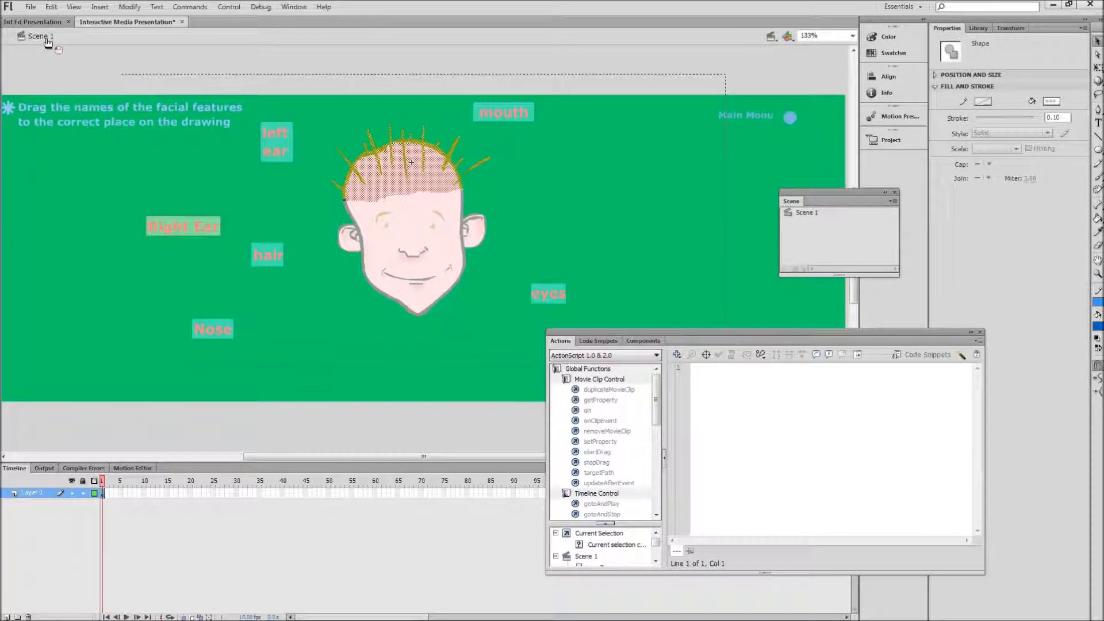
Step: Inspect the left ear and mouth label clips, review the button script inside the mouth label, and return to Scene 1
{"action": "left_click", "coordinate": [287, 137]}
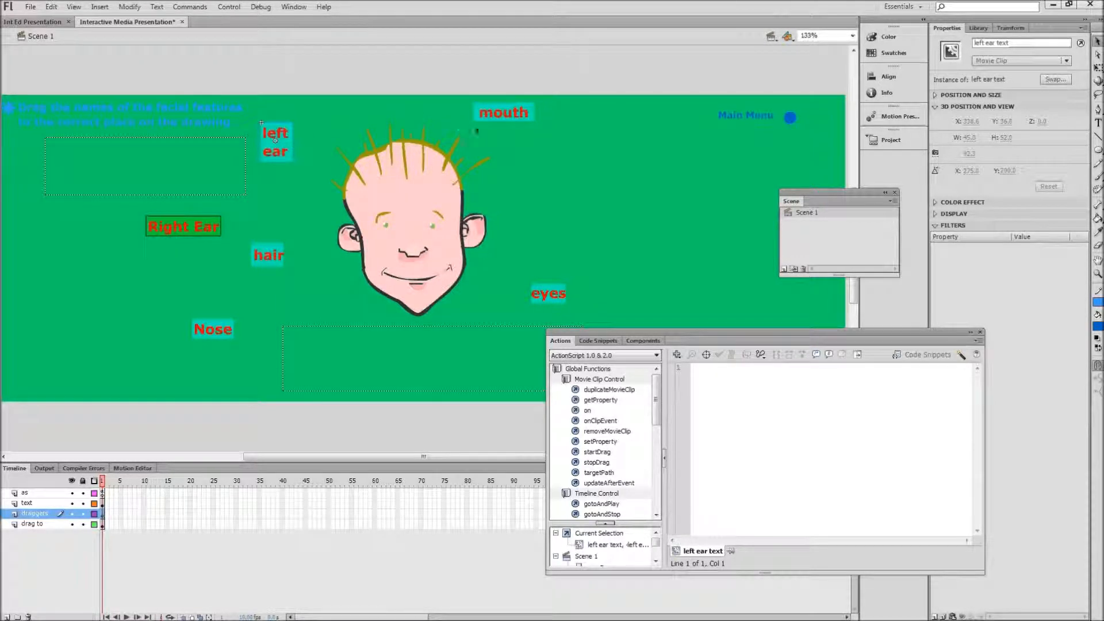
{"action": "left_click", "coordinate": [498, 113]}
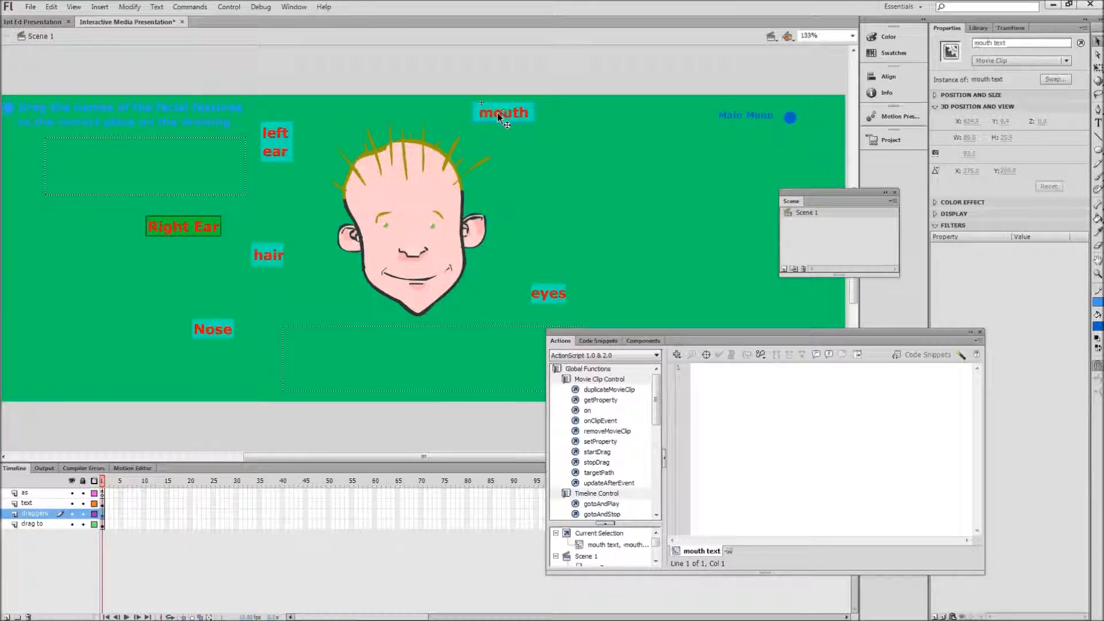
{"action": "double_click", "coordinate": [498, 112]}
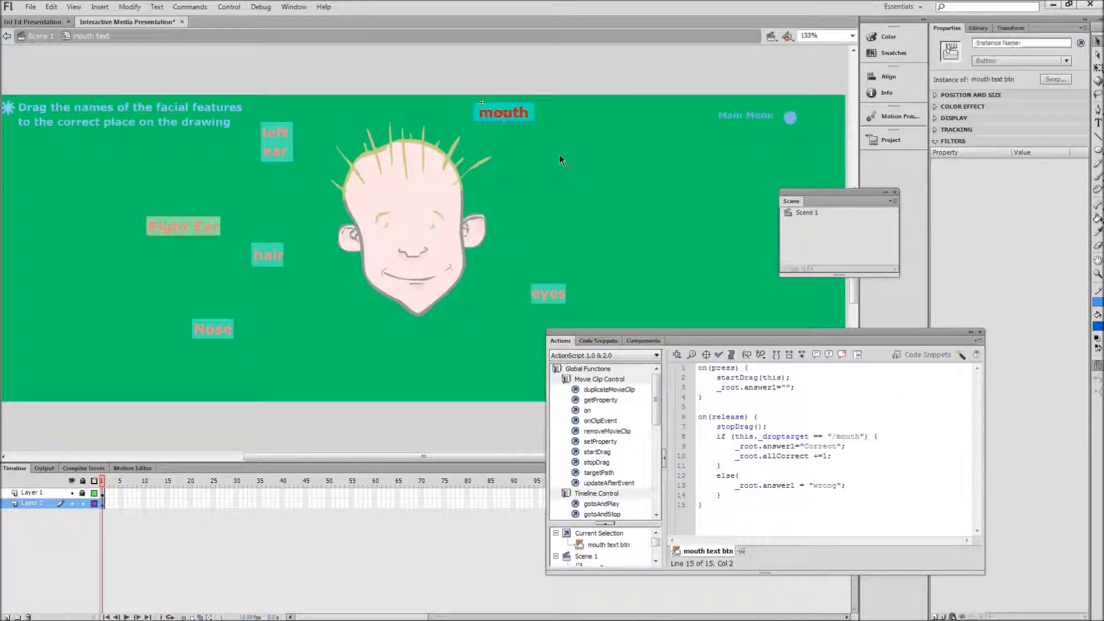
{"action": "left_click", "coordinate": [535, 128]}
{"action": "left_click", "coordinate": [534, 112]}
{"action": "left_click", "coordinate": [39, 38]}
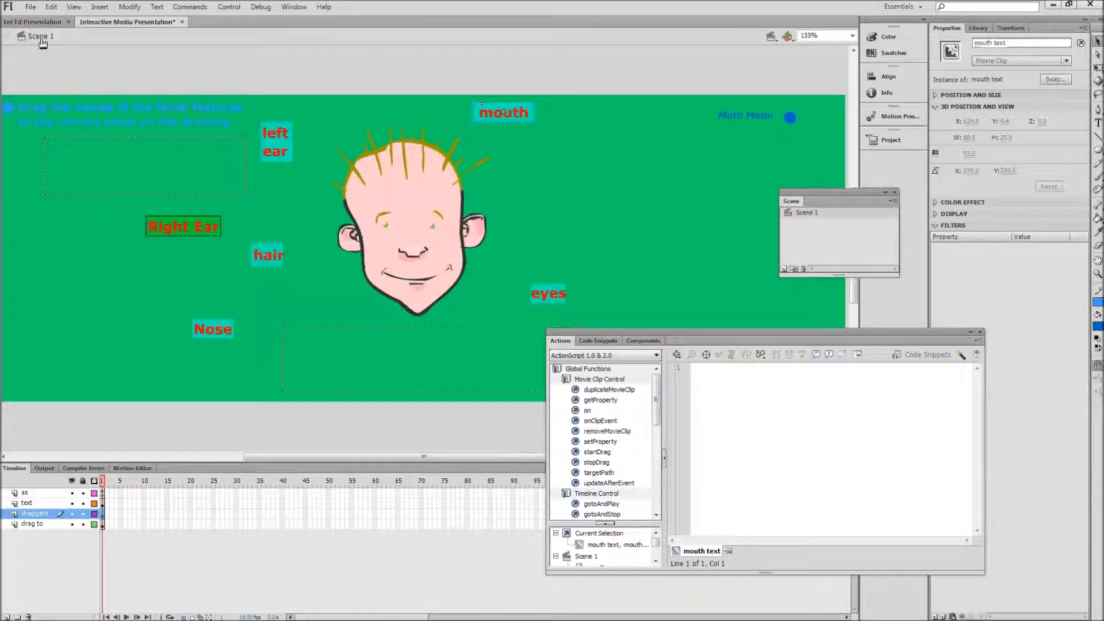